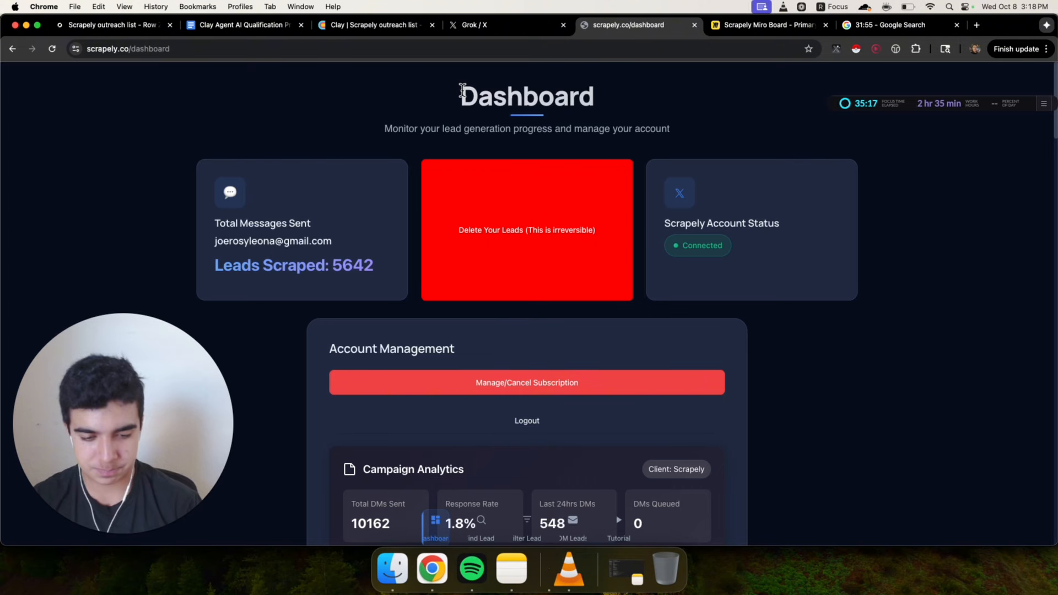
Switch to the Grok conversation and scroll through its table of five active B2B SaaS X accounts
click(479, 31)
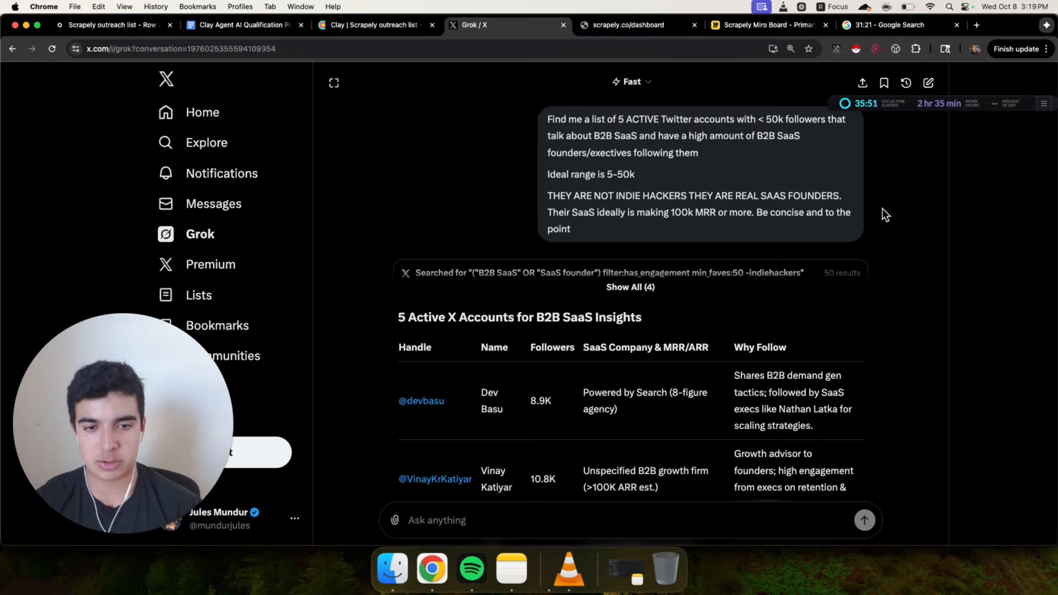
scroll(711, 289, down, 5)
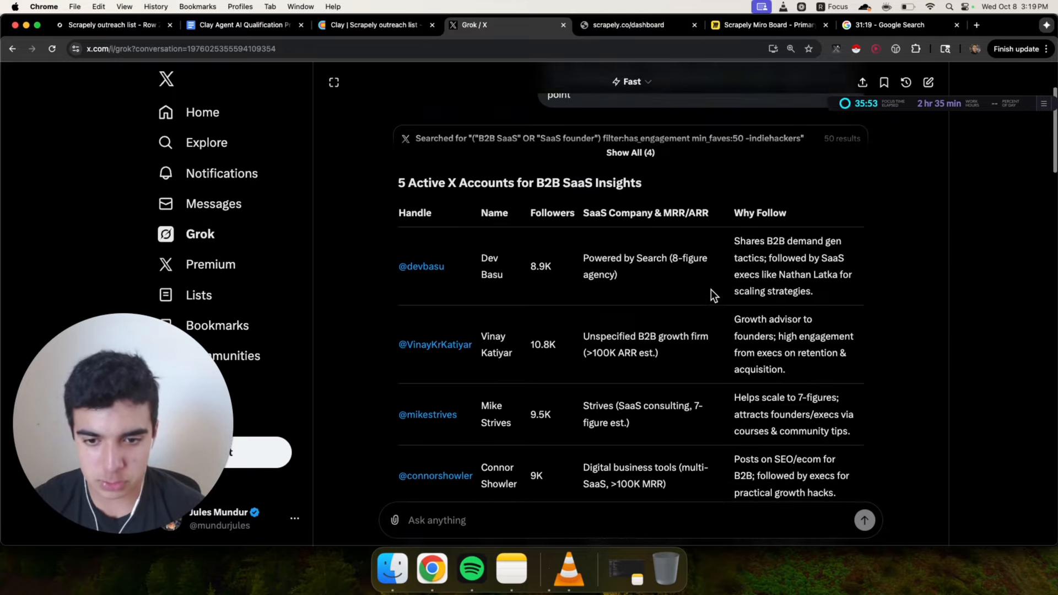
scroll(710, 289, down, 1)
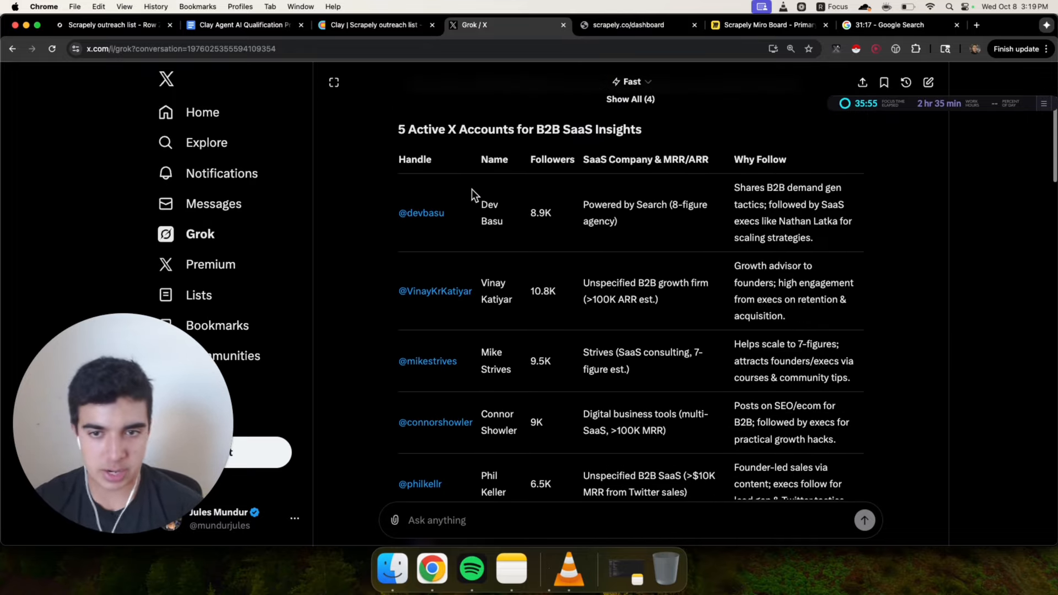
super+click(432, 215)
super+click(440, 292)
super+click(418, 362)
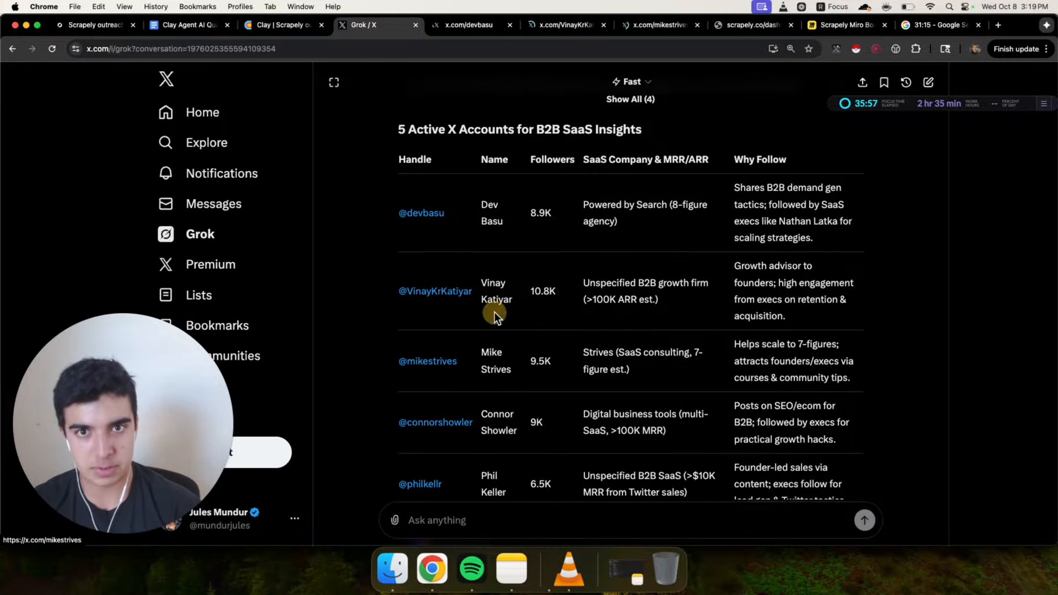
Review the opened X profiles in turn and close the profile tabs
click(482, 29)
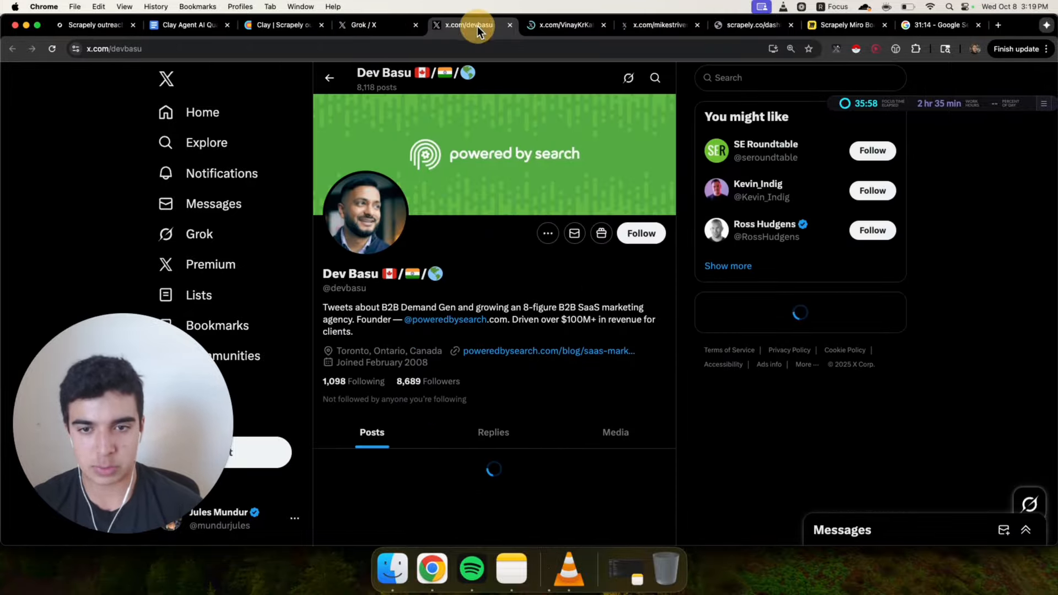
click(560, 22)
click(634, 32)
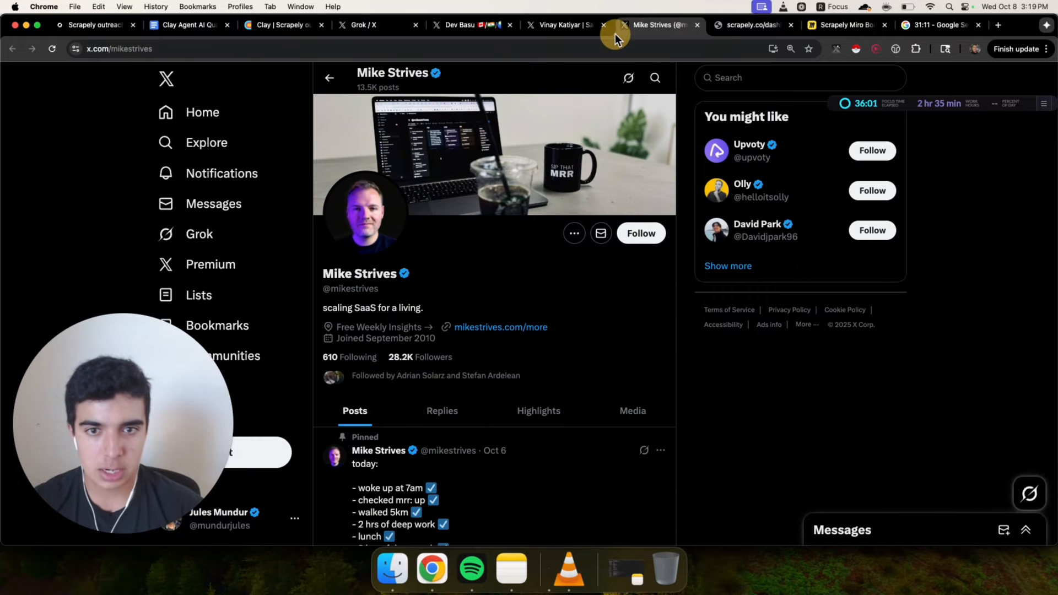
click(482, 29)
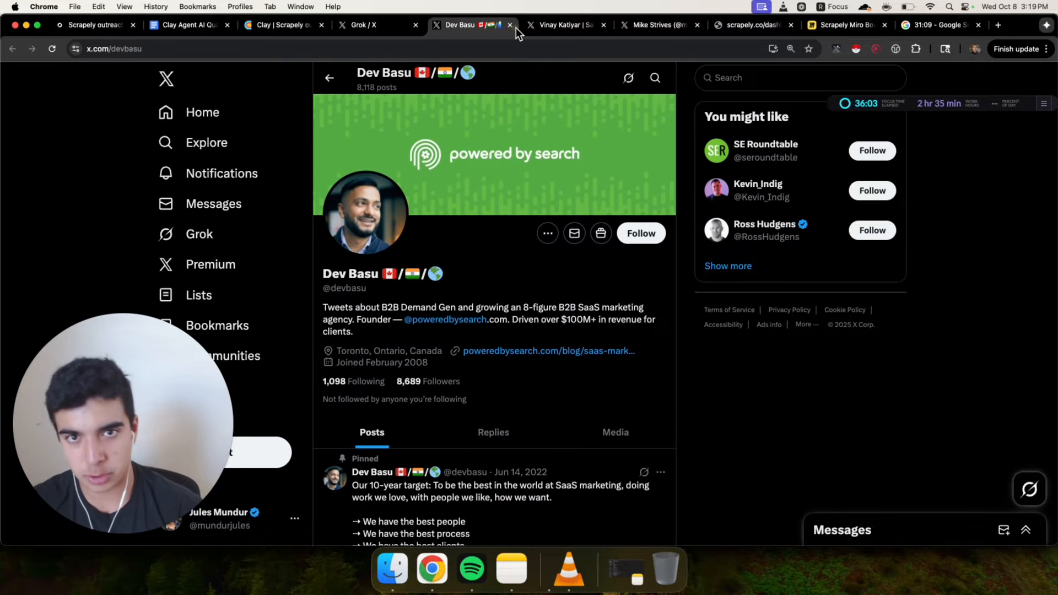
click(510, 26)
click(511, 25)
click(511, 25)
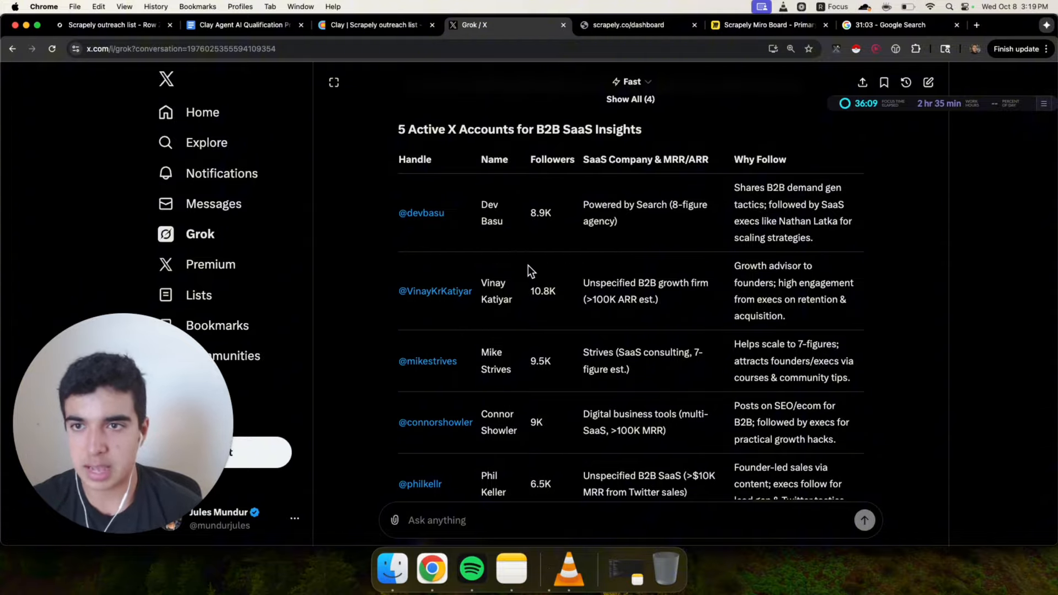
Open Scrapely's Find Leads form and select the number of leads to scrape field
click(637, 26)
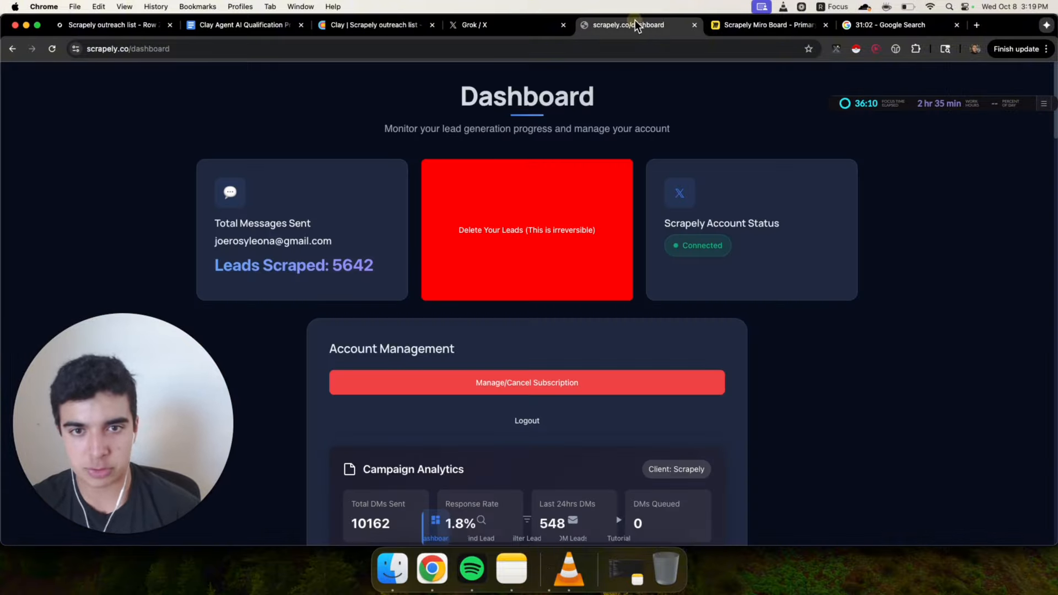
click(484, 534)
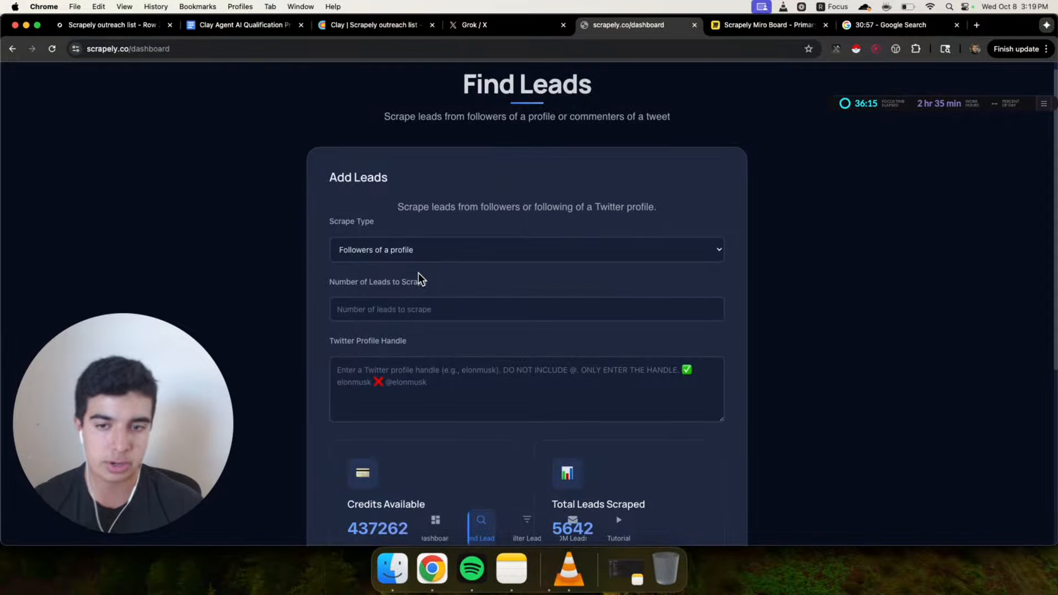
click(512, 28)
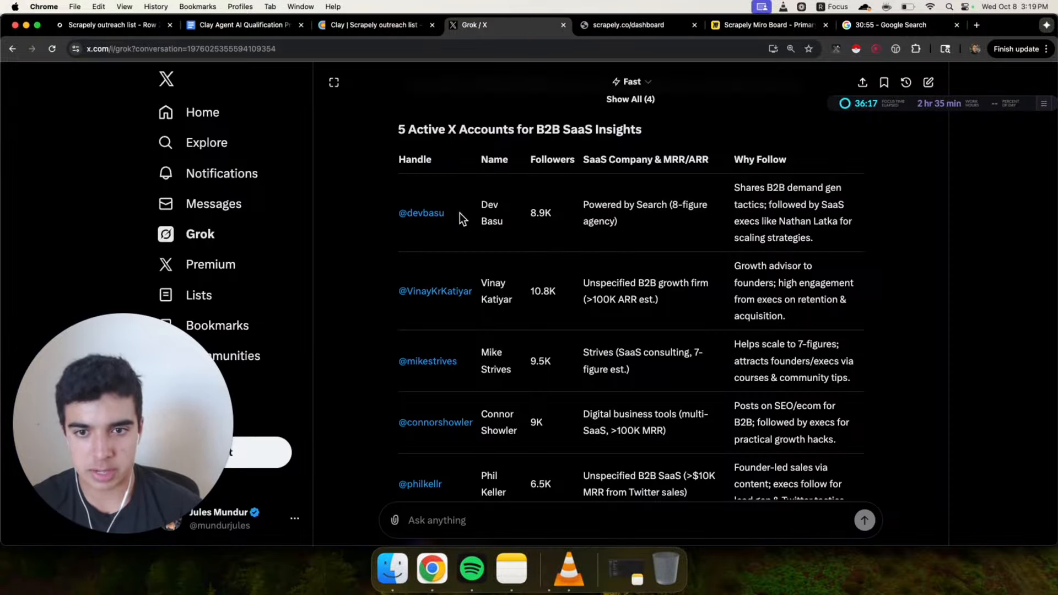
click(606, 24)
click(438, 313)
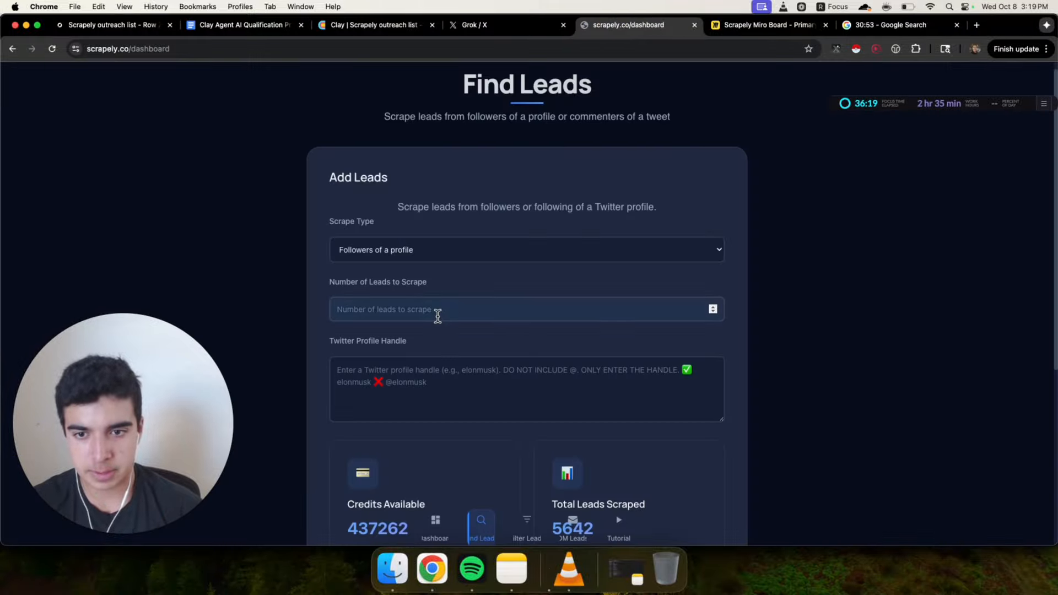
click(499, 25)
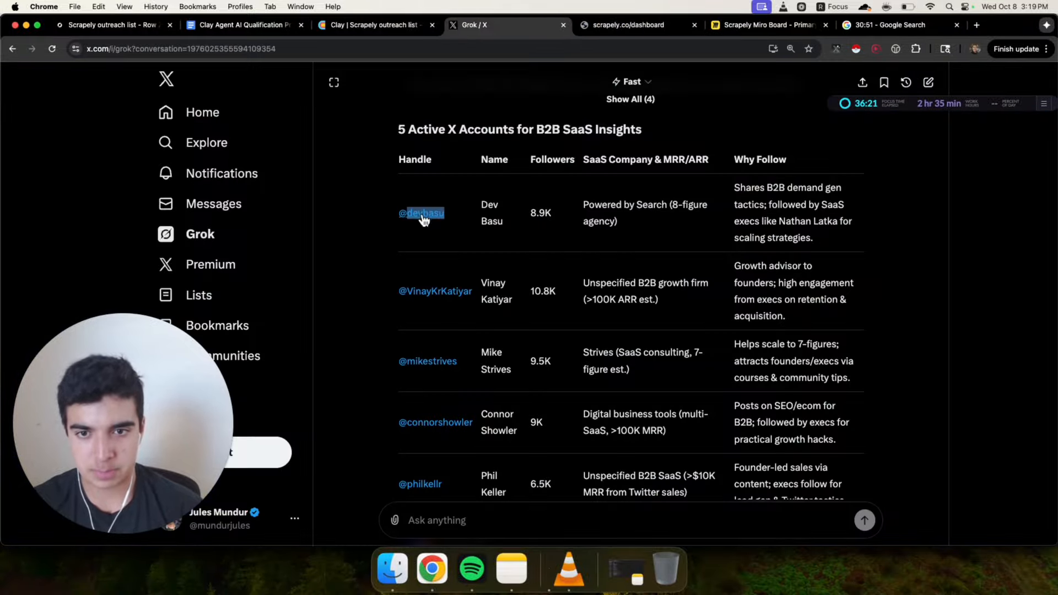
click(626, 30)
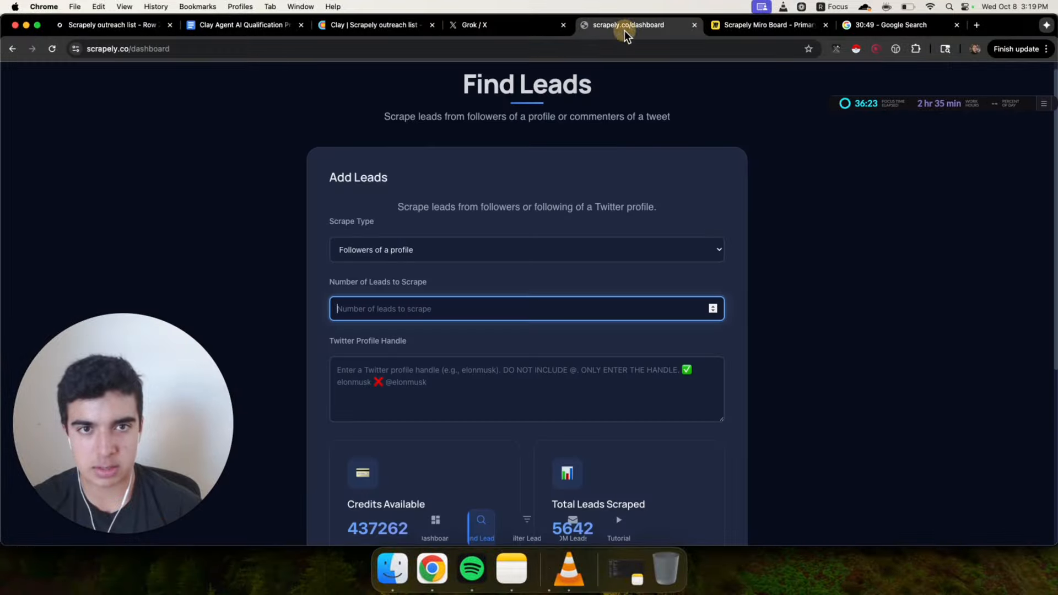
key(Tab)
text(devbasu)
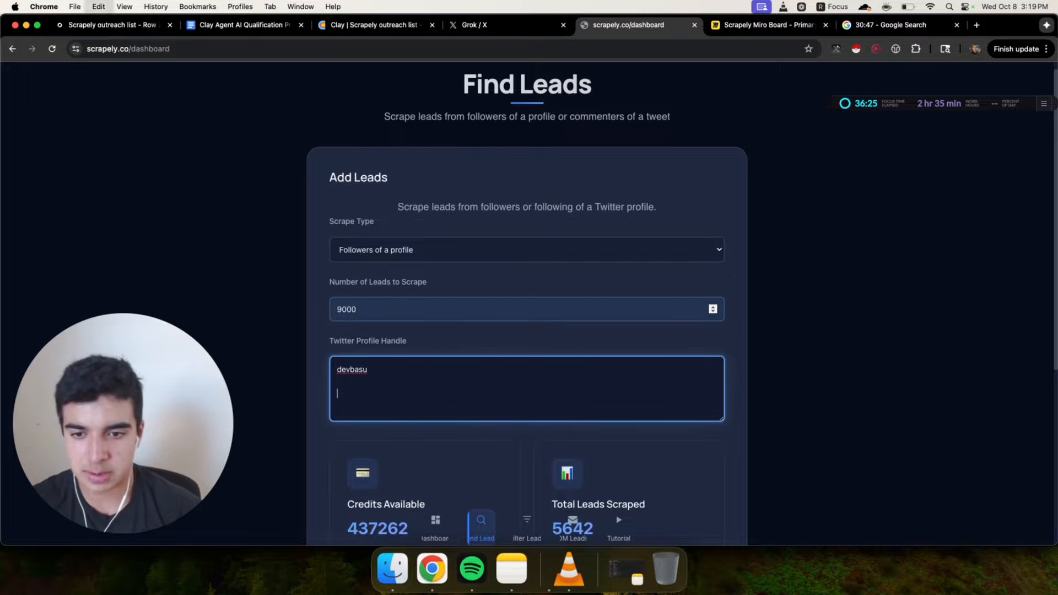
Check the Scrape Type options, keeping Followers of a profile
click(312, 290)
scroll(311, 289, down, 5)
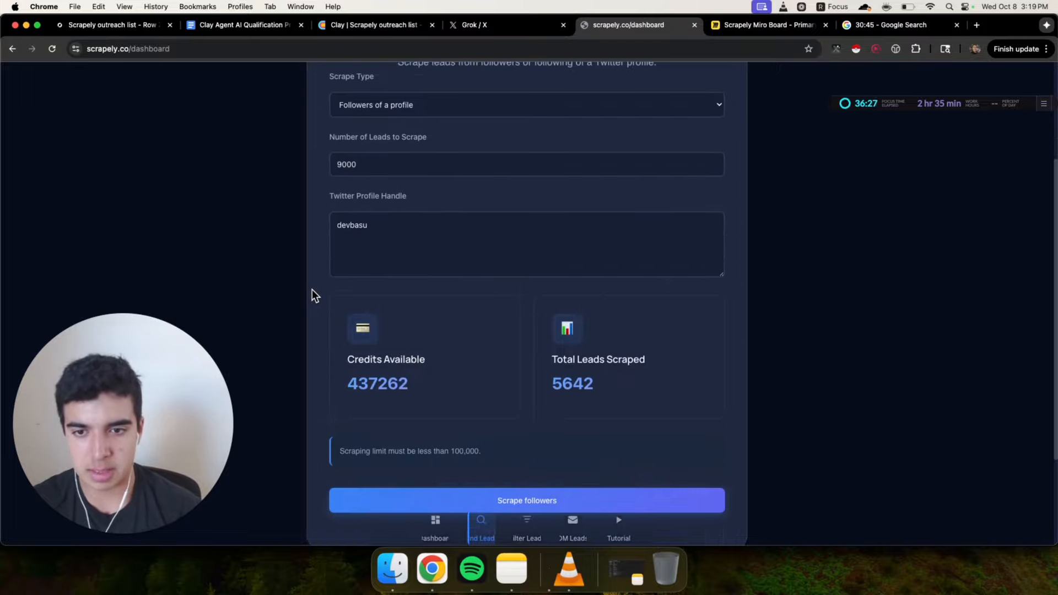
scroll(302, 313, up, 6)
click(414, 253)
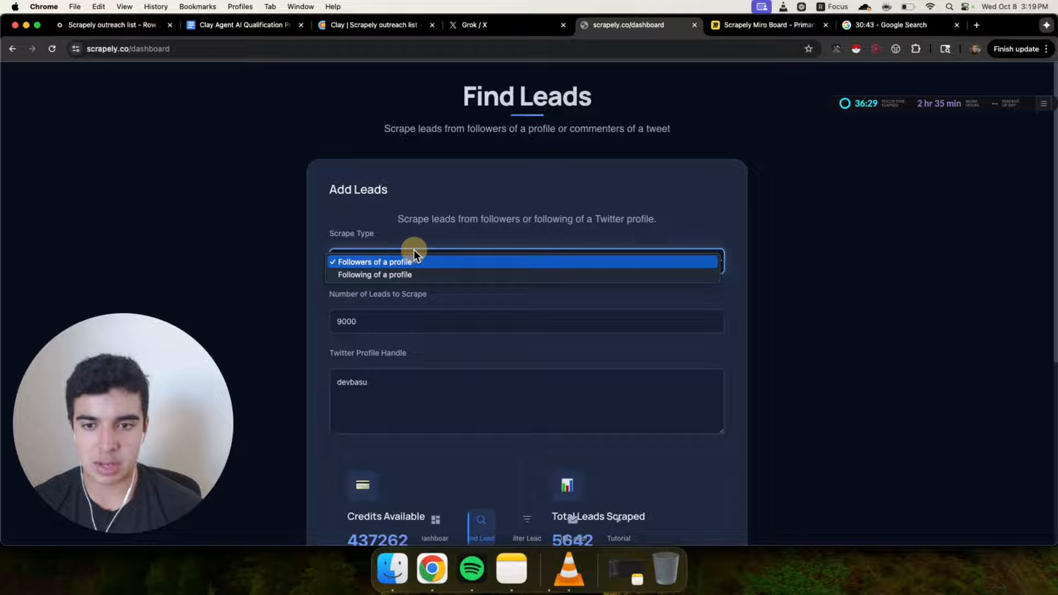
click(304, 210)
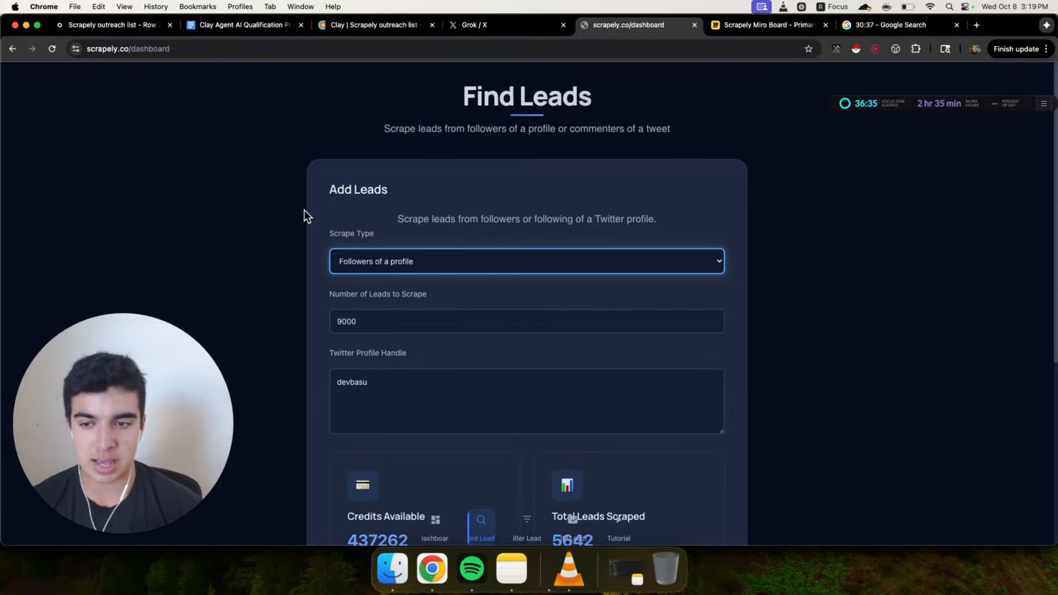
scroll(304, 210, down, 3)
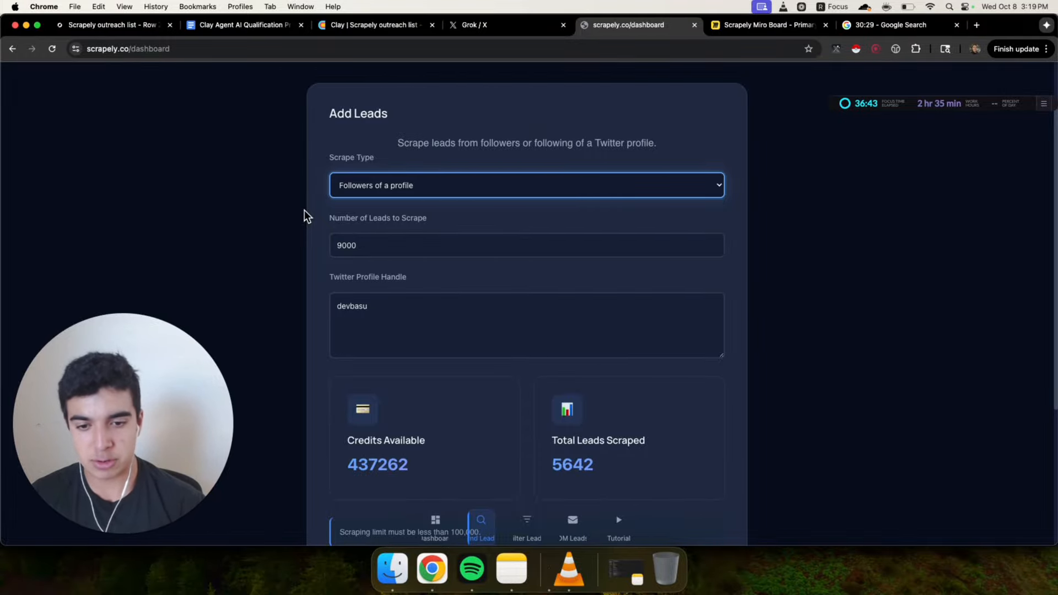
Look over the Filter Leads options, including the bio keyword fields, and return to Find Leads
click(526, 526)
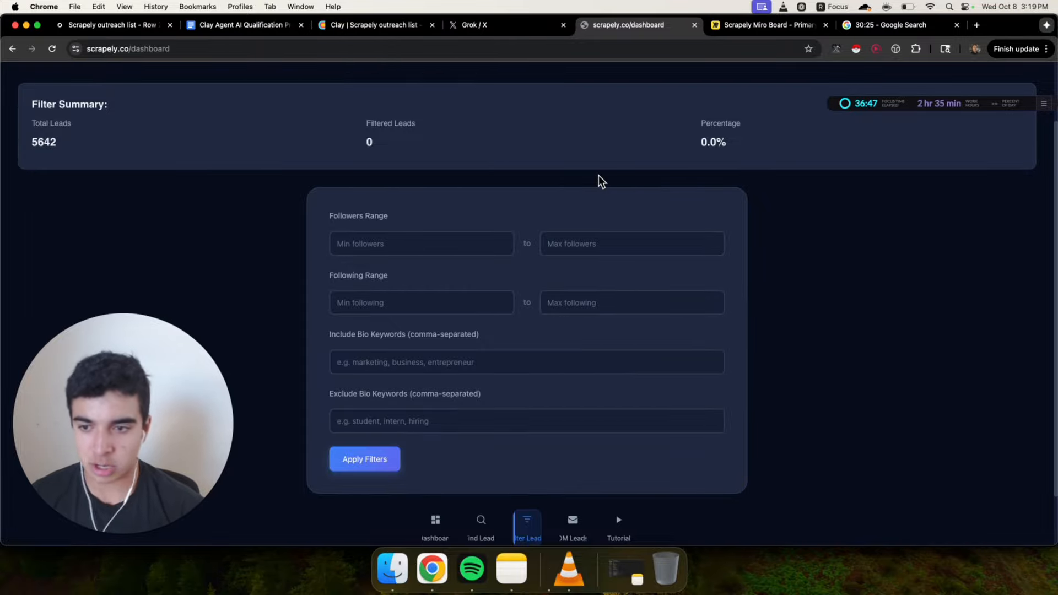
click(459, 364)
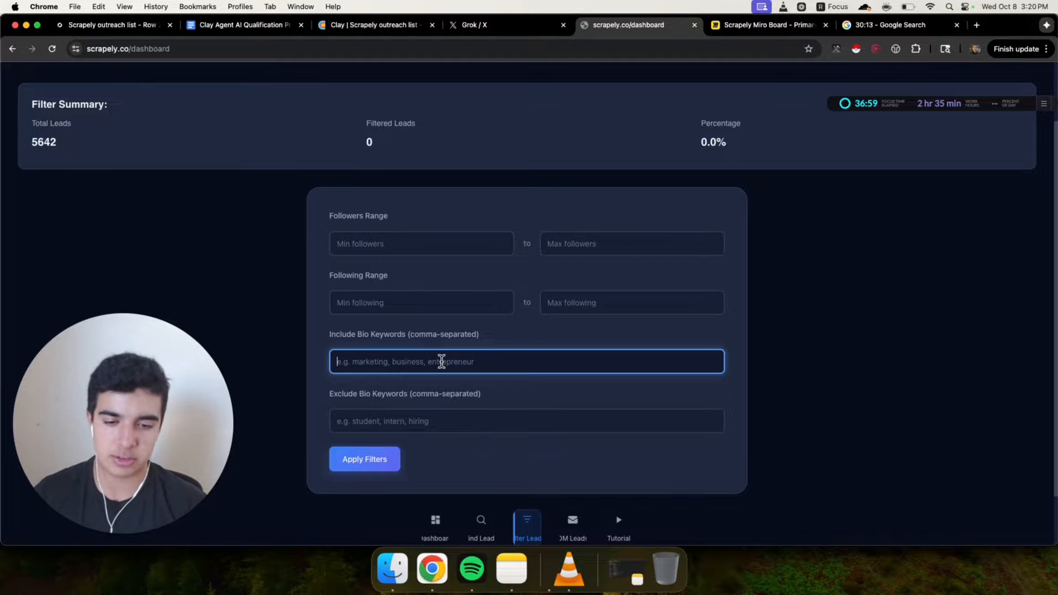
click(479, 523)
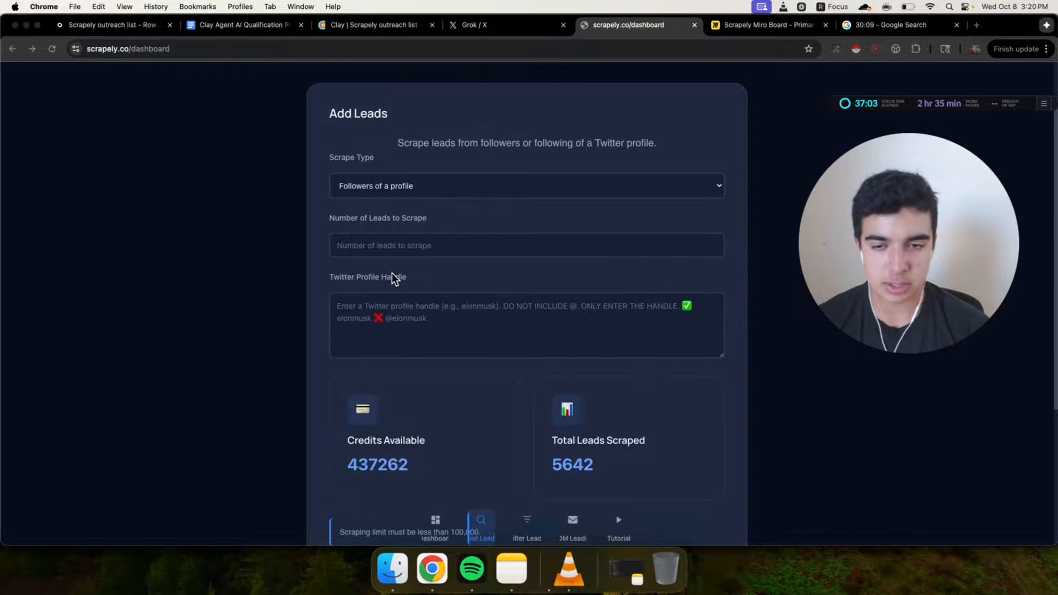
Scroll through the Find Leads form down to the Scrape followers button
scroll(209, 335, down, 3)
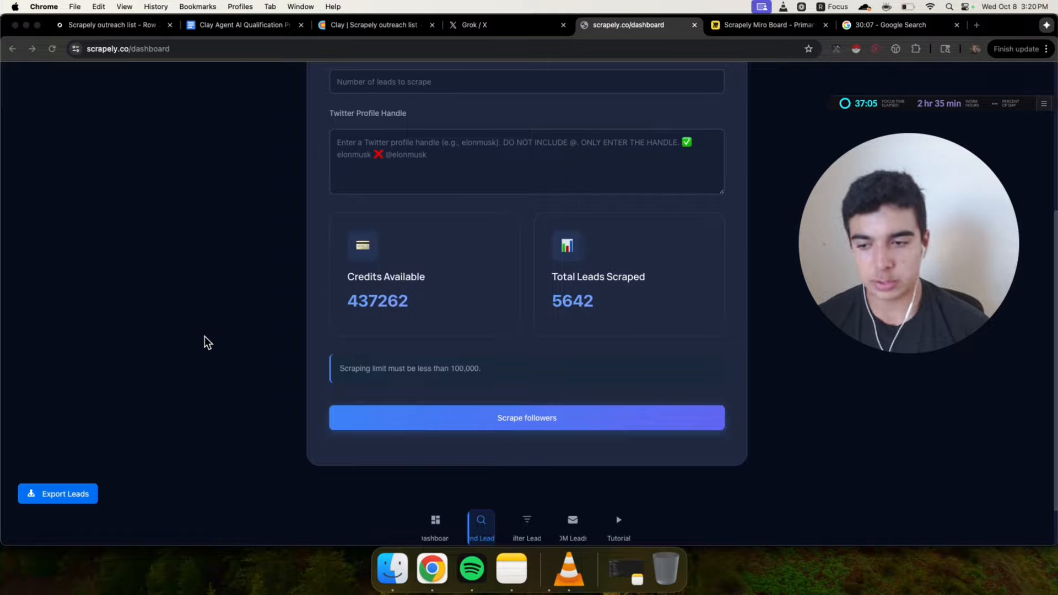
click(181, 428)
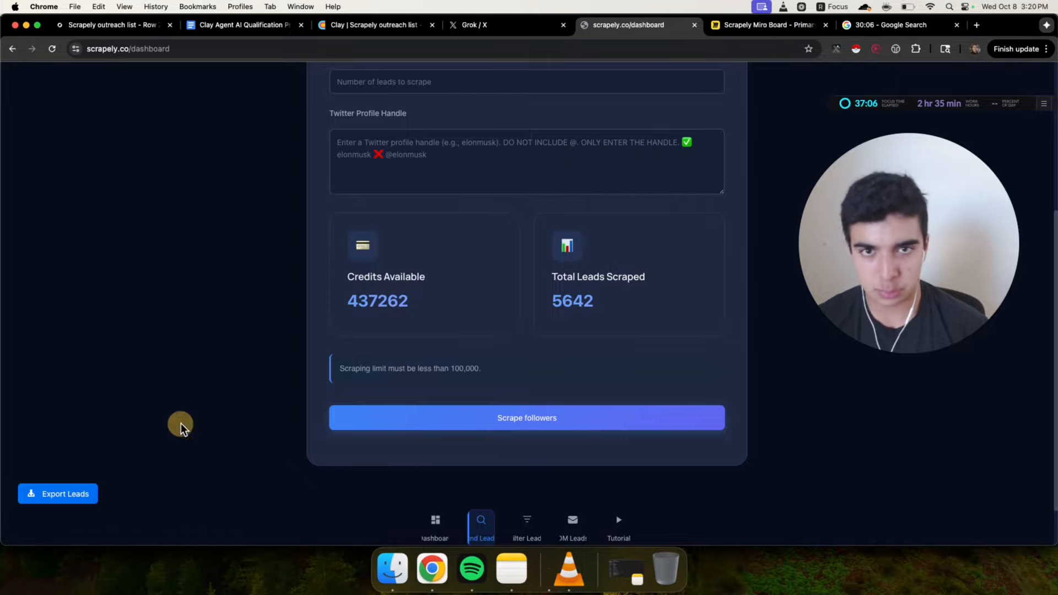
click(624, 82)
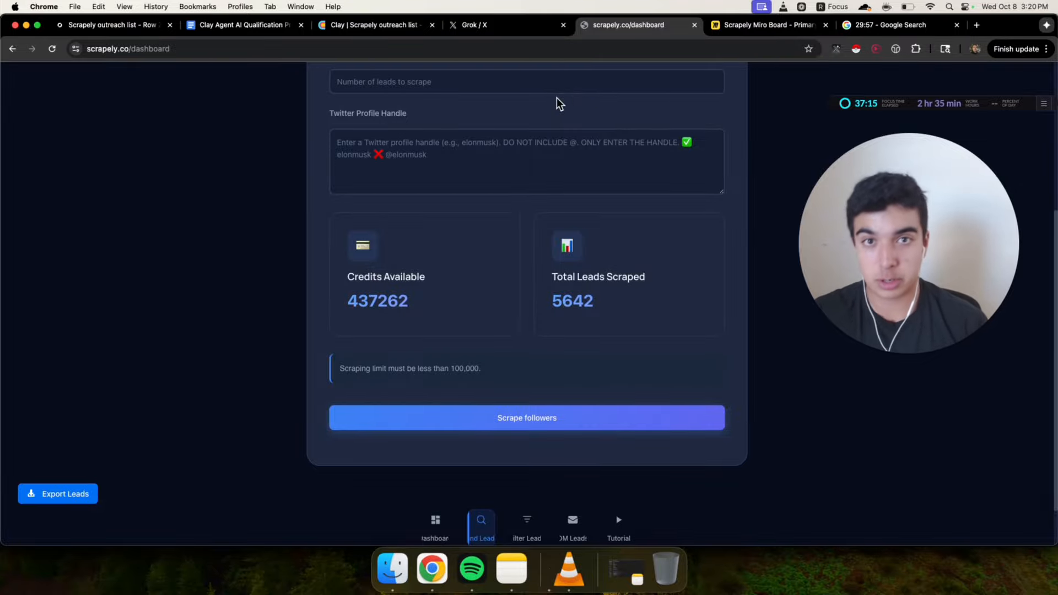
Move the Clay outreach list tab next to Scrapely and close the table's Actions panel
drag(393, 29, 612, 31)
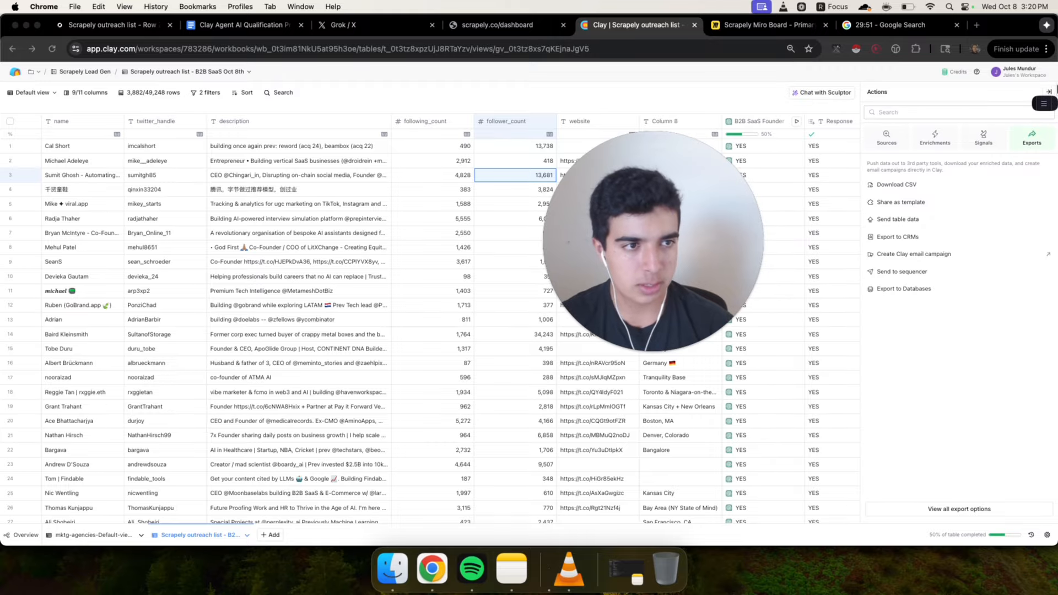
click(1049, 92)
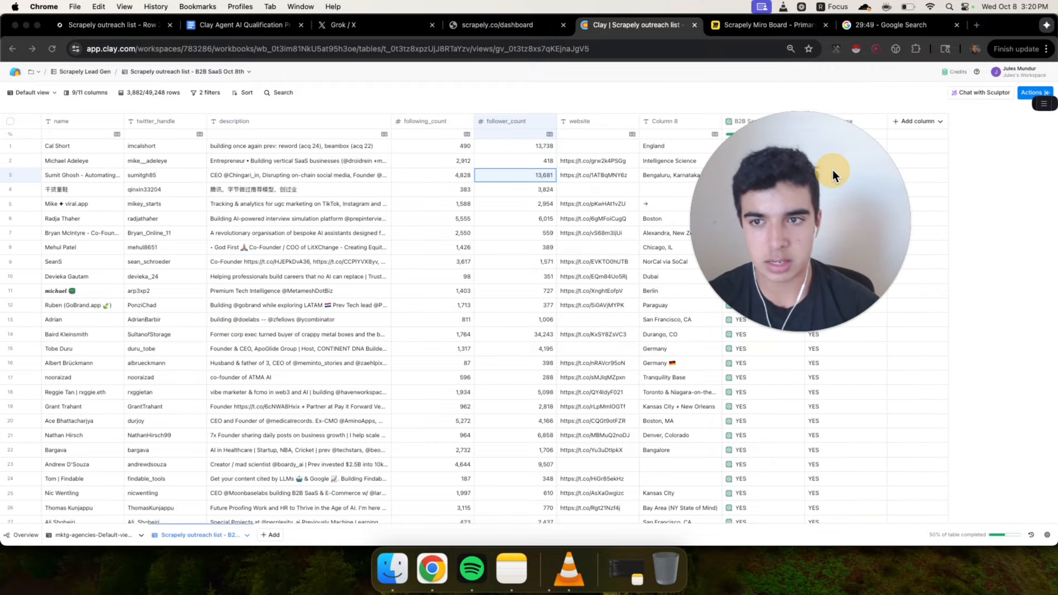
Delete the Response equal to YES filter from the Clay table, keeping the follower_count filter
click(208, 92)
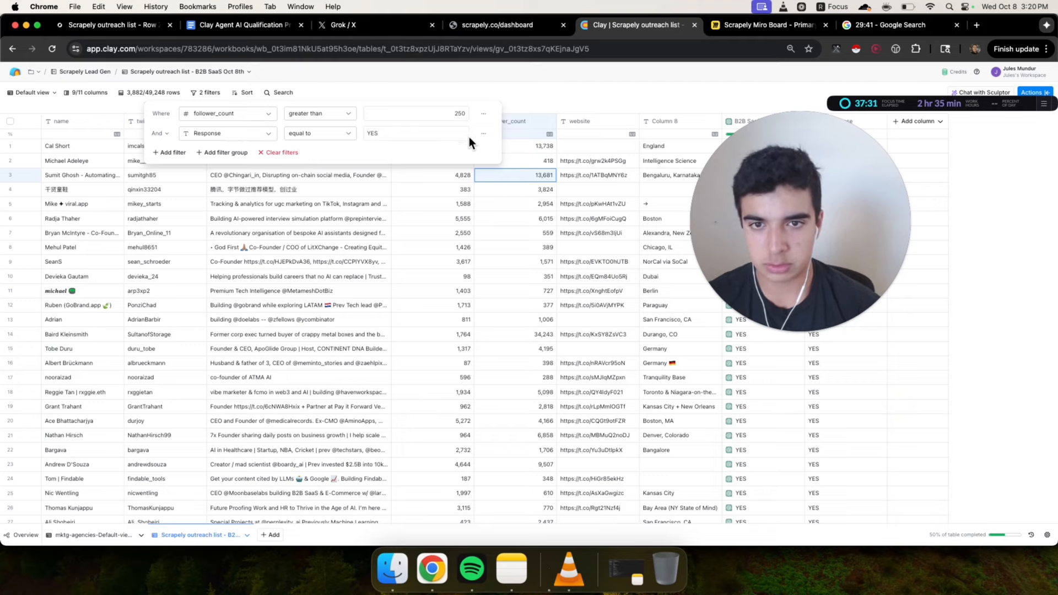
click(486, 138)
click(484, 167)
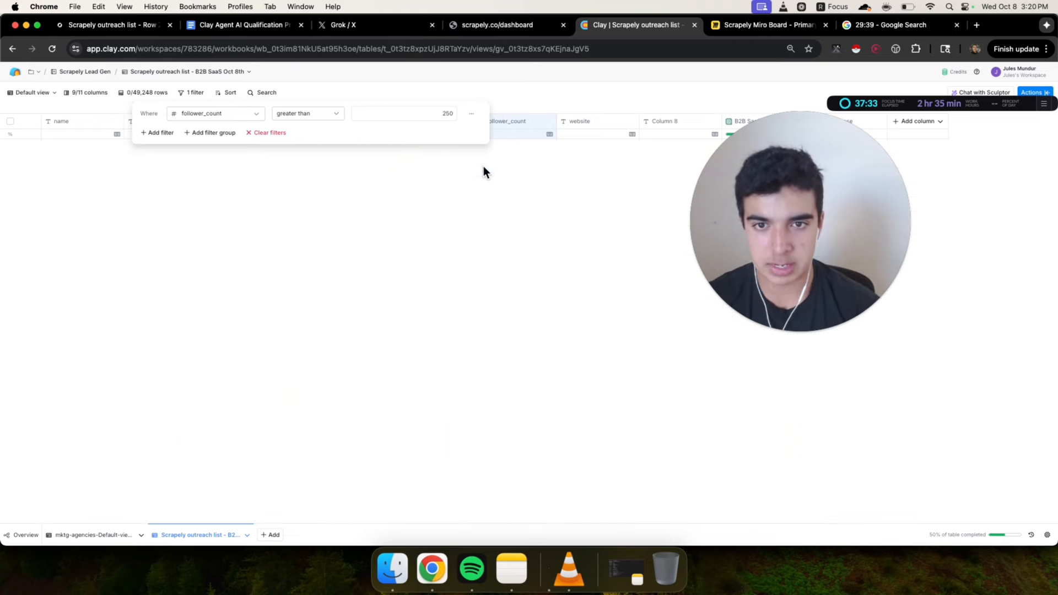
click(566, 97)
drag(825, 199, 208, 260)
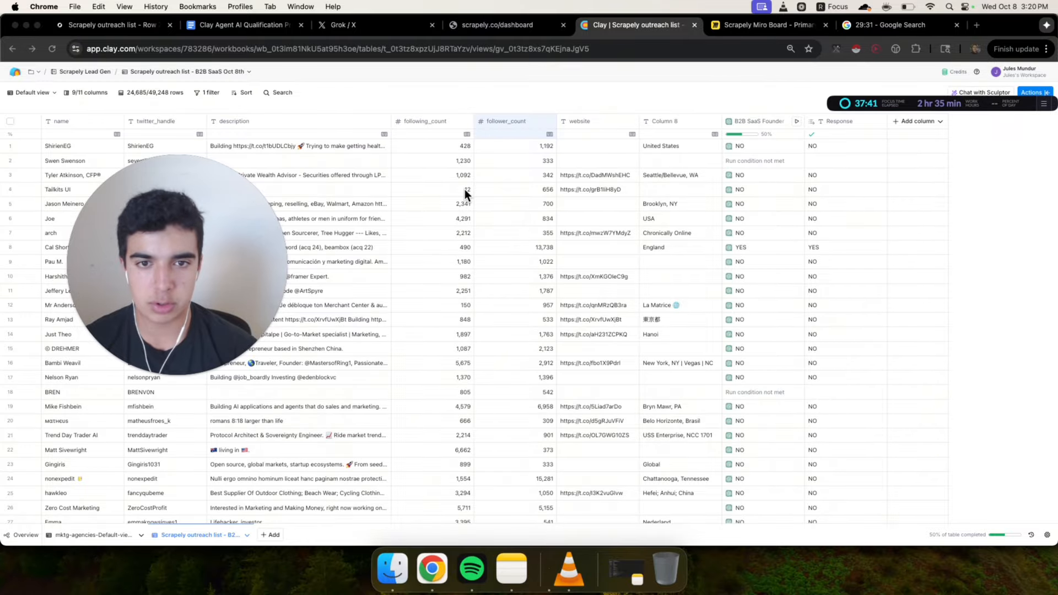
drag(202, 230, 445, 256)
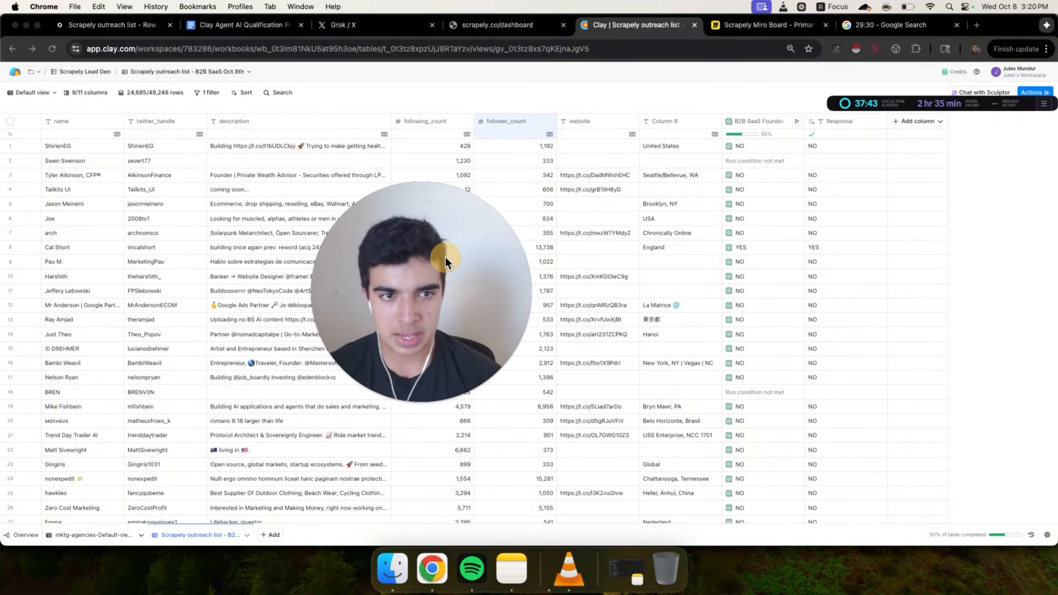
Open the B2B SaaS Founder column's settings and read through its AI prompt
click(743, 122)
click(755, 155)
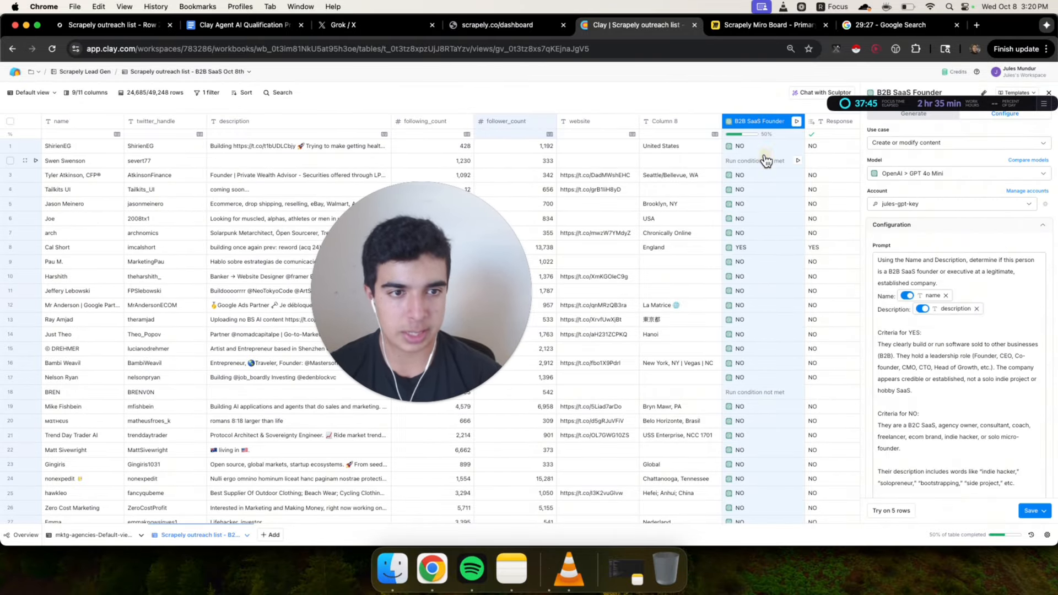
scroll(1026, 268, down, 2)
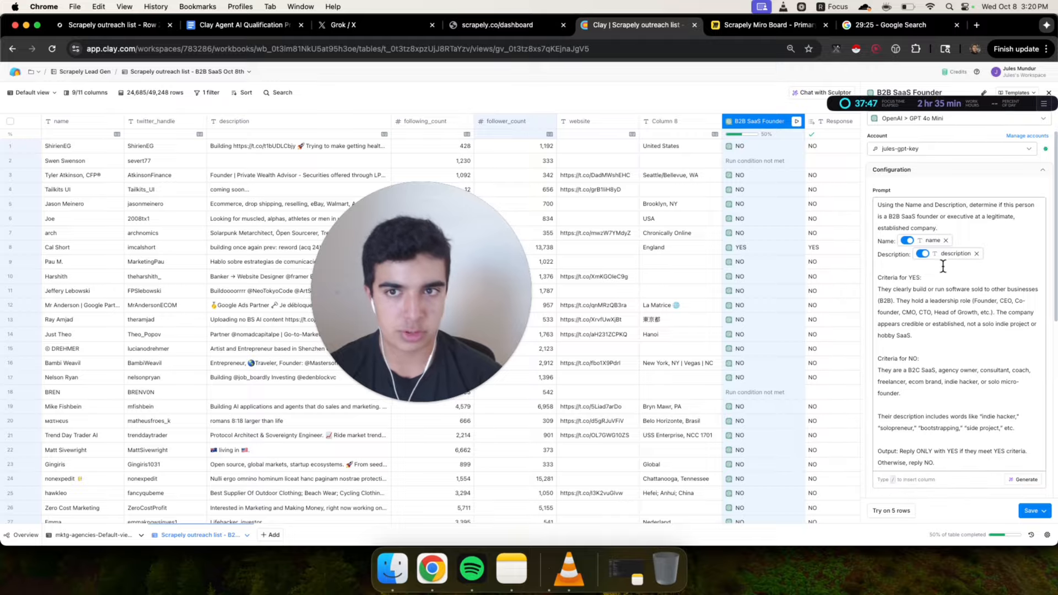
Move the Clay Agent AI Qualification Prompts tab and view its B2B SaaS prompt
drag(261, 32, 522, 30)
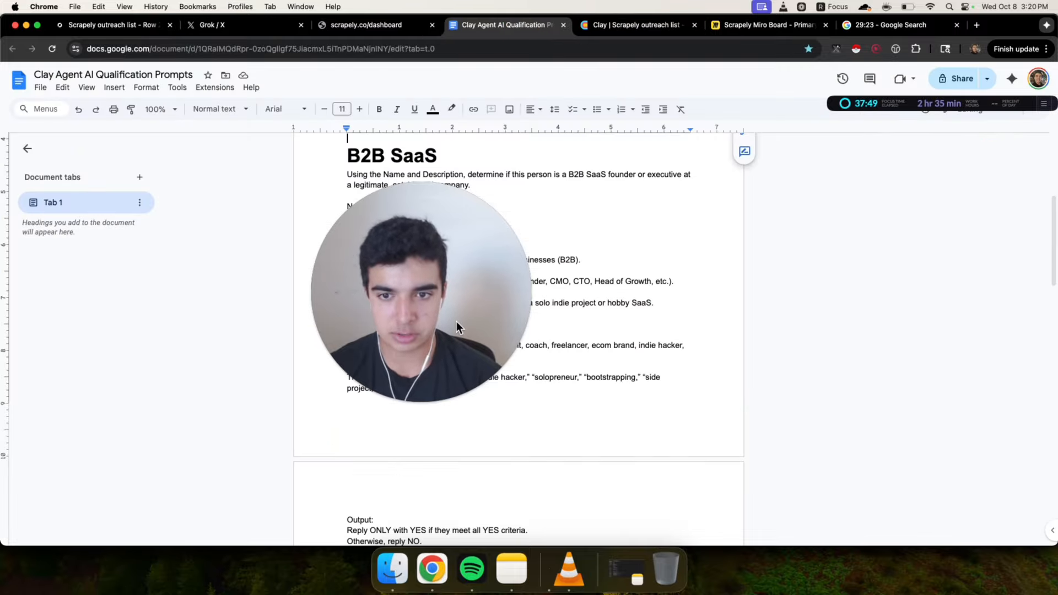
drag(457, 322, 870, 332)
click(336, 161)
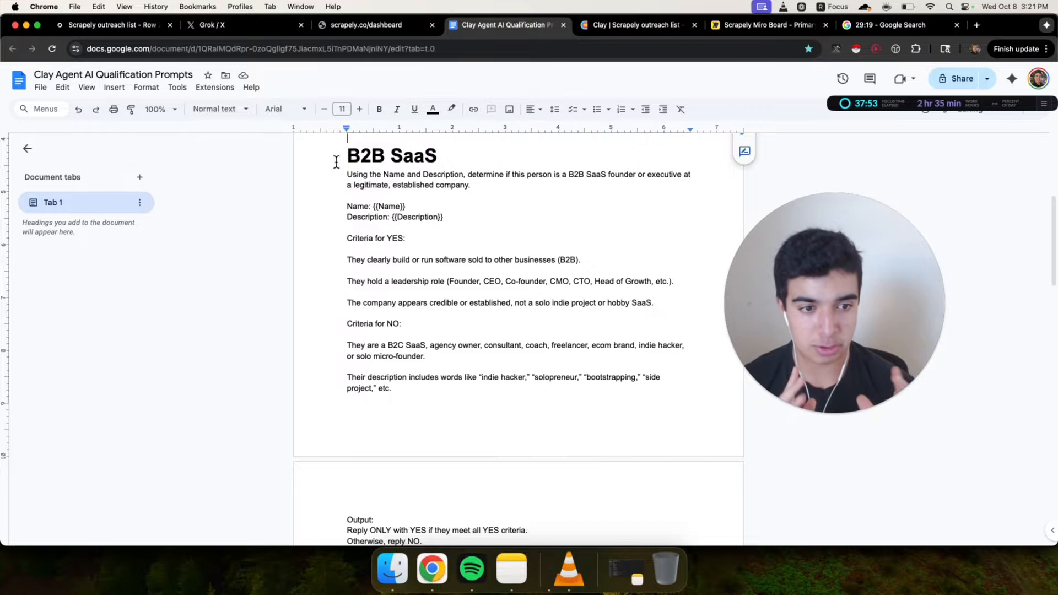
Return to the Clay table and read through the B2B SaaS Founder column's prompt configuration
click(633, 28)
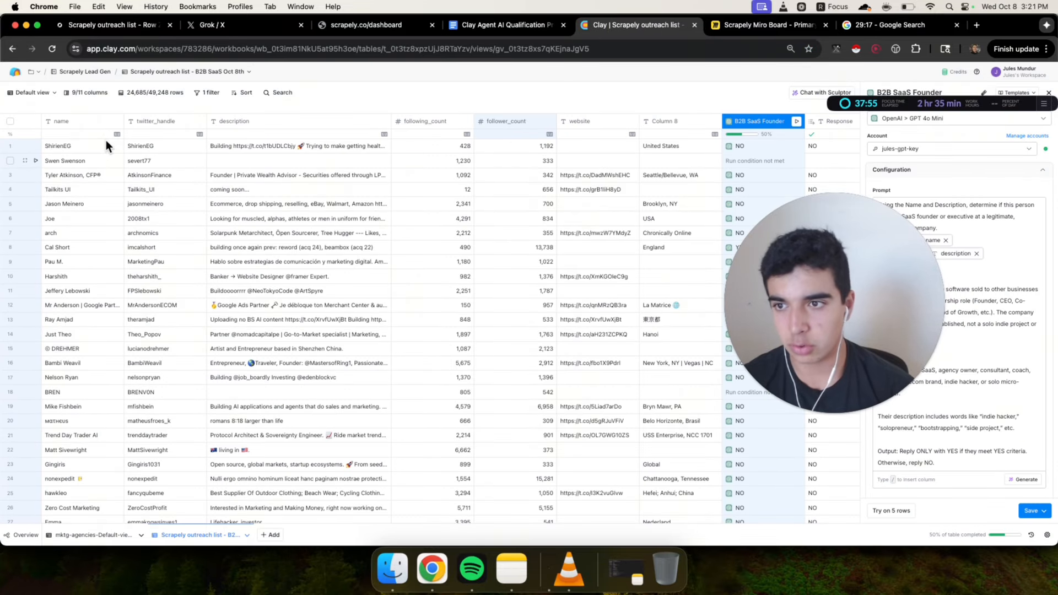
drag(819, 260, 632, 260)
scroll(980, 289, down, 10)
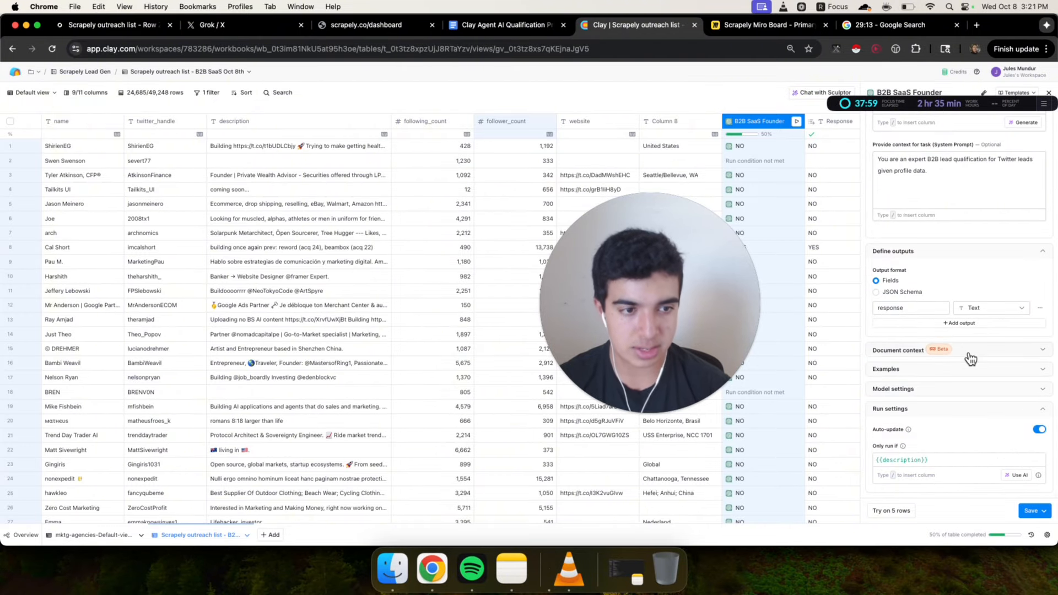
scroll(969, 358, up, 10)
drag(627, 257, 629, 218)
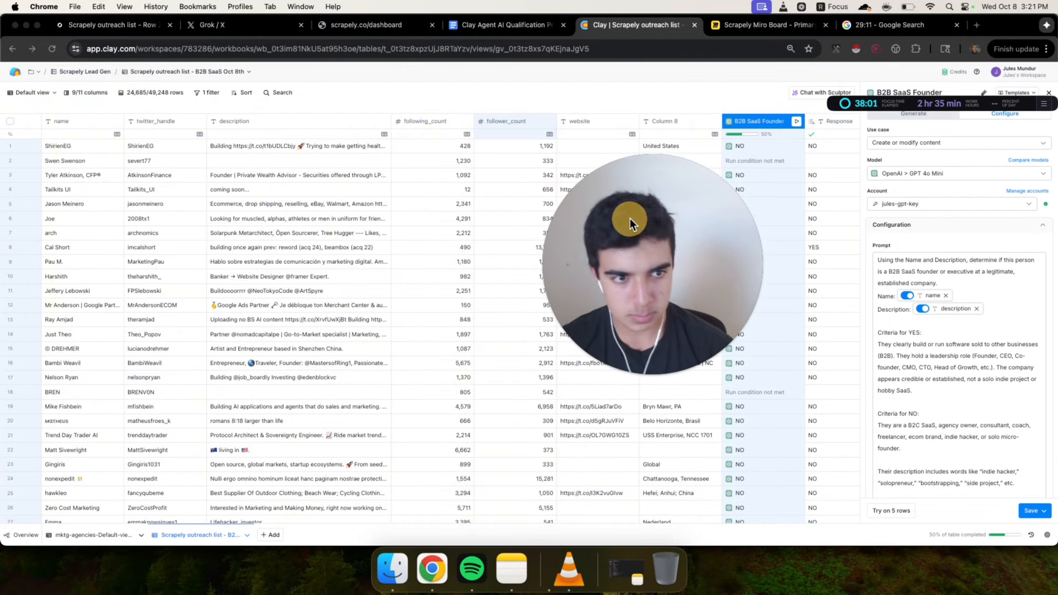
click(996, 273)
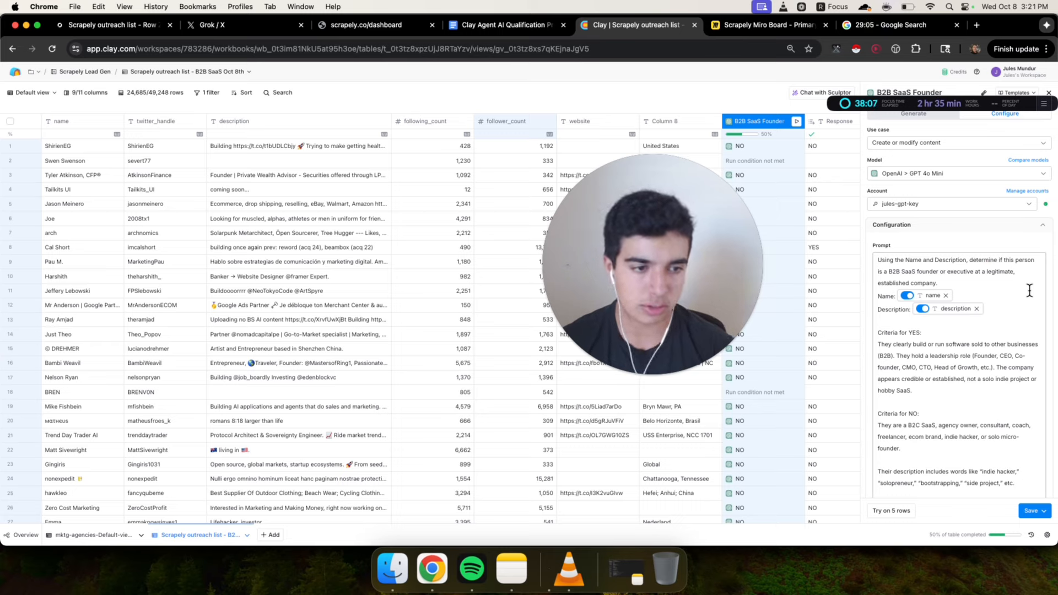
click(977, 337)
click(970, 333)
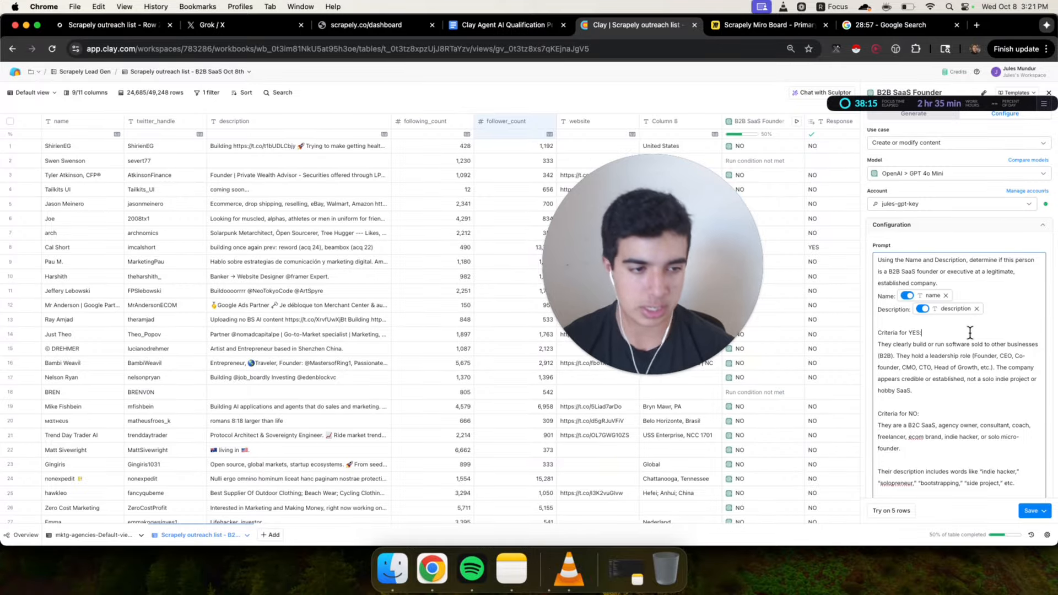
scroll(969, 332, down, 2)
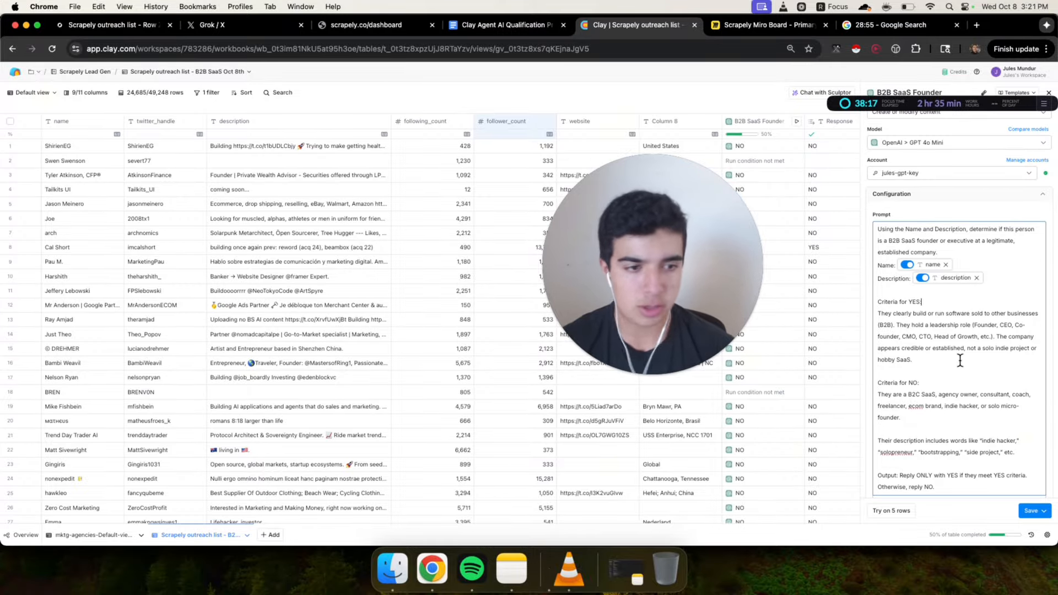
scroll(958, 356, down, 2)
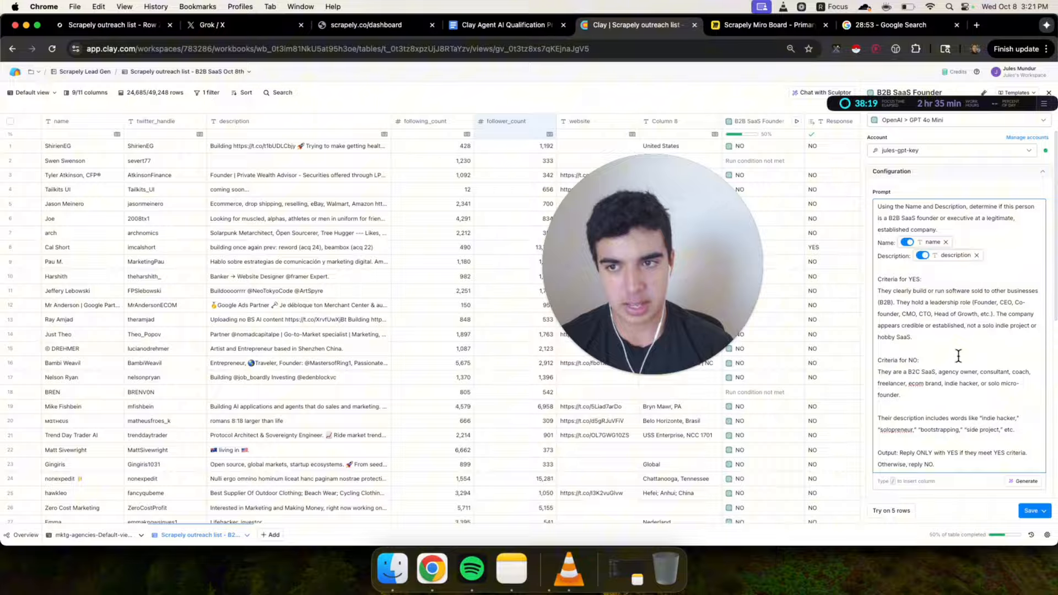
scroll(958, 356, up, 1)
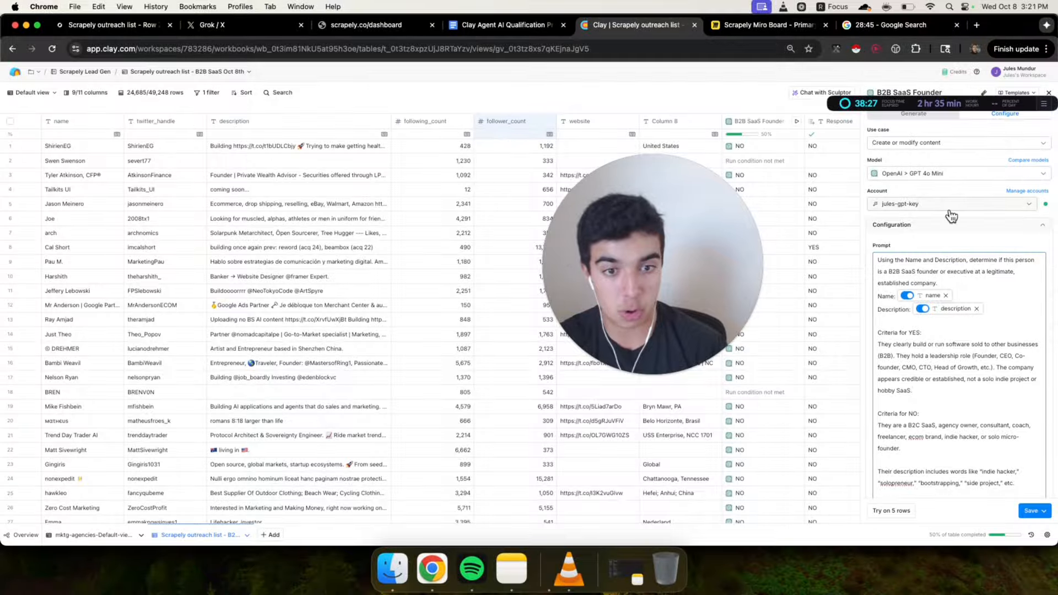
scroll(970, 389, down, 3)
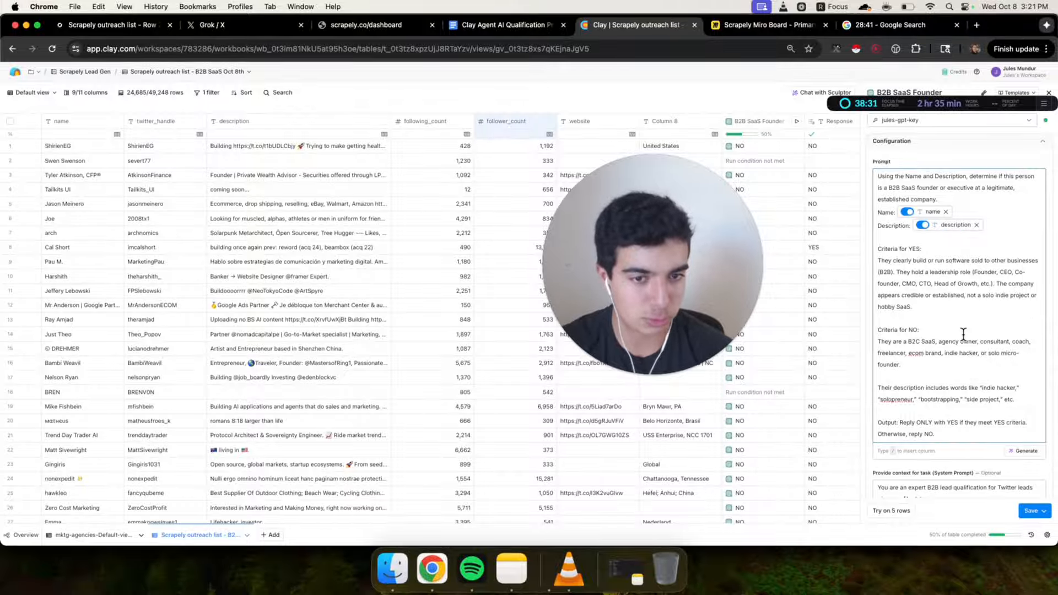
scroll(970, 312, down, 1)
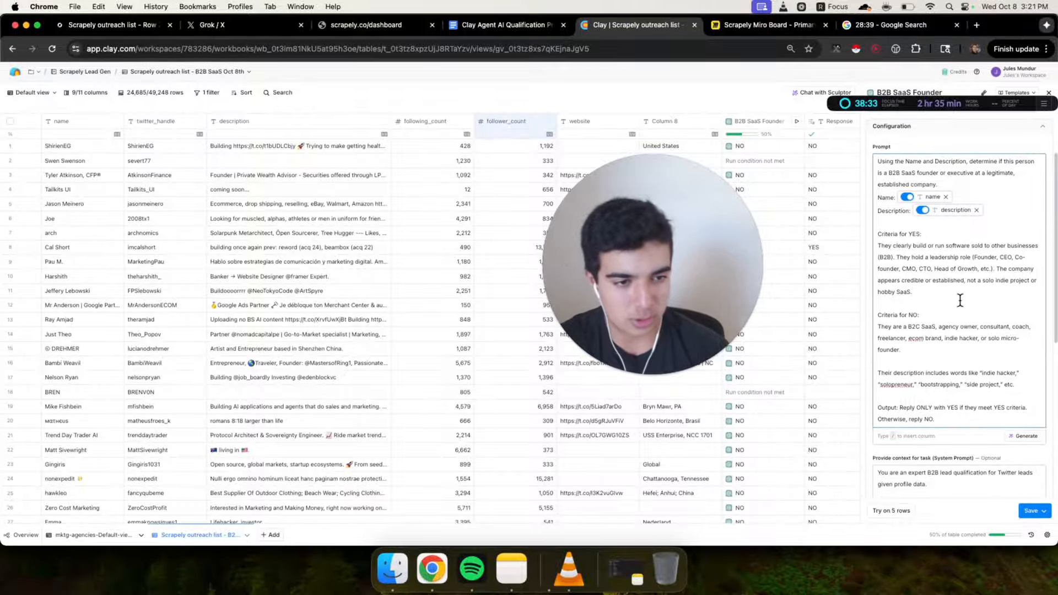
Highlight the NO criteria and output instructions in the prompt, then close the column settings panel
drag(904, 350, 947, 310)
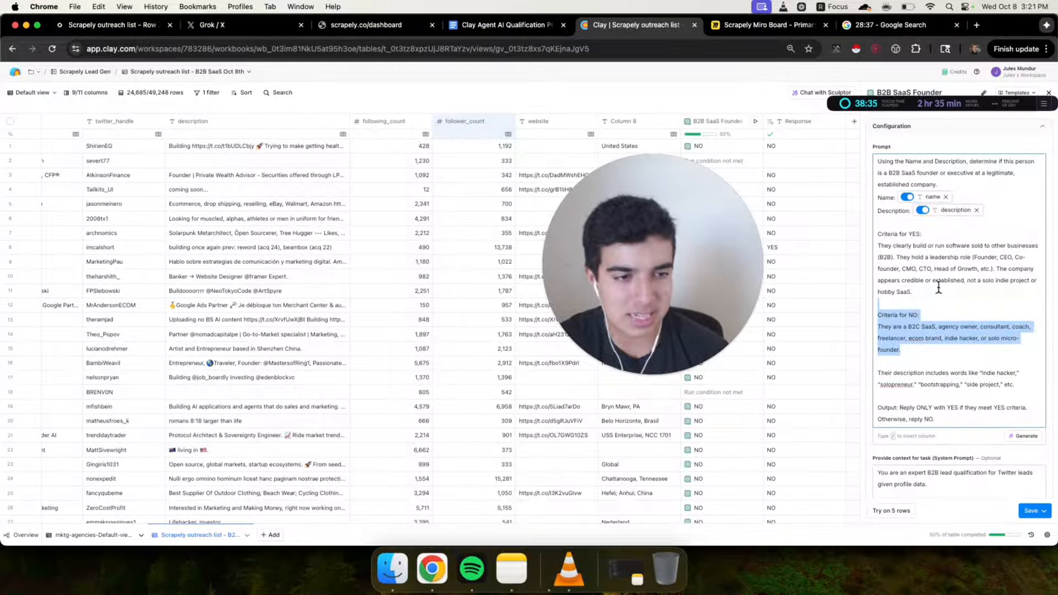
click(948, 367)
drag(966, 345, 949, 406)
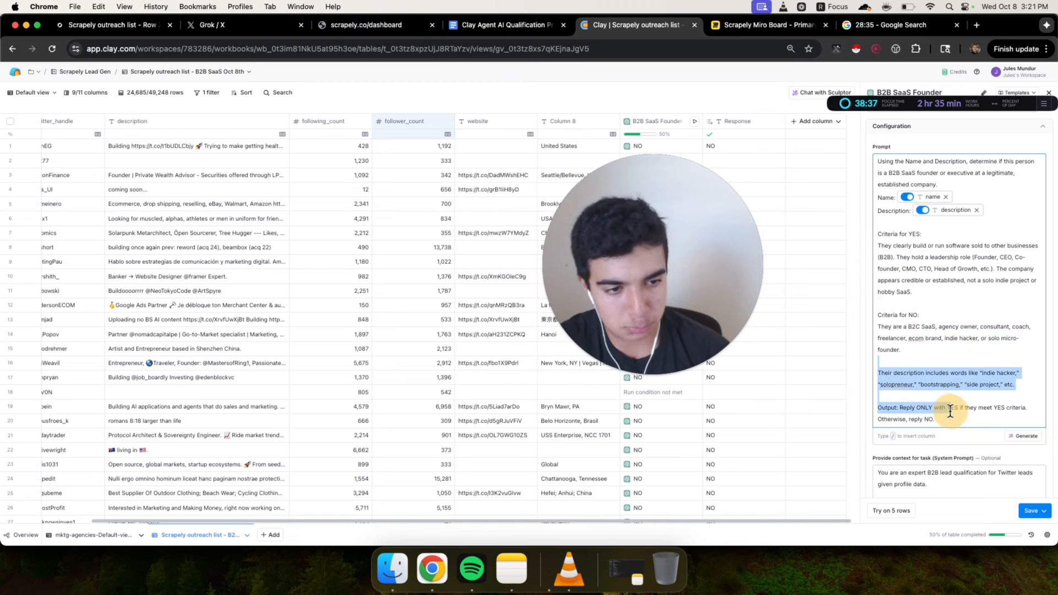
click(949, 417)
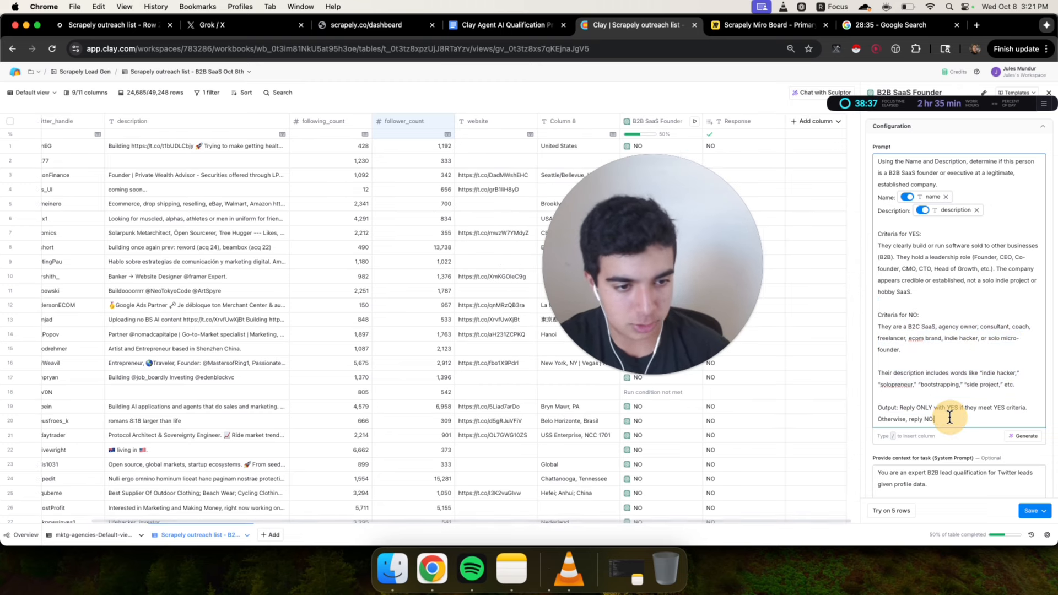
click(1050, 94)
Inspect the cell details of the first row's B2B SaaS Founder result and close them
drag(671, 238, 447, 233)
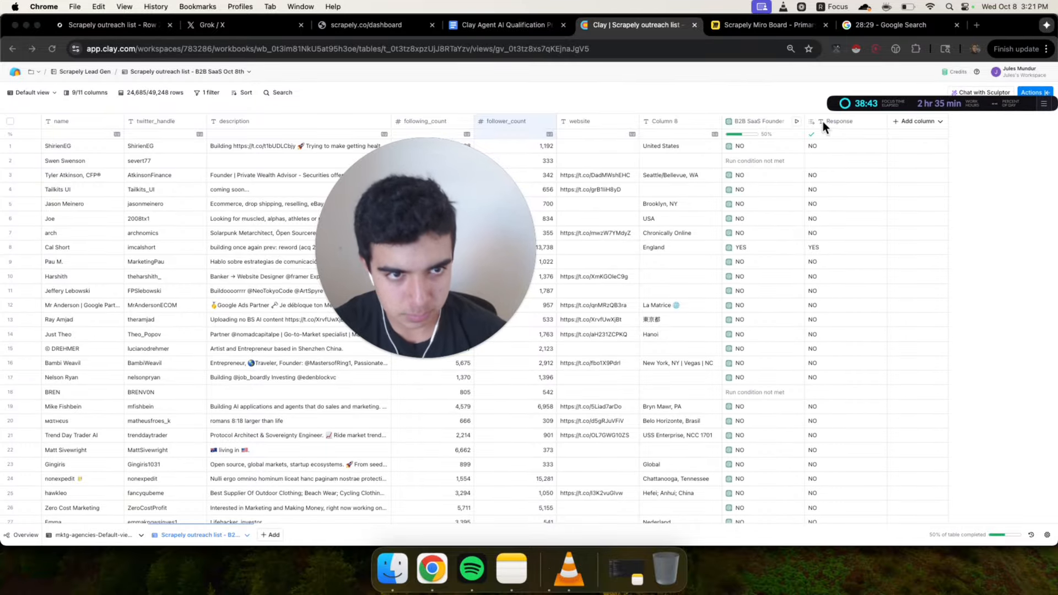
click(778, 148)
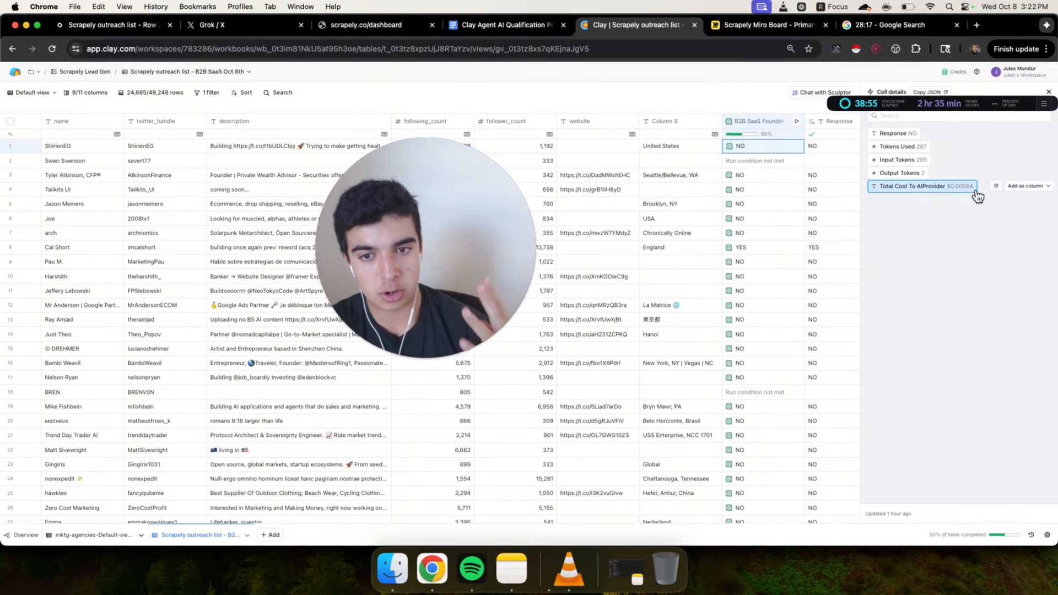
click(1049, 91)
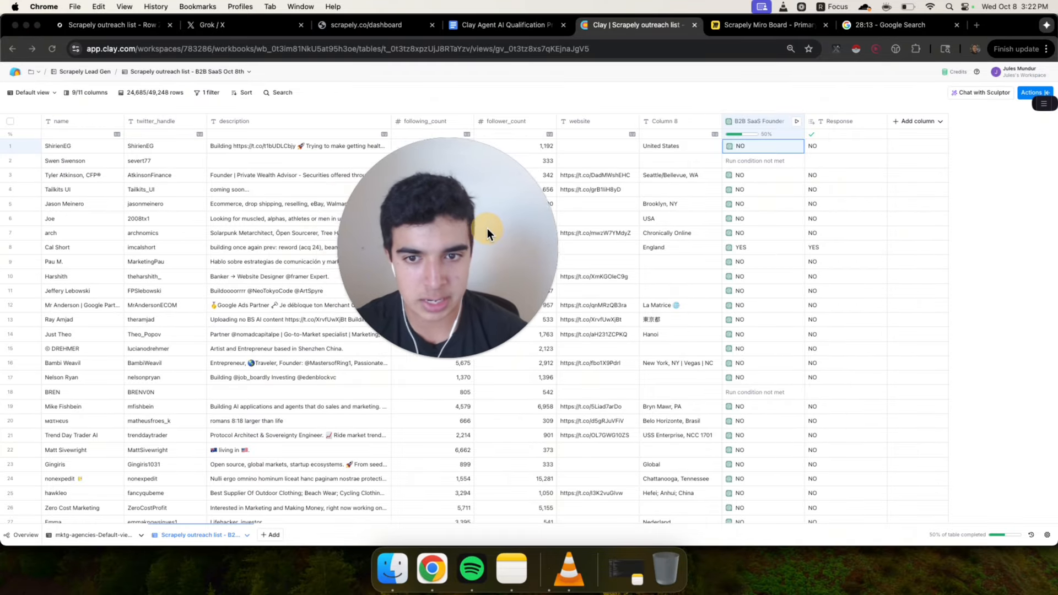
click(747, 144)
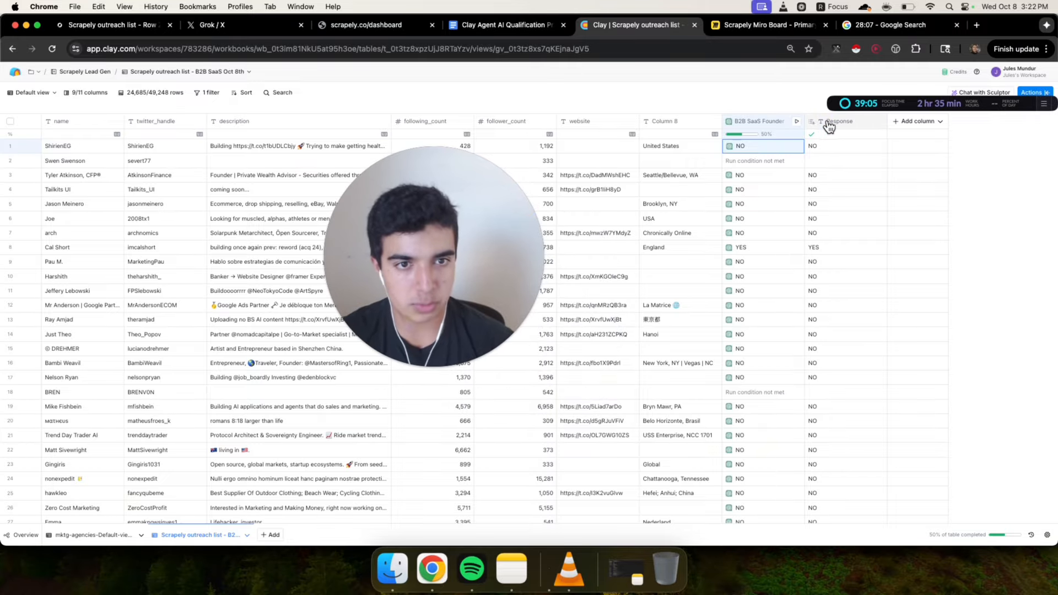
Filter the table on the Response column so only rows equal to YES remain
click(831, 123)
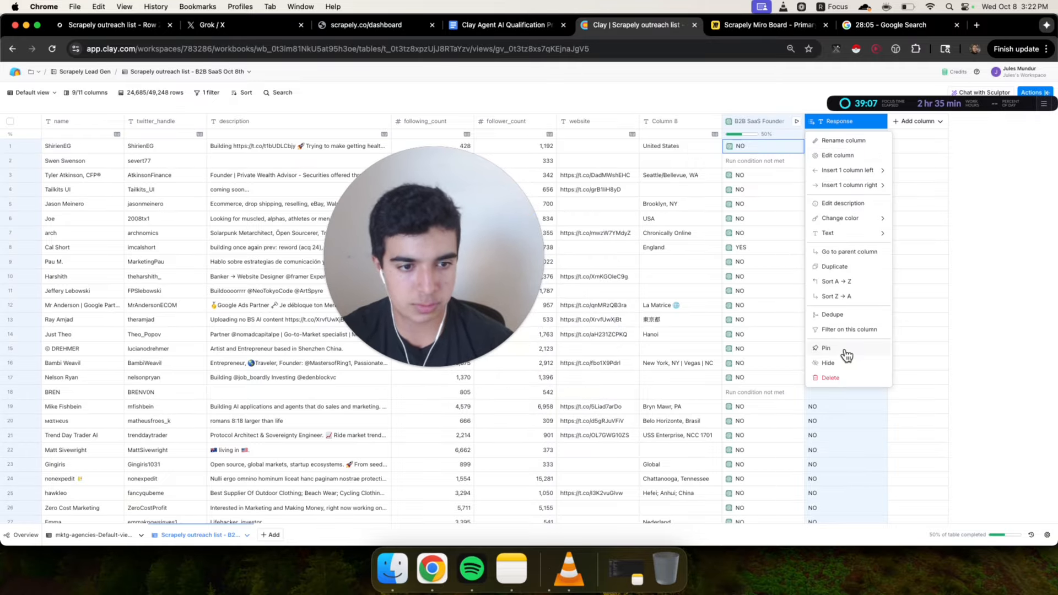
click(854, 330)
click(421, 133)
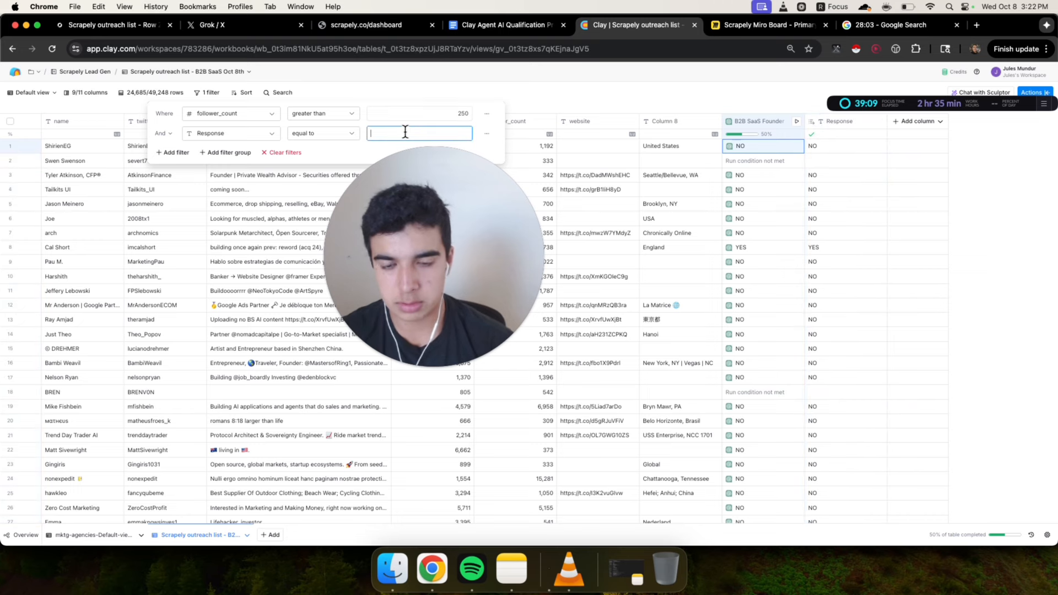
text(YES)
drag(424, 232, 223, 309)
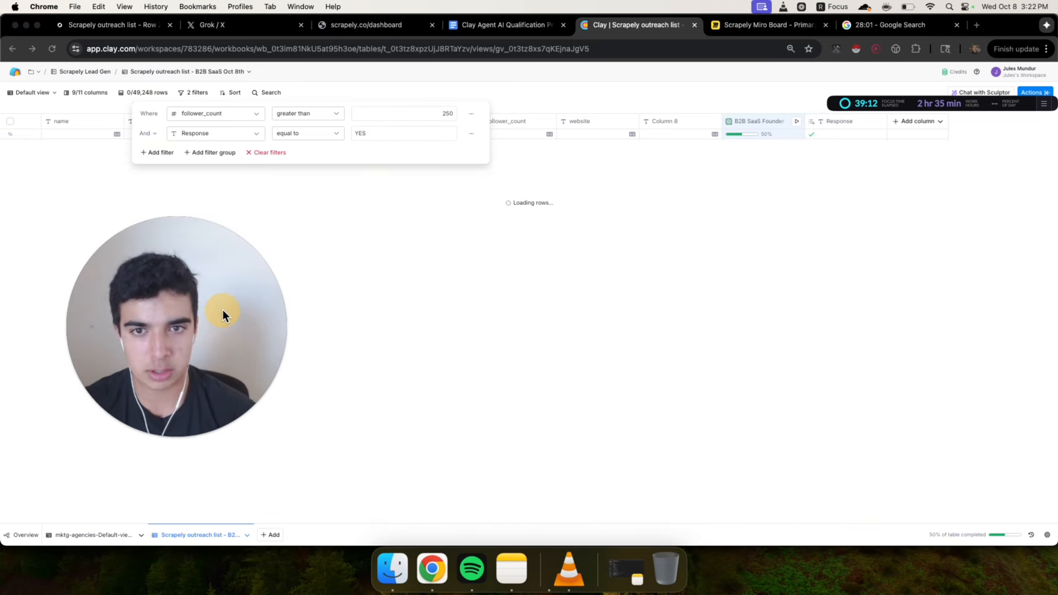
click(598, 94)
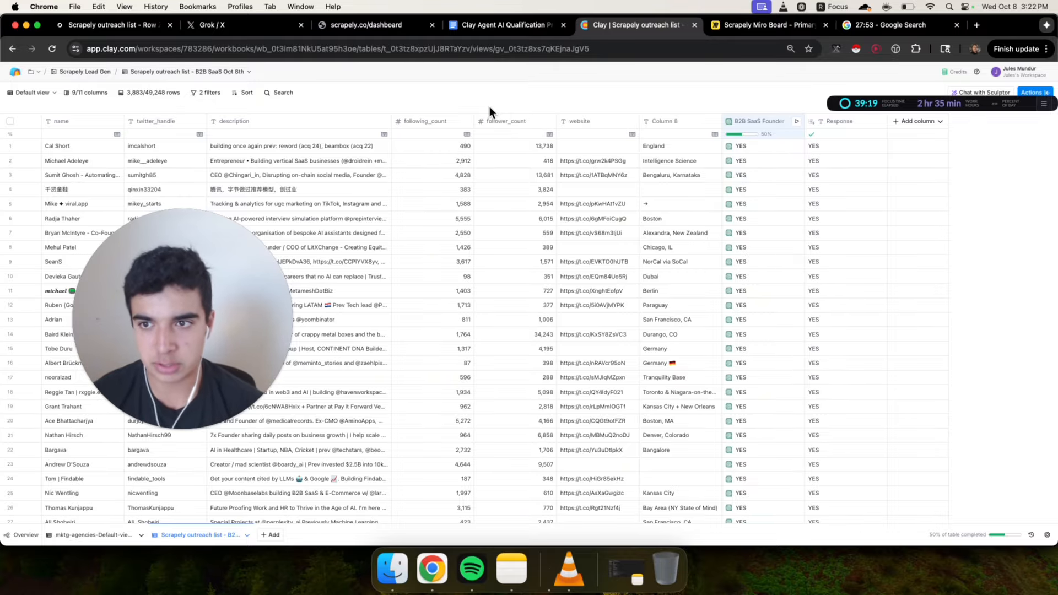
Open the first qualified lead's X profile in a new tab to check it, then close that tab
drag(225, 293, 951, 226)
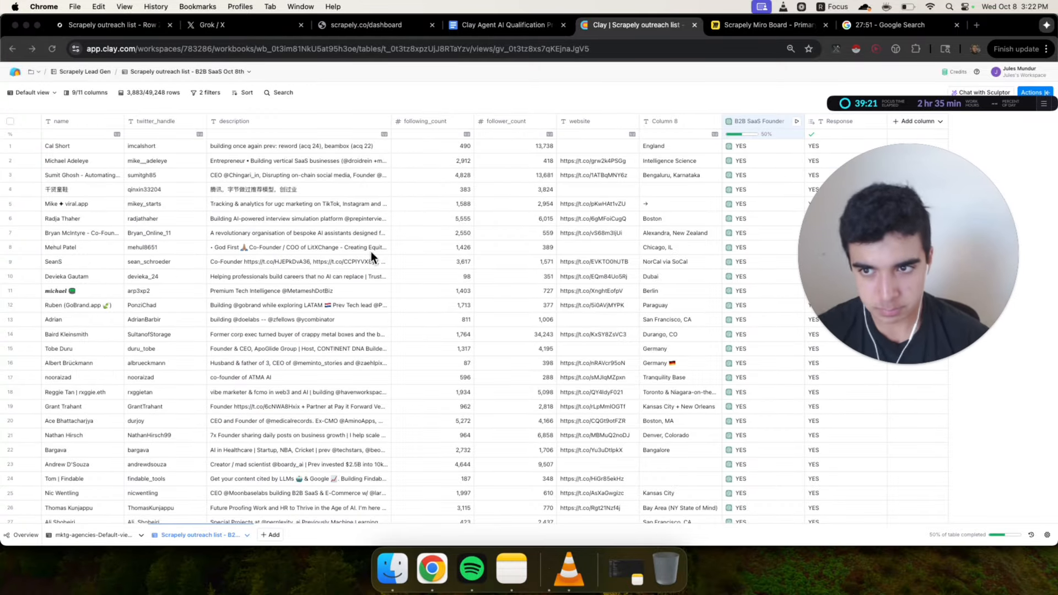
scroll(330, 197, down, 1)
scroll(331, 197, up, 1)
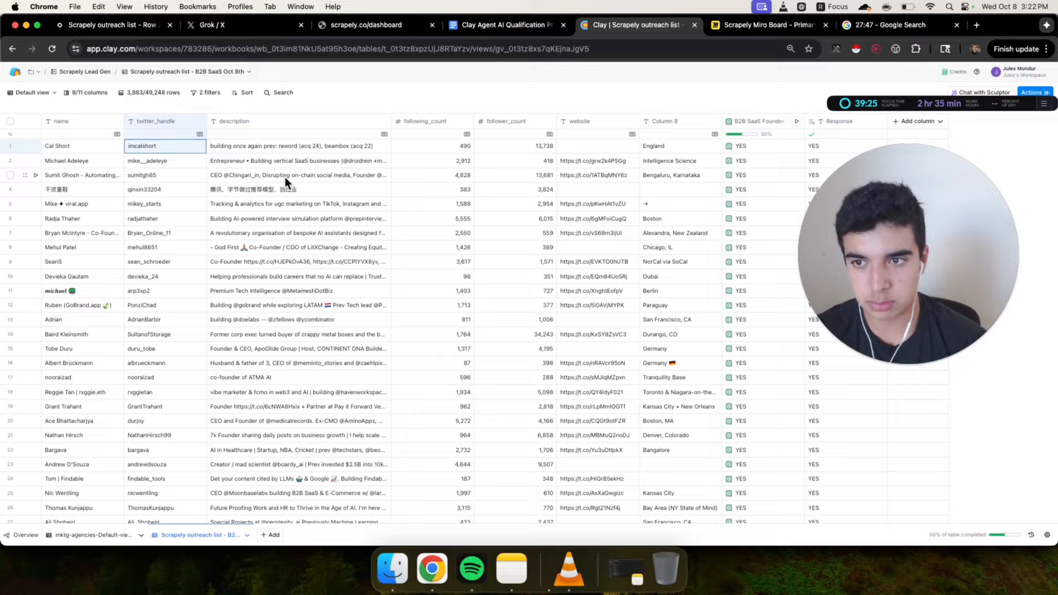
key(super+t)
text(x.com/imcalshort)
key(Return)
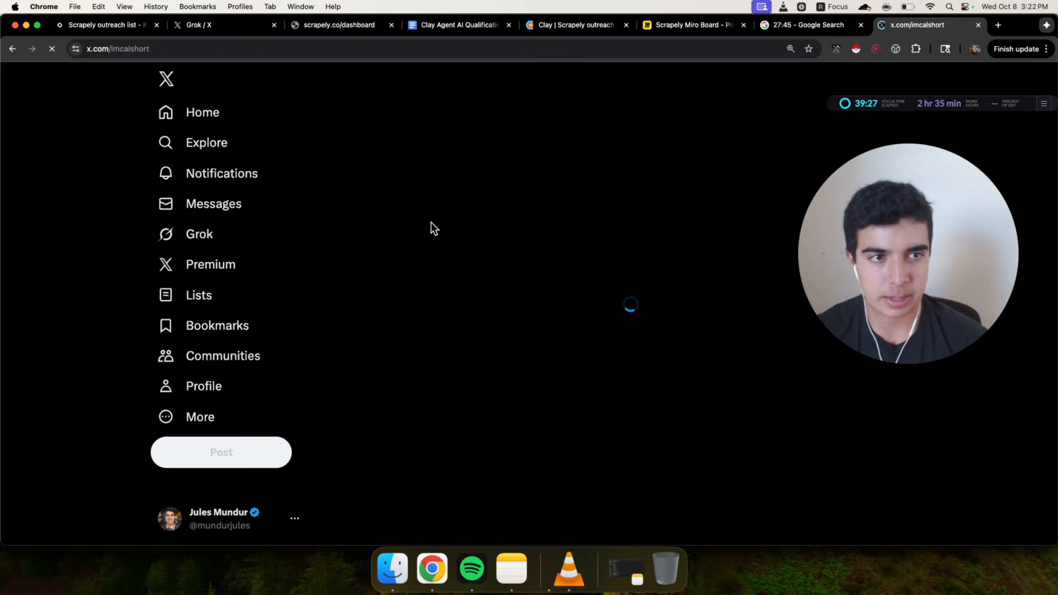
scroll(563, 316, down, 1)
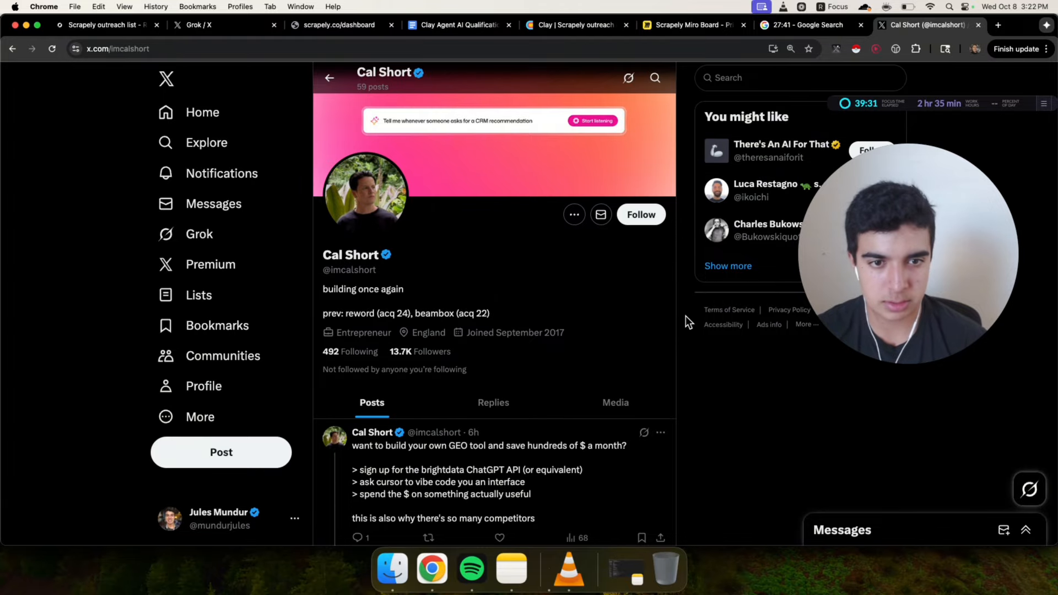
scroll(685, 316, down, 1)
key(super+w)
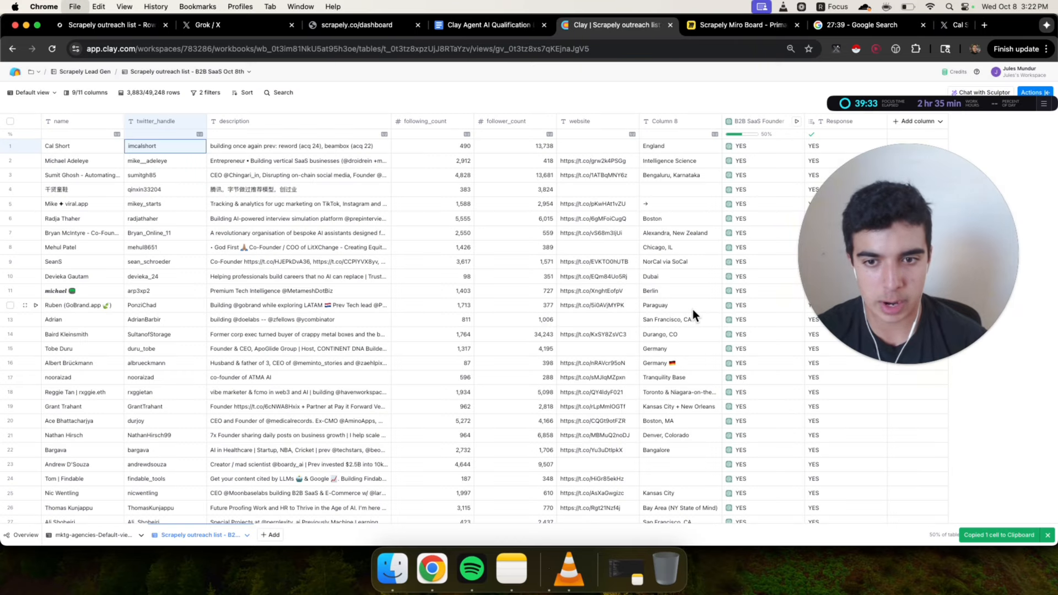
Rename the Column 8 column to location
scroll(496, 210, down, 2)
scroll(468, 207, up, 10)
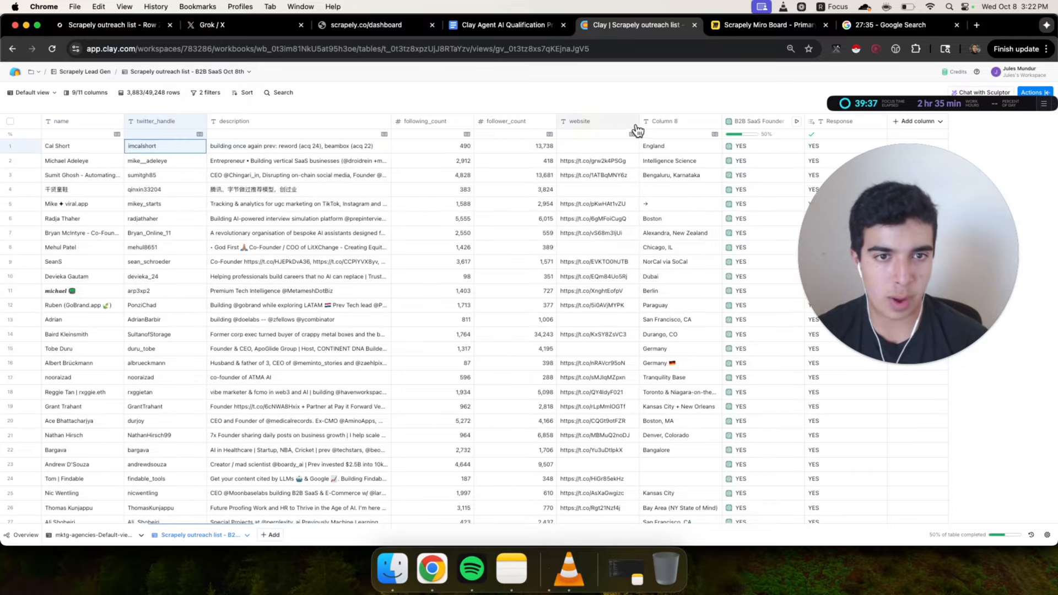
click(678, 128)
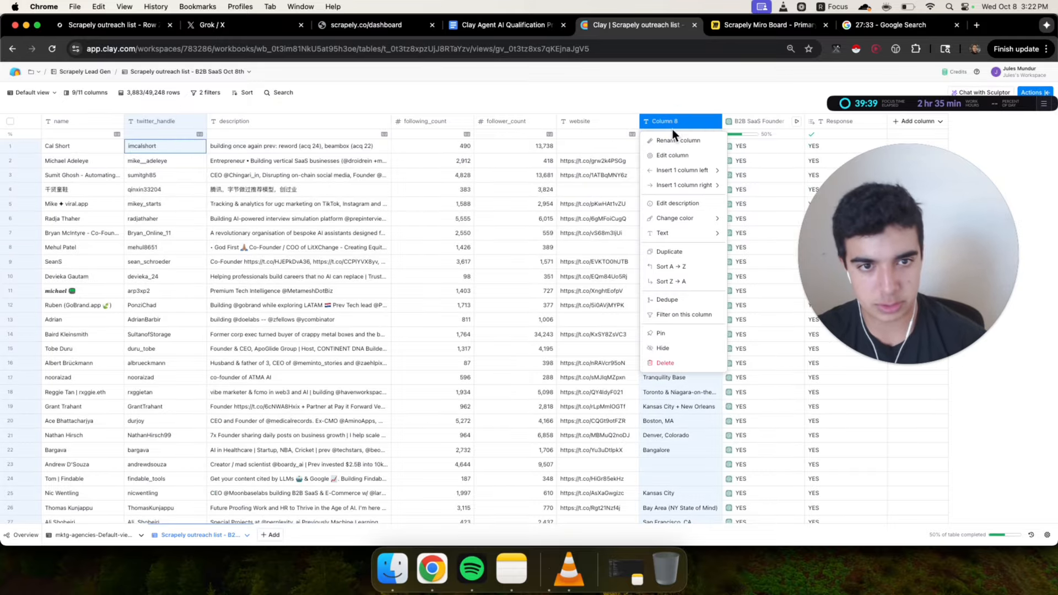
click(672, 140)
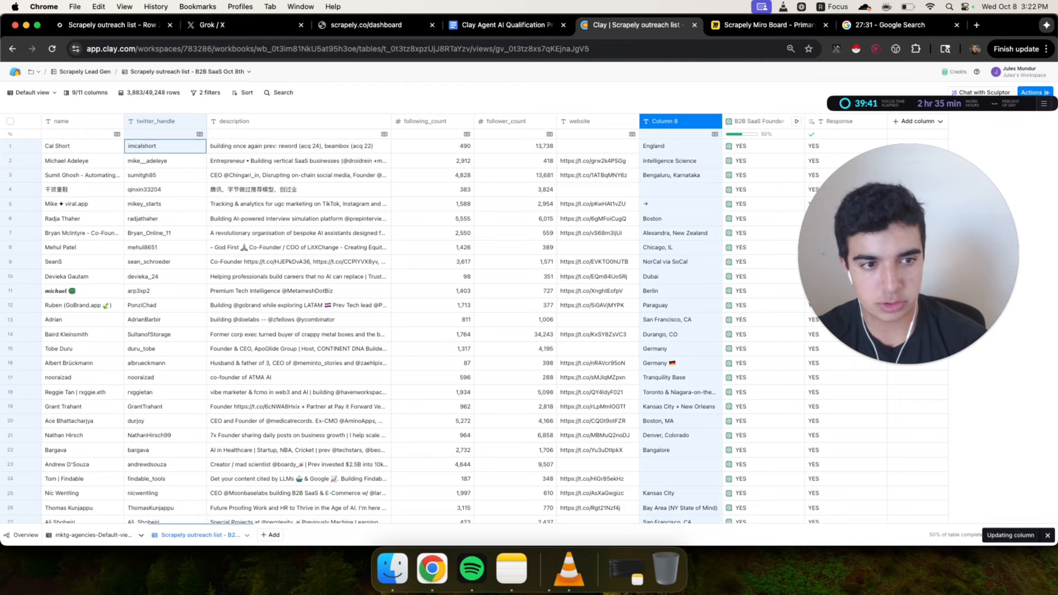
text(location)
key(Return)
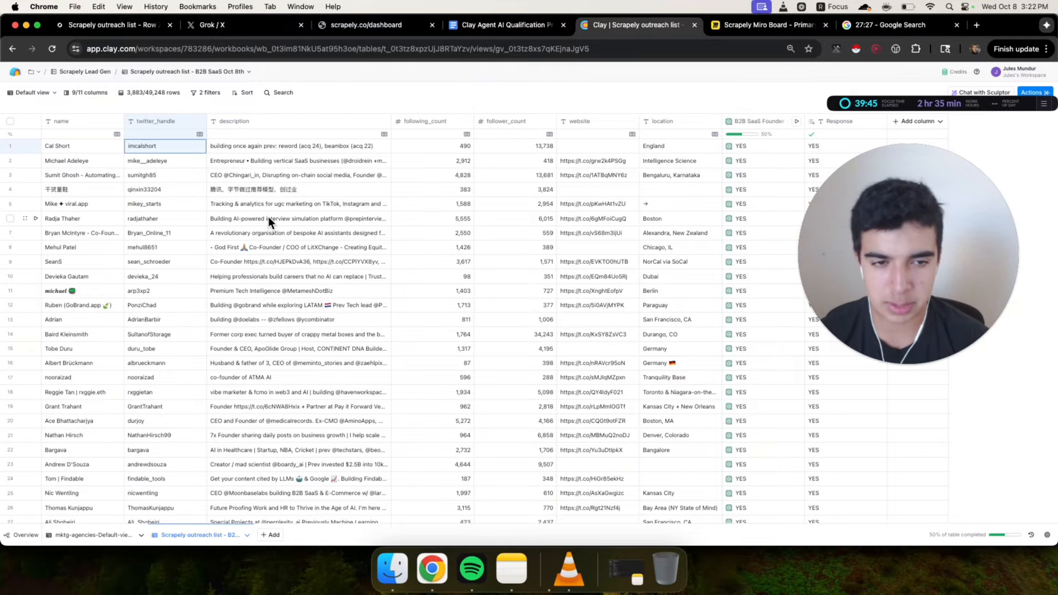
Scroll through the filtered YES leads and open the table's filter settings to review them
scroll(269, 218, down, 20)
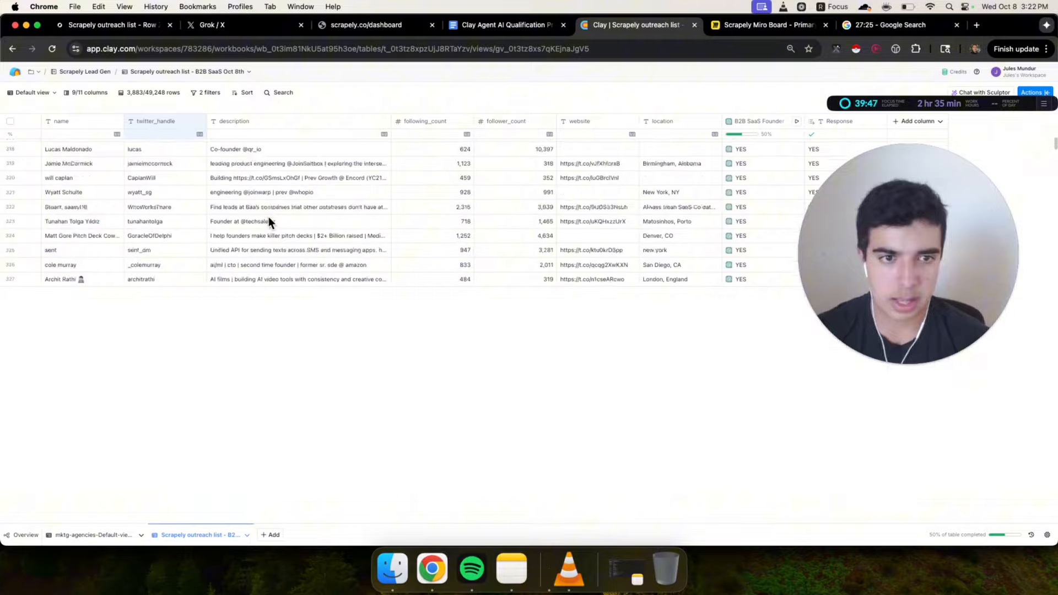
scroll(268, 220, down, 10)
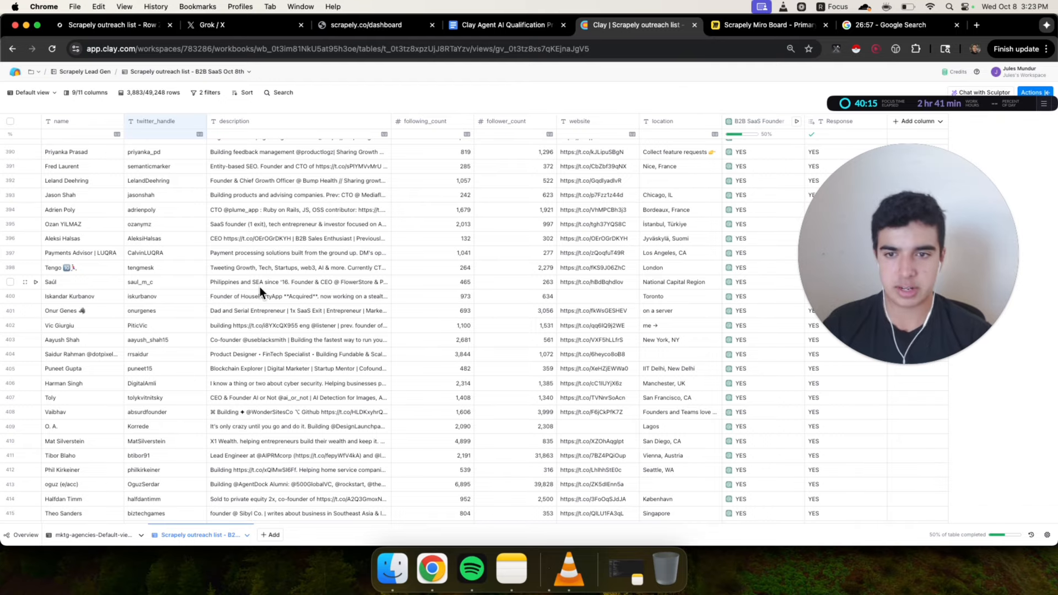
scroll(330, 279, down, 20)
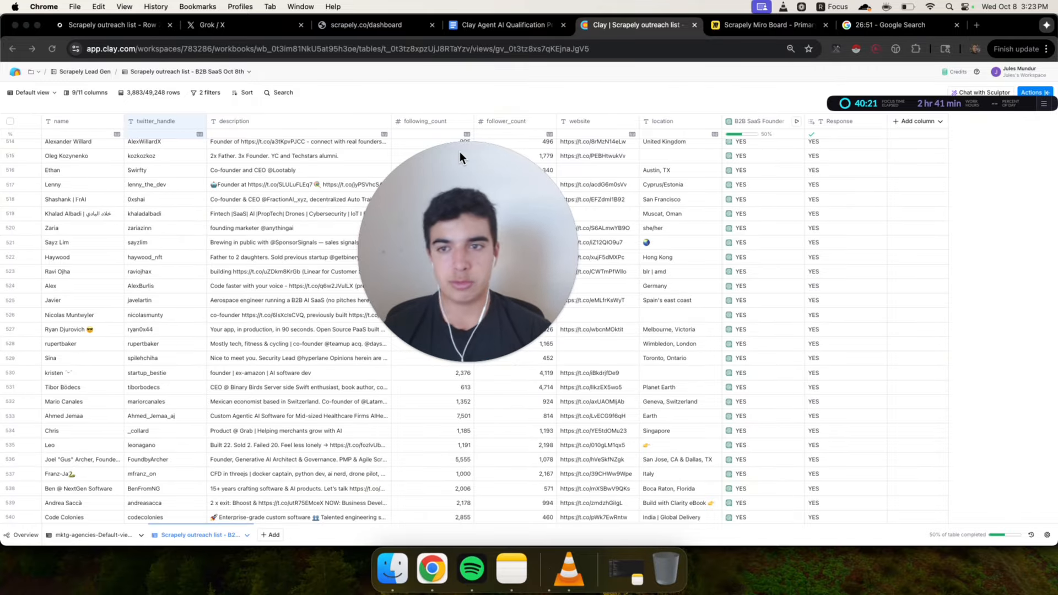
click(204, 92)
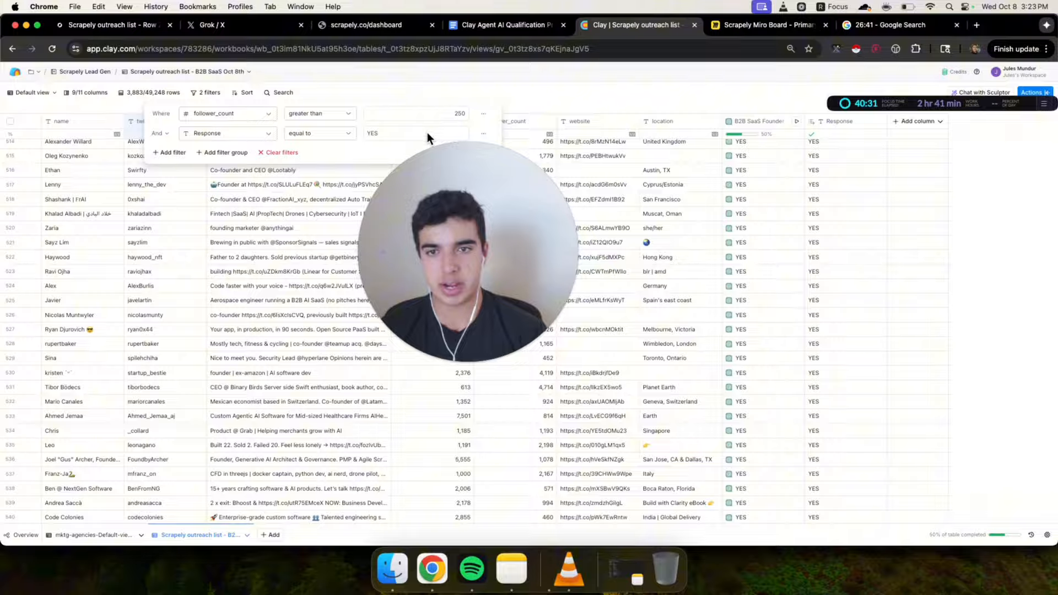
drag(442, 251, 376, 325)
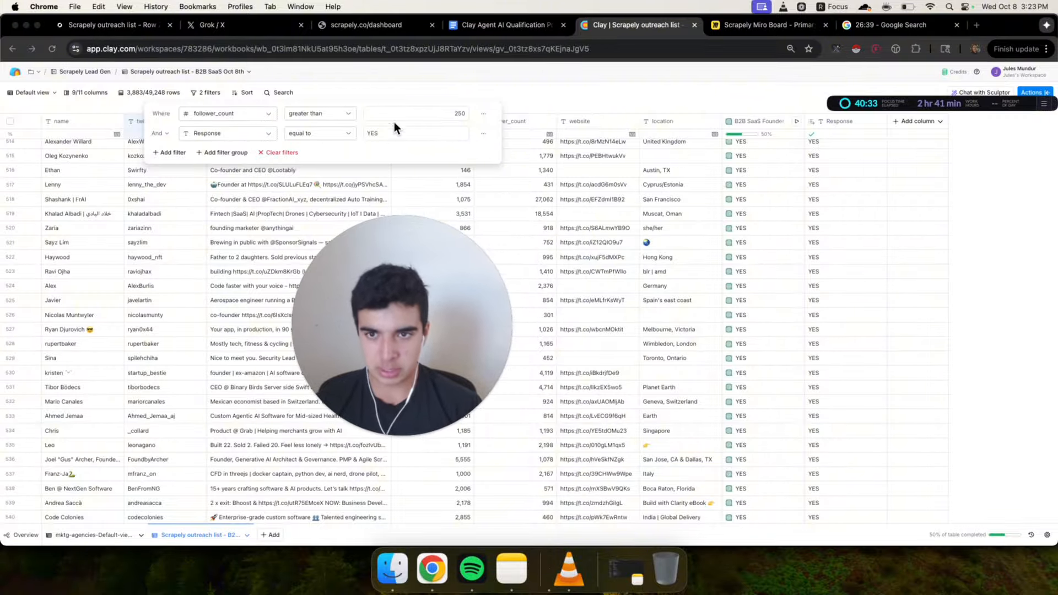
Close the filter settings and open the table's export options in Clay
click(630, 94)
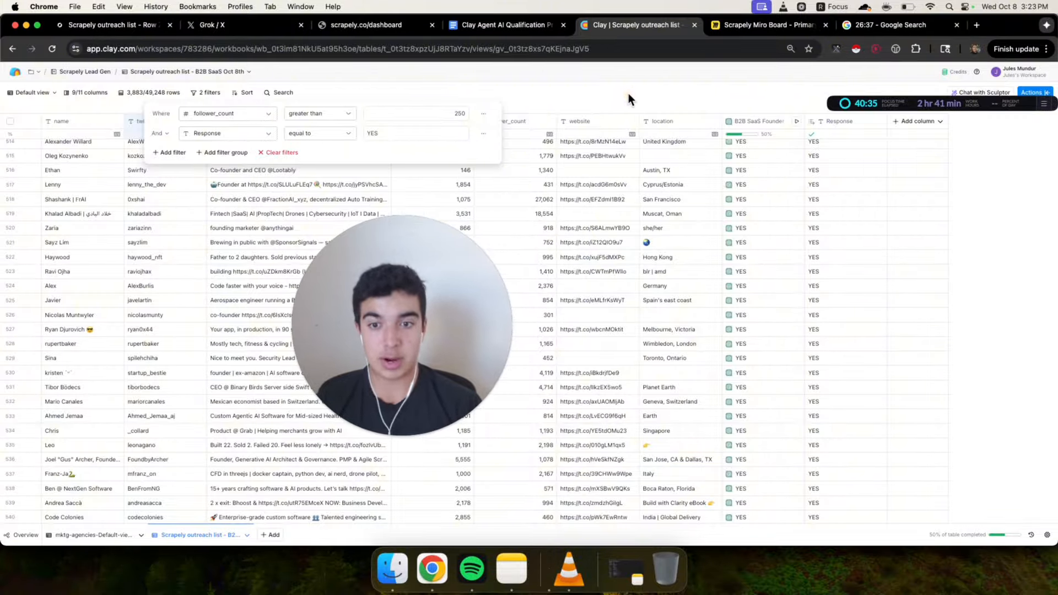
click(1036, 92)
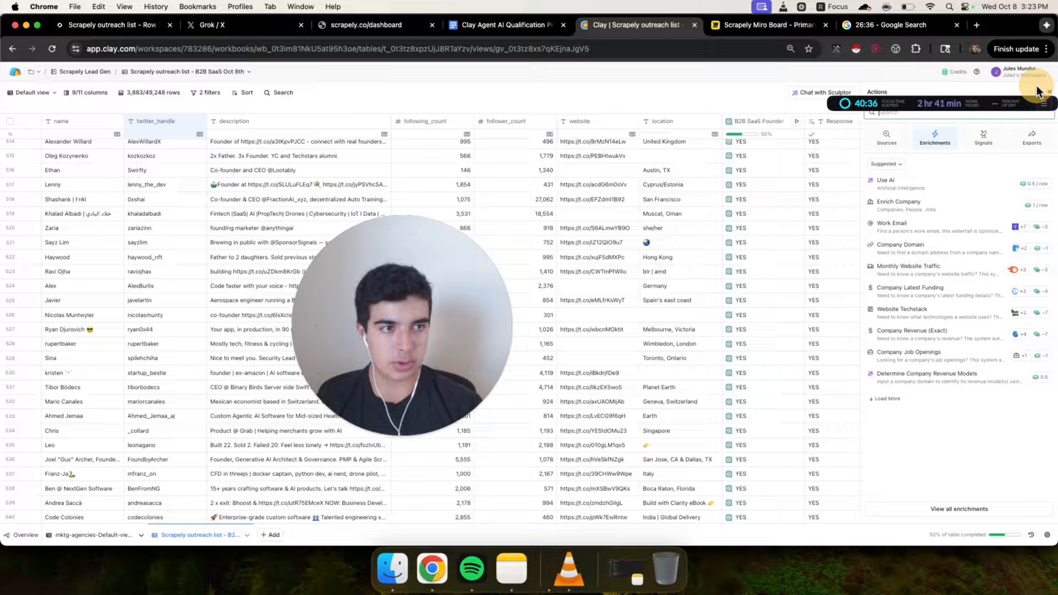
click(1023, 144)
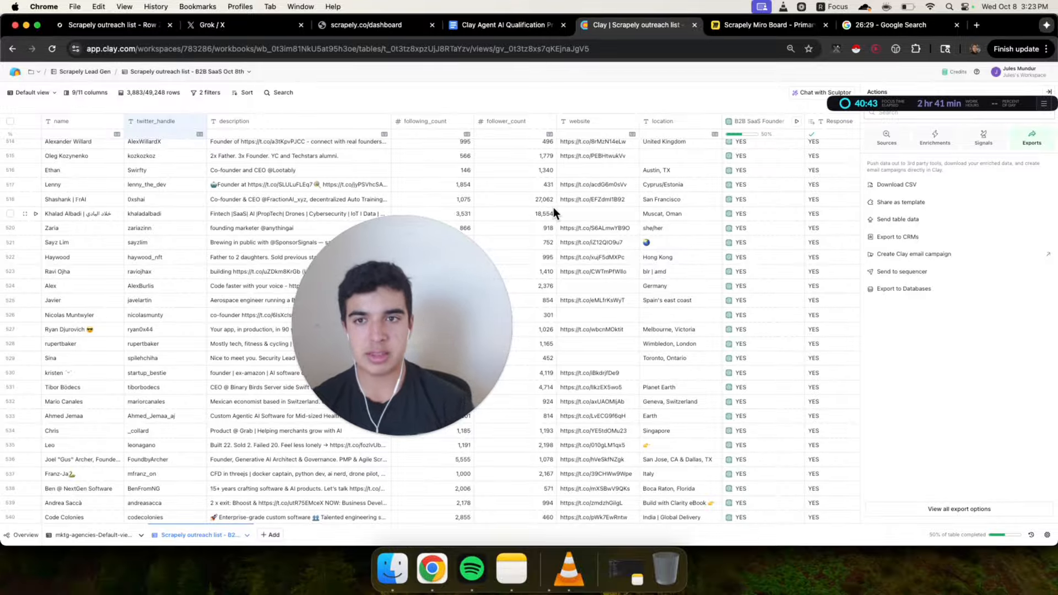
Switch to the Scrapely Find Leads page, then open the MaxAI Split CSV tool in a new tab
click(374, 28)
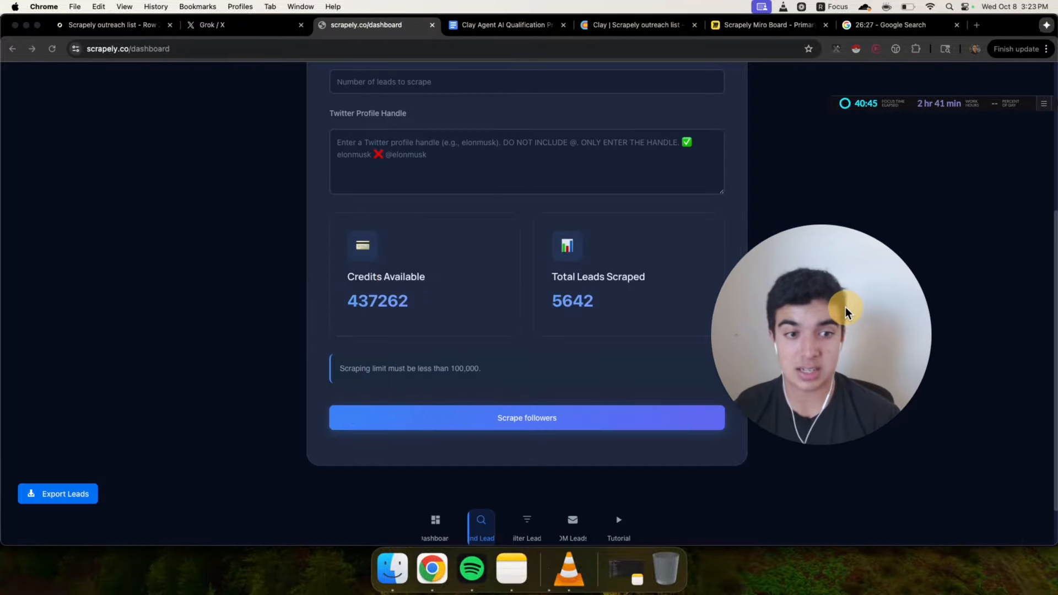
scroll(206, 363, up, 5)
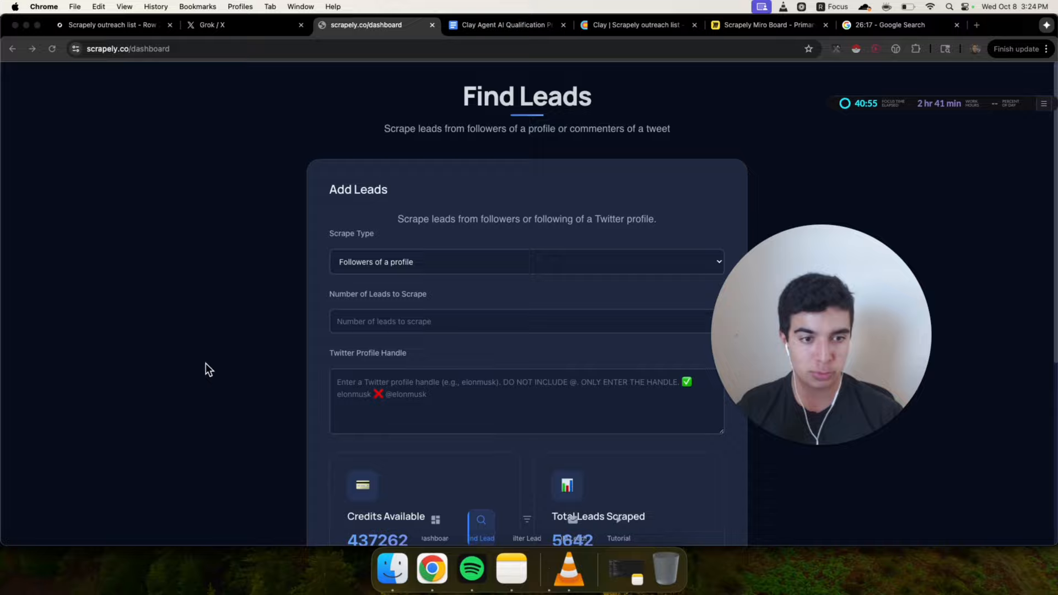
click(977, 25)
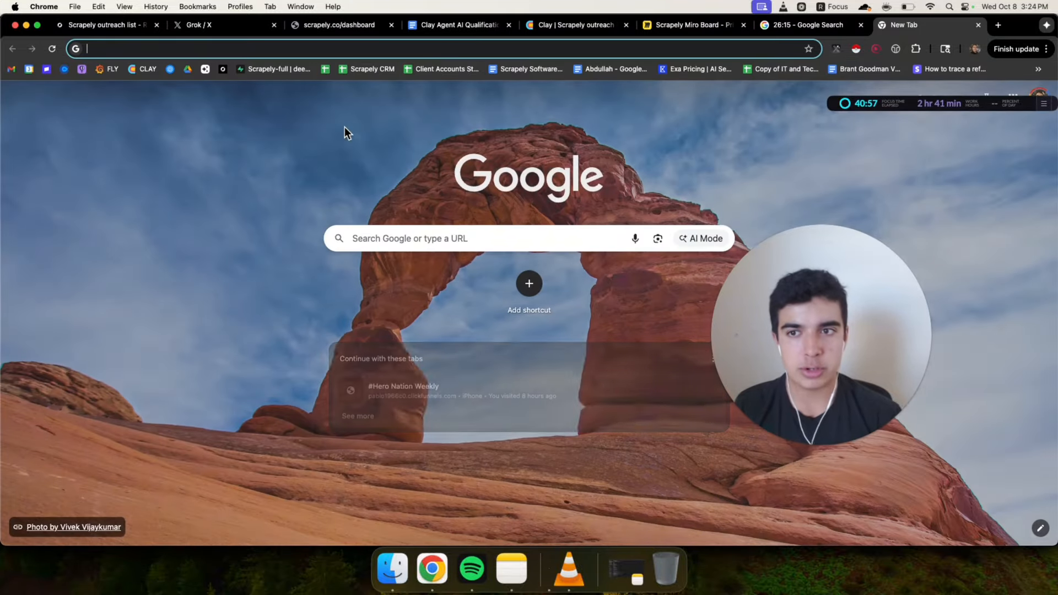
click(207, 67)
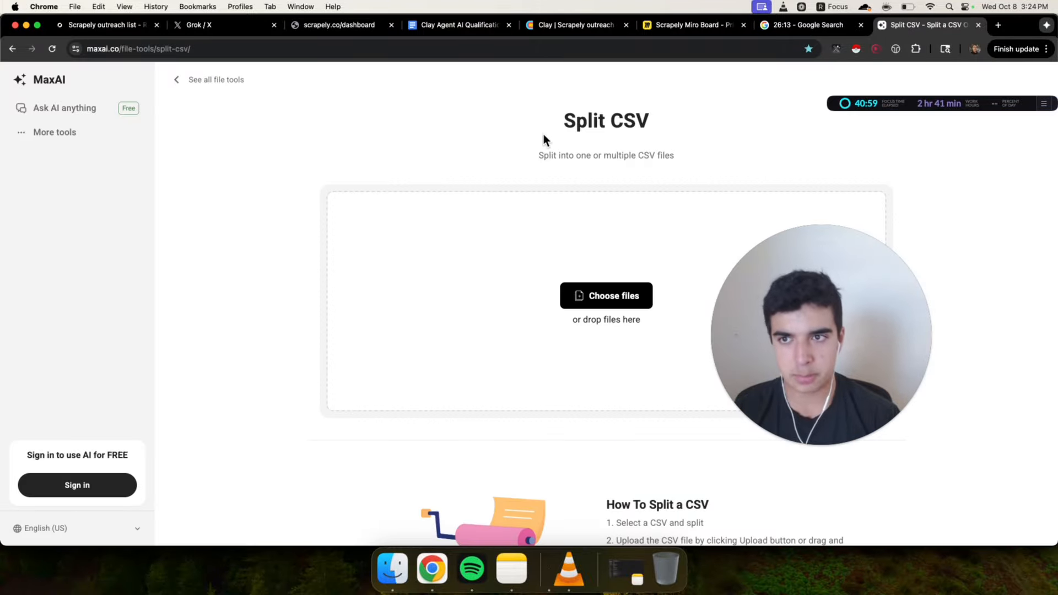
drag(806, 270, 186, 210)
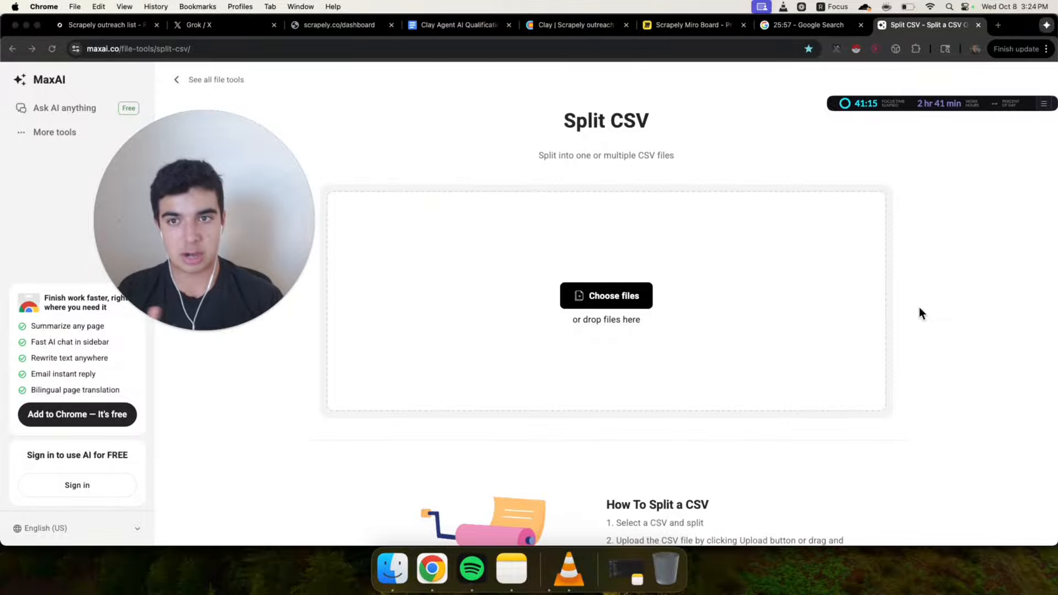
Return to the Scrapely Find Leads page
click(325, 27)
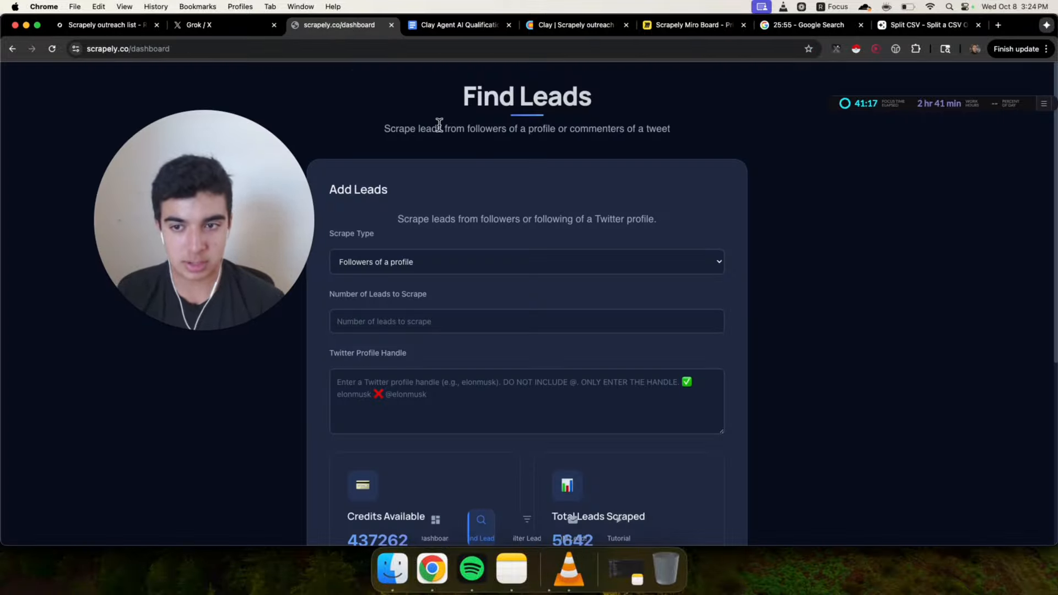
drag(242, 227, 950, 226)
click(795, 183)
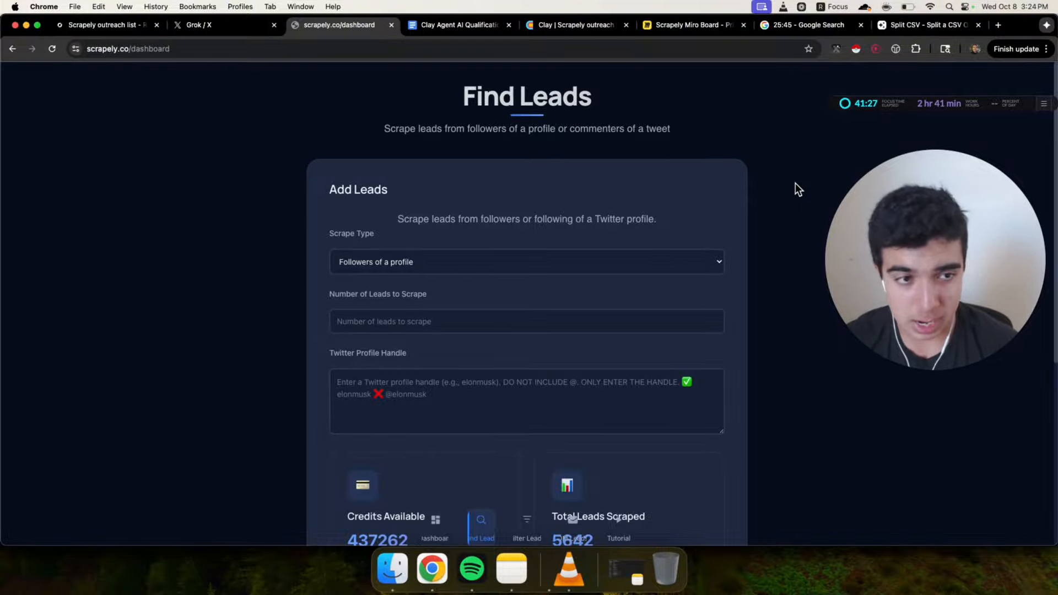
Add a 'Campaign copy' heading below the Output rules in the Clay Agent AI Qualification Prompts document
click(476, 25)
scroll(509, 296, down, 6)
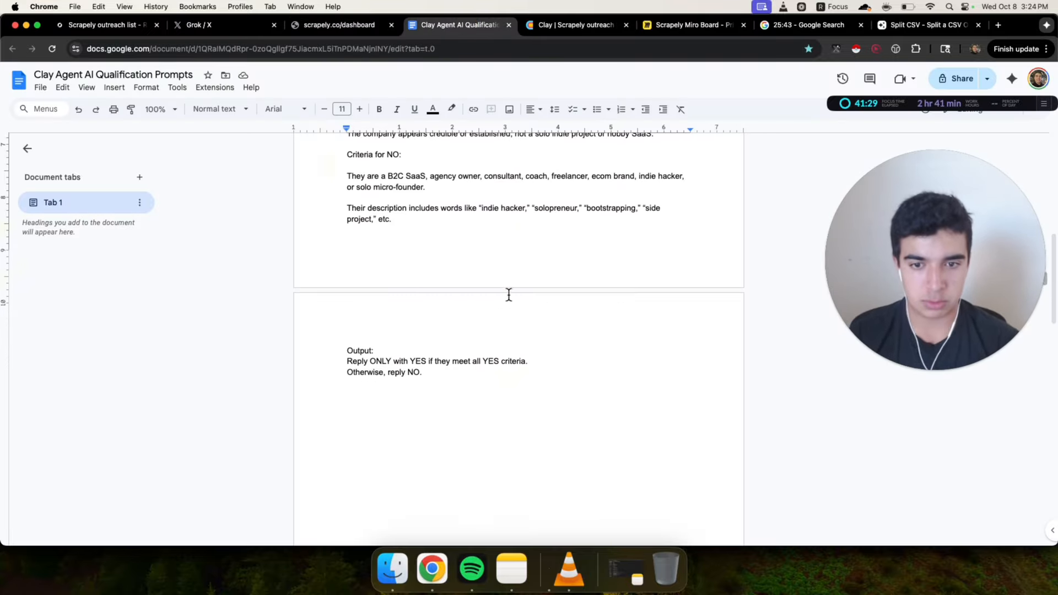
click(500, 333)
key(Return)
key(Return)
key(Return)
key(Return)
text(Campaign copy)
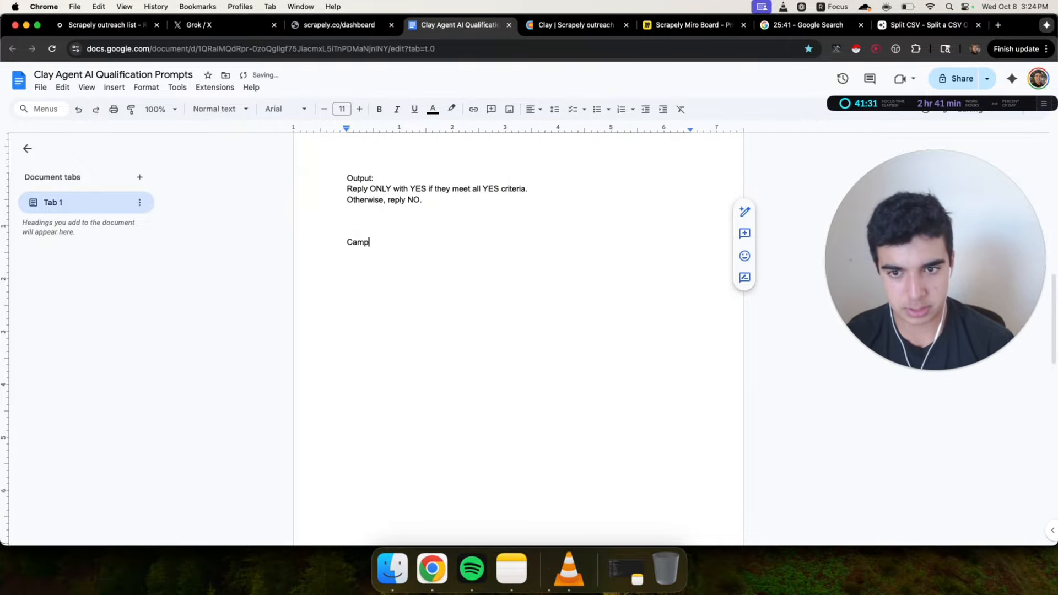
key(Return)
key(Return)
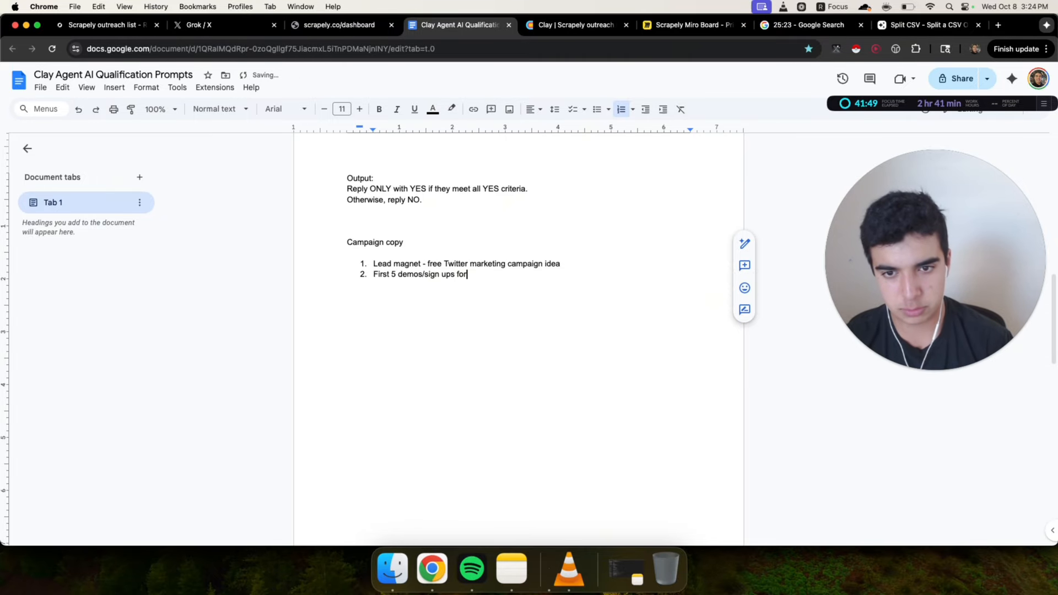
Complete the numbered campaign list with 'First 5 demos/sign ups for free' and a third item 'Direct and short pitch'
drag(376, 273, 556, 278)
click(555, 278)
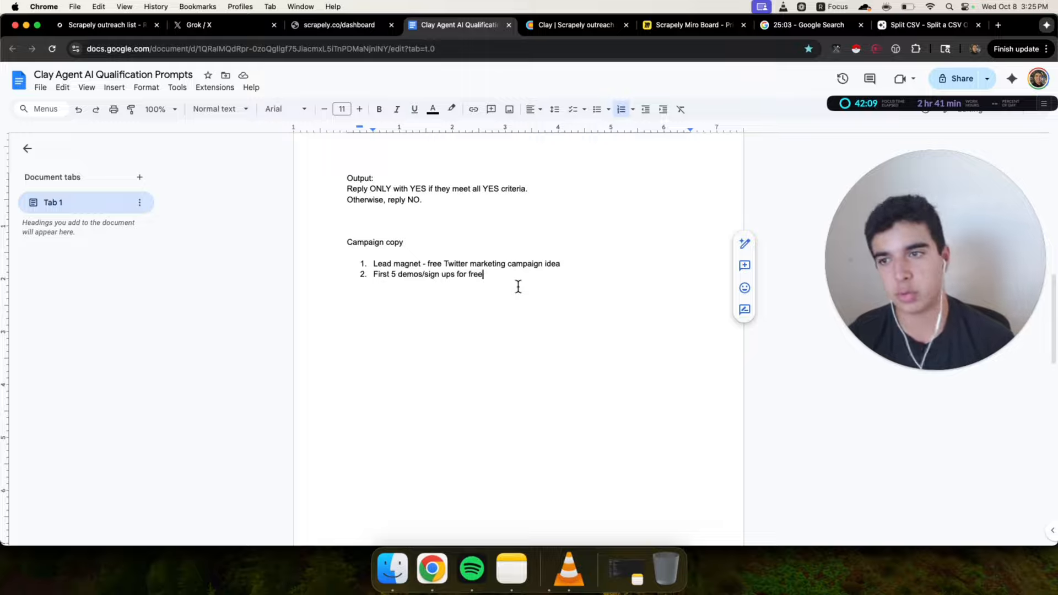
drag(373, 263, 561, 278)
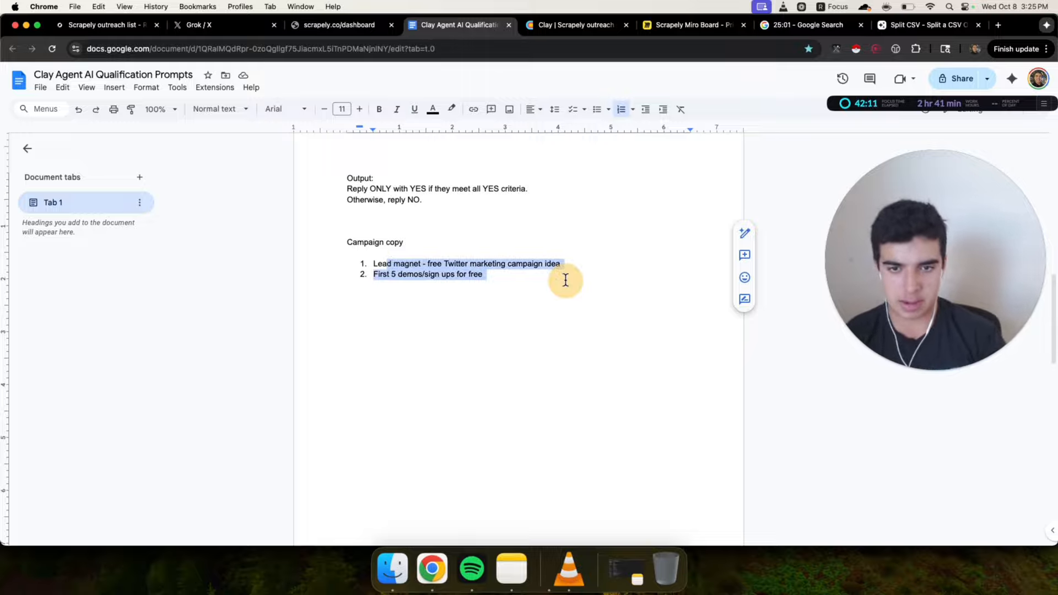
click(522, 281)
key(Return)
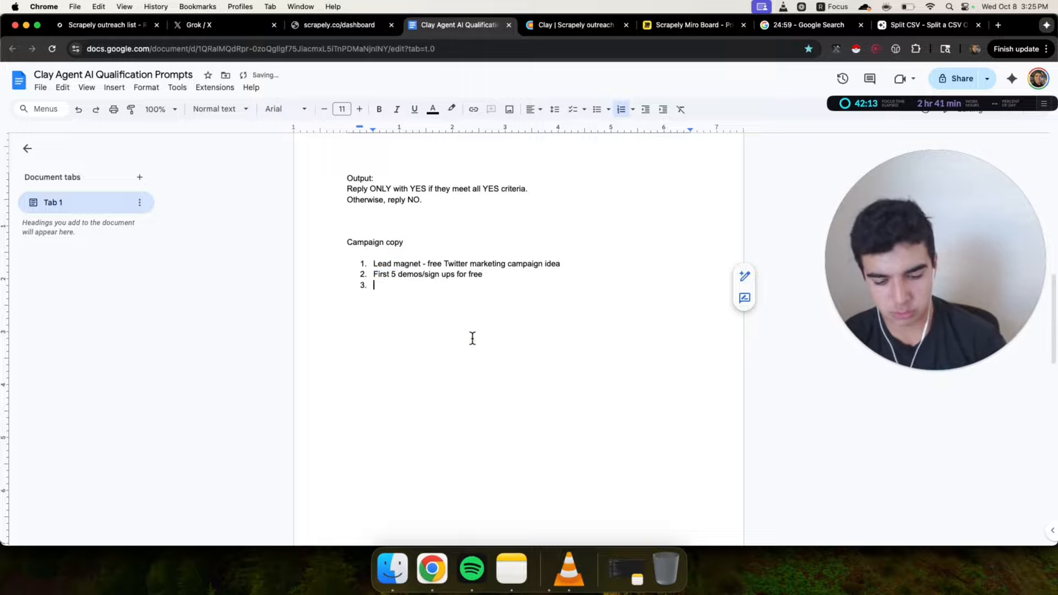
text(Direct and)
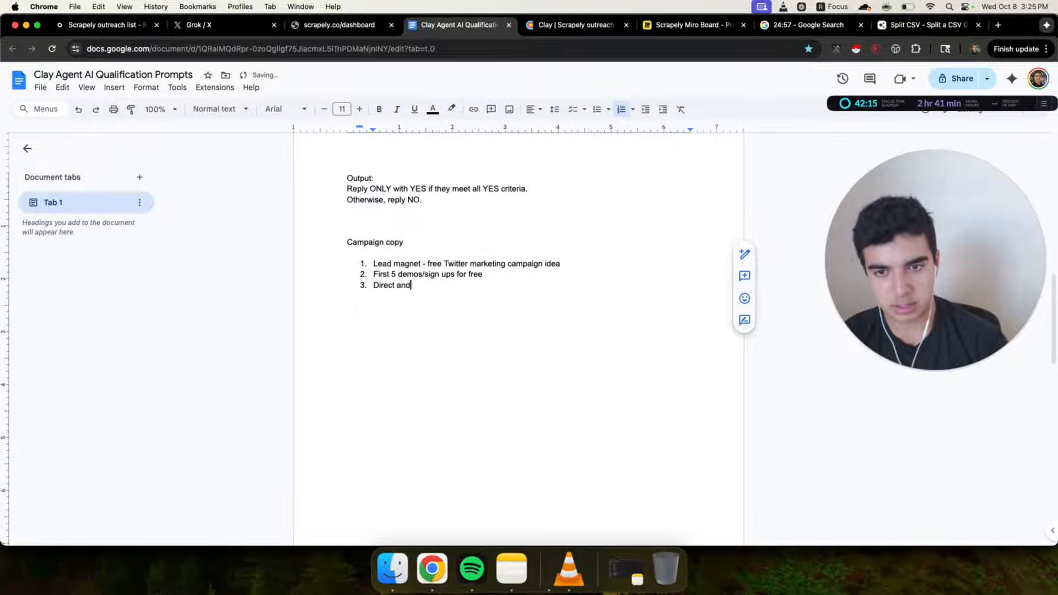
text( short pitch)
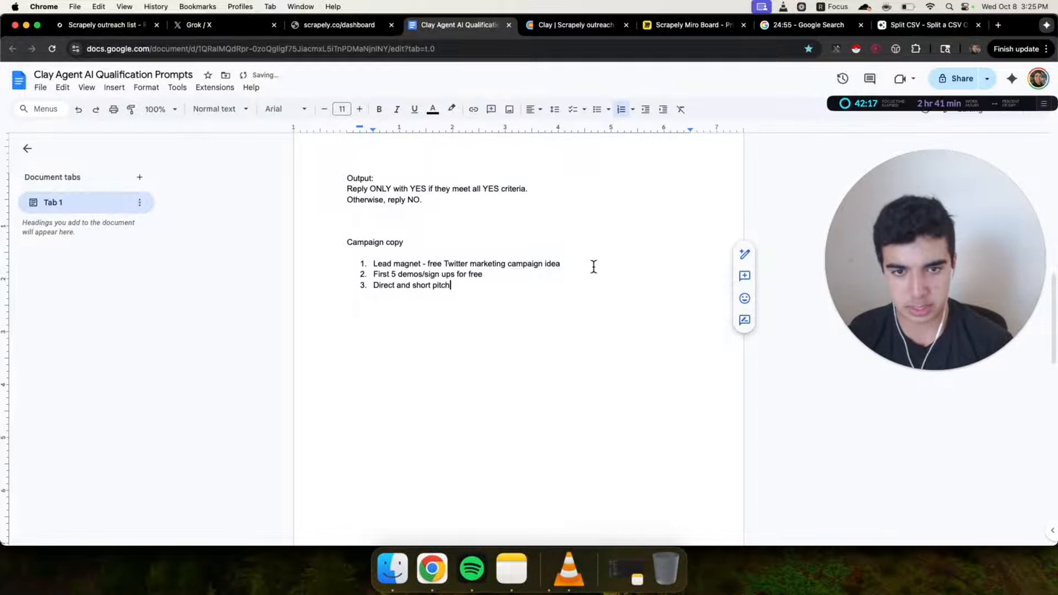
Insert space under the first campaign idea and write the opener '{{firstname}} saw you're in B2B SaaS'
click(595, 265)
key(Return)
key(Return)
key(Return)
key(Return)
key(Return)
key(Up)
key(Up)
key(Up)
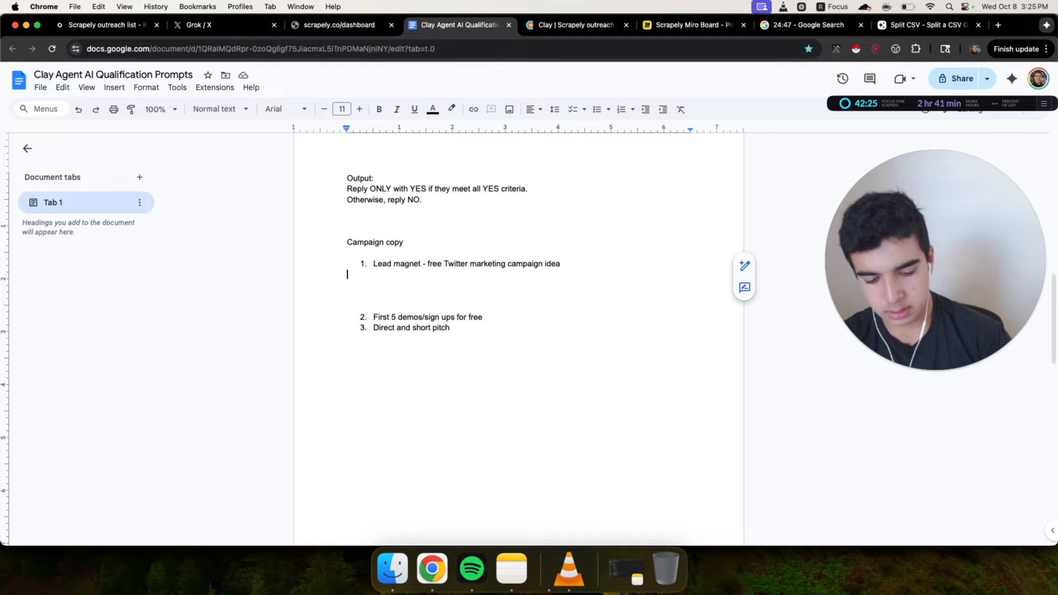
text(()
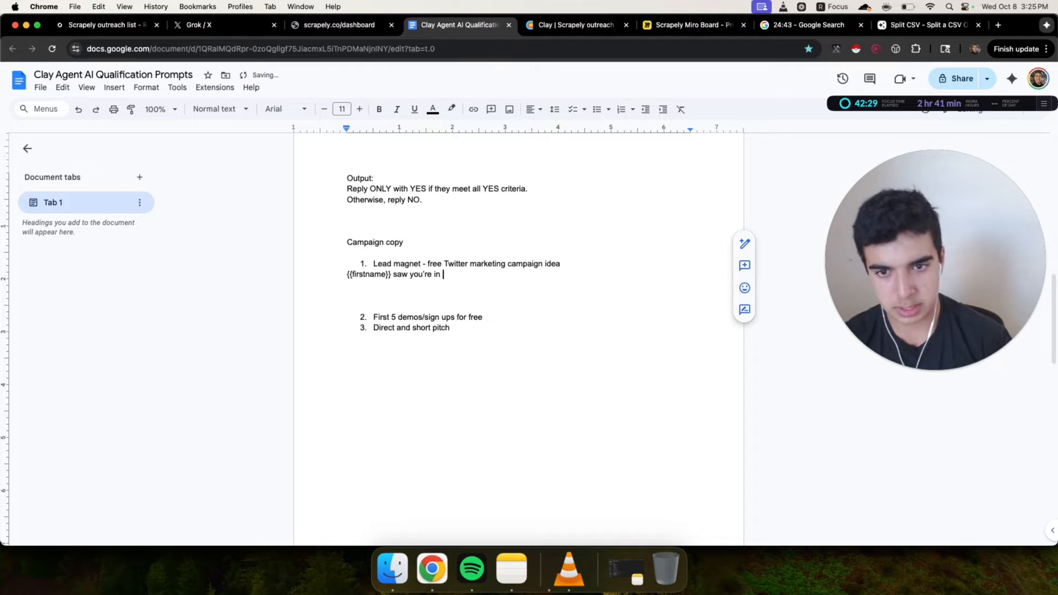
text({firstname}} saw you're in B2B SaaS)
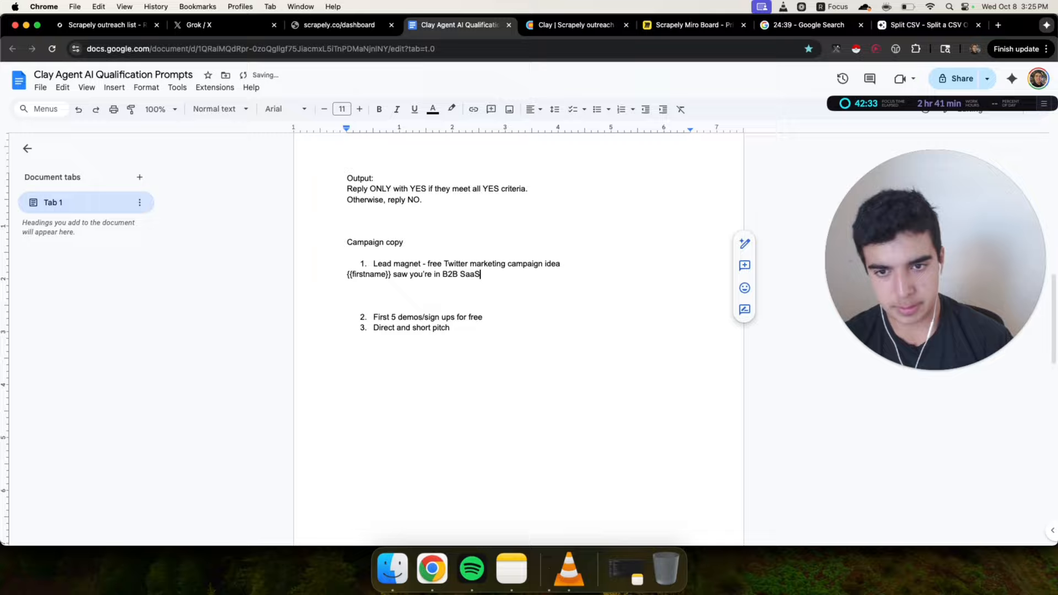
Try rewording the opener as 'you're running' and 'you're working', then delete the phrase after 'saw'
mouse_move(419, 277)
mouse_down()
mouse_move(519, 276)
mouse_move(434, 277)
mouse_up()
click(504, 278)
text(ru)
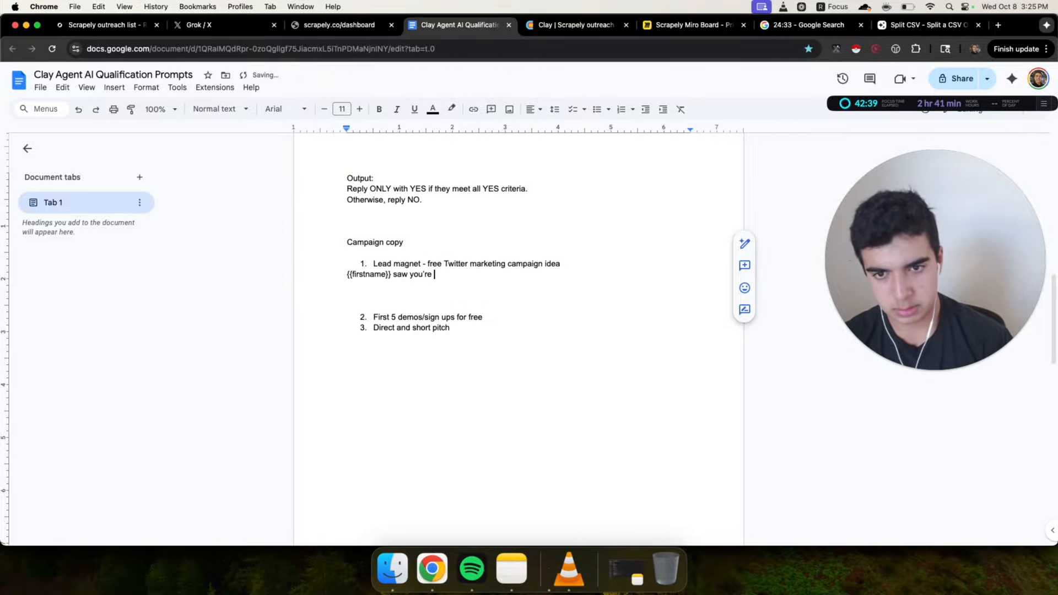
text(nning)
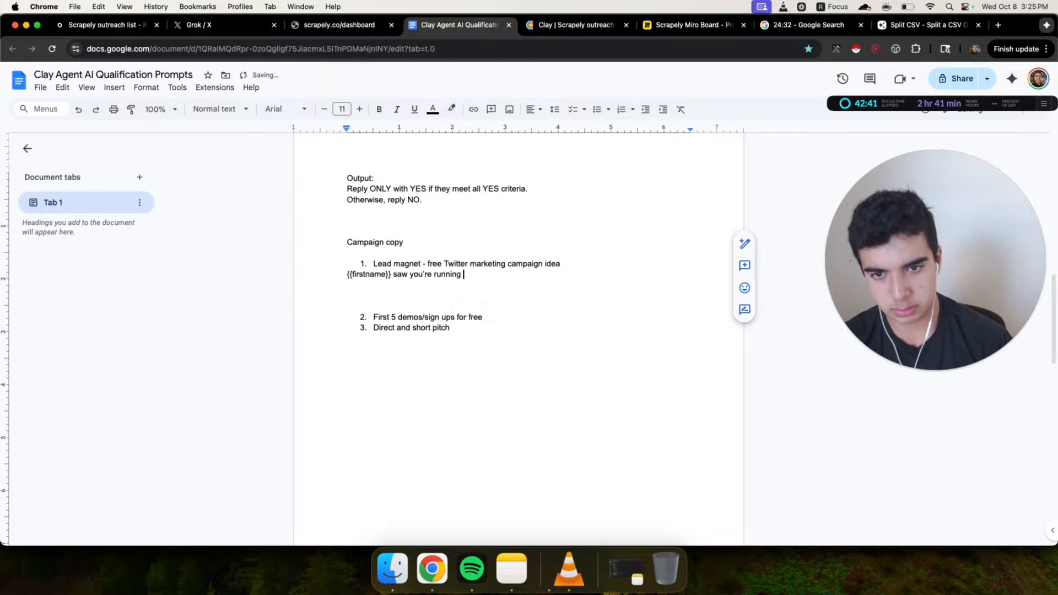
double_click(450, 274)
text(w)
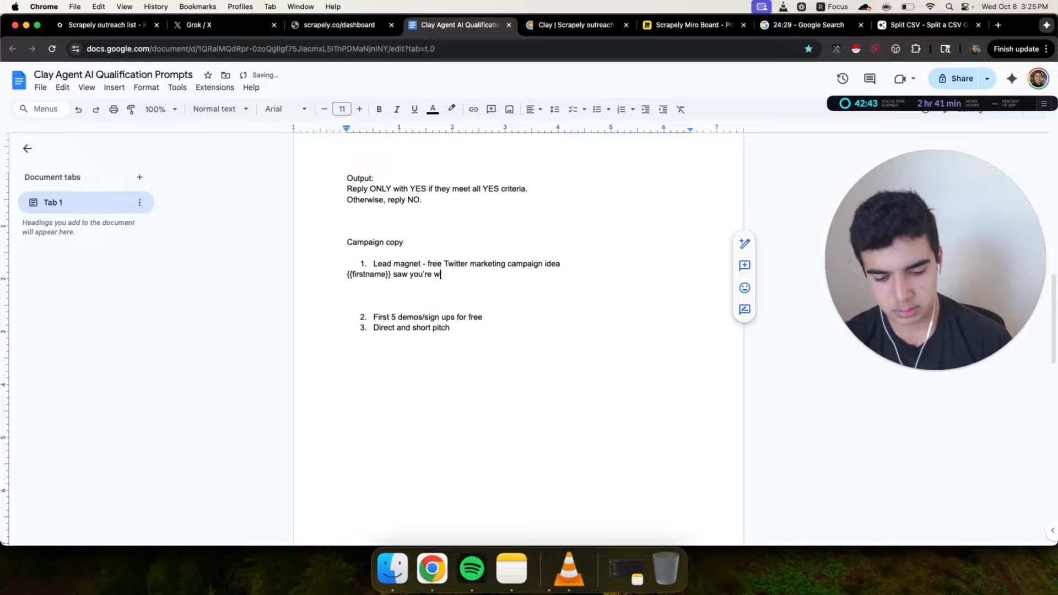
text(orki)
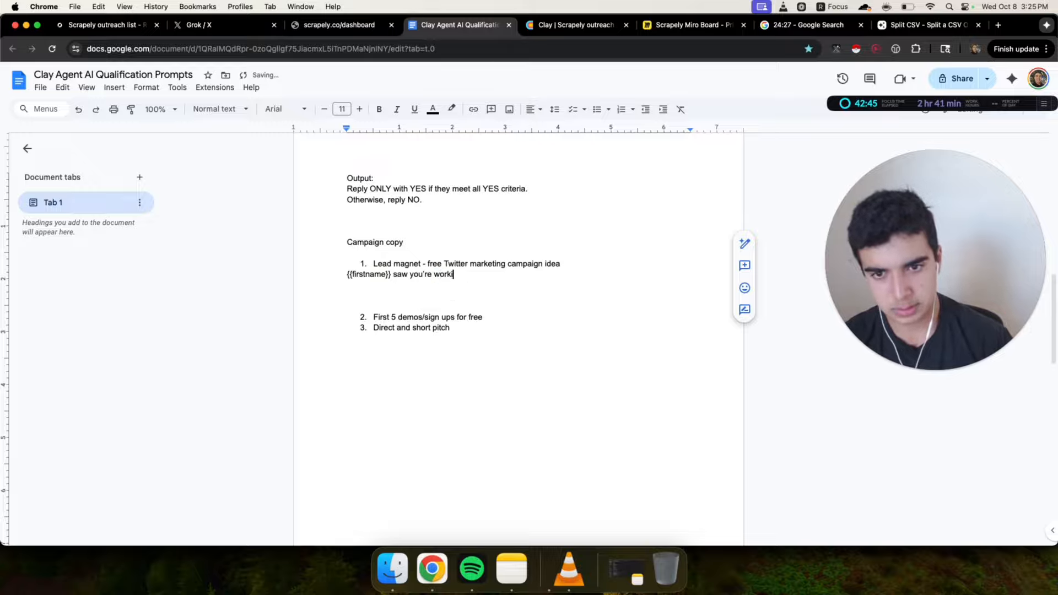
key(BackSpace)
key(BackSpace)
key(BackSpace)
key(BackSpace)
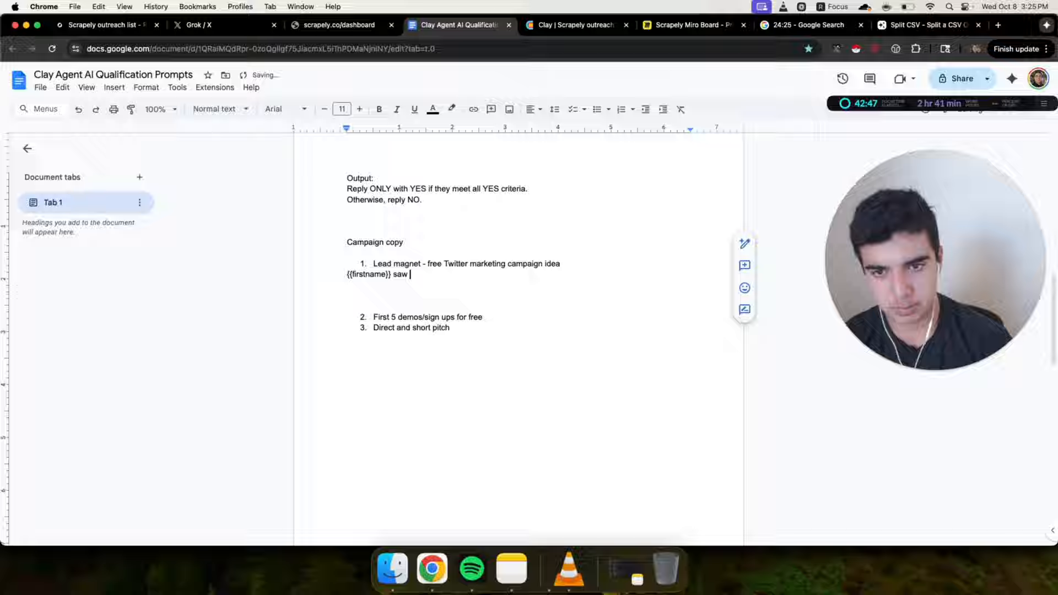
Finish the opener as '{{firstname}} saw that {{companyname}} is in B2B SaaS and thought this would be relevant.'
text(that )
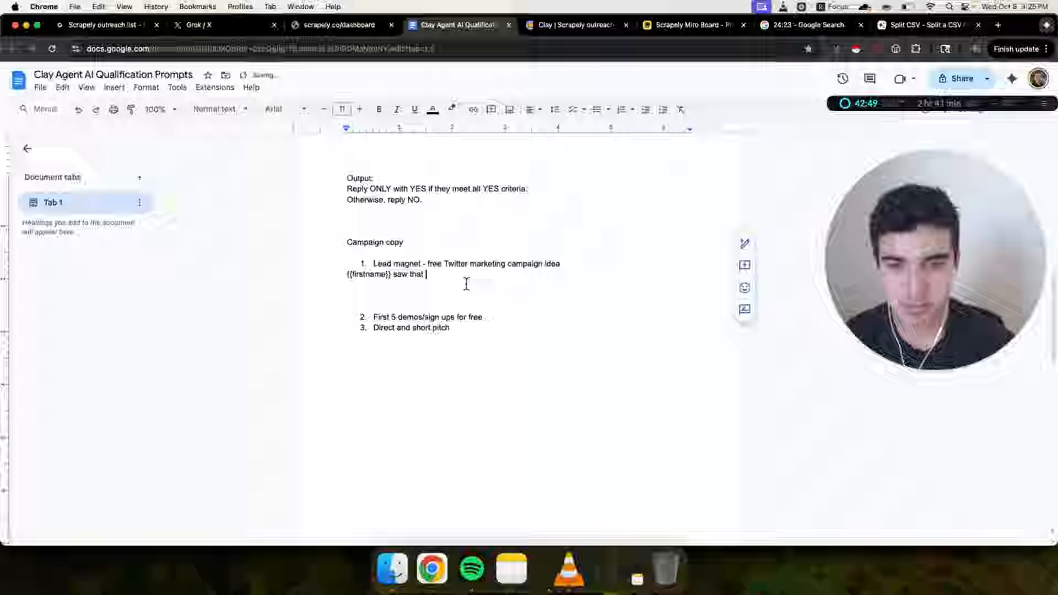
text({{company)
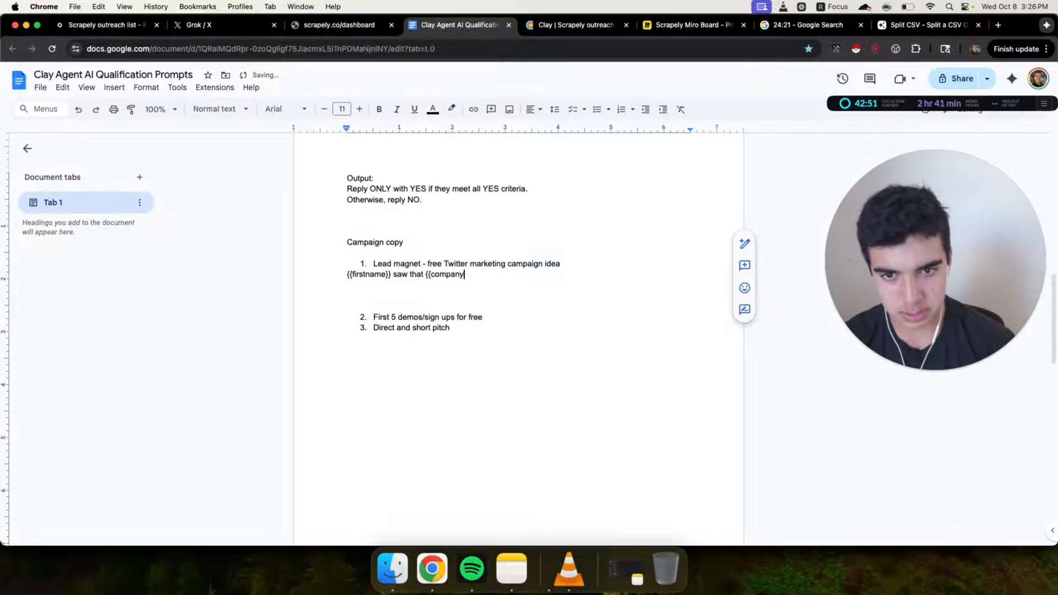
text(name}} )
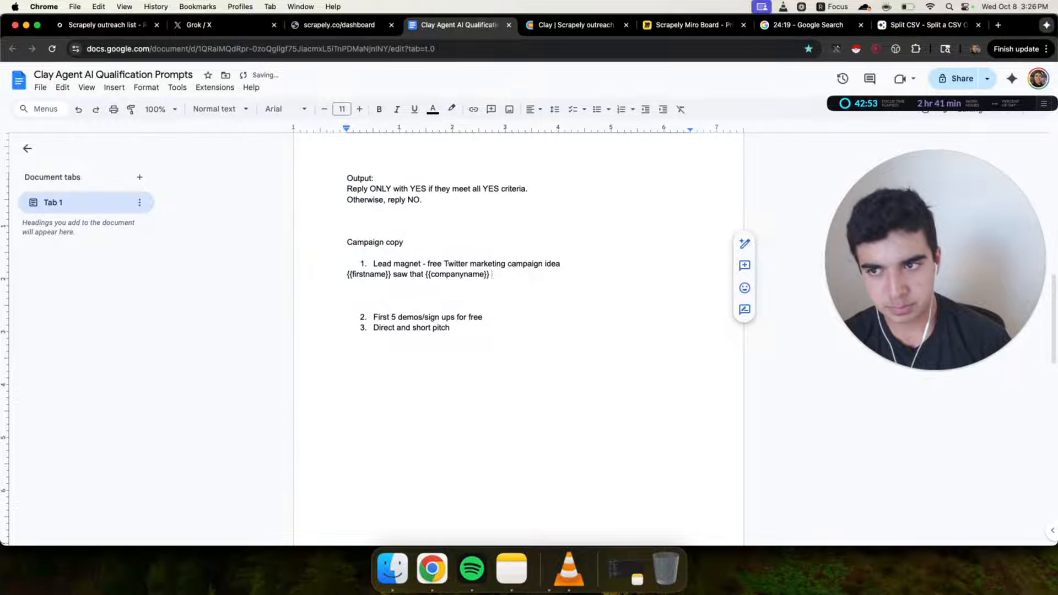
text(is in B2B Saa)
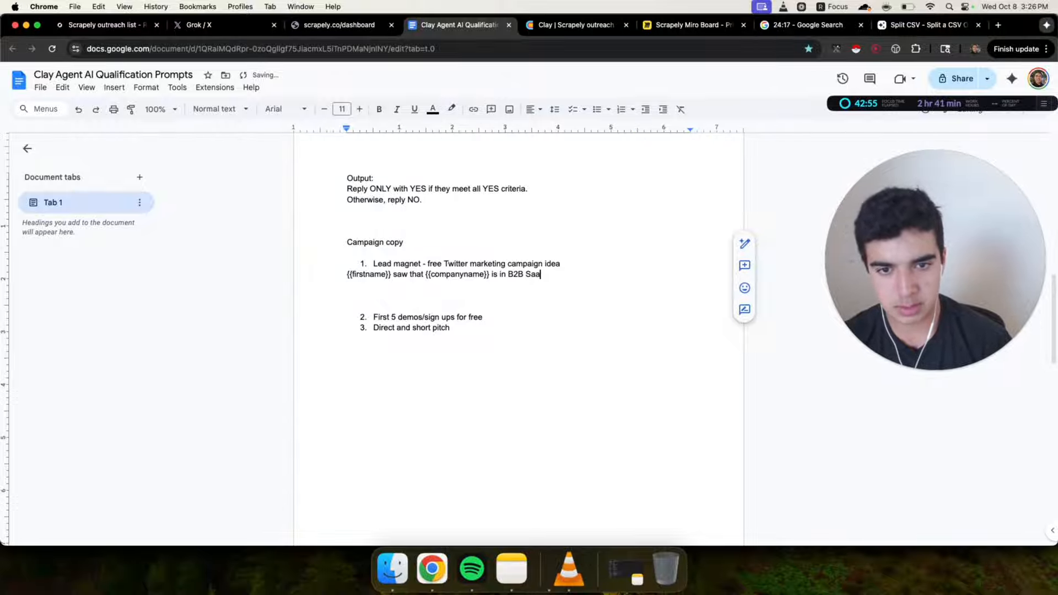
text(S and thought this wou)
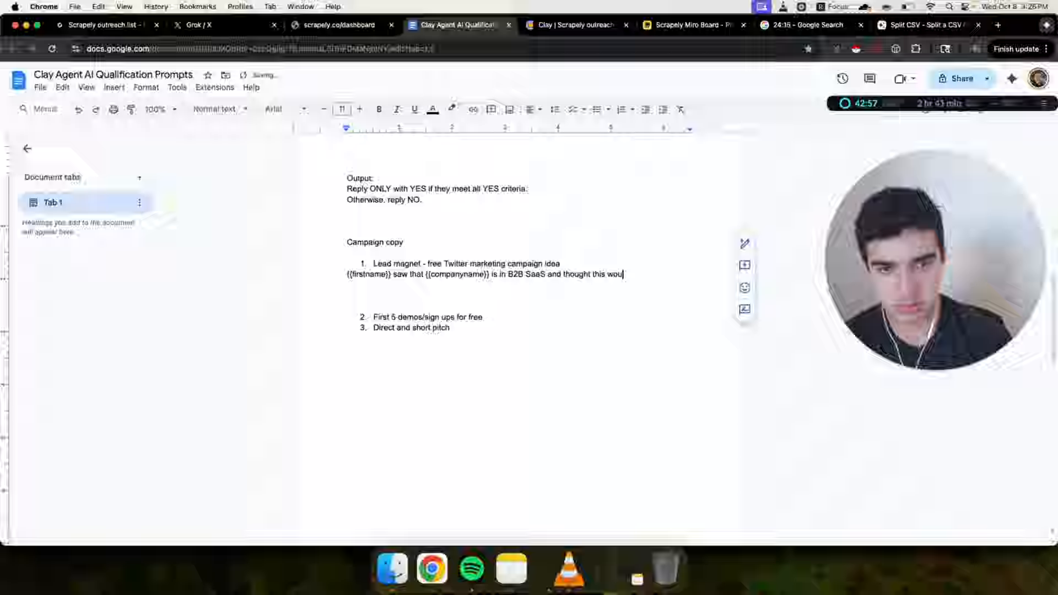
text(ld be relevant.)
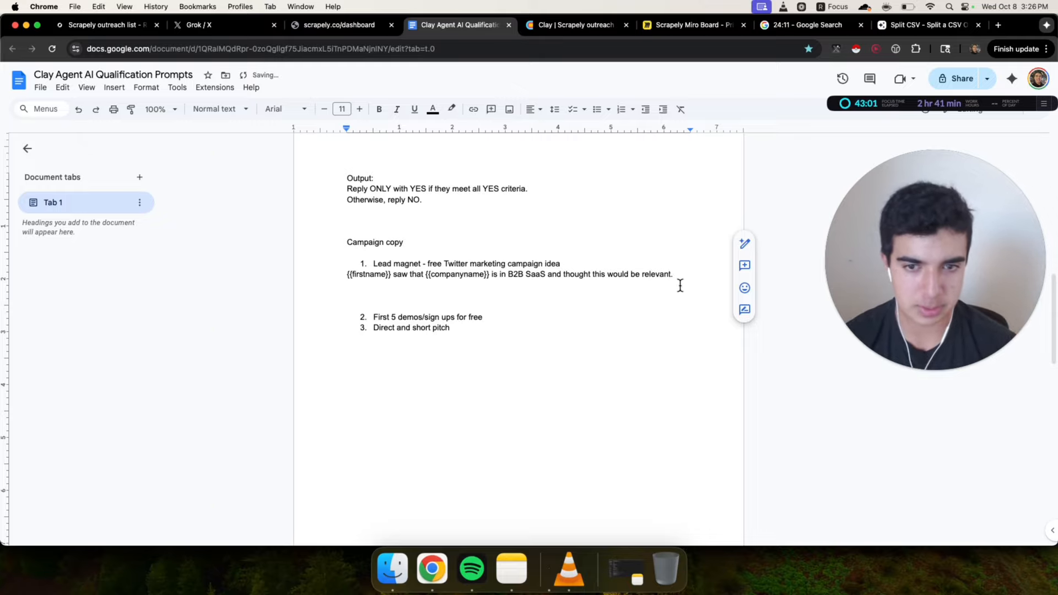
Add a new line below the opener reading 'We help B2B SaaS companies increase demo volume with Twitter DMs'
key(Return)
key(Return)
drag(348, 275, 370, 294)
click(371, 294)
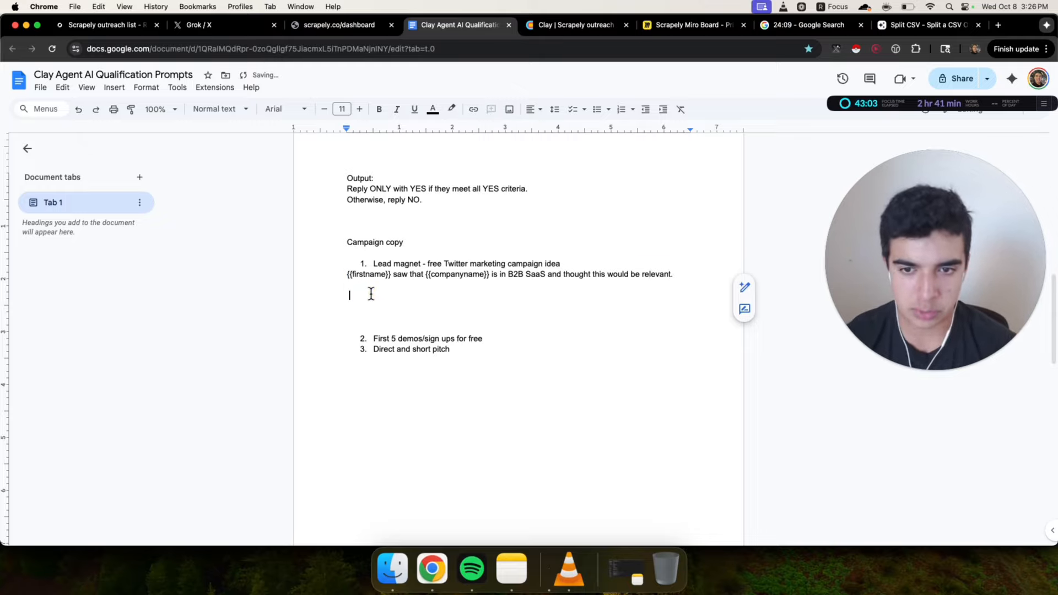
text(We help B2B)
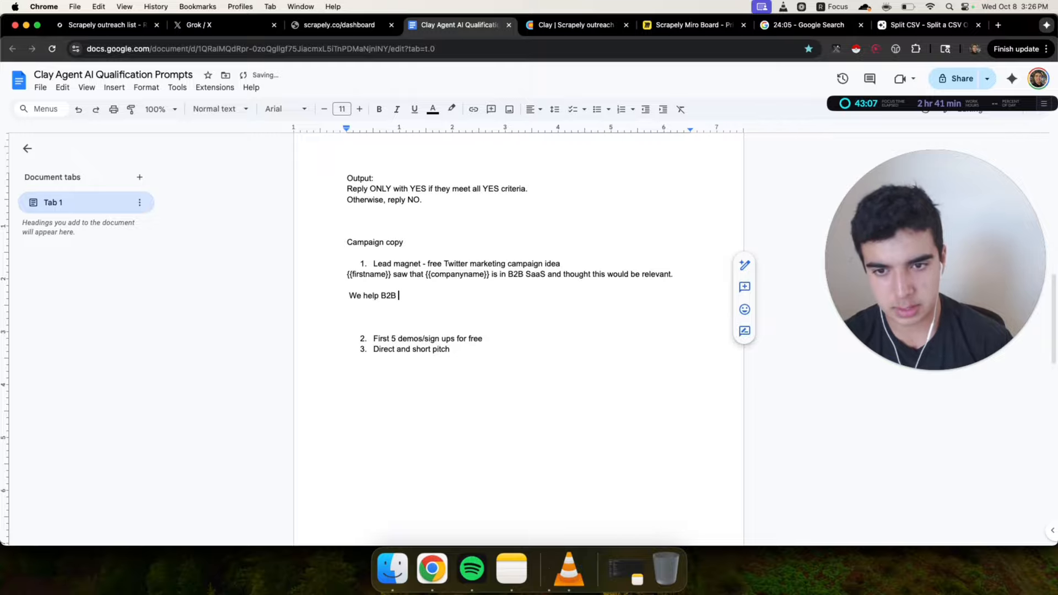
text(SaaS companies)
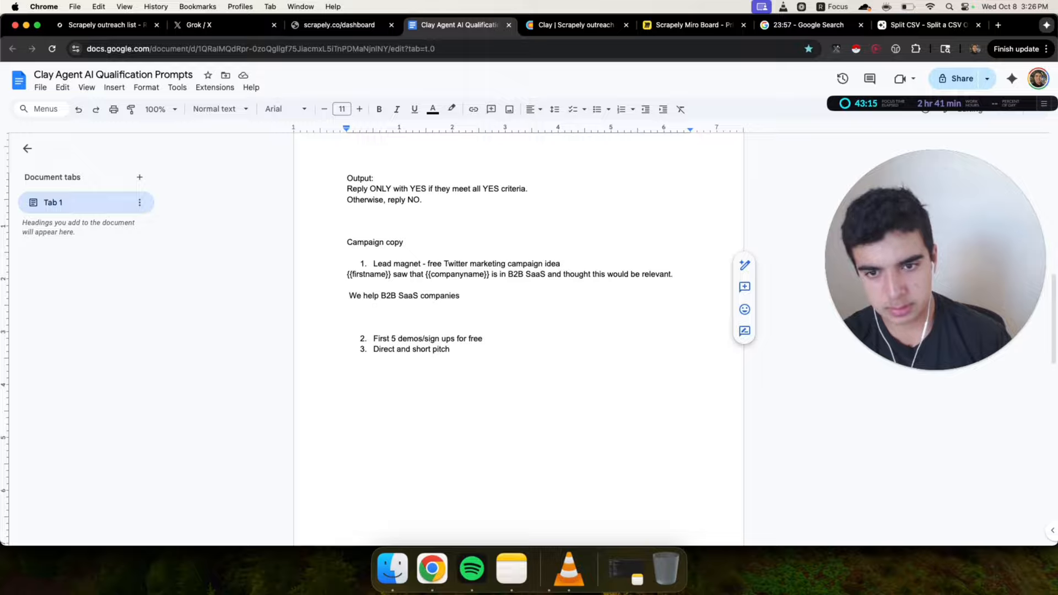
text(increase demo volume w)
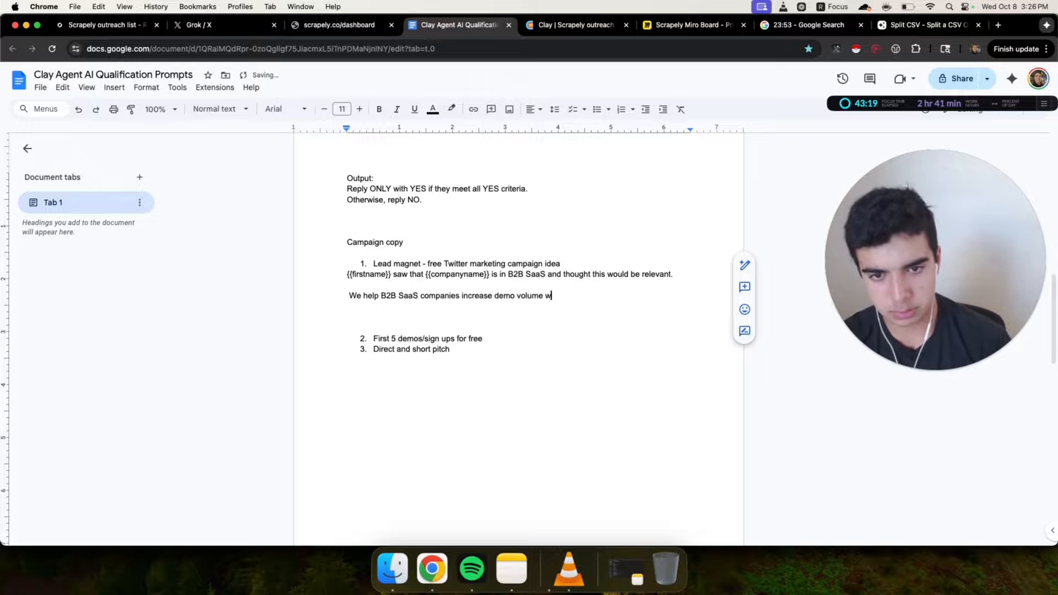
text(ith Twitter DMs)
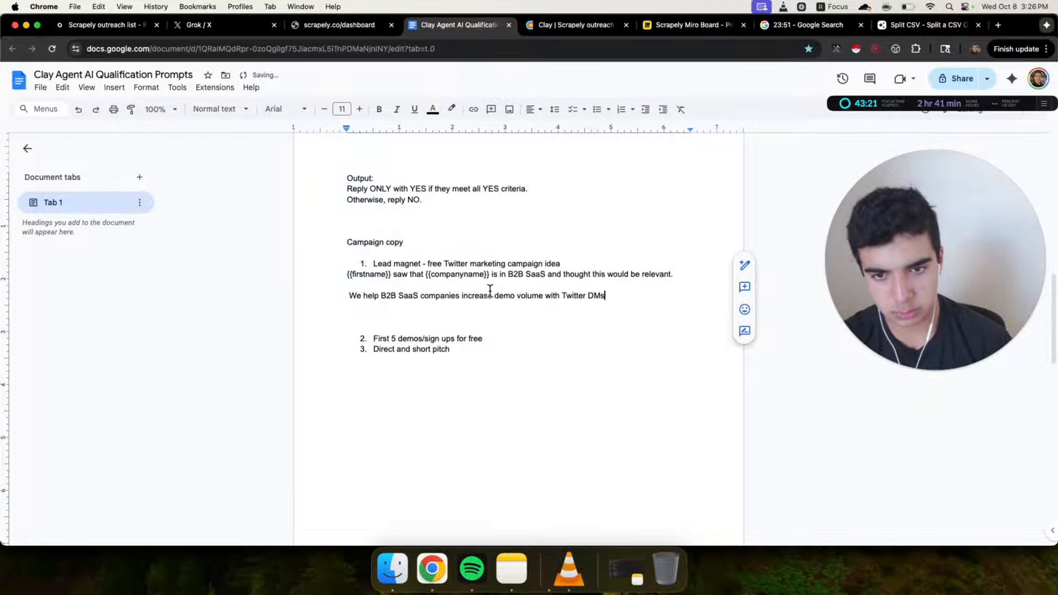
Replace 'increase demo volume' in that line with 'add 20-30 qualified demo calls'
drag(460, 291, 516, 296)
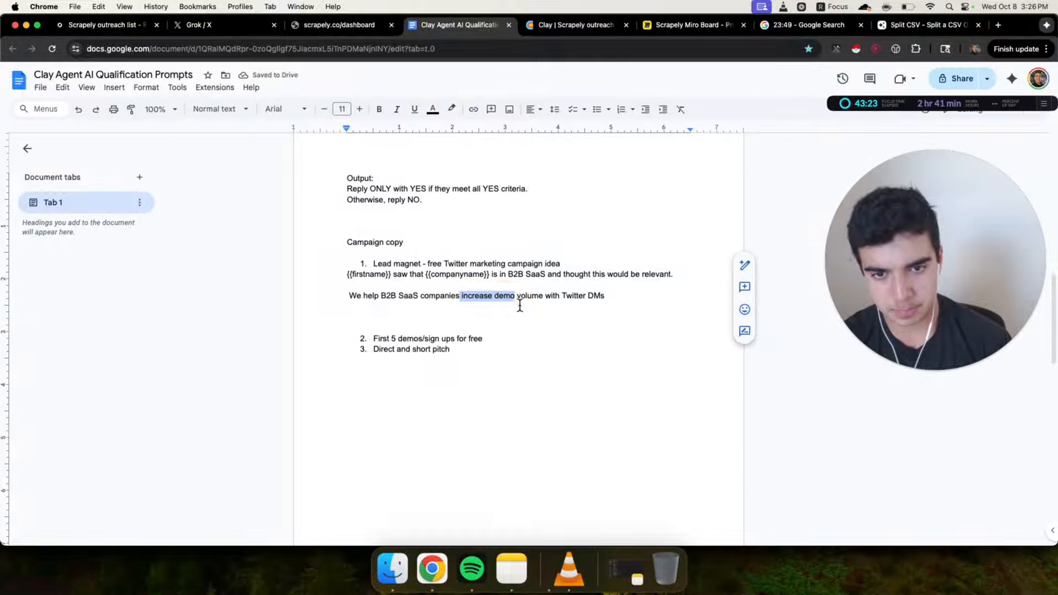
text(add 20-30 )
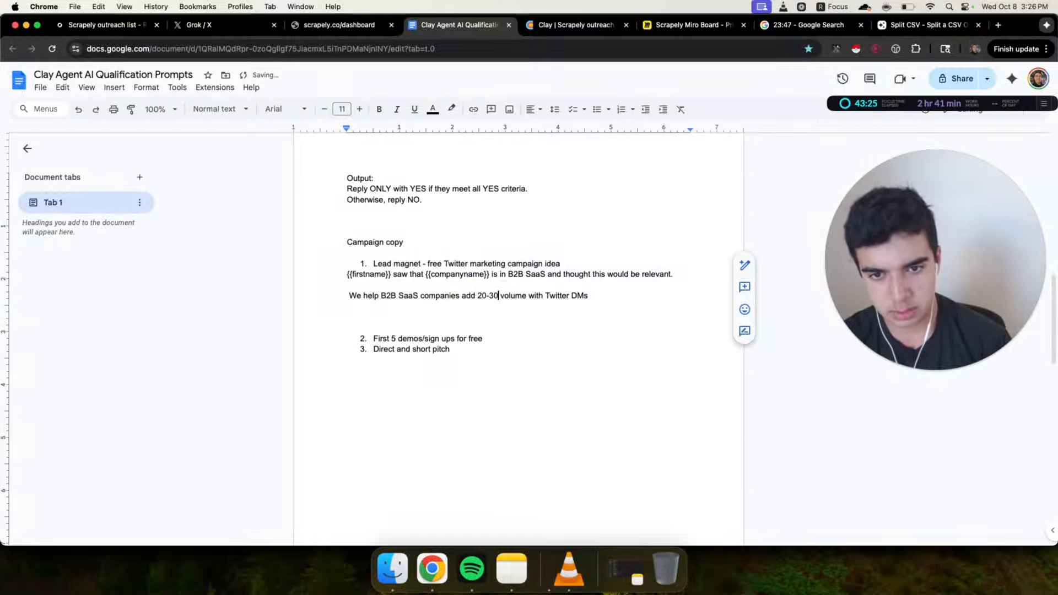
text(qualified demo )
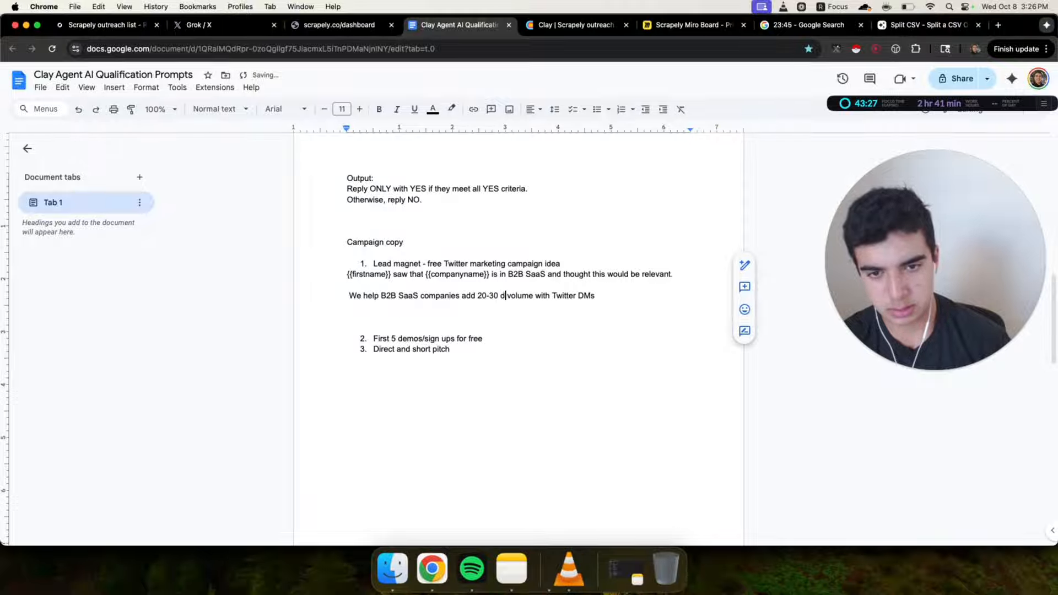
text(calls)
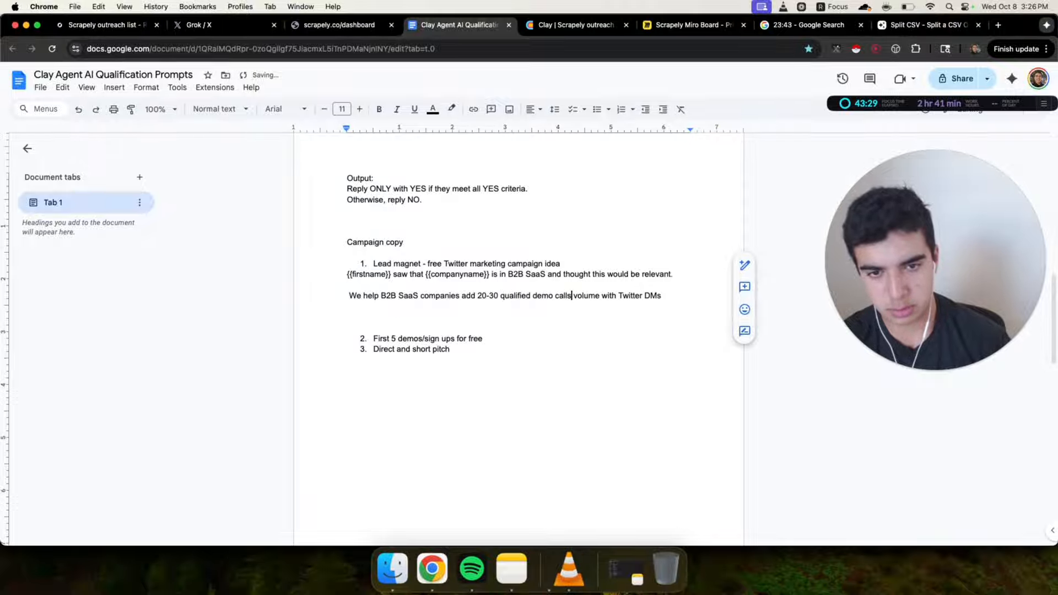
drag(582, 295, 601, 296)
key(BackSpace)
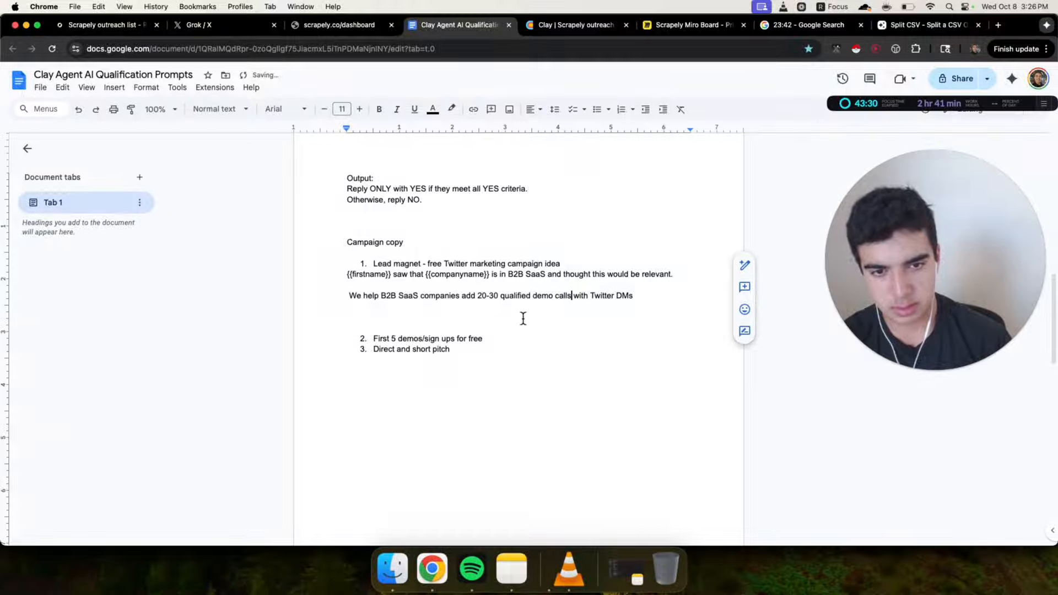
Change 'DMs' to 'outreach' and insert 'in 30 days' after 'calls' in the pitch line
click(631, 292)
key(BackSpace)
key(BackSpace)
key(BackSpace)
text(outreach)
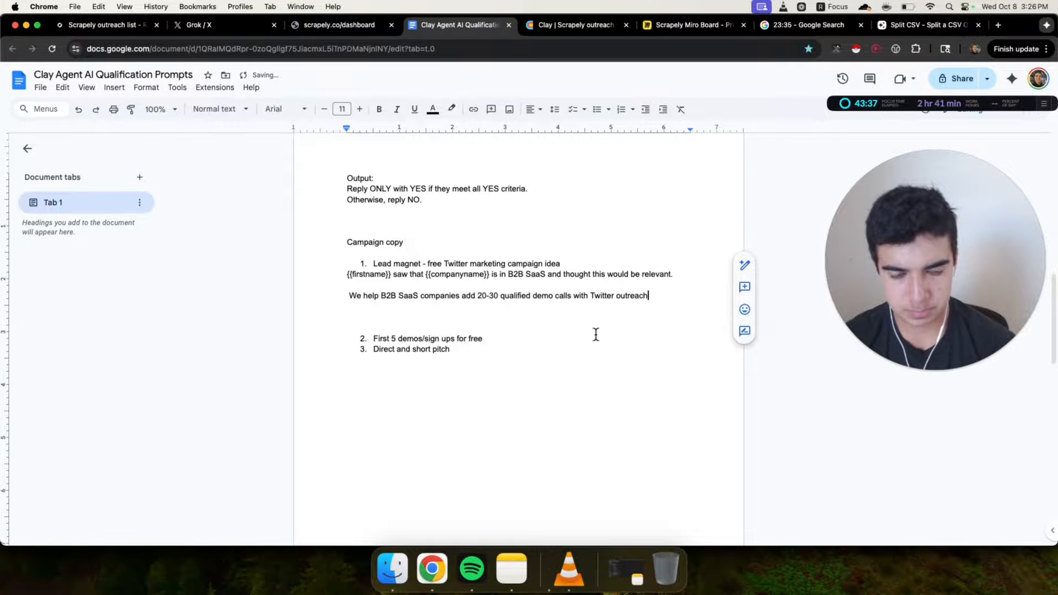
click(570, 296)
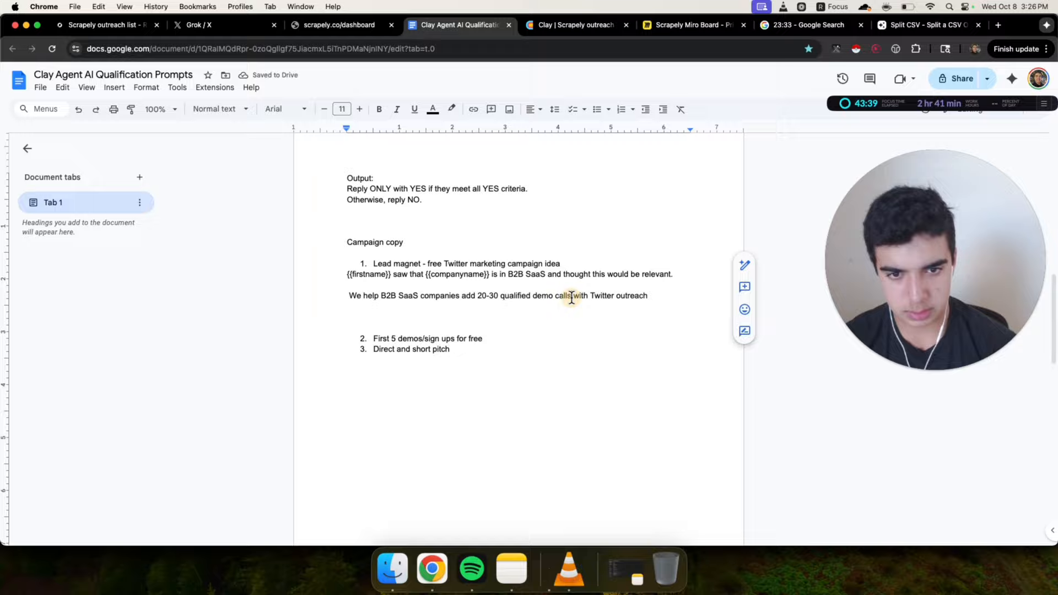
text(in 30 days)
Start a new line below the pitch with 'Can I send a loom of'
click(691, 296)
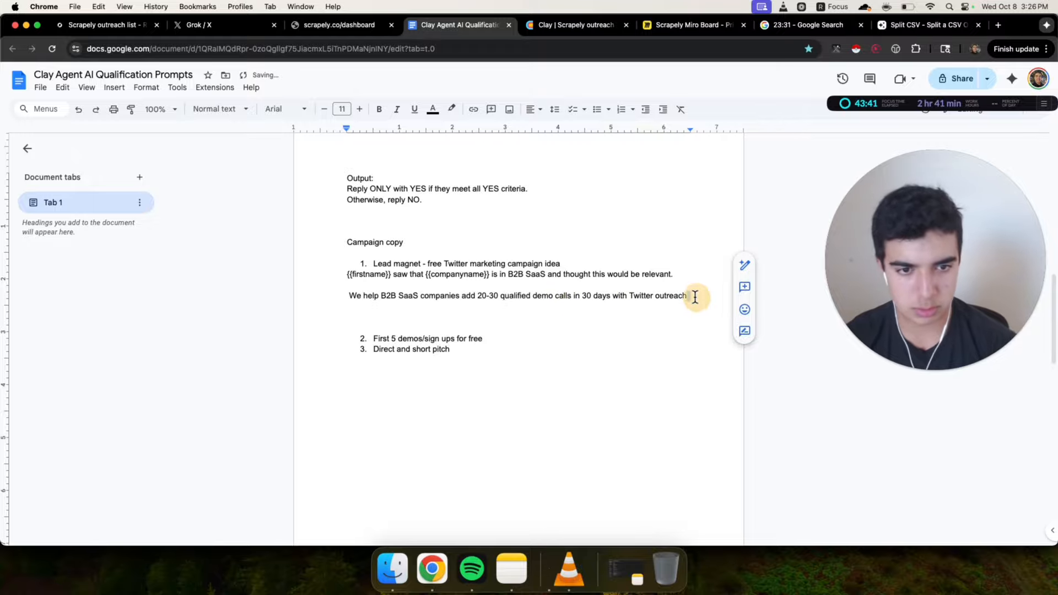
drag(690, 296, 712, 295)
click(339, 295)
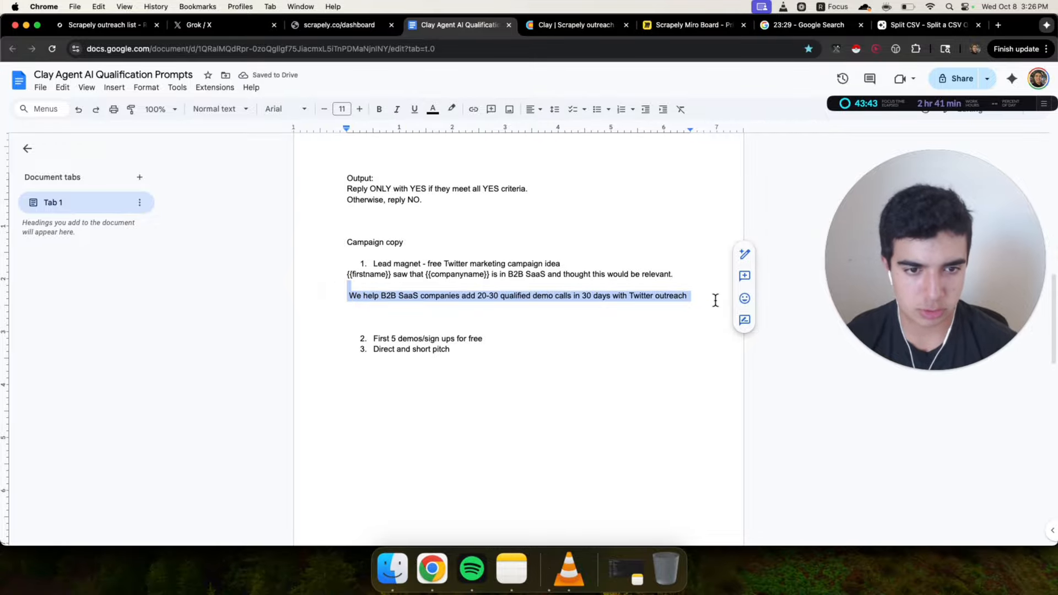
click(703, 296)
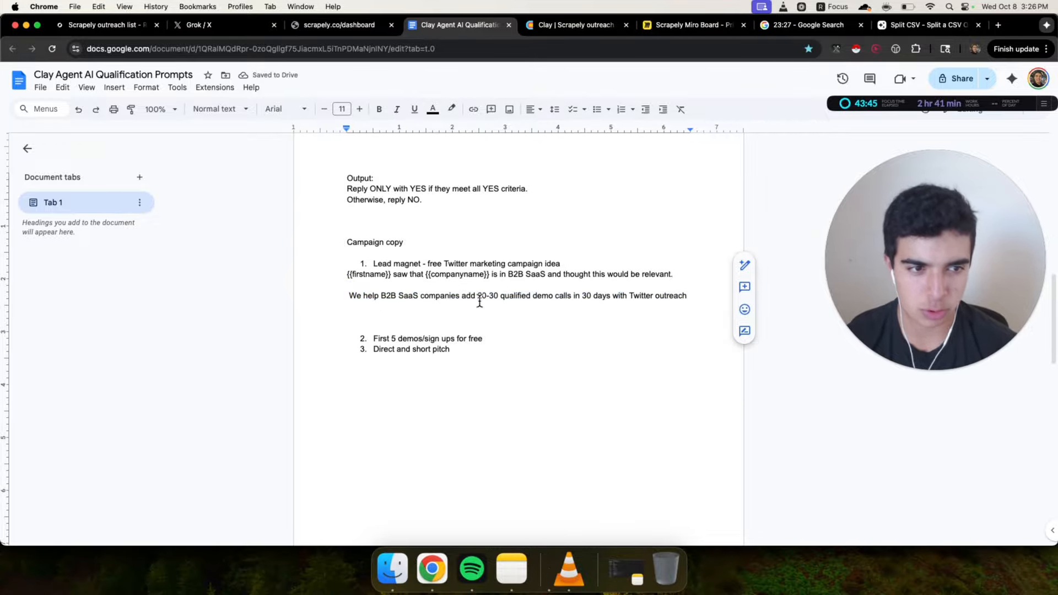
drag(319, 300, 688, 297)
click(686, 295)
key(Return)
key(Return)
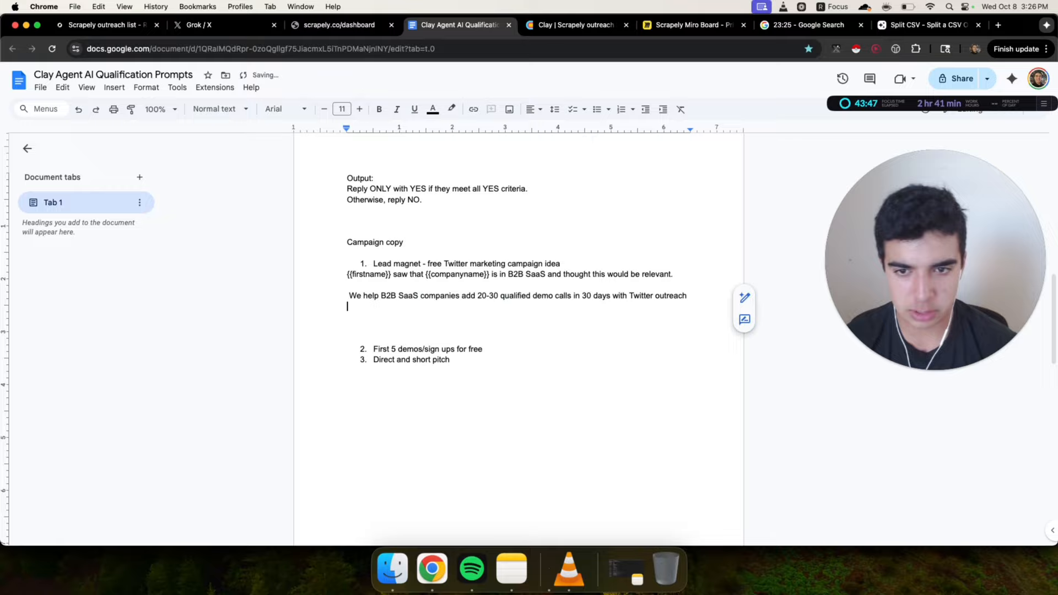
drag(328, 273, 331, 328)
click(383, 324)
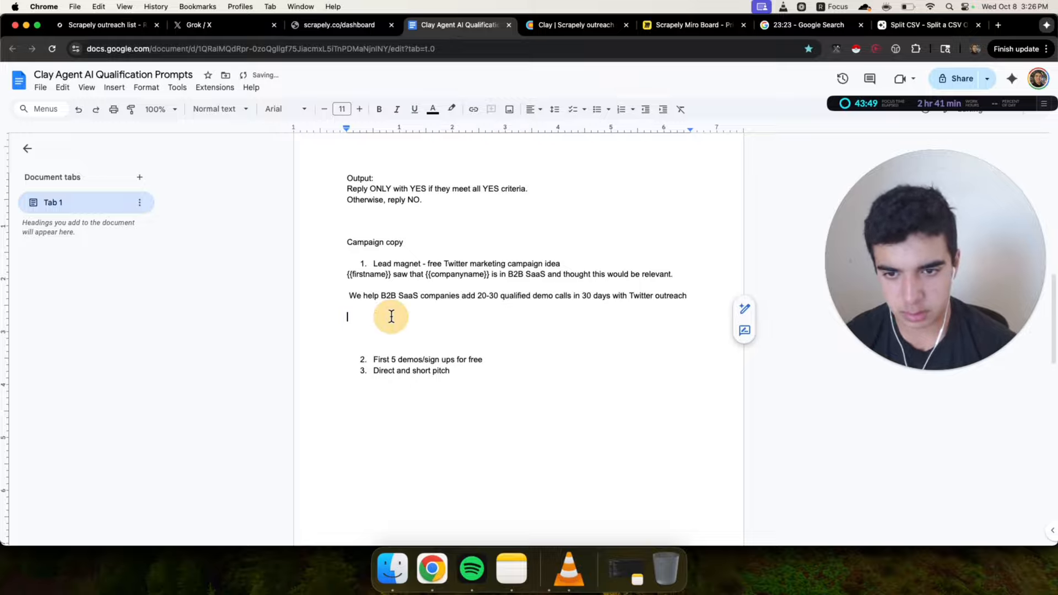
text(Can I send )
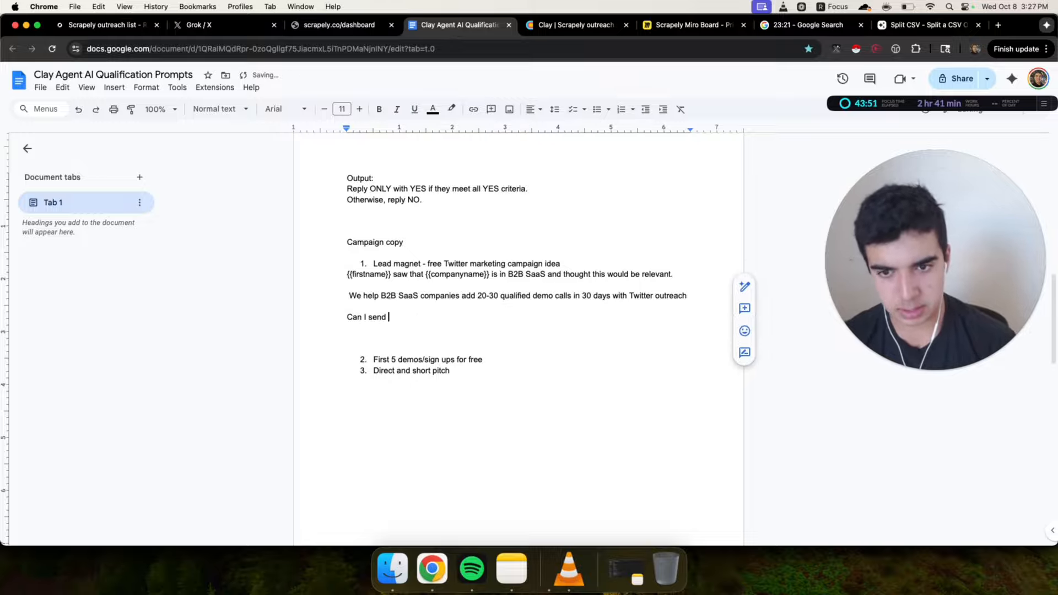
text(a loom of)
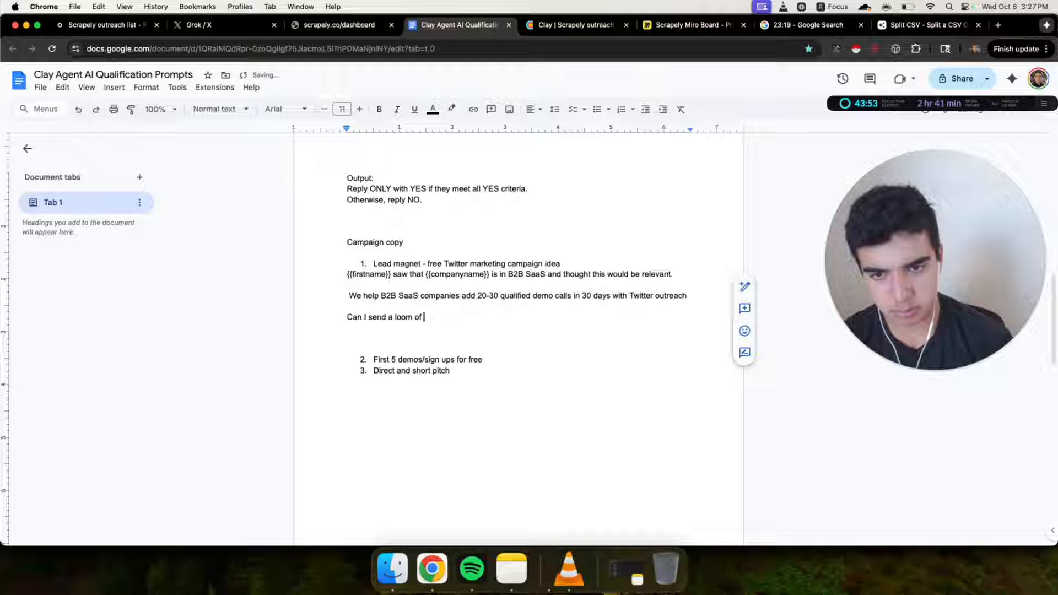
Replace 'loom' with '2 min video' and finish the line as 'Can I send a 2 min video of how we could do this for you as well?'
double_click(406, 317)
text(2 min video)
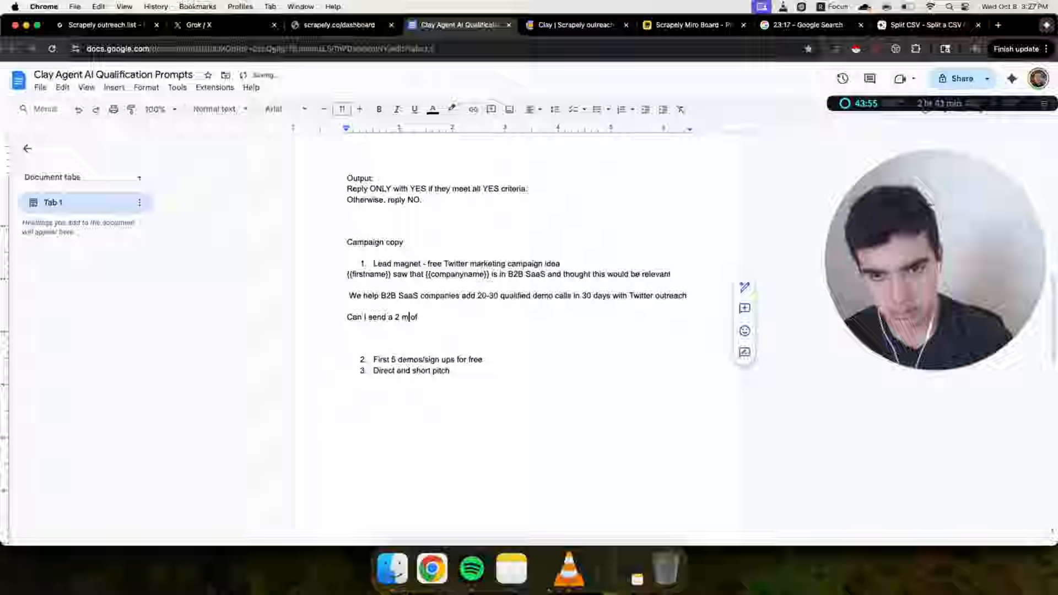
click(474, 317)
text(how this )
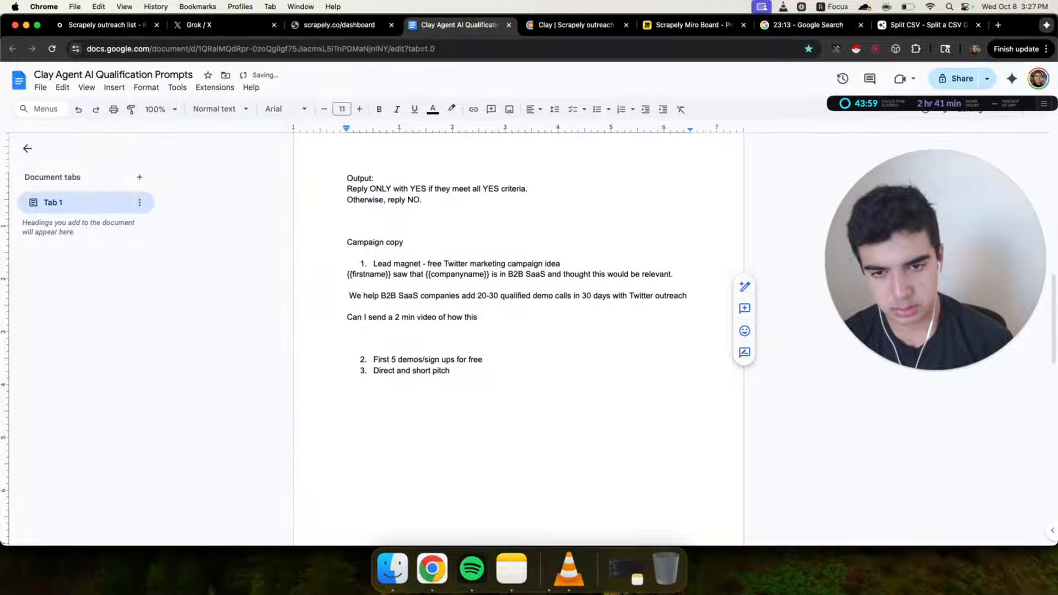
key(BackSpace)
key(BackSpace)
key(BackSpace)
key(BackSpace)
key(BackSpace)
text(we could d)
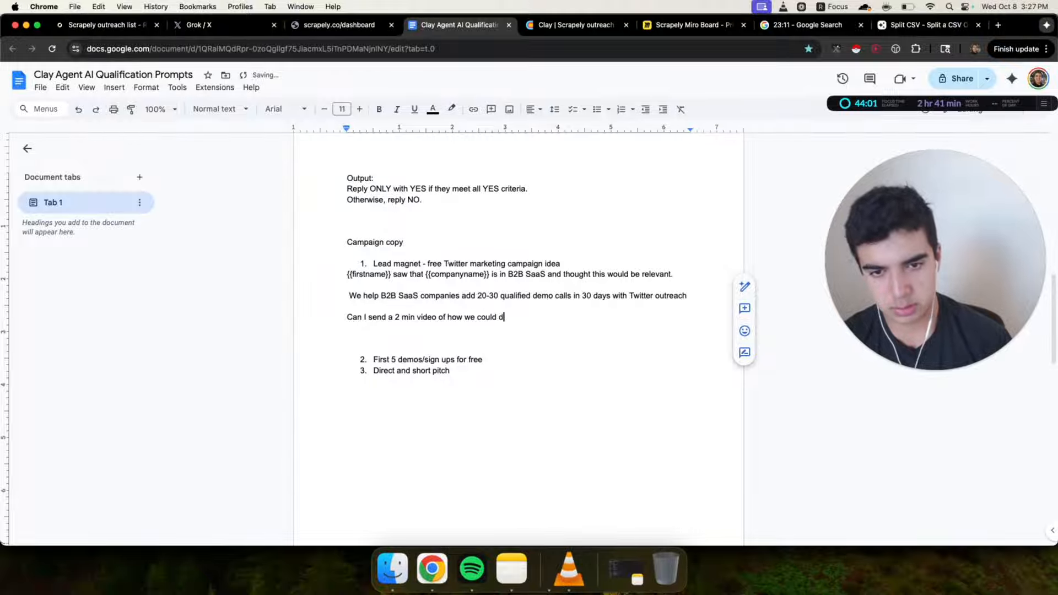
text(for you as well?)
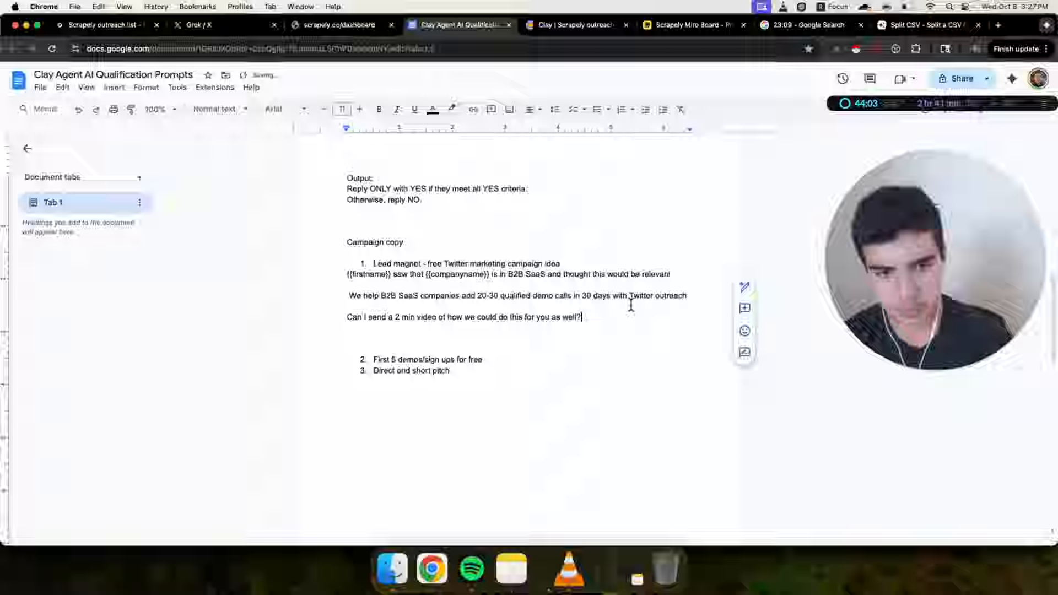
Insert a line between the pitch and the question: 'We ran this outreach system for ourselves and booked 14 demos in the first 30 days'
click(689, 296)
key(Return)
key(Return)
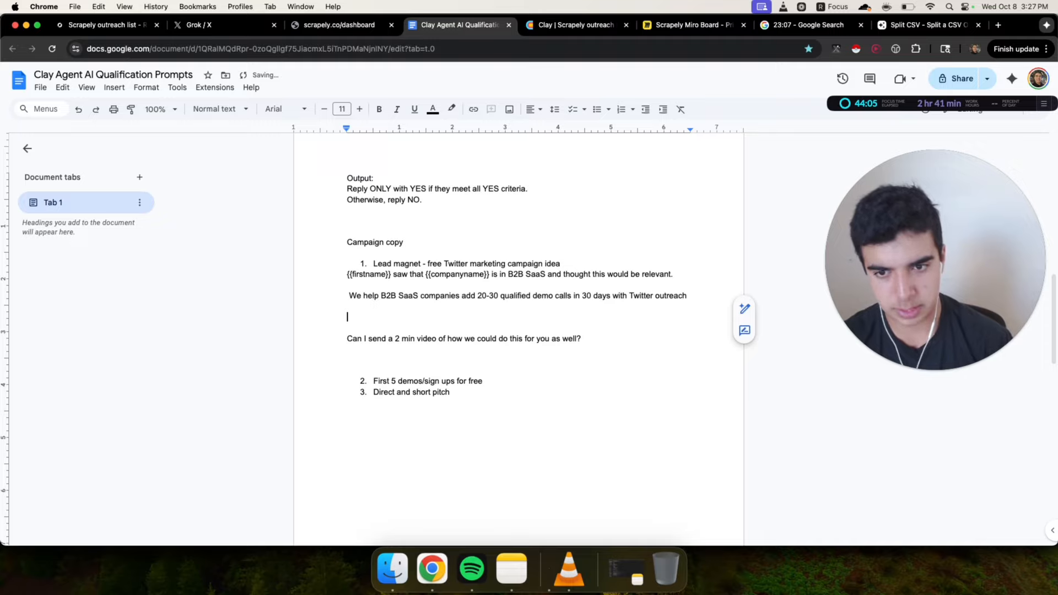
text(We he)
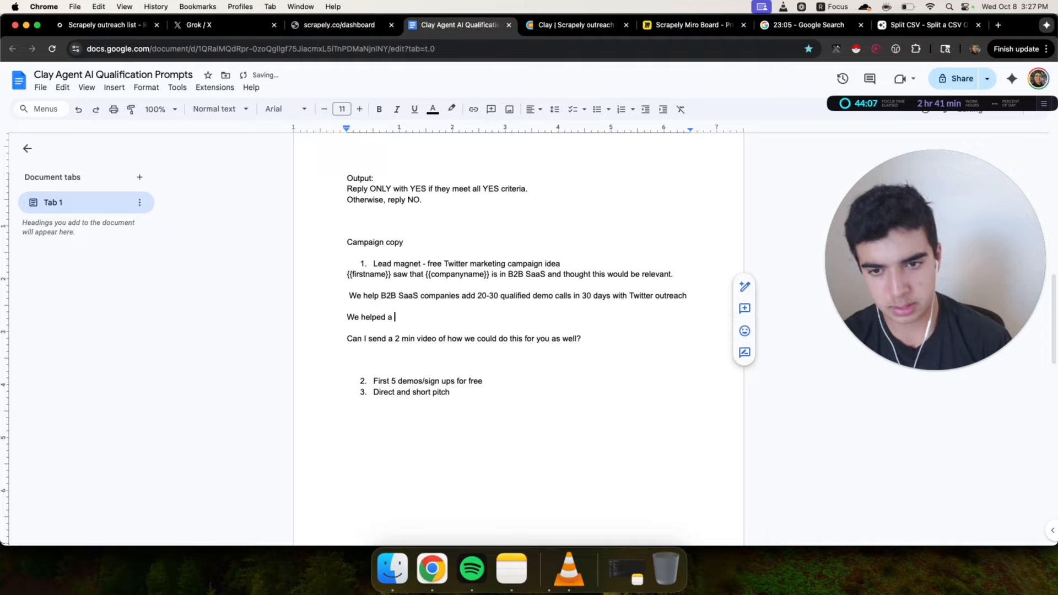
text(lped a)
key(BackSpace)
key(BackSpace)
key(BackSpace)
key(BackSpace)
key(BackSpace)
key(BackSpace)
key(BackSpace)
key(BackSpace)
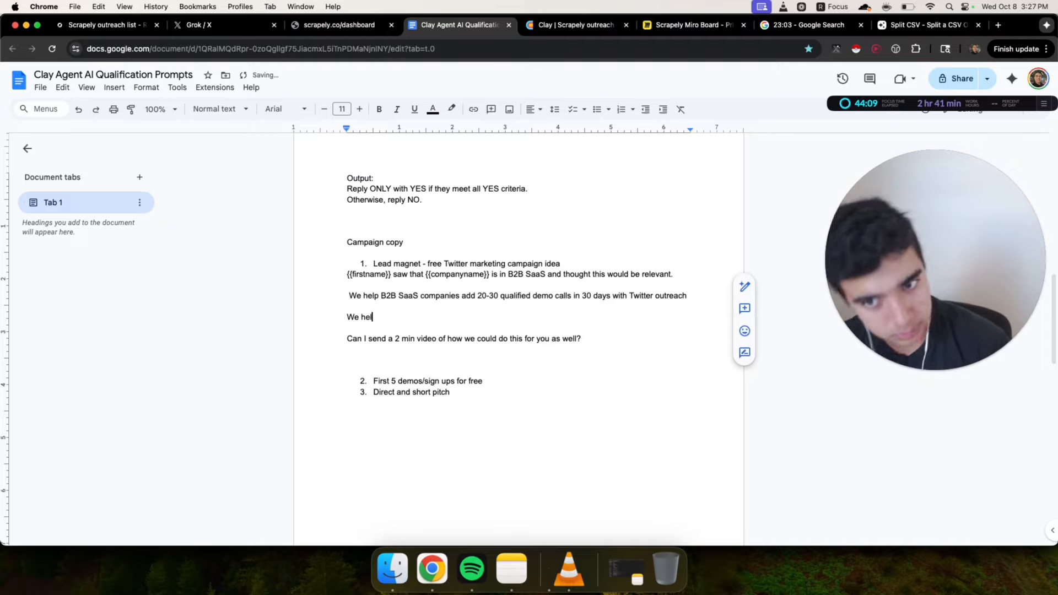
text(ran t)
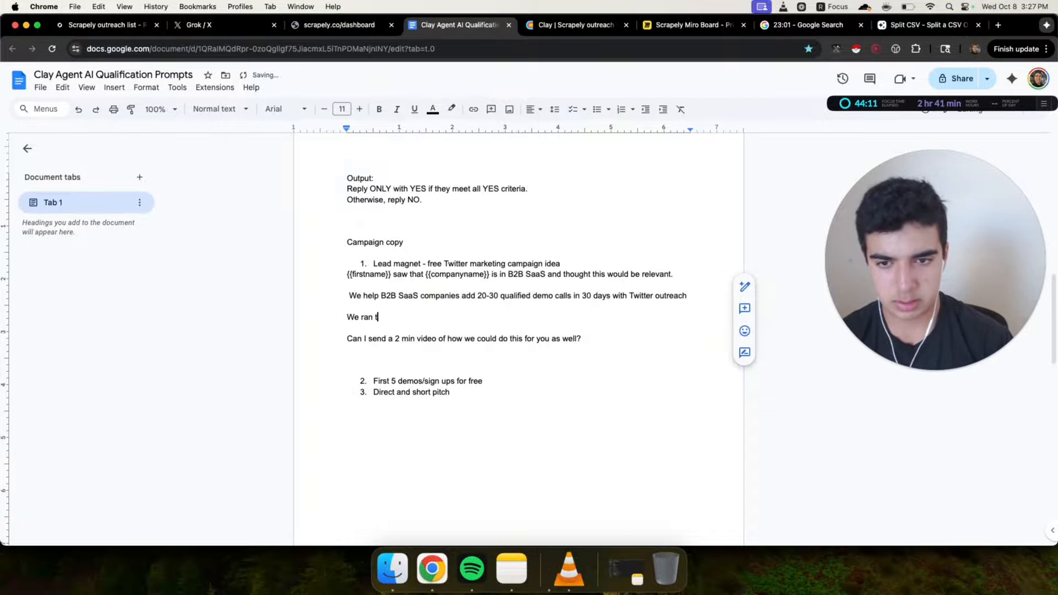
text(his outreach)
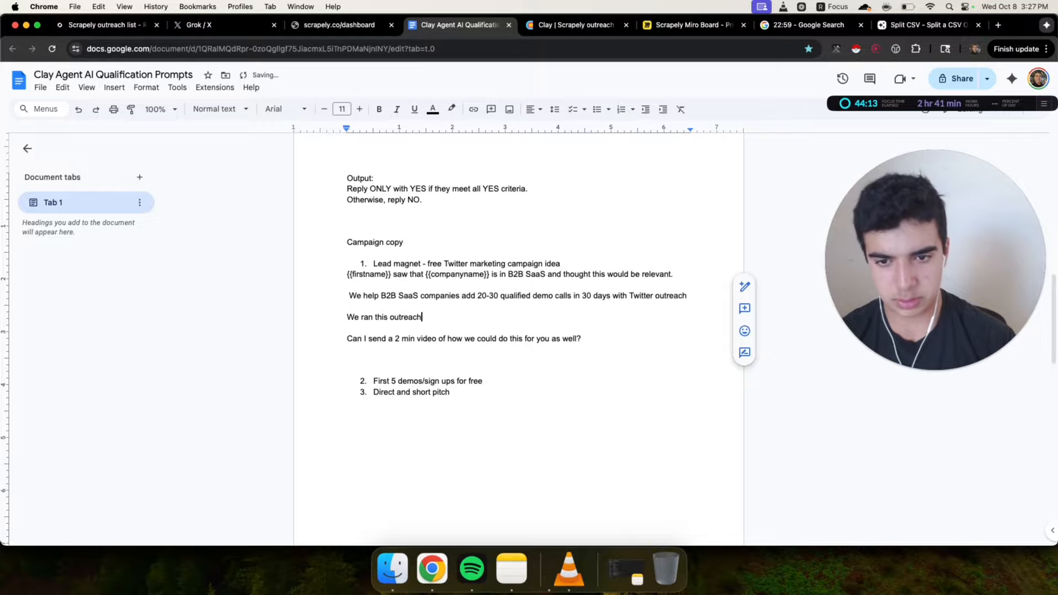
text( system for ourselves and booked )
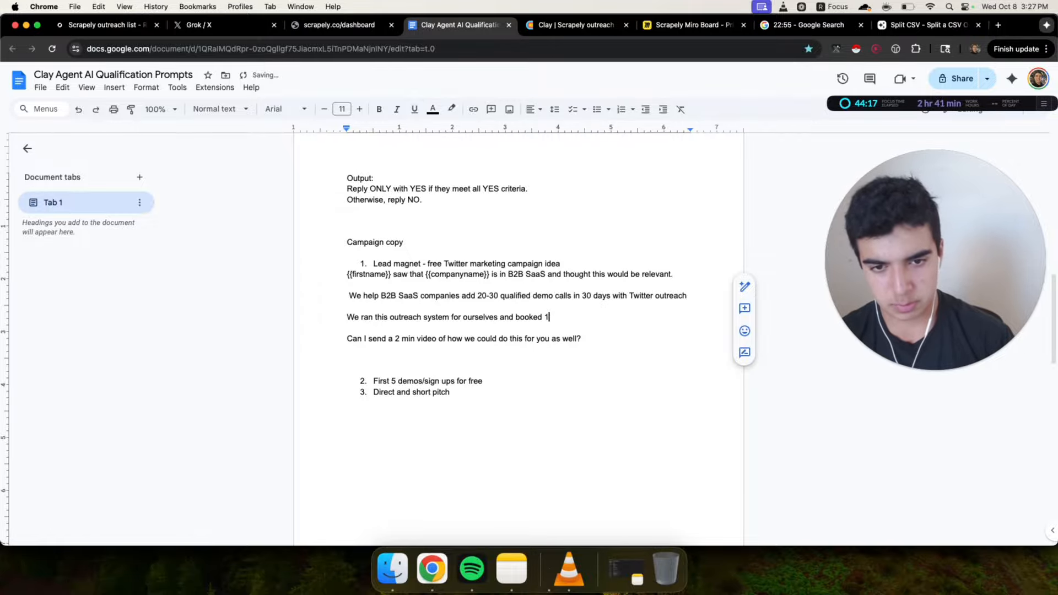
text(14 demos in the first )
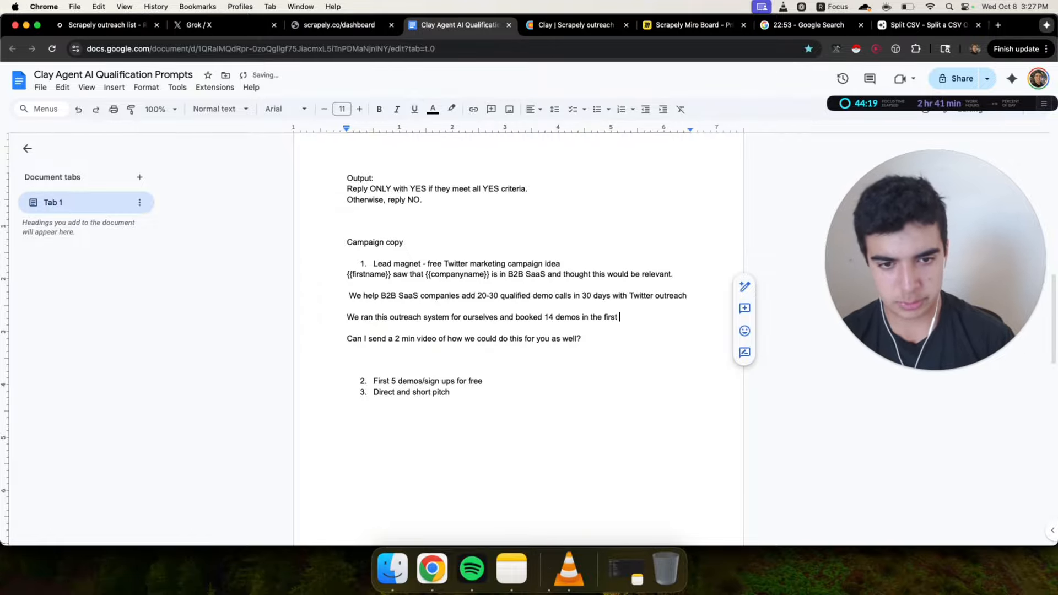
text(30 days.)
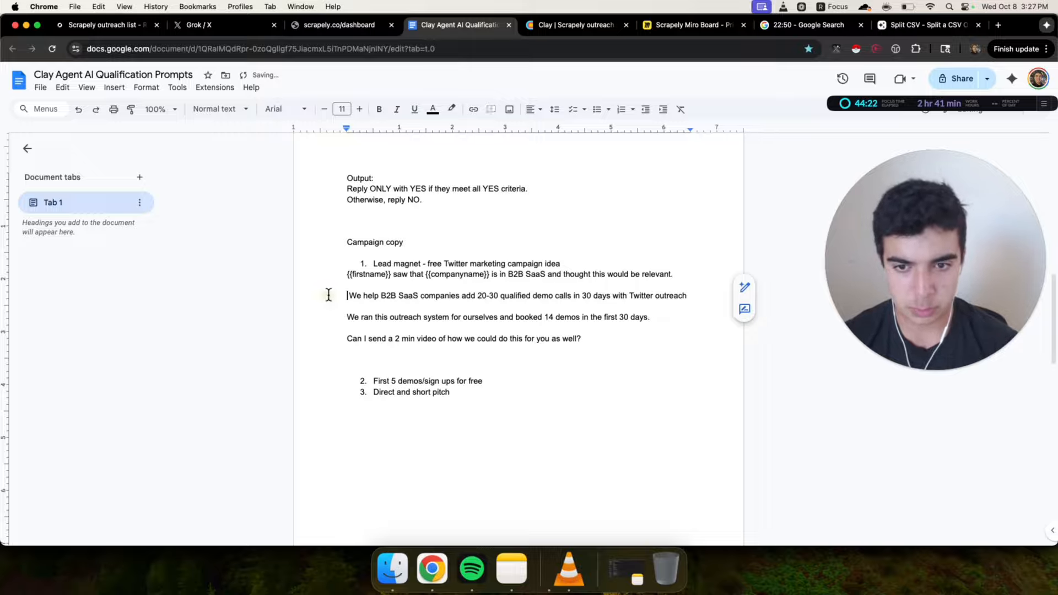
Format the first campaign idea 'Lead magnet - free Twitter marketing campaign idea' as 24 pt bold
drag(331, 295, 654, 337)
click(366, 292)
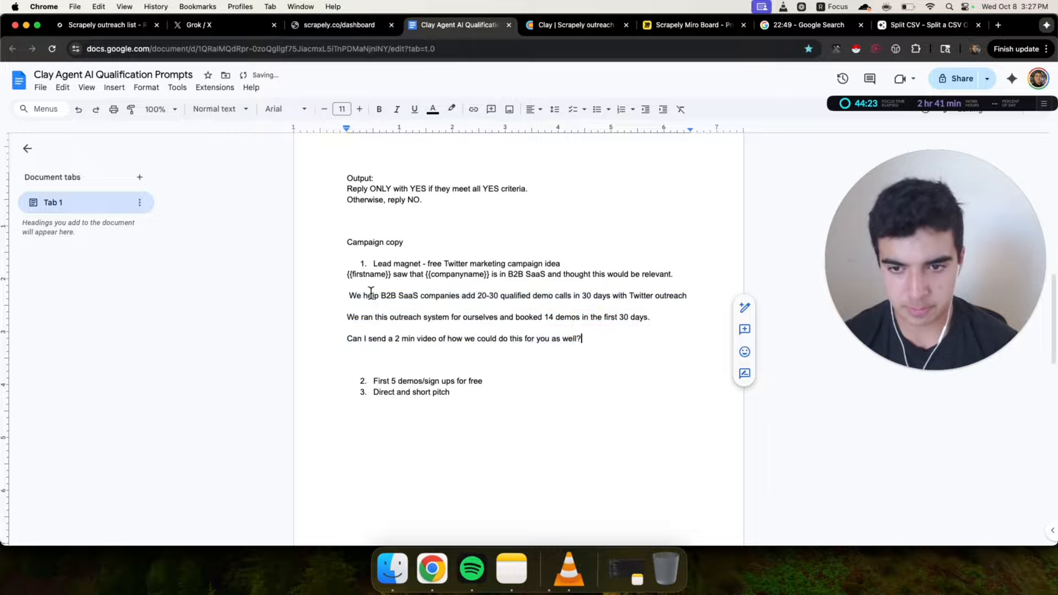
click(350, 306)
drag(340, 275, 629, 345)
click(629, 346)
drag(371, 264, 560, 265)
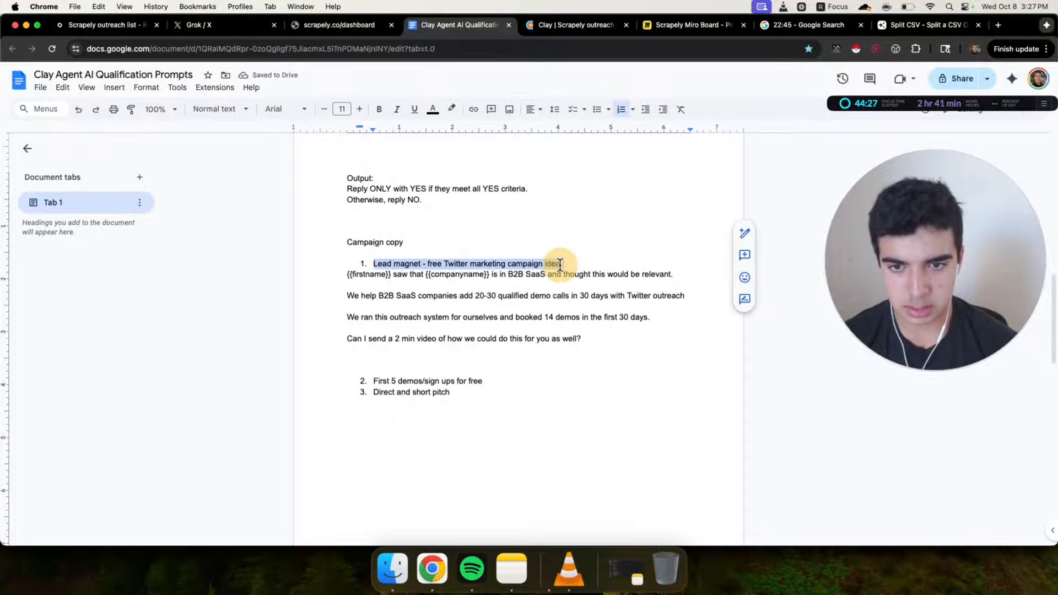
click(341, 108)
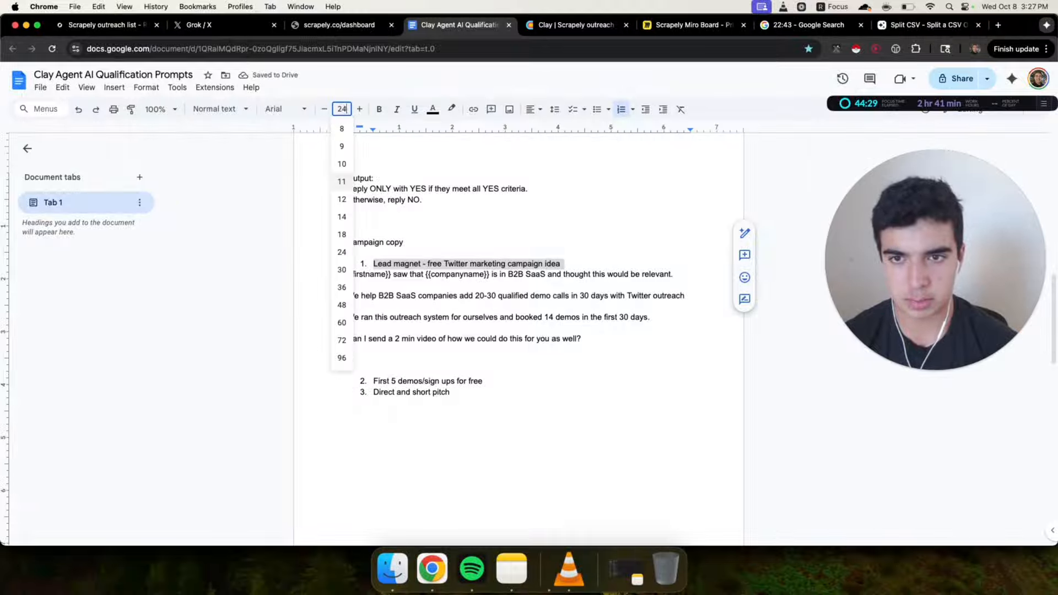
key(Return)
click(379, 109)
click(531, 268)
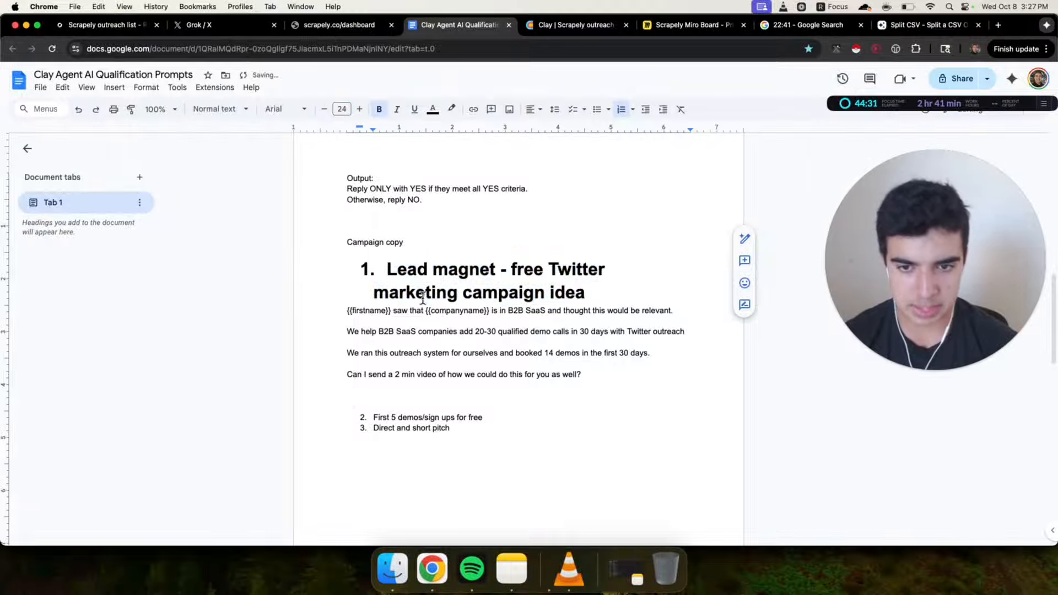
Review the first campaign idea's message lines by selecting through them
drag(347, 309, 668, 394)
click(668, 380)
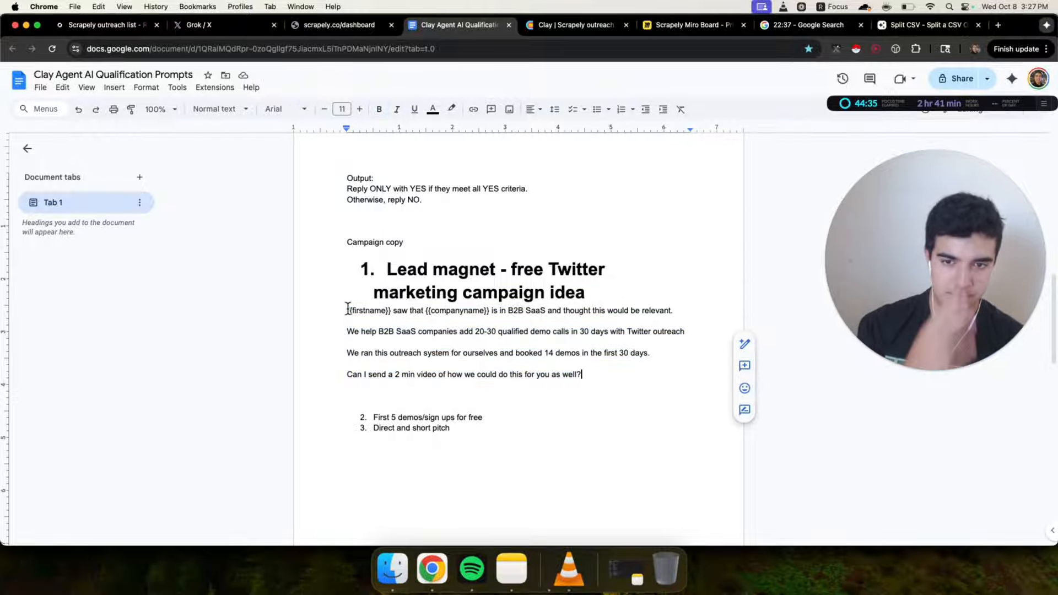
drag(348, 309, 628, 378)
click(628, 378)
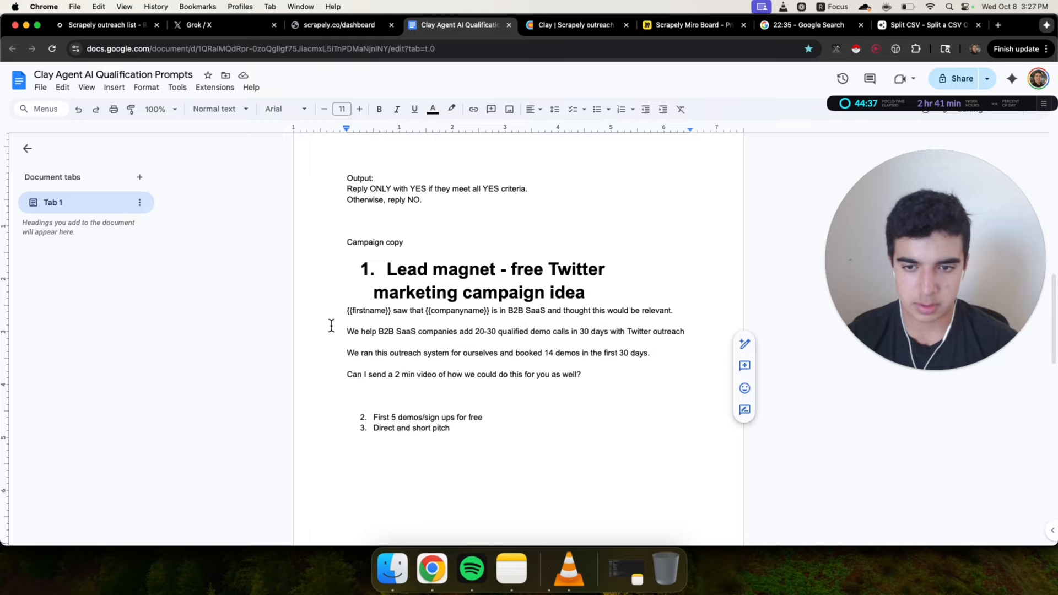
drag(331, 326, 623, 351)
click(320, 358)
click(623, 351)
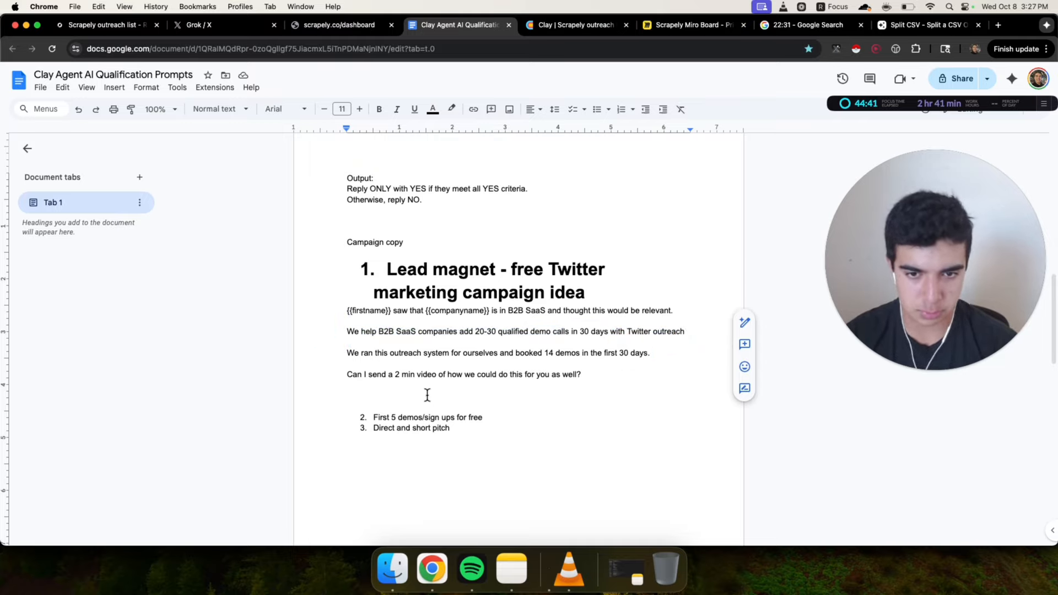
click(610, 375)
Change the pitch's range to '10-20 qualified demo calls'
click(484, 330)
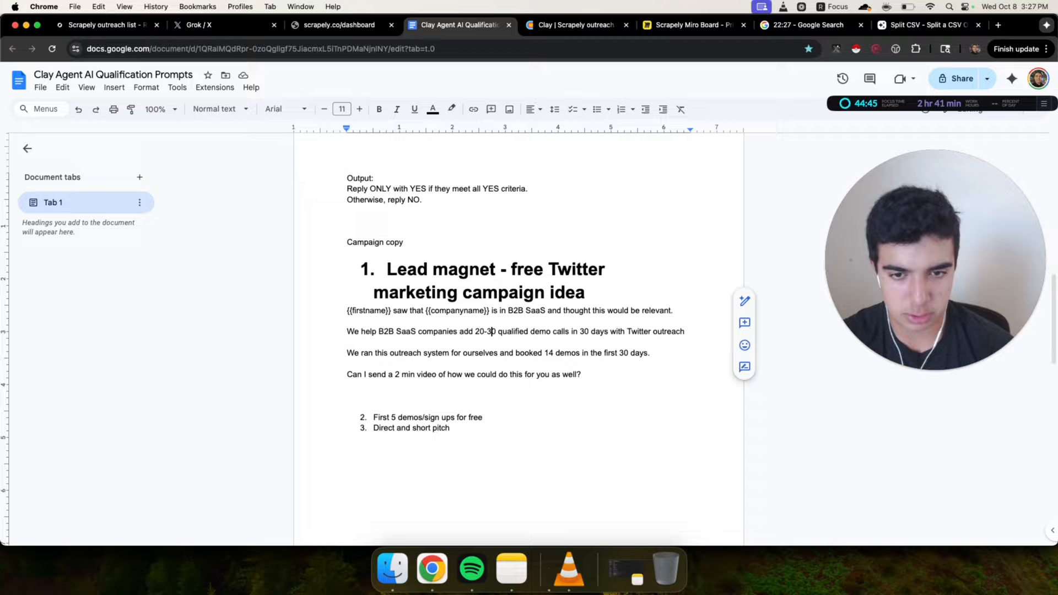
key(BackSpace)
key(BackSpace)
text(10)
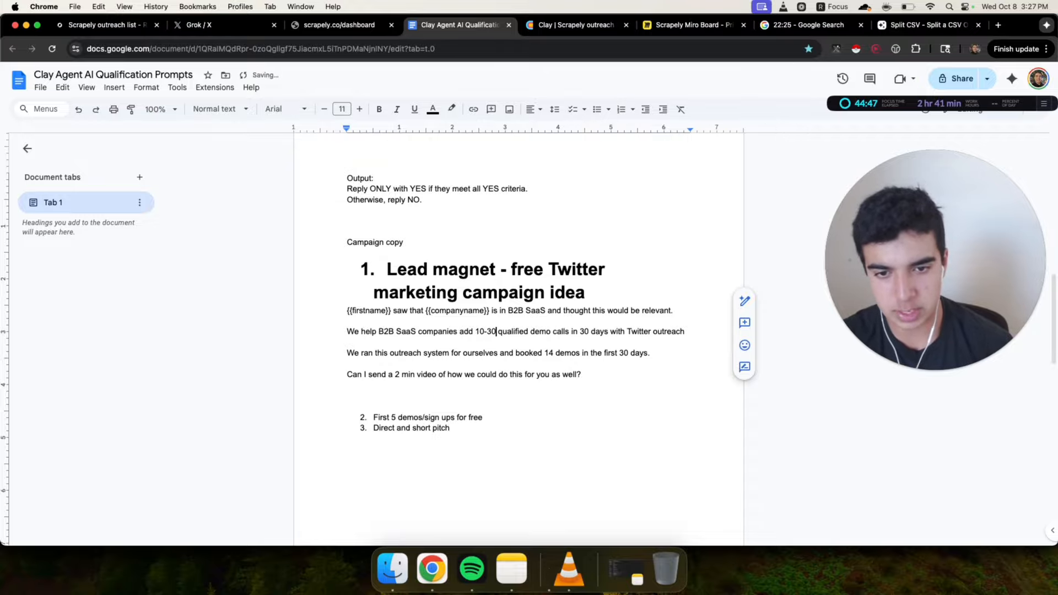
key(BackSpace)
key(BackSpace)
text(20)
Insert several empty lines below 'First 5 demos/sign ups for free'
drag(342, 331, 484, 417)
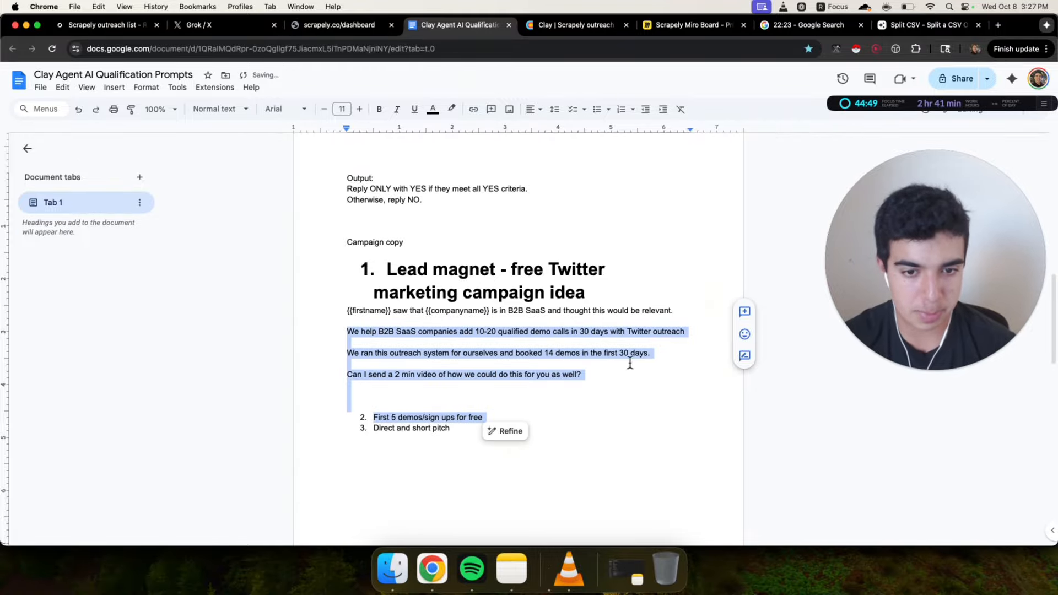
click(622, 366)
click(533, 331)
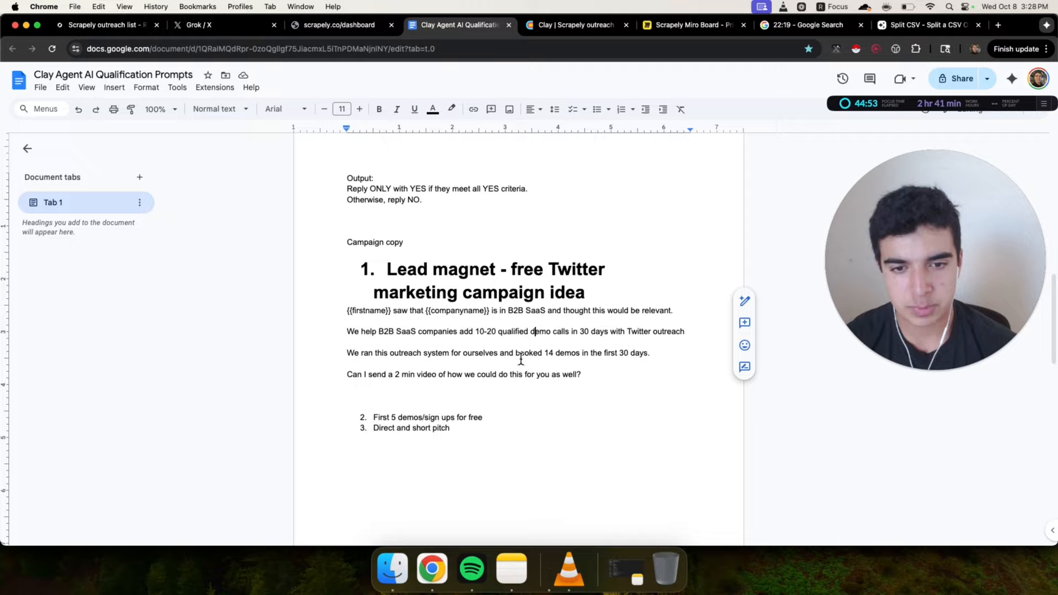
click(529, 425)
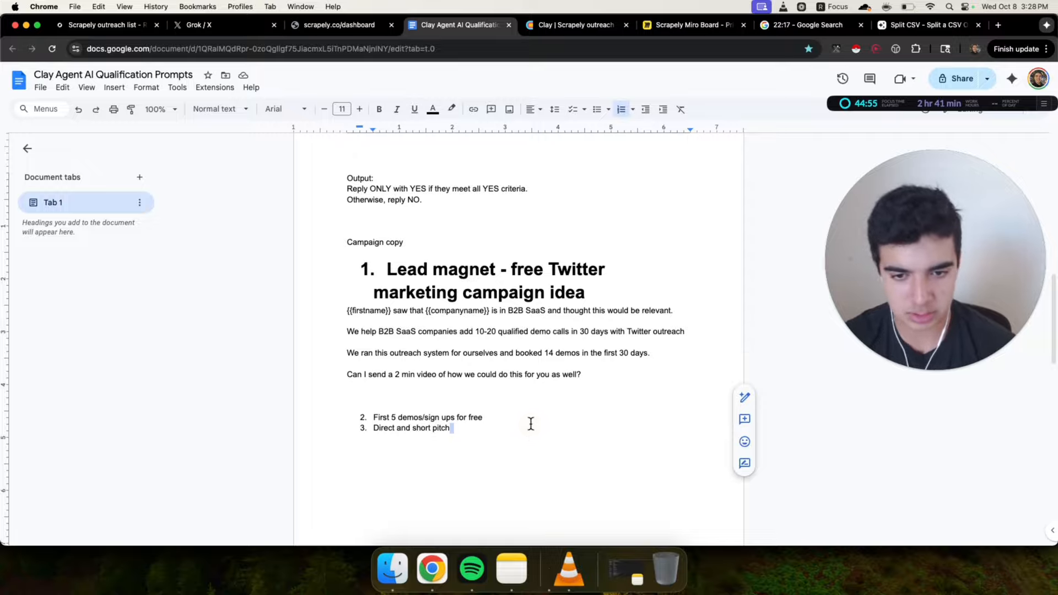
click(510, 418)
key(Return)
key(Return)
key(Return)
key(Return)
key(Return)
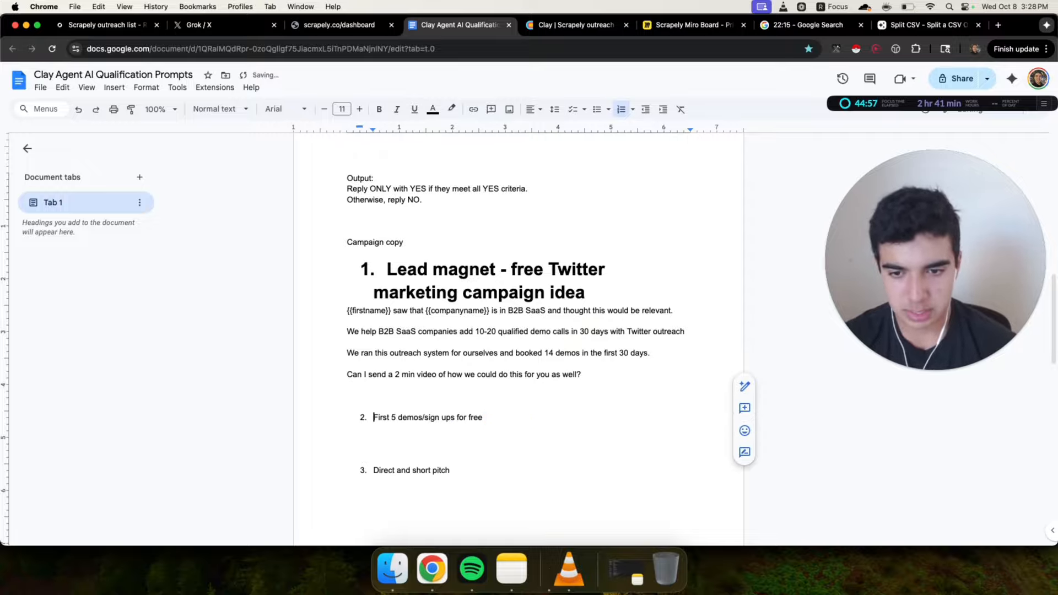
Write the line '{{firstname}} if I could add 20 qualified SQLs to {{companyname}}'s pipeline, would you be interested?' below the second idea
text({{firs)
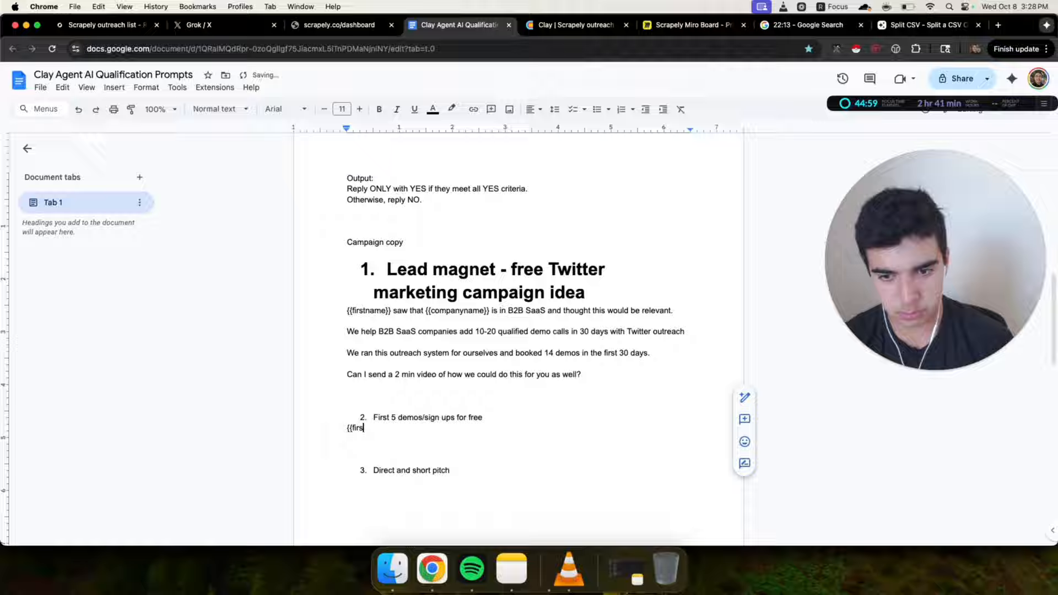
text(tname}} if I)
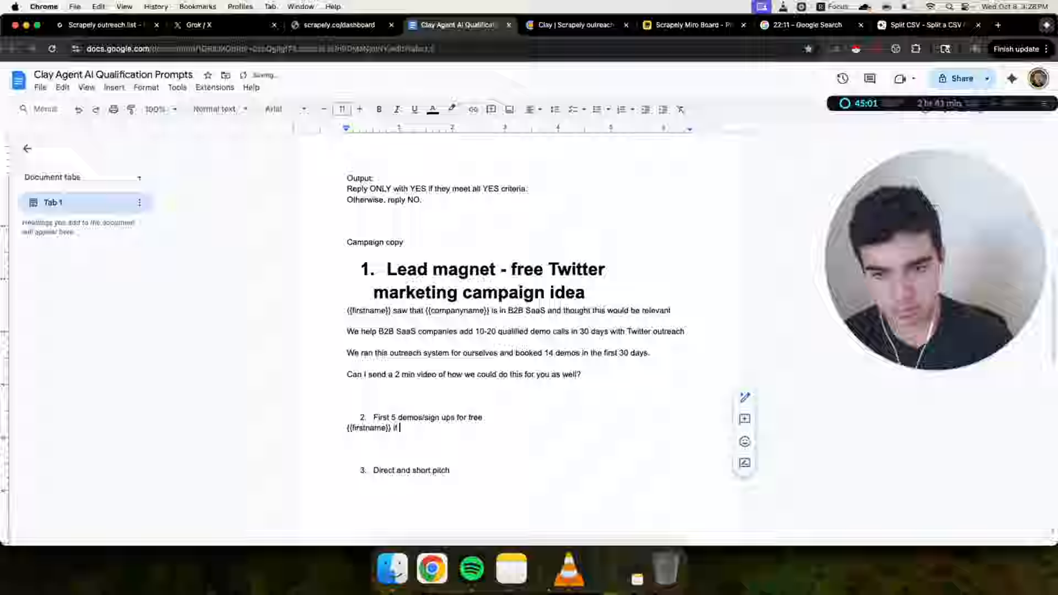
text( could dadd)
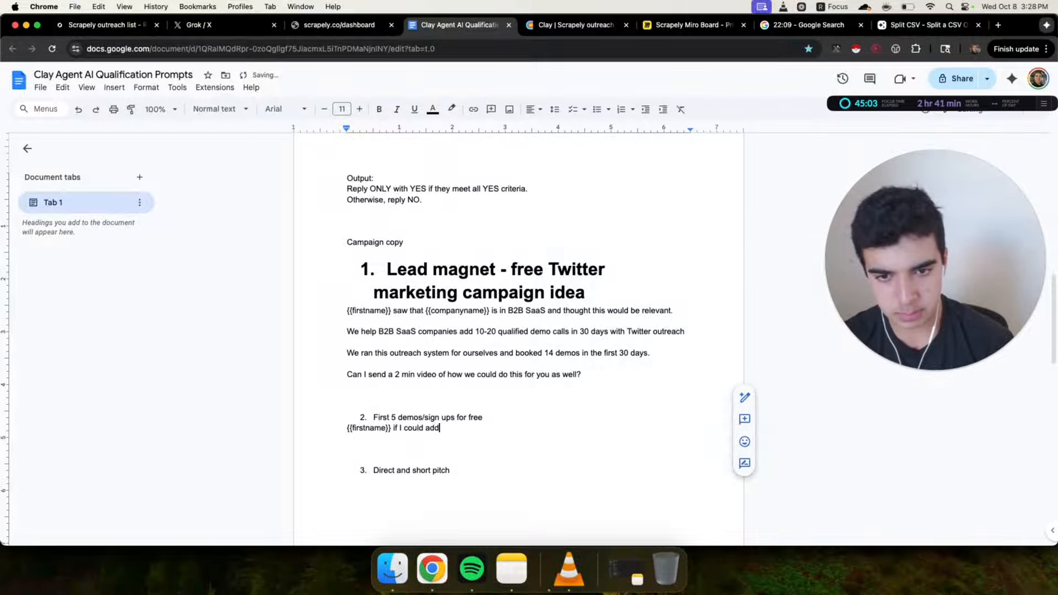
text( 20 quali)
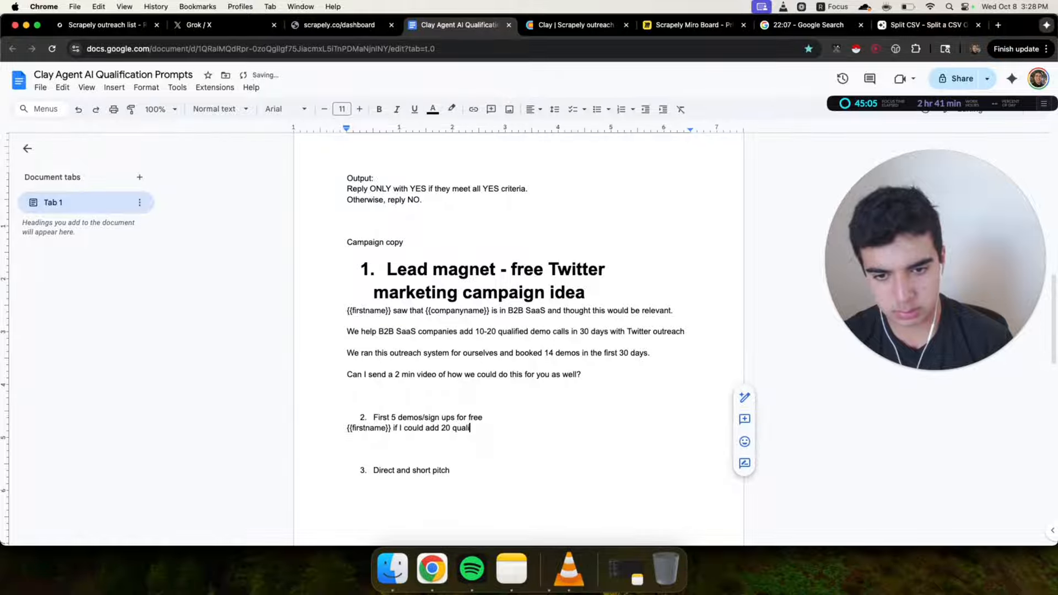
key(BackSpace)
text(demos)
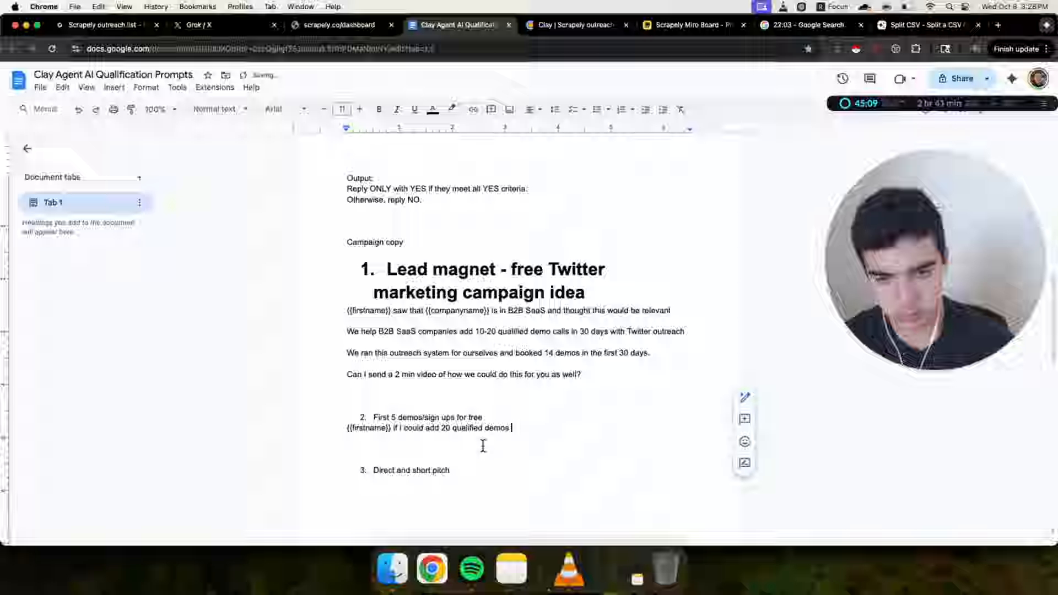
drag(485, 429, 572, 428)
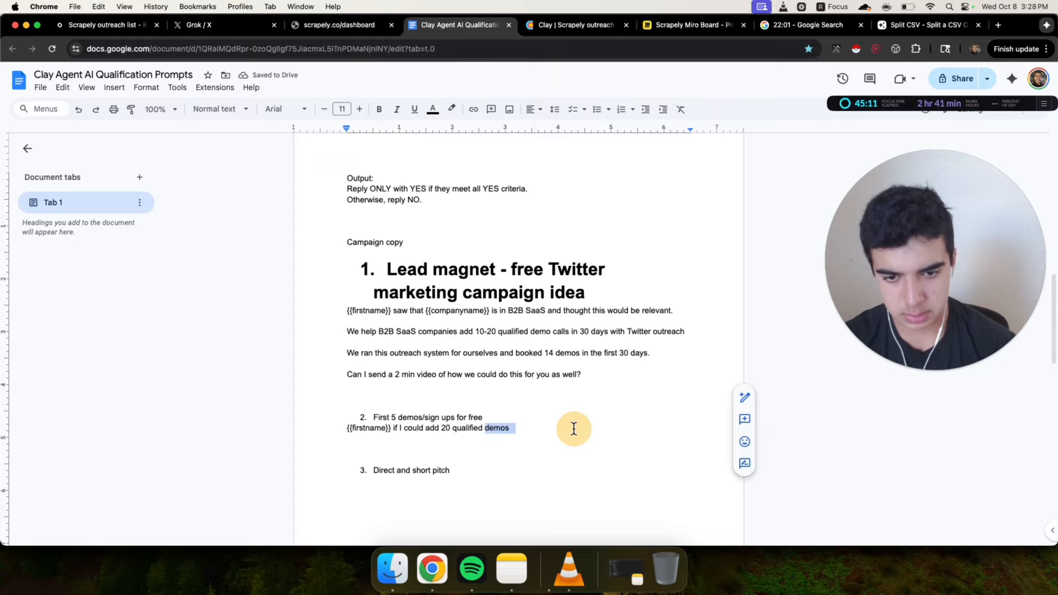
text(SQL)
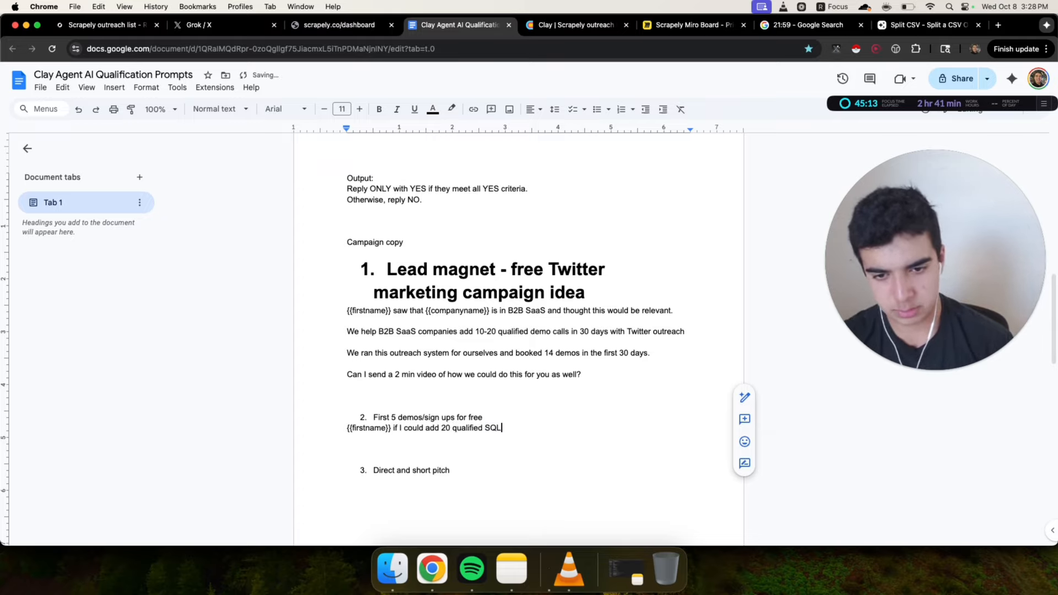
text(s)
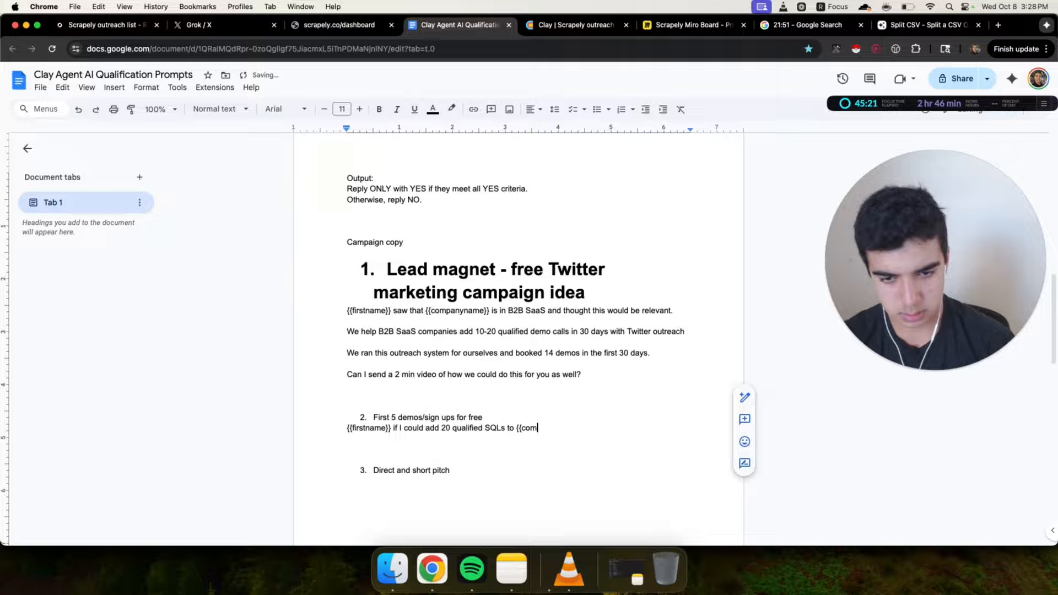
text(to {{companyname}}’s pipeline, would you be)
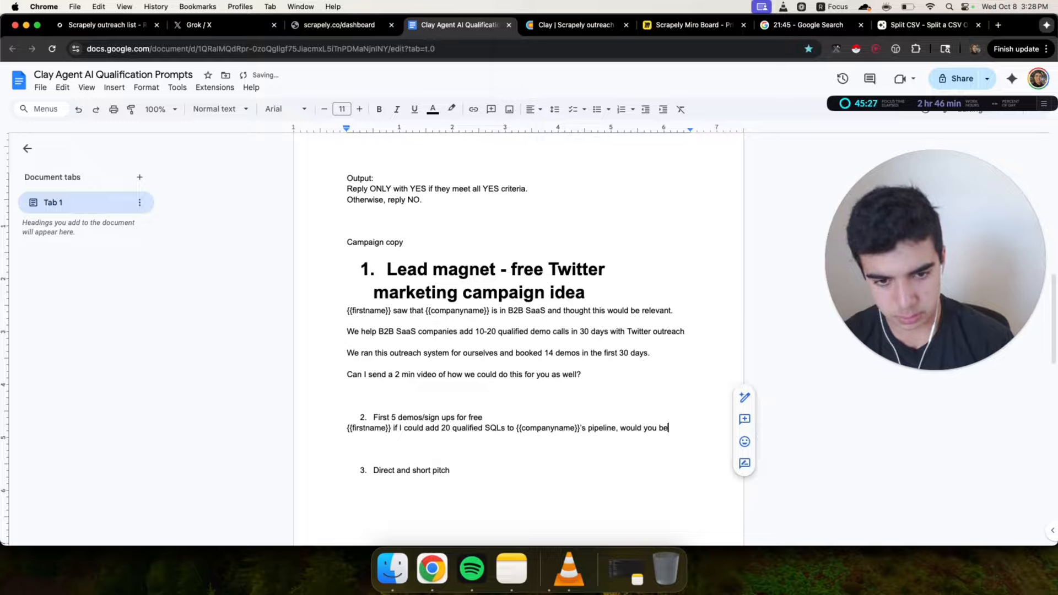
text(sted?)
Move that SQLs line so it sits under 'Direct and short pitch'
triple_click(401, 432)
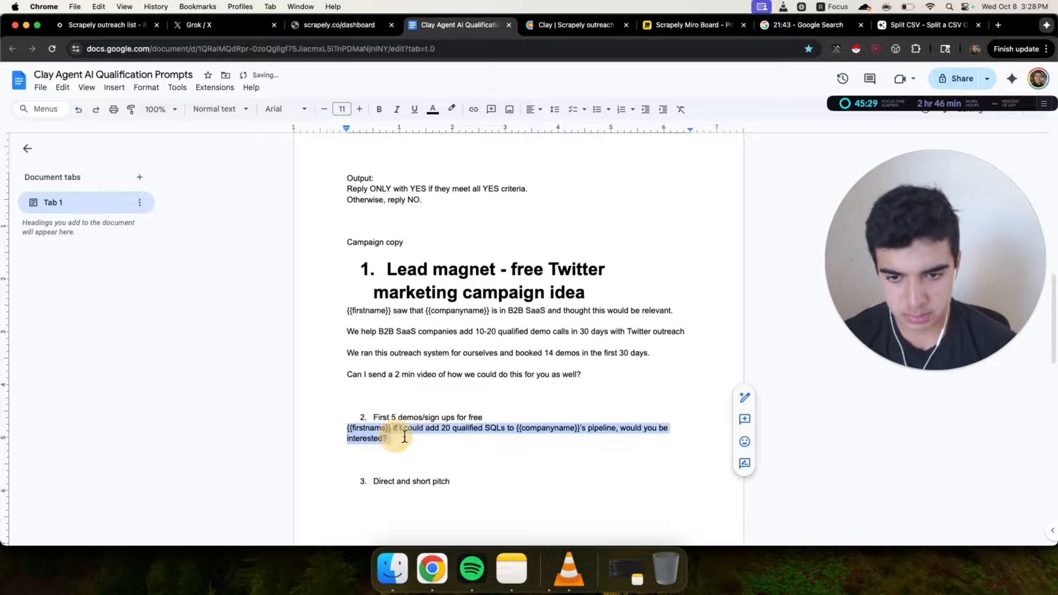
click(427, 444)
double_click(445, 428)
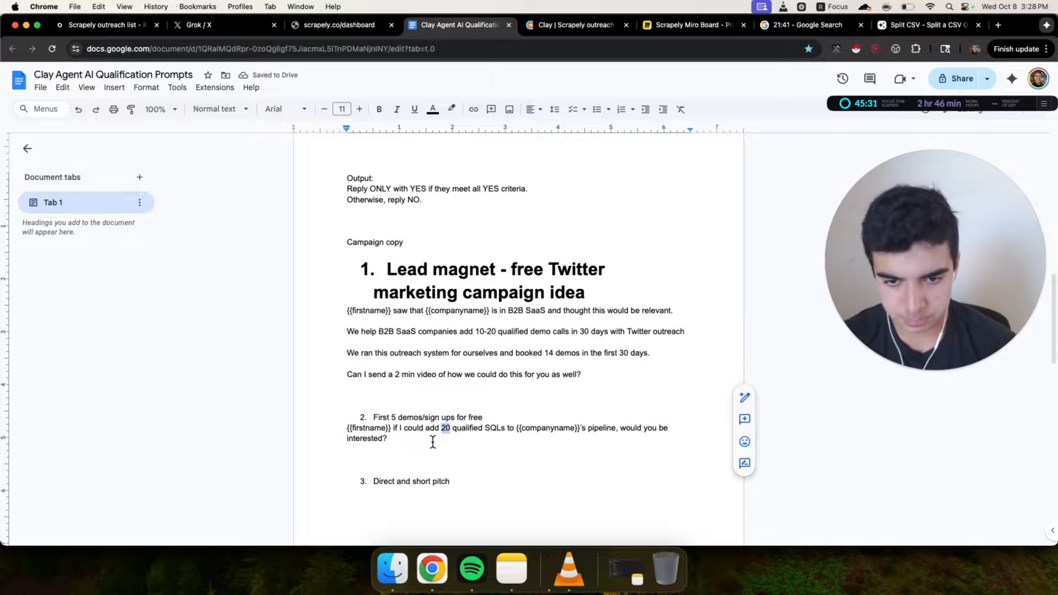
triple_click(334, 432)
key(ctrl+c)
key(BackSpace)
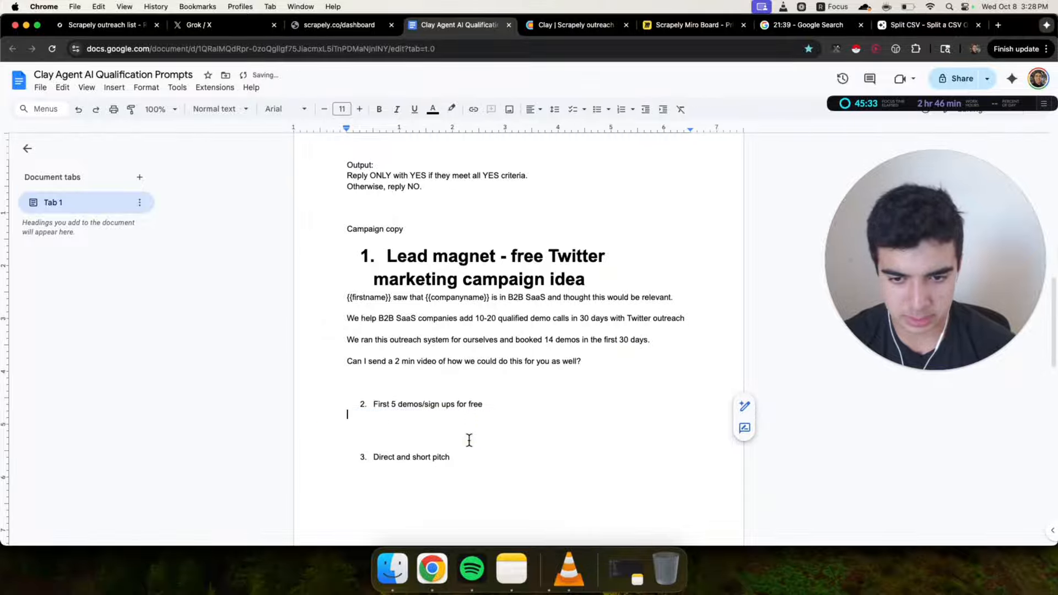
click(451, 477)
key(Return)
key(ctrl+v)
Copy the second idea's pitch text and open chatgpt.com in a new browser tab
click(432, 417)
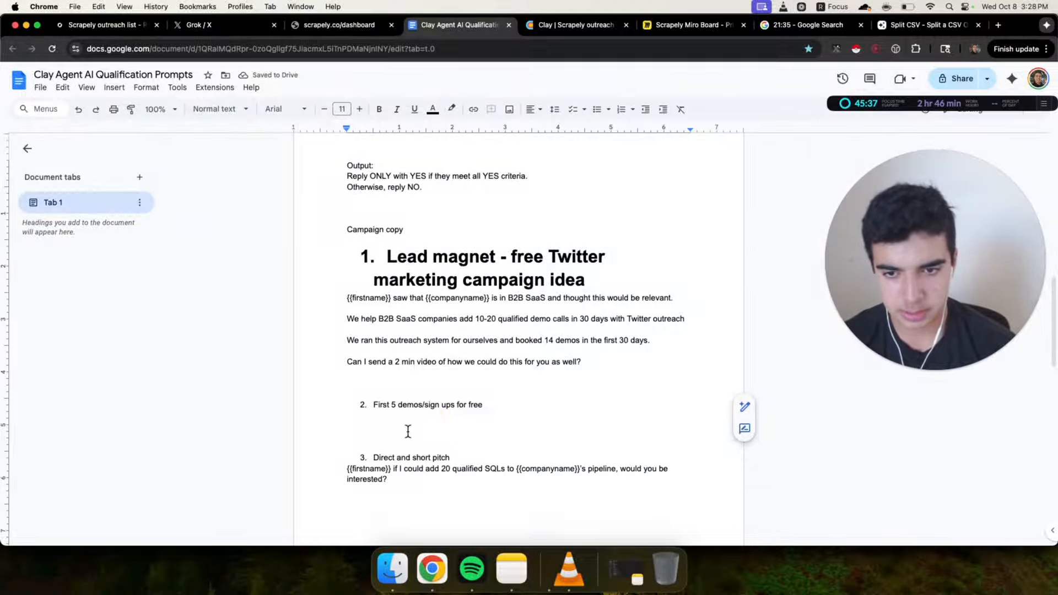
drag(331, 300, 621, 371)
click(619, 364)
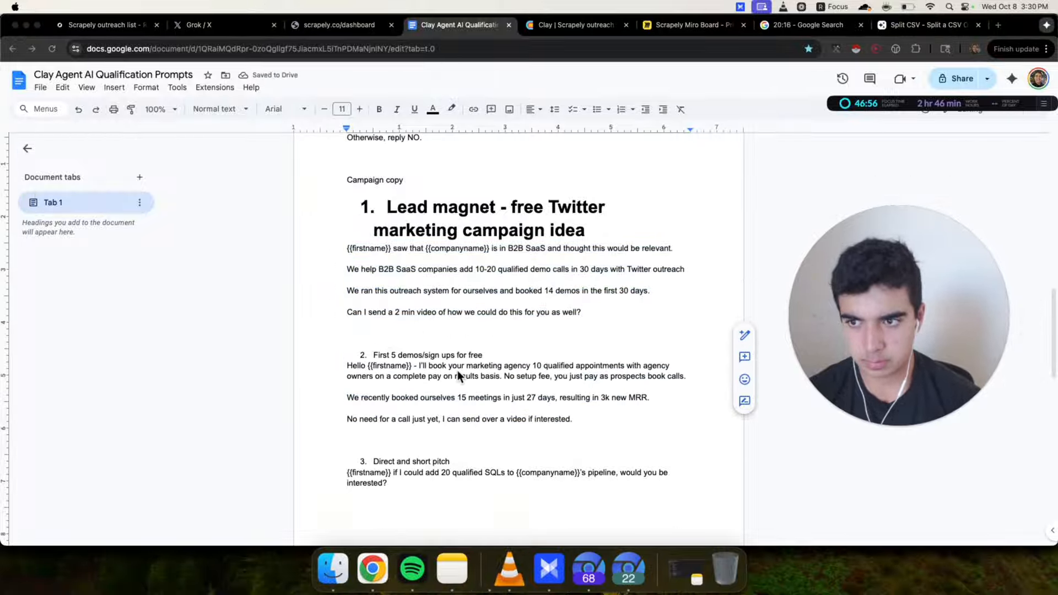
drag(331, 366, 703, 420)
click(641, 407)
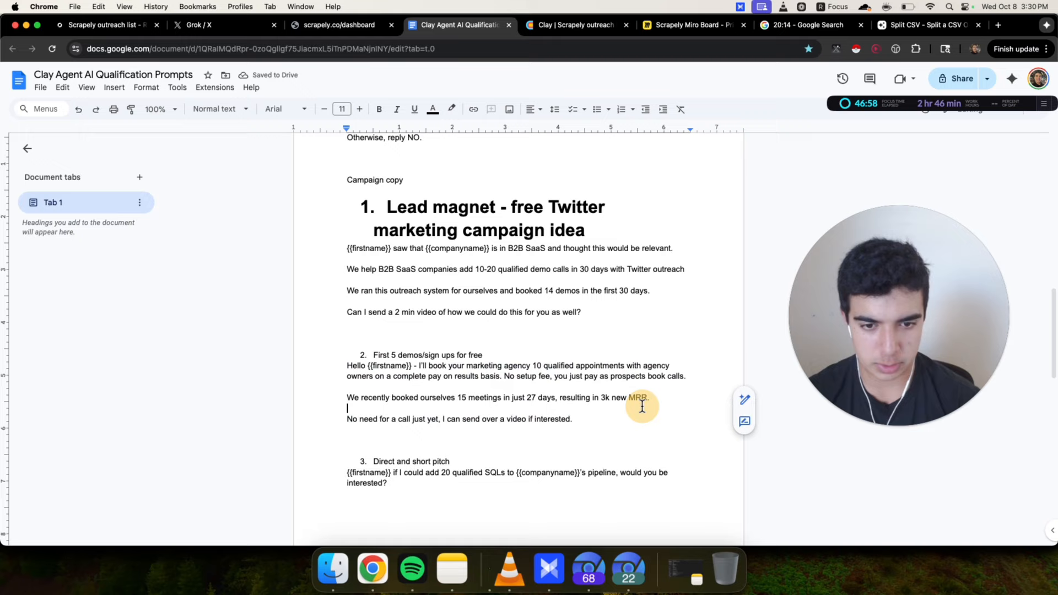
scroll(446, 376, down, 2)
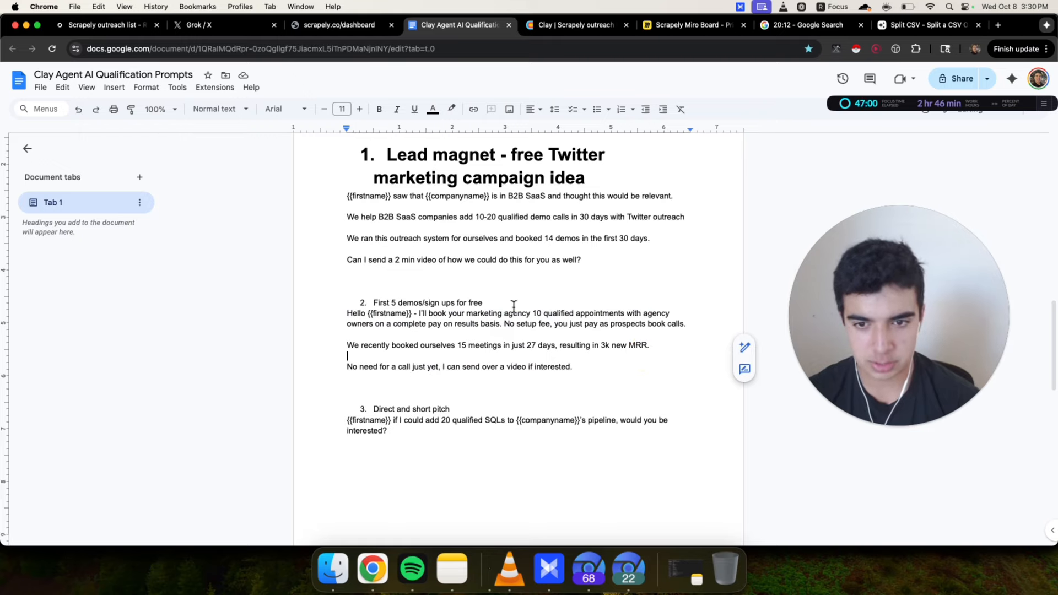
drag(333, 320, 654, 371)
click(653, 370)
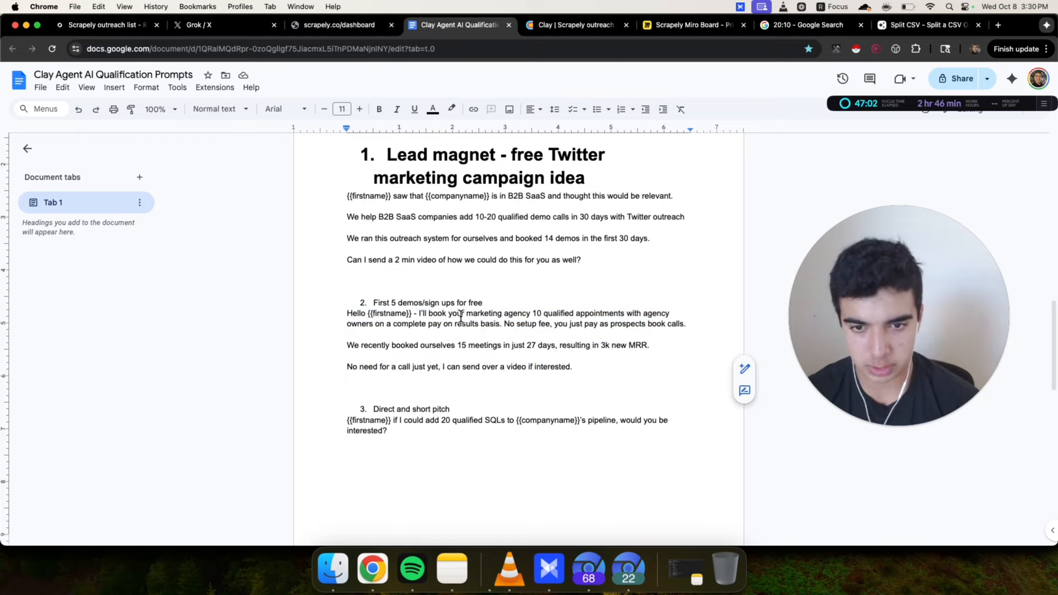
drag(422, 314, 617, 313)
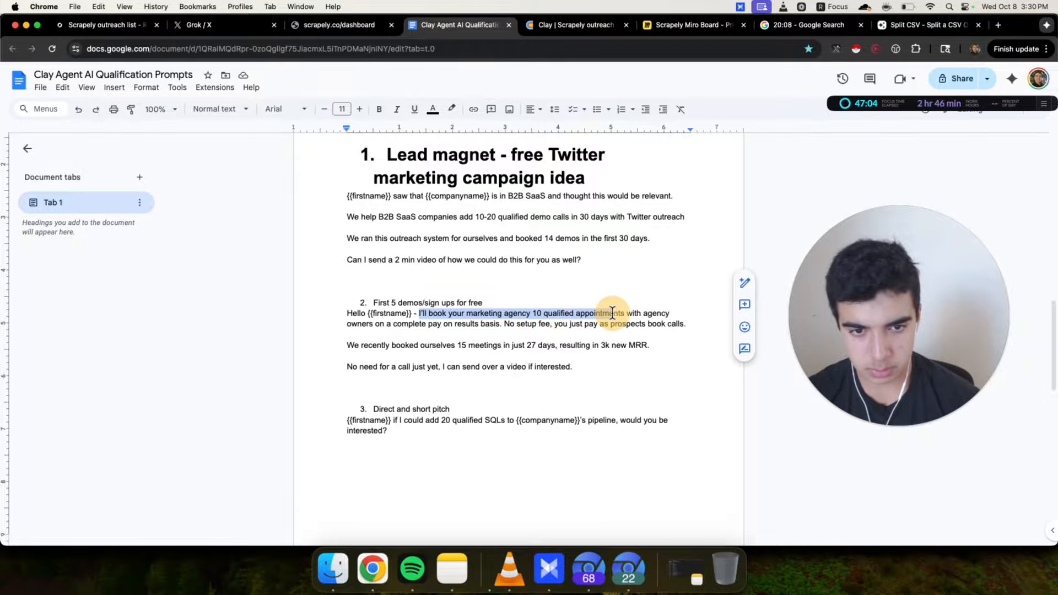
click(614, 313)
drag(329, 315, 607, 364)
key(super+t)
text(chatgpt.com)
key(Return)
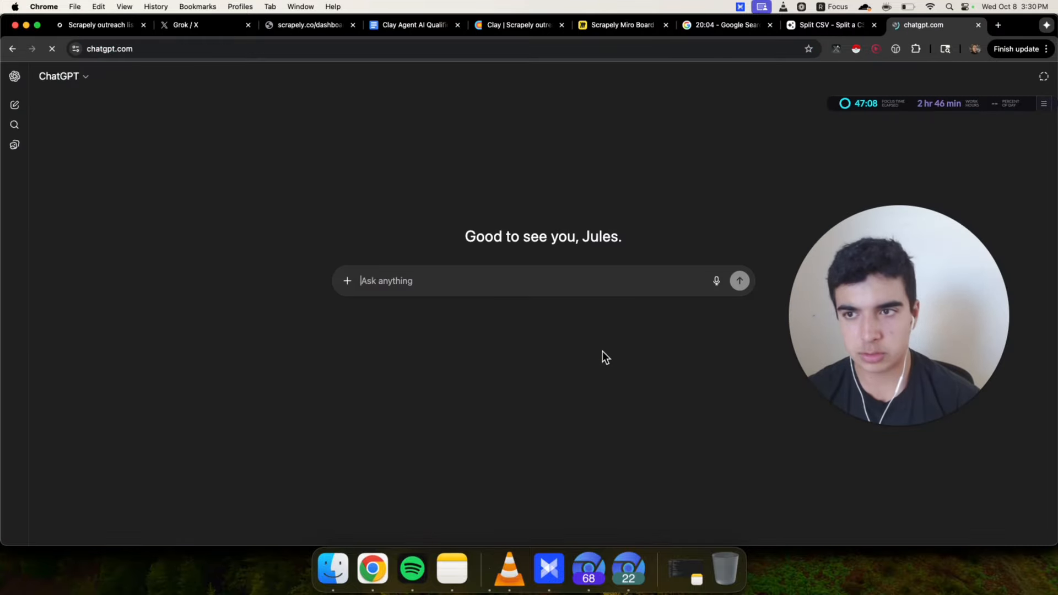
Ask ChatGPT to 'make this catered towrads b2b saas founders, speak in their language' with the copied pitch
text(make this catere)
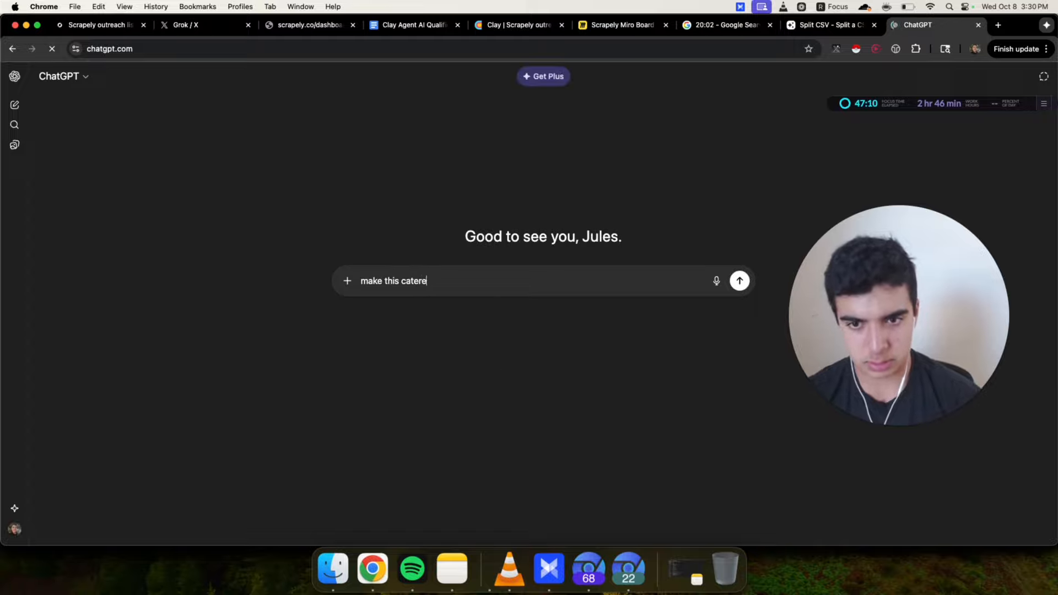
text(d to)
key(BackSpace)
text(towrads b2)
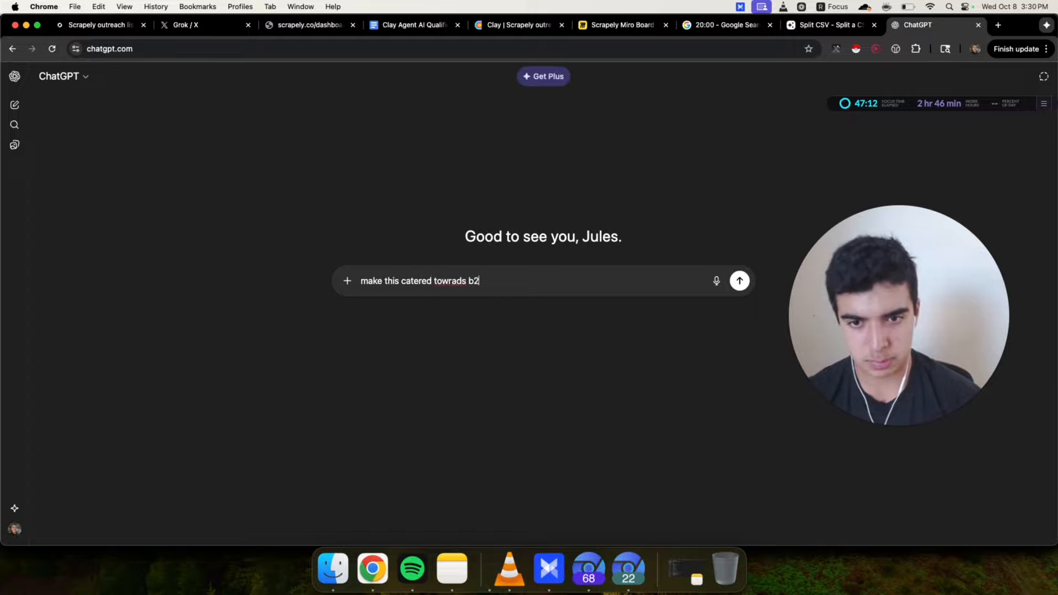
text(b saas founders, speak in the)
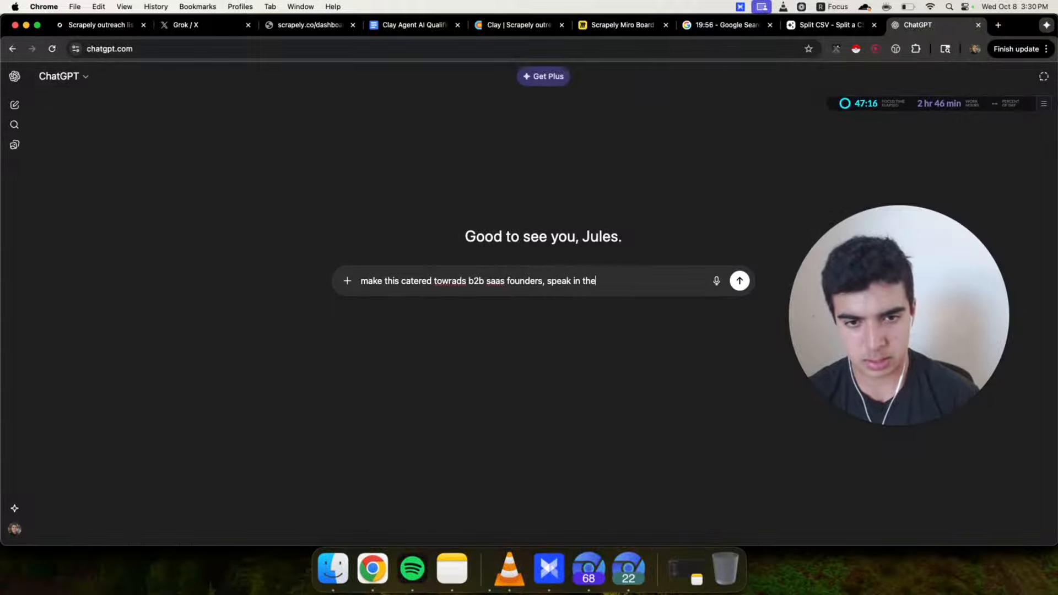
text(ir language)
key(Return)
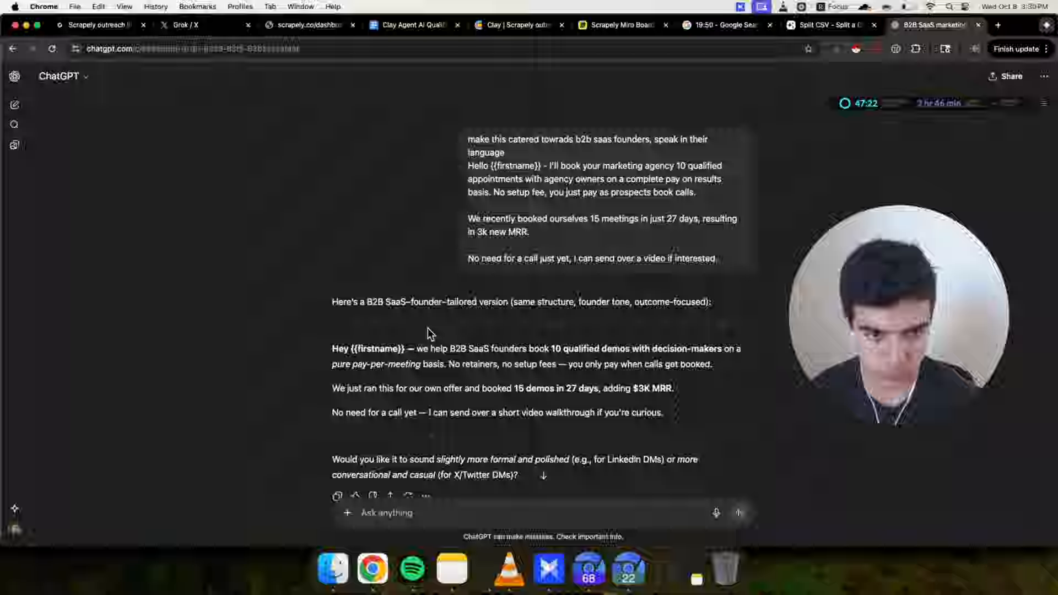
Copy ChatGPT's rewritten message and paste it over the second idea's pitch in the document
drag(326, 340, 288, 423)
key(super+c)
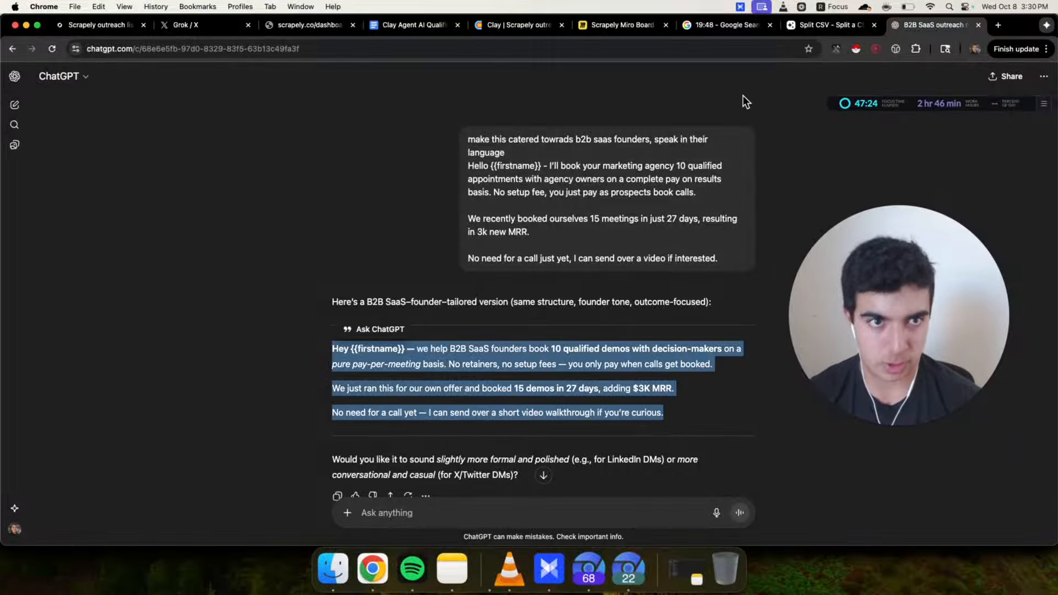
click(411, 30)
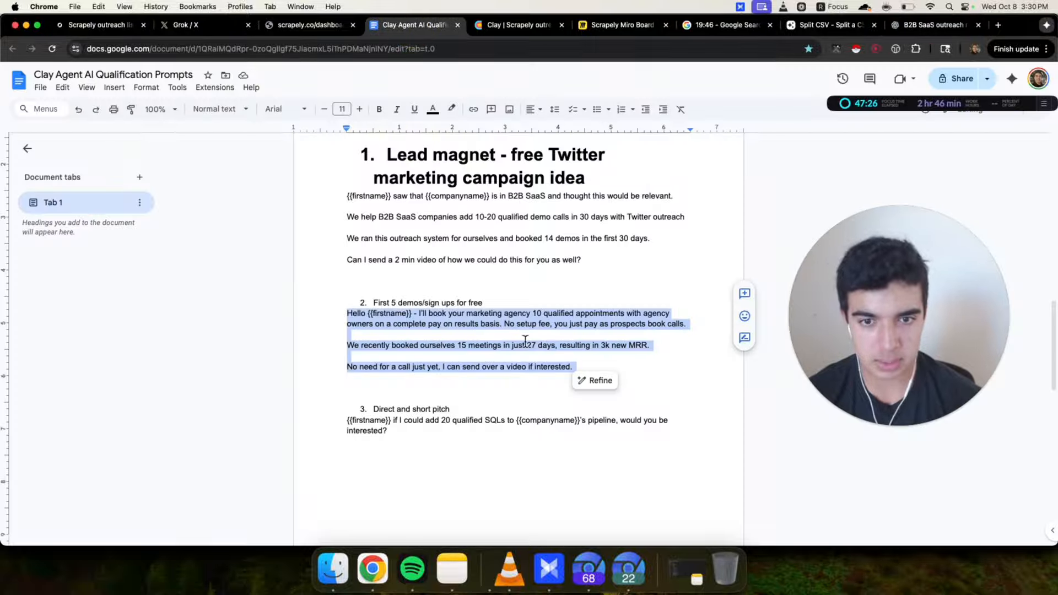
key(super+v)
click(418, 313)
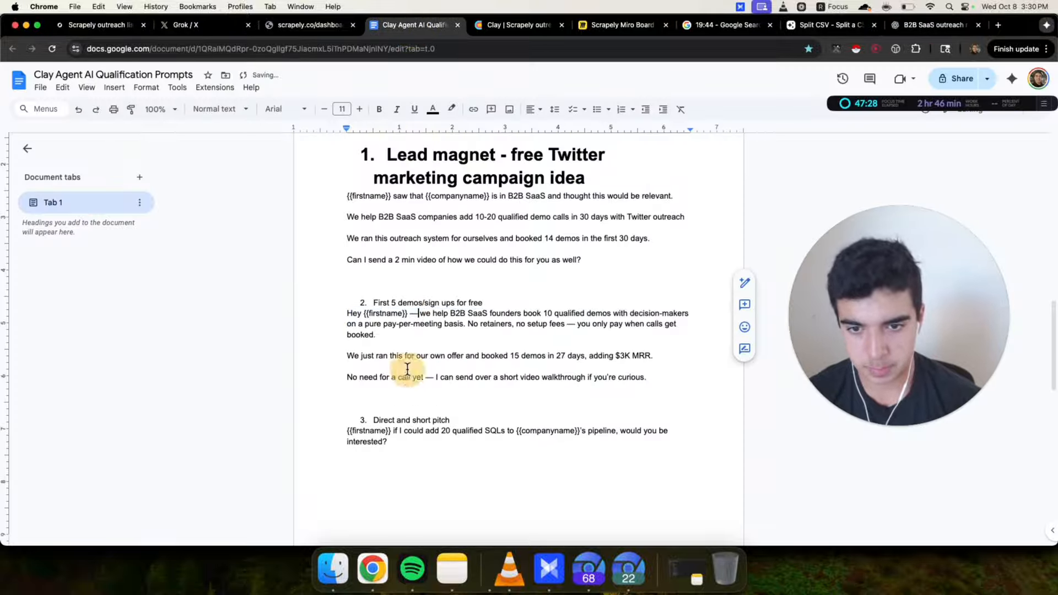
Replace the em dashes in the second idea's opening line with a hyphen after {{firstname}} and a comma after 'no setup fees'
key(BackSpace)
text(-)
drag(462, 315, 477, 333)
mouse_move(478, 334)
mouse_down()
mouse_move(533, 313)
mouse_move(516, 335)
mouse_move(392, 331)
mouse_move(346, 316)
mouse_move(498, 340)
mouse_up()
click(516, 335)
click(498, 340)
click(572, 326)
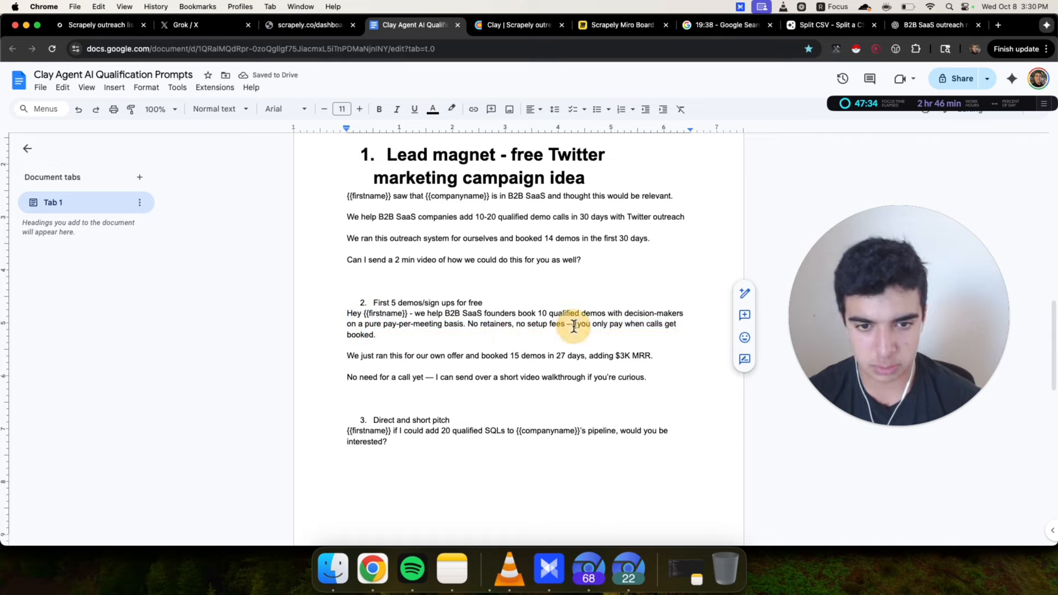
key(BackSpace)
key(BackSpace)
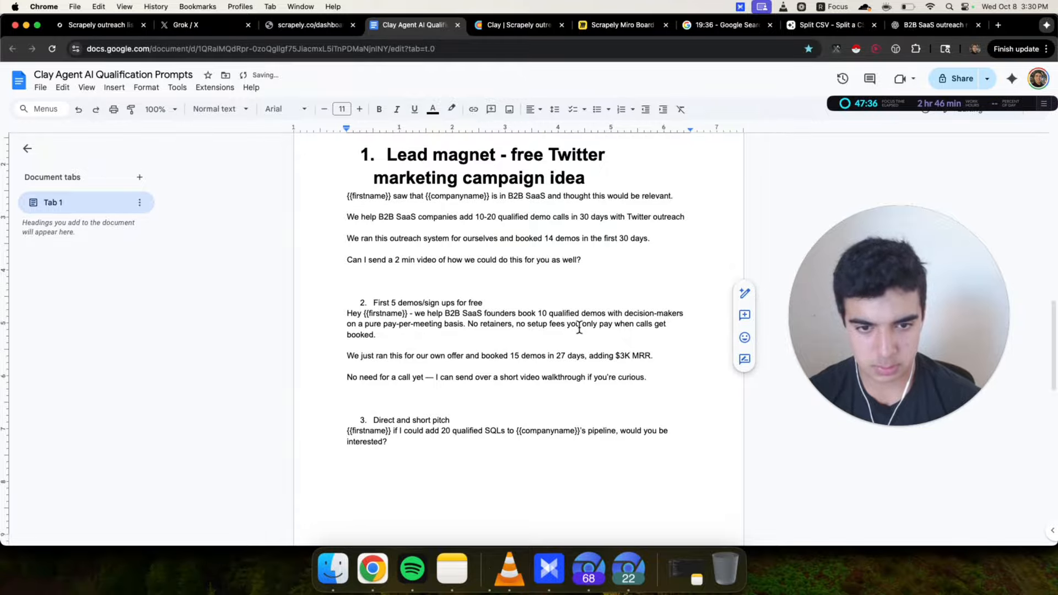
text(,)
click(573, 342)
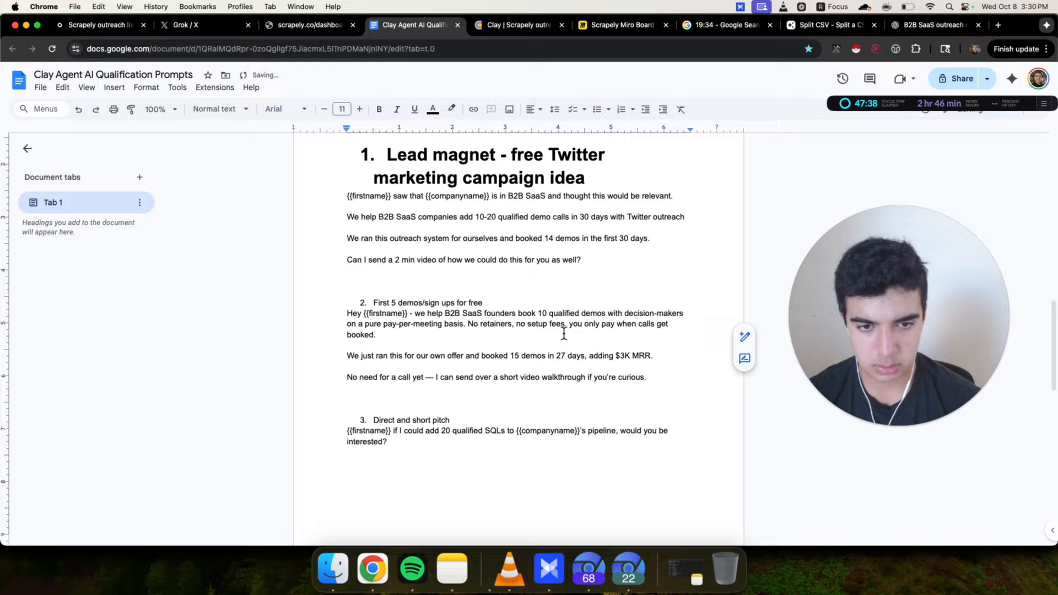
Change 'our own offer' to 'our own SaaS' in the second idea's proof line
scroll(563, 333, down, 2)
drag(348, 322, 656, 325)
click(675, 320)
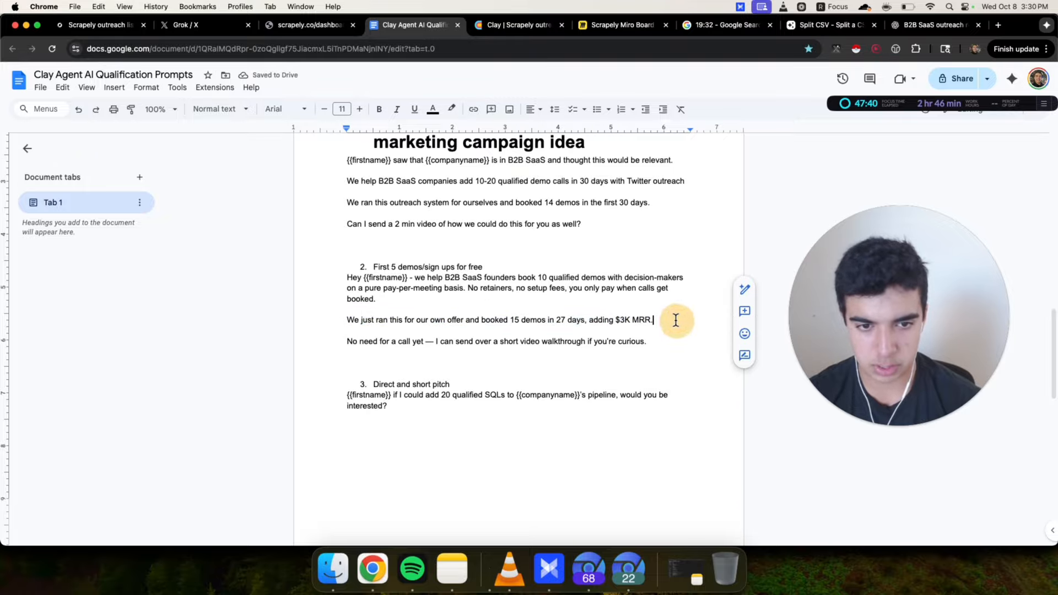
double_click(455, 320)
text(SaaS)
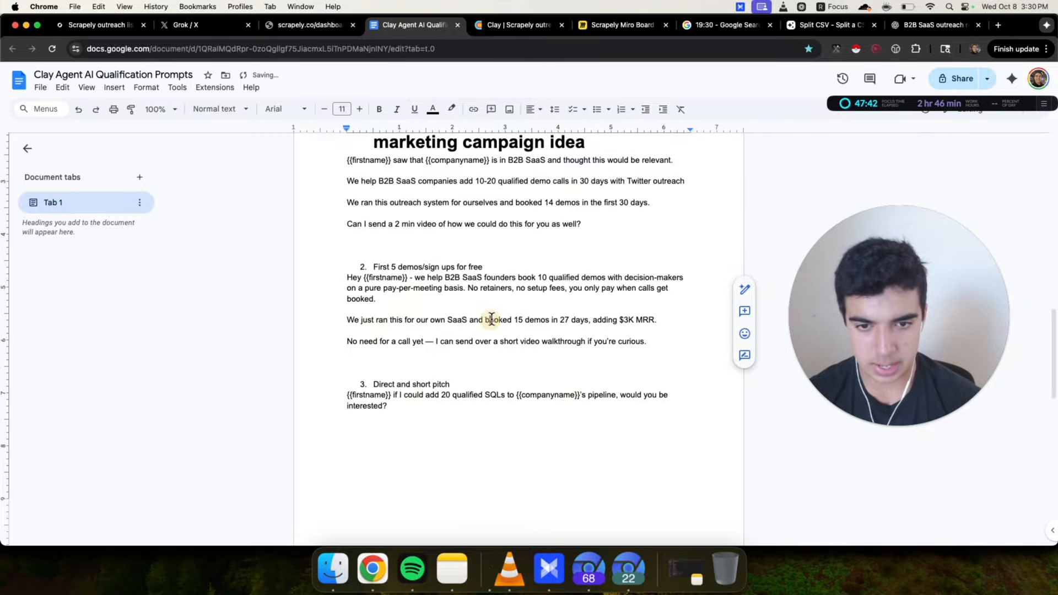
Set the proof line's figures to 14 demos in 30 days
drag(491, 320, 662, 319)
click(668, 319)
click(520, 319)
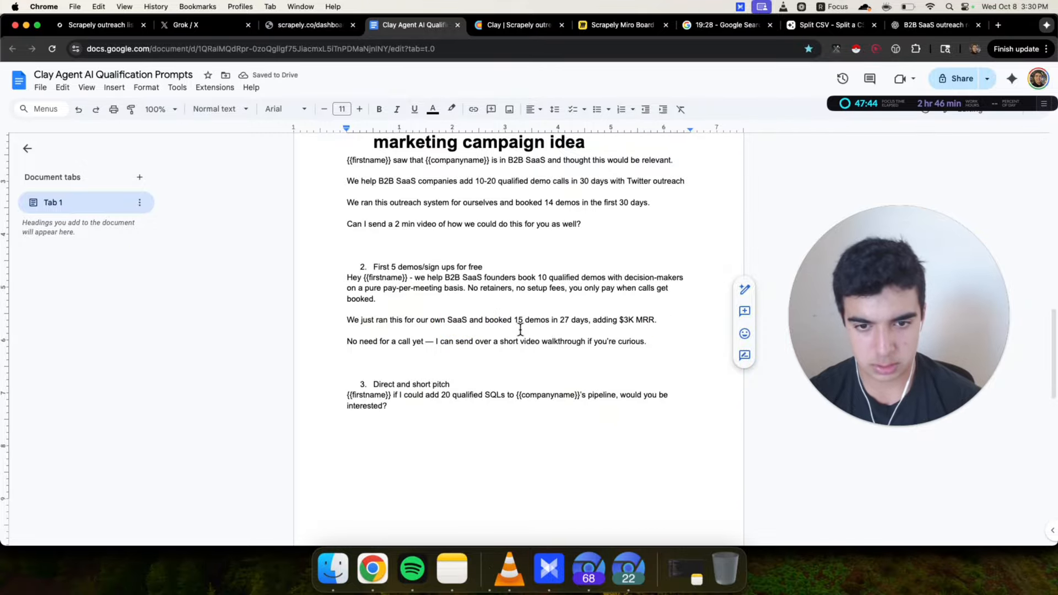
key(BackSpace)
text(4)
double_click(563, 320)
text(30)
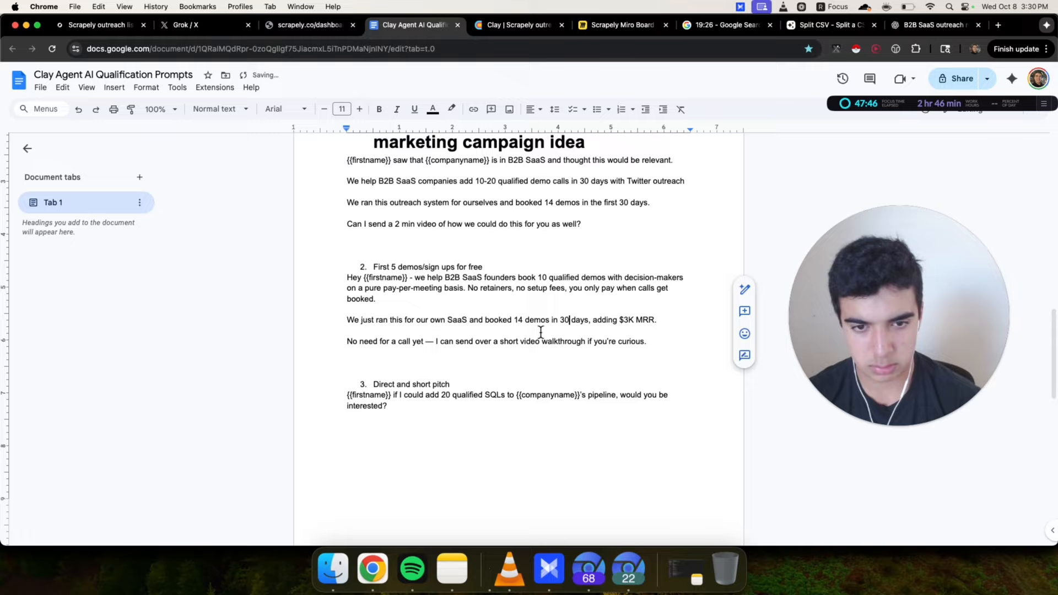
Cut the ', adding $3K MRR' clause so the proof line ends after '30 days.'
triple_click(649, 337)
click(654, 335)
drag(654, 336, 324, 332)
click(332, 324)
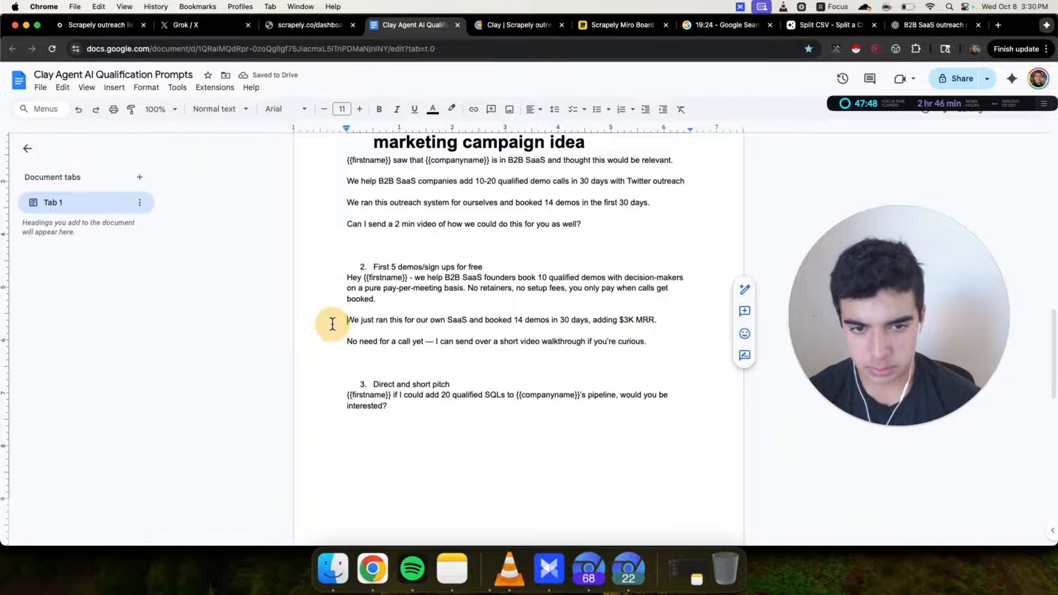
drag(588, 323, 668, 323)
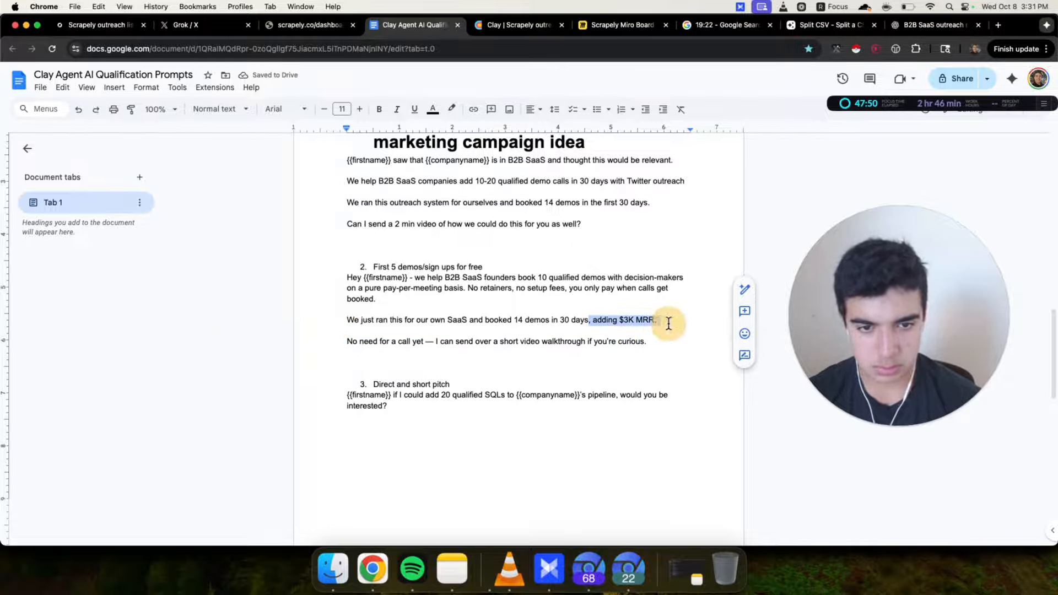
text(.)
Remove the em dash from the 'No need for a call yet' line
drag(305, 354, 425, 341)
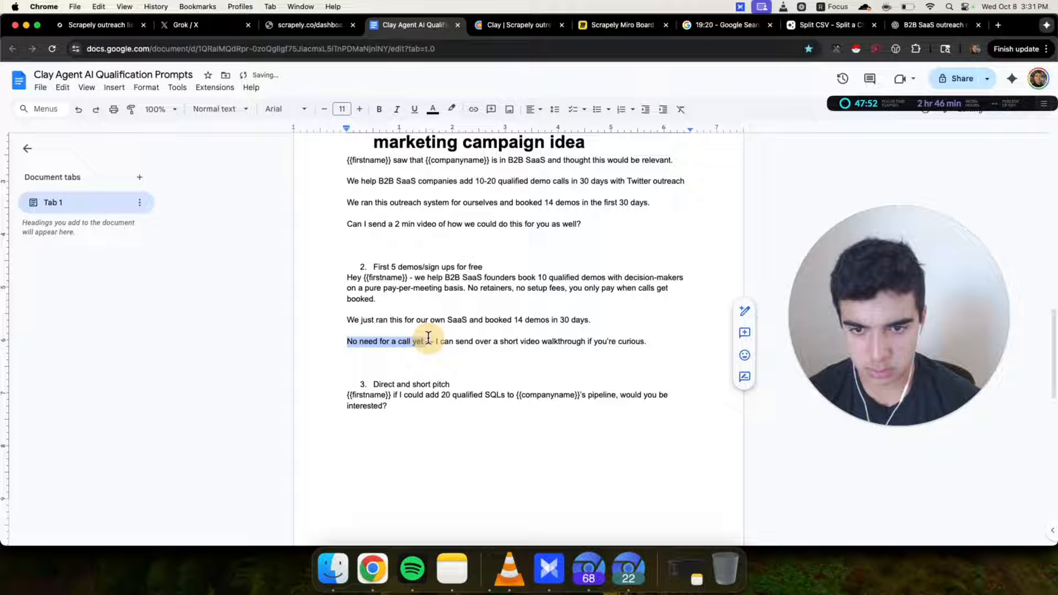
click(433, 342)
key(BackSpace)
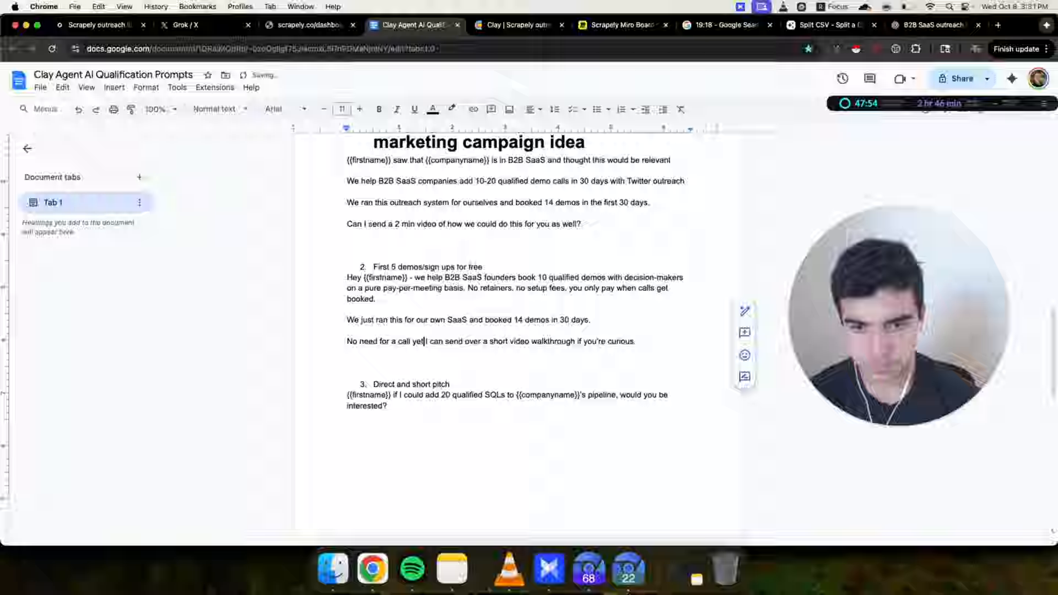
Move the 'No need for a call yet' line below the third idea's 'Direct and short pitch' message
drag(337, 342, 687, 343)
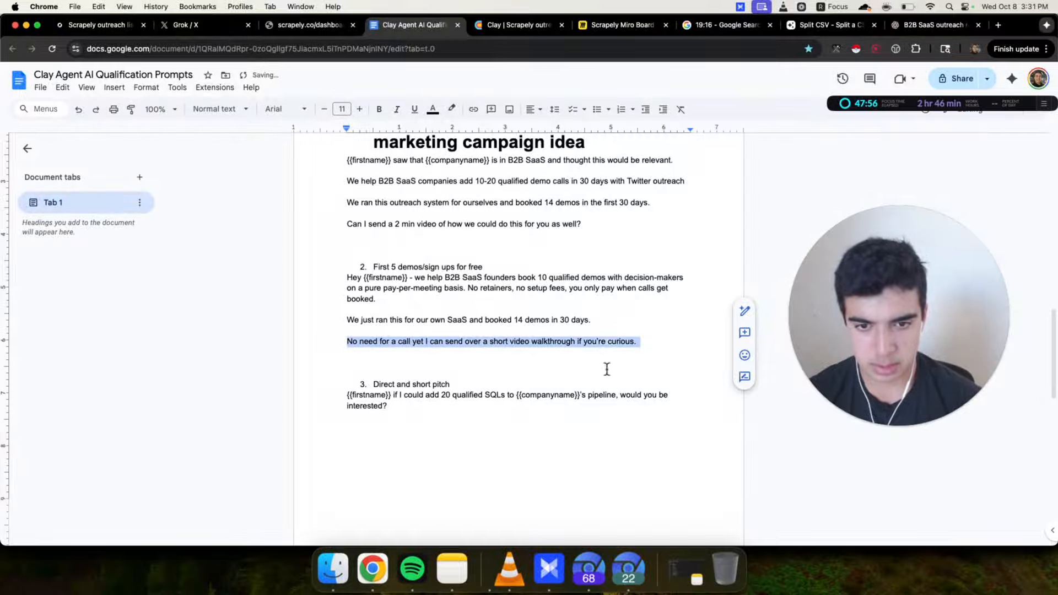
key(super+x)
click(512, 435)
key(super+v)
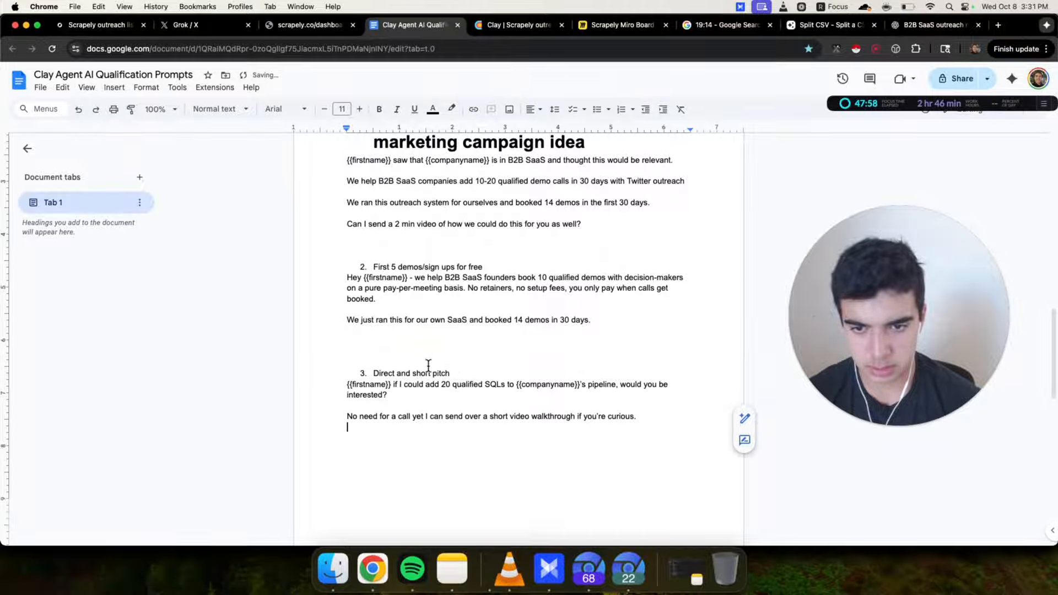
Add '{{Can I send over more information?}}' as the second idea's closing line
click(423, 340)
text({{)
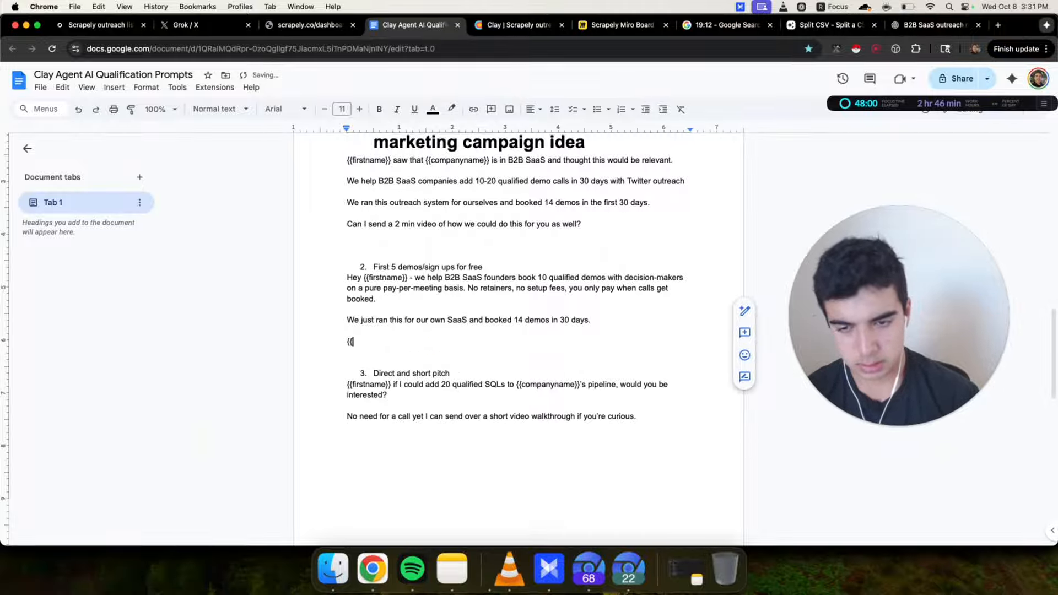
text(Can i sn)
key(BackSpace)
text(end over more information?)
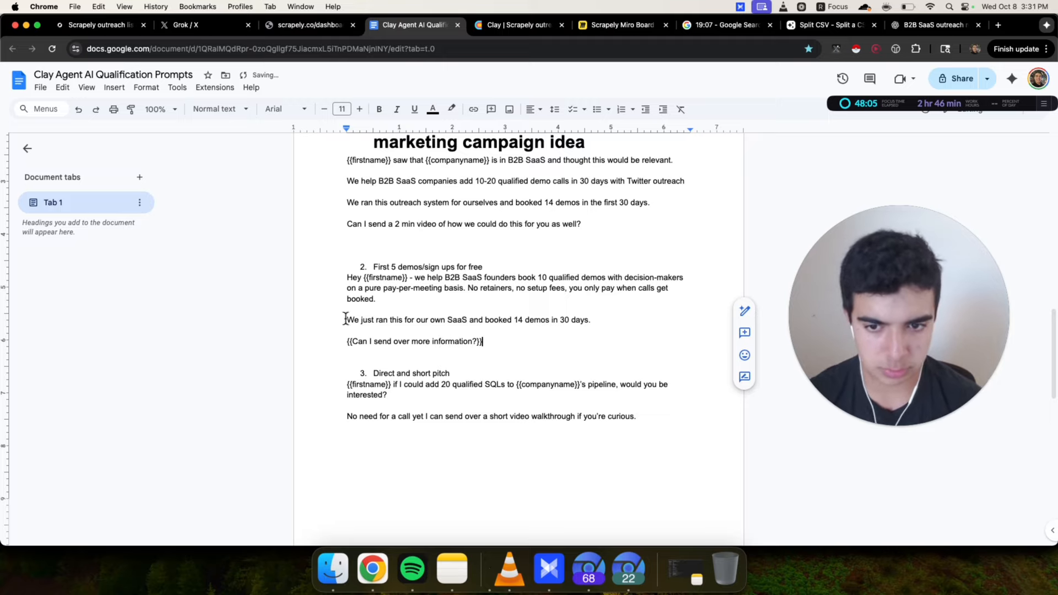
drag(327, 343, 609, 344)
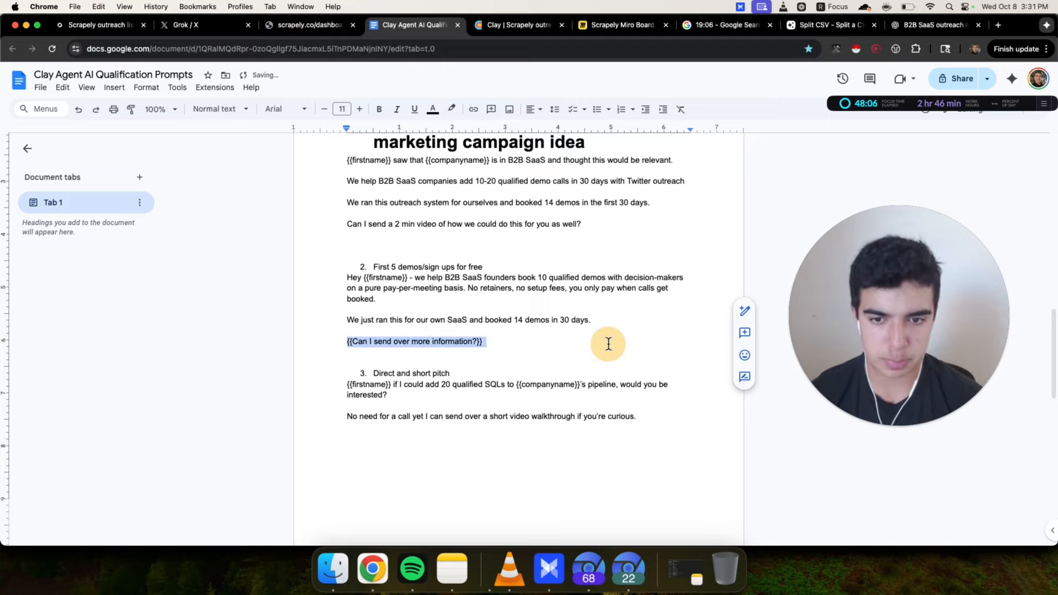
click(468, 352)
drag(347, 334, 591, 347)
click(588, 343)
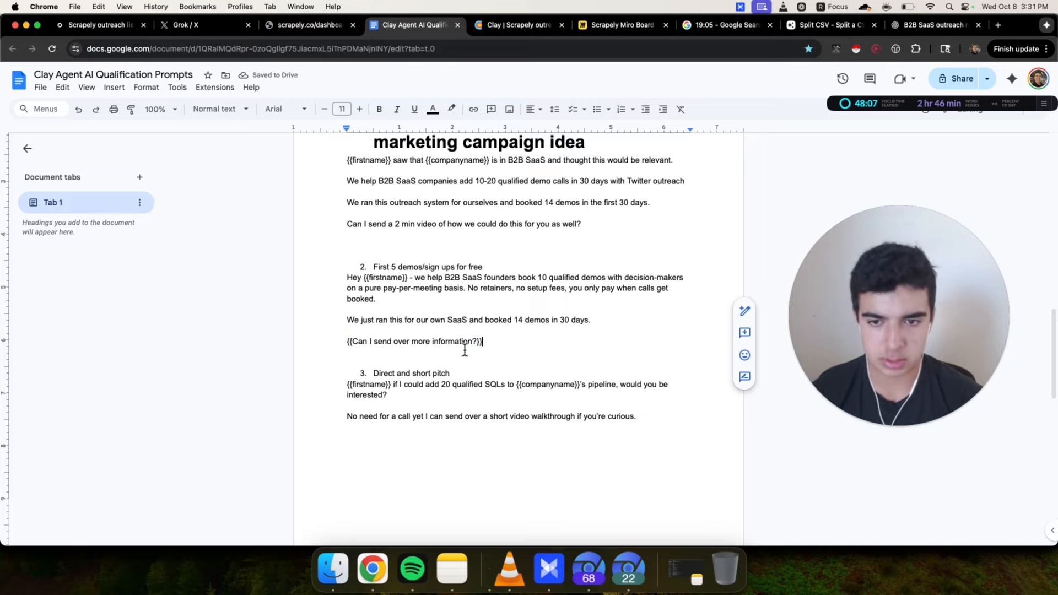
Replace 'SQLs' in the third pitch with 'demos with decision makers'
triple_click(377, 343)
click(470, 361)
click(314, 389)
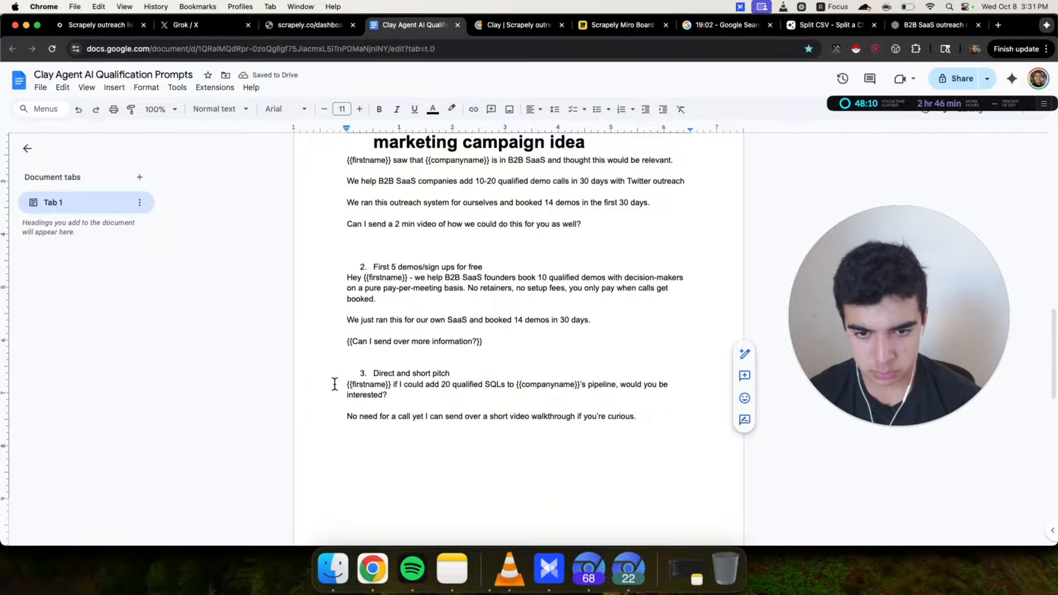
drag(335, 384, 485, 395)
click(484, 396)
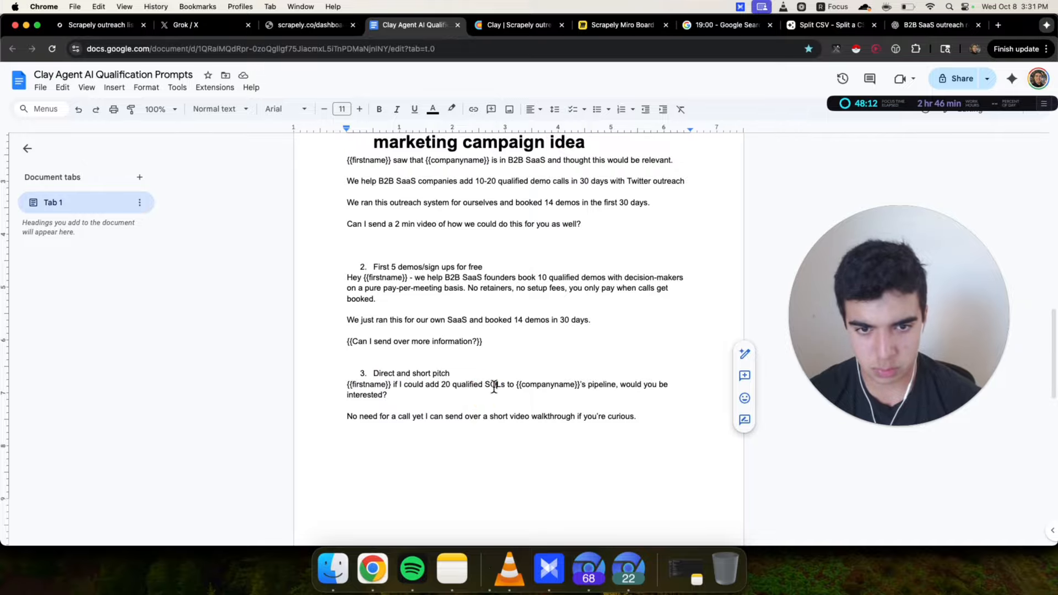
double_click(495, 385)
text(demos )
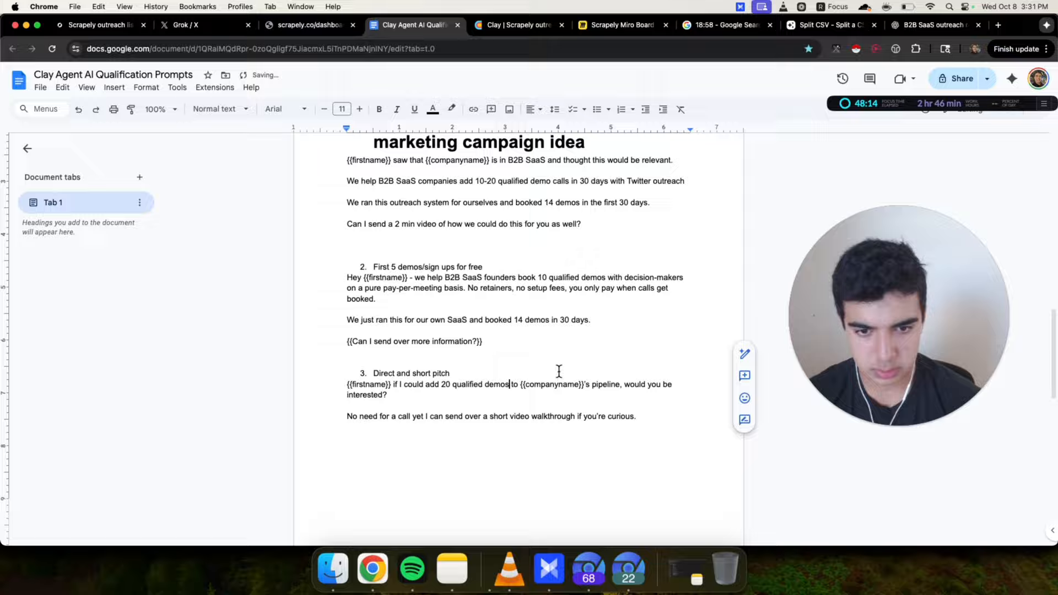
text(with decision )
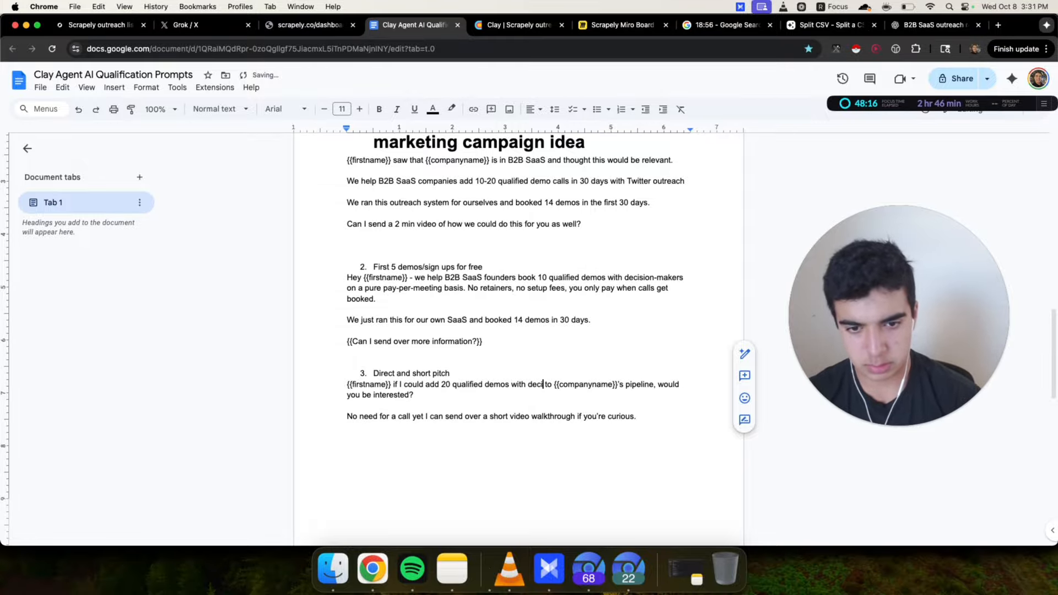
text(makers)
Replace 'to {{companyname}}'s pipeline' in the third pitch with 'on a pay per demo,' and change the second idea's 'pay-per-meeting' to 'pay-per-demo'
click(461, 395)
click(499, 403)
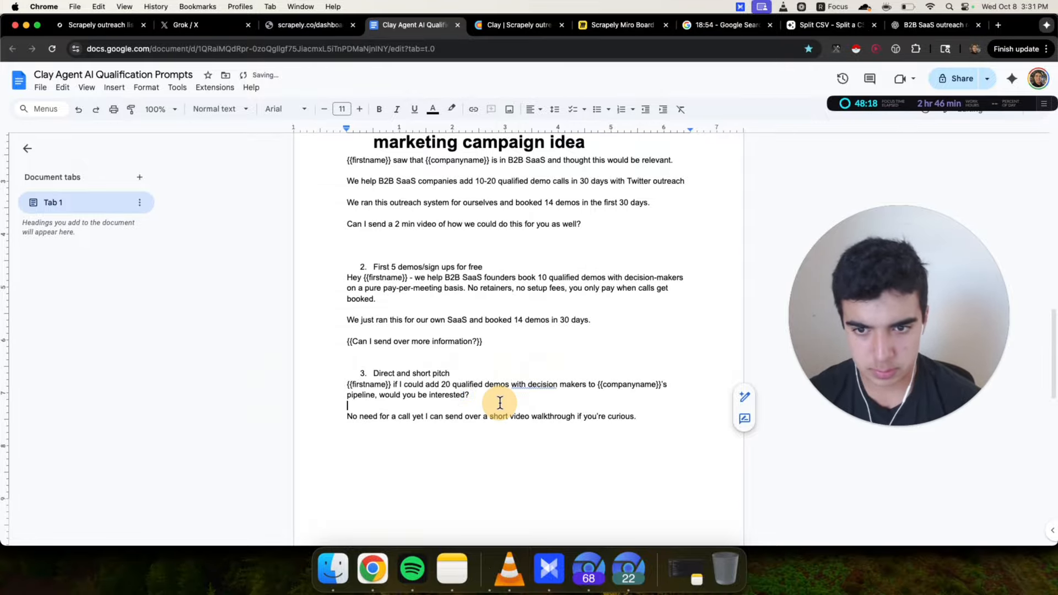
double_click(366, 395)
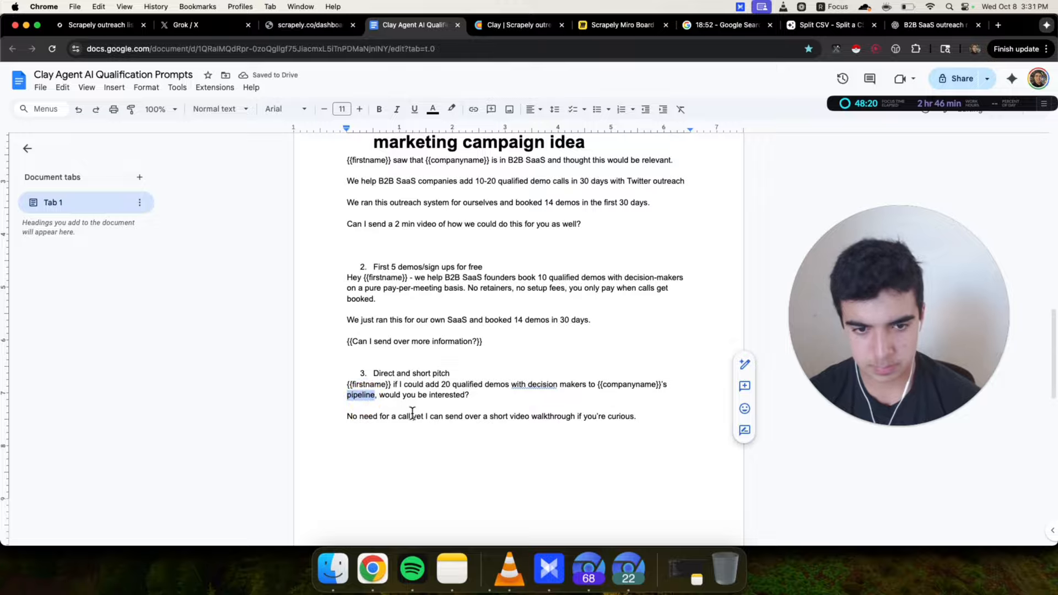
drag(589, 384, 377, 395)
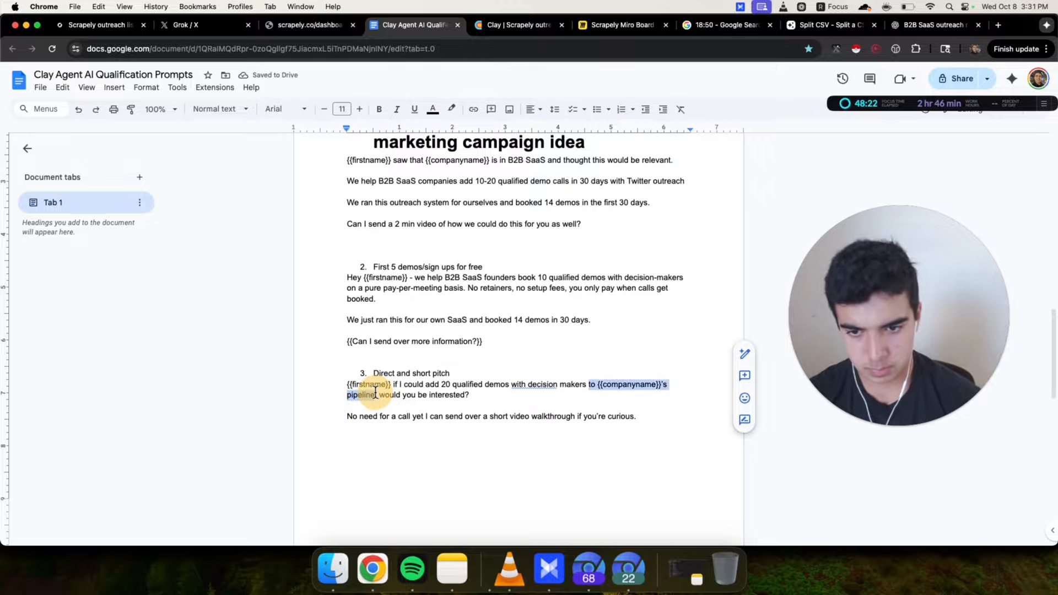
text(on a pa)
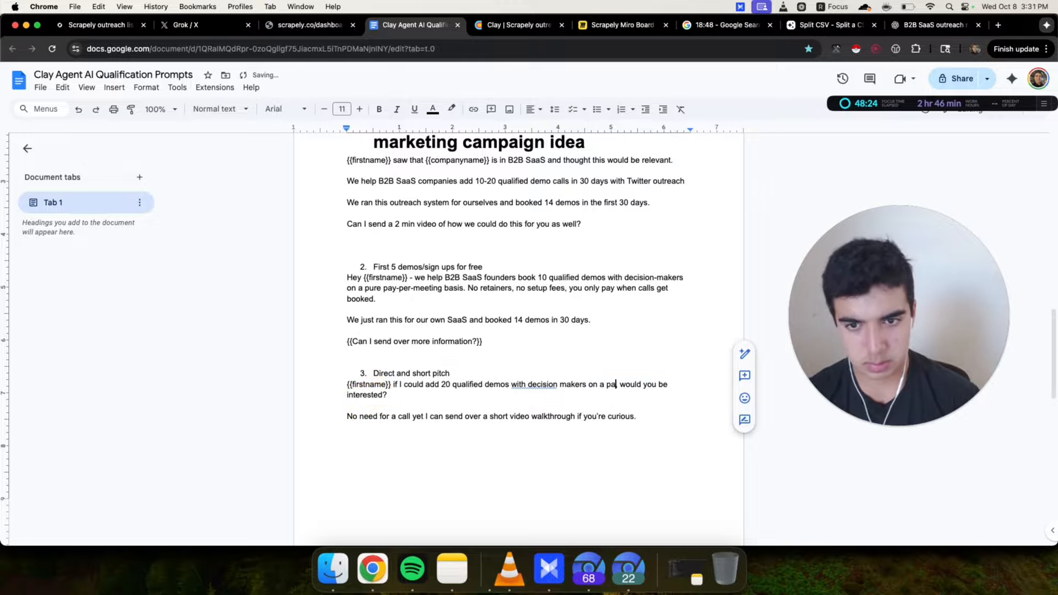
text(y per demo )
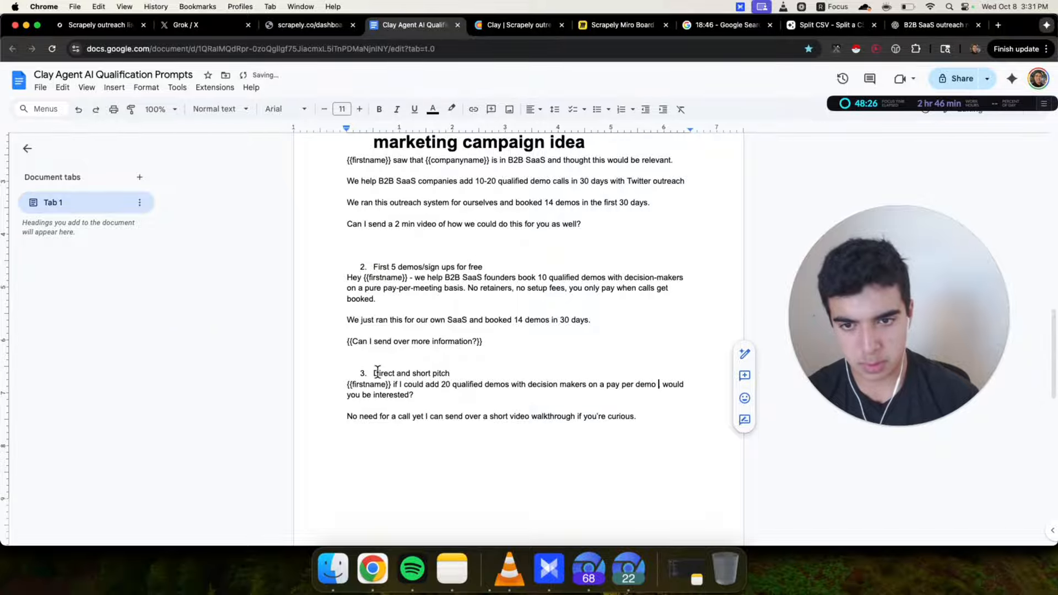
text(,)
double_click(423, 288)
text(demo)
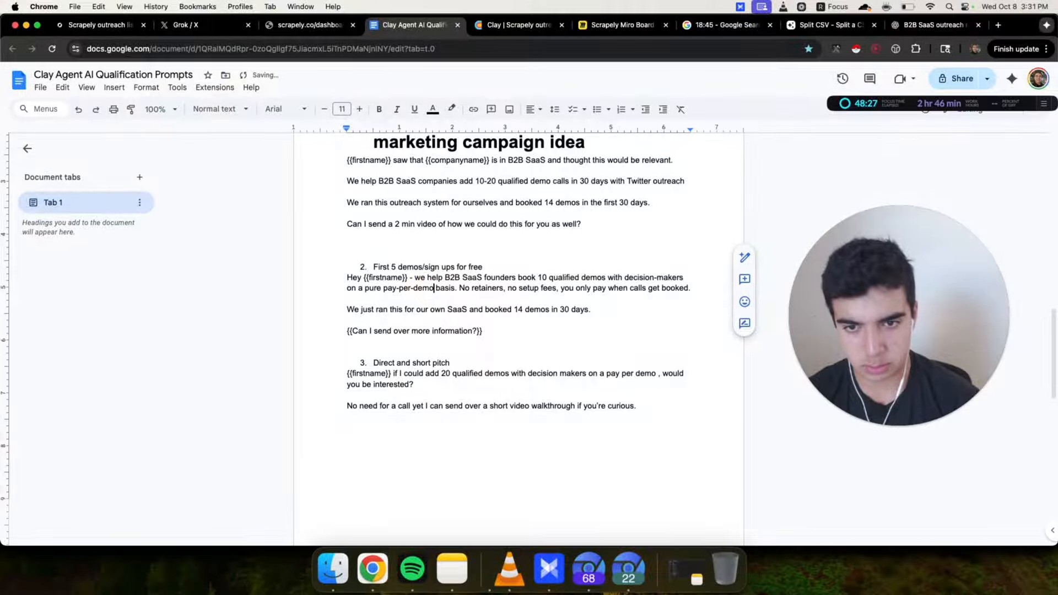
Finish the third pitch's phrase as 'on a pay-per-demo basis' before 'would you be interested?'
click(547, 379)
click(657, 376)
text(b)
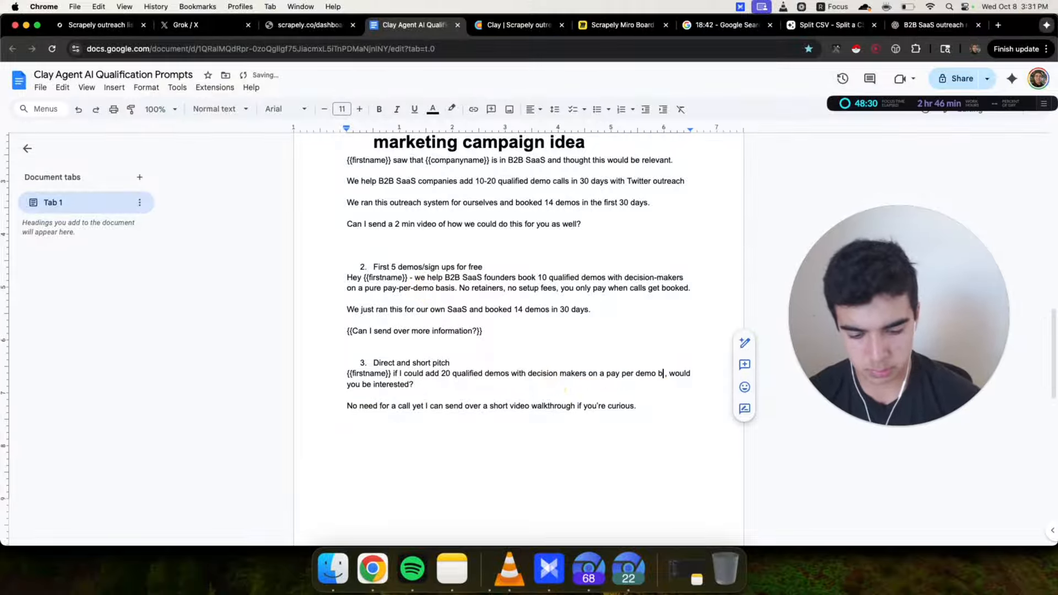
text(asis)
click(620, 374)
key(BackSpace)
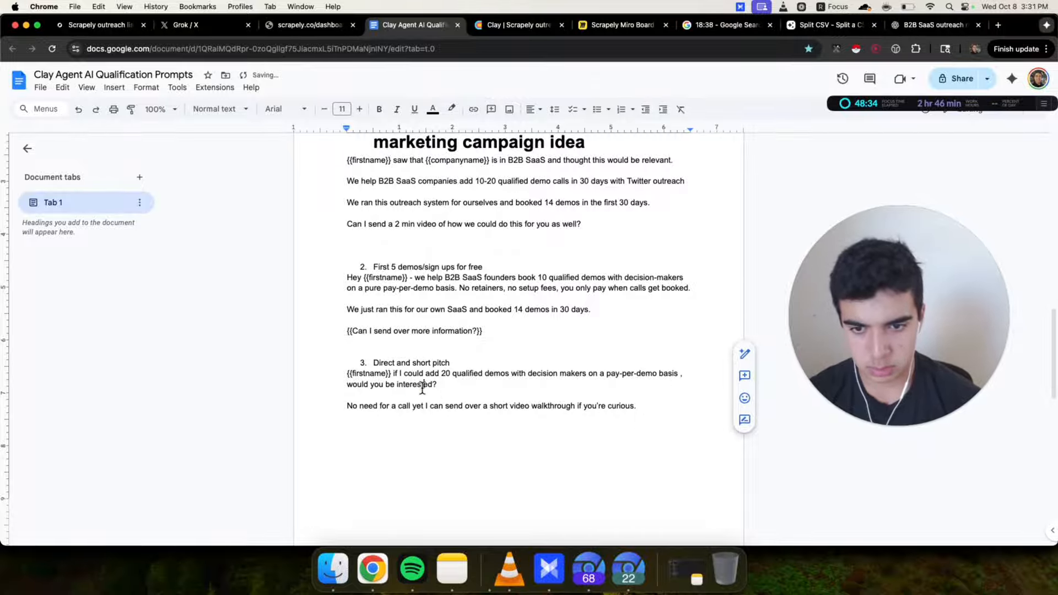
click(462, 387)
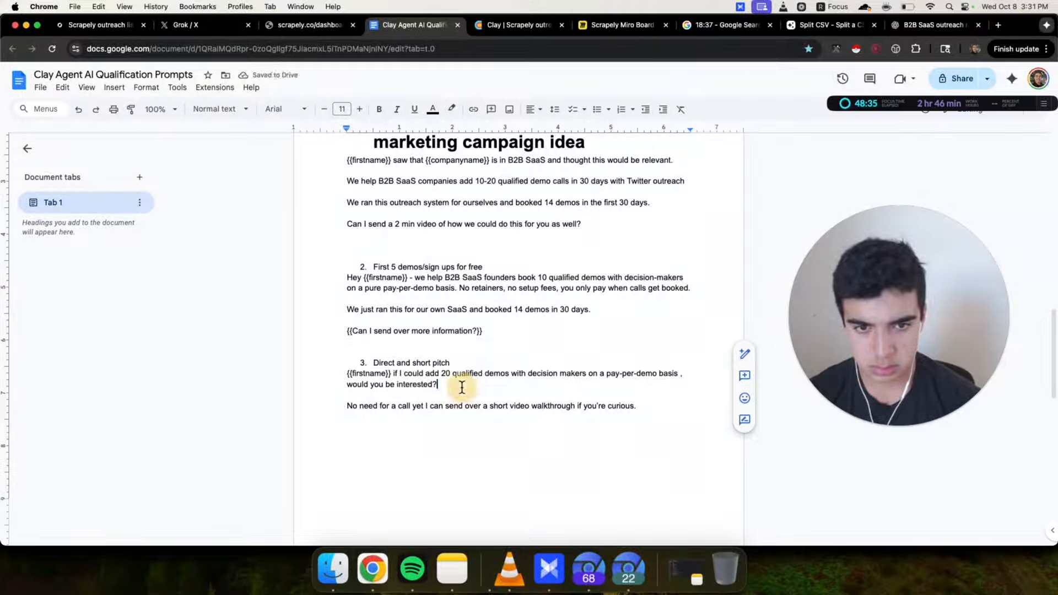
Replace the line under the third pitch with the proof line, rewording it to 'We recently ran this for our own SaaS'
mouse_move(324, 404)
mouse_down()
mouse_move(725, 408)
mouse_move(339, 406)
mouse_up()
click(338, 406)
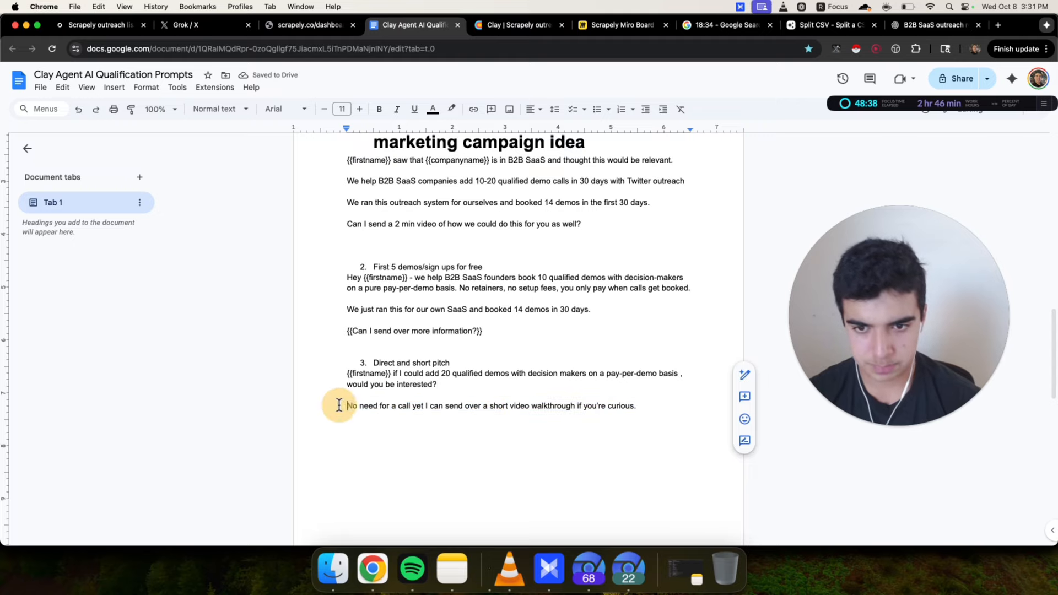
drag(339, 309, 665, 309)
key(super+c)
drag(340, 408, 654, 408)
key(super+v)
double_click(368, 408)
text(recently)
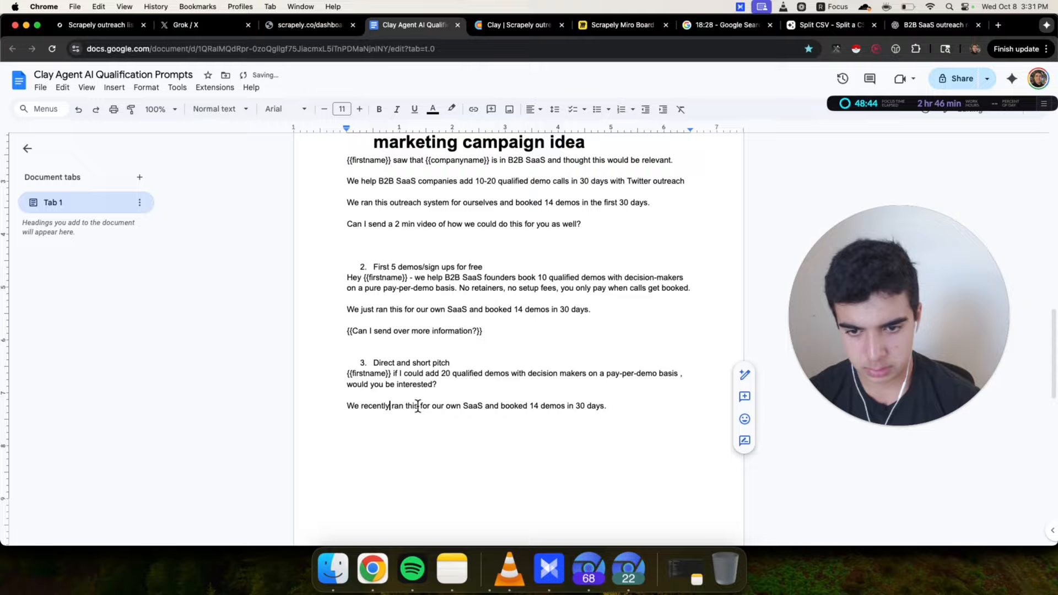
drag(417, 406, 390, 407)
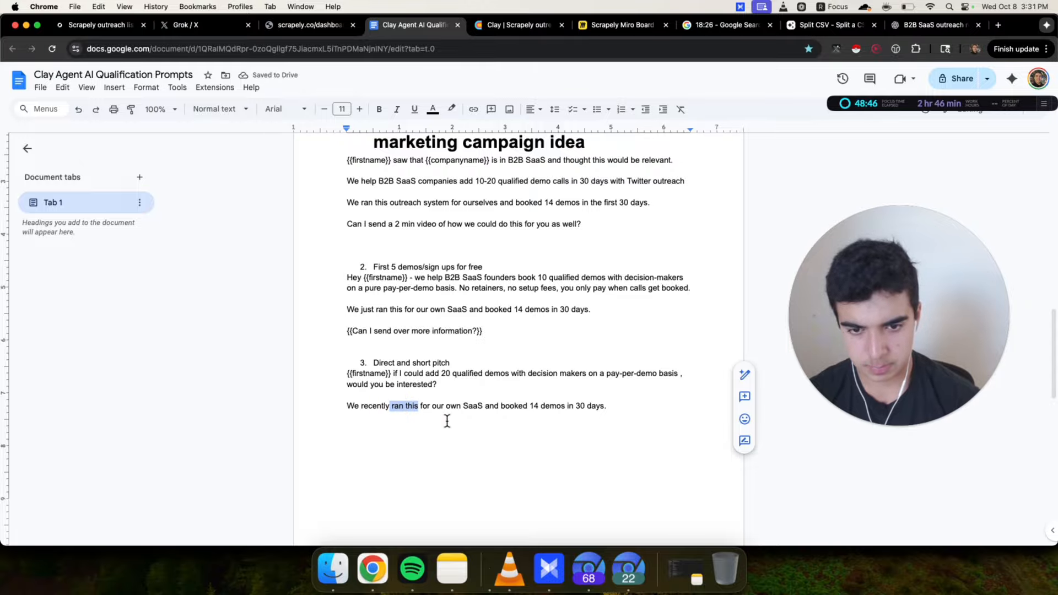
click(438, 424)
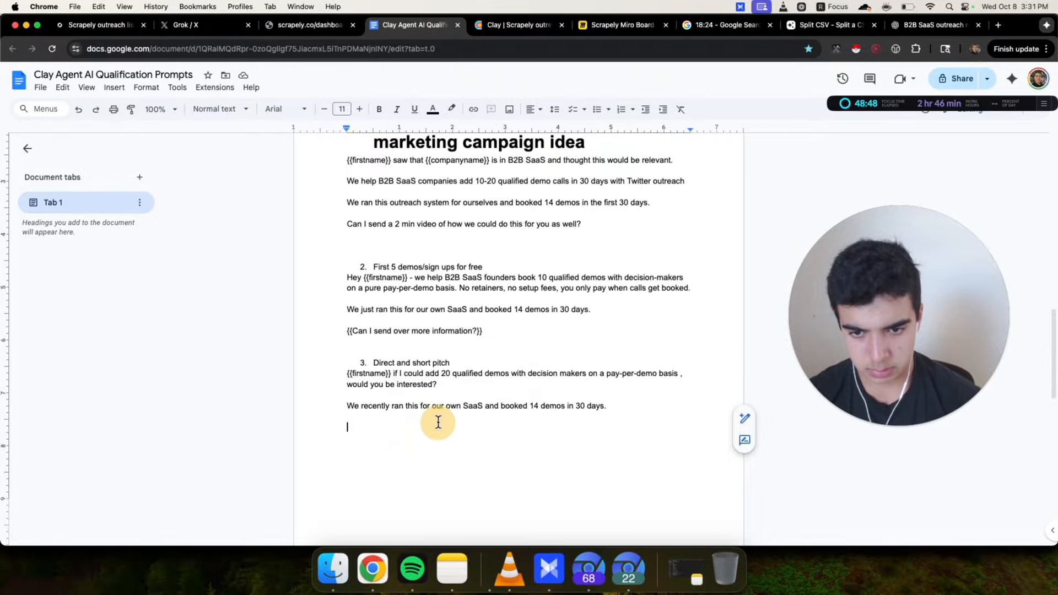
double_click(396, 406)
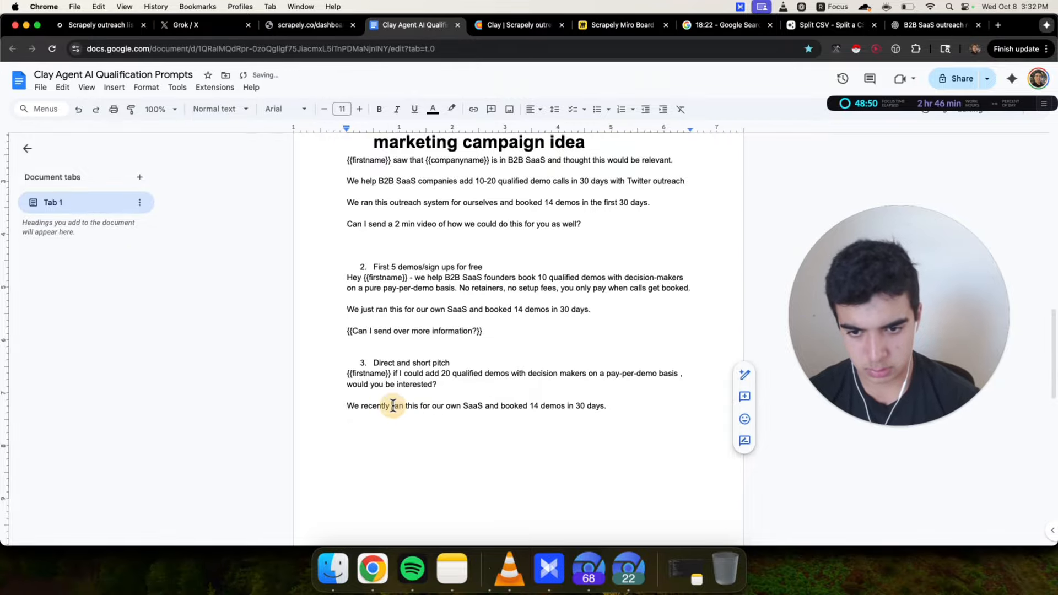
Change 'ran' to 'used' in the third pitch's proof line
text(used)
drag(391, 406, 342, 371)
click(625, 408)
click(604, 406)
click(636, 406)
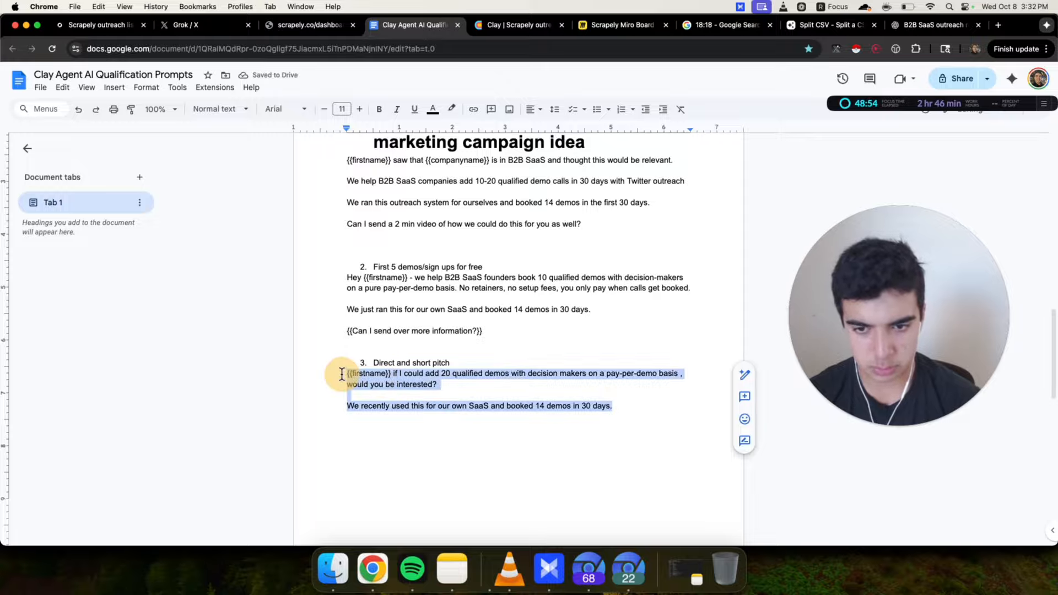
click(644, 406)
drag(639, 414, 342, 373)
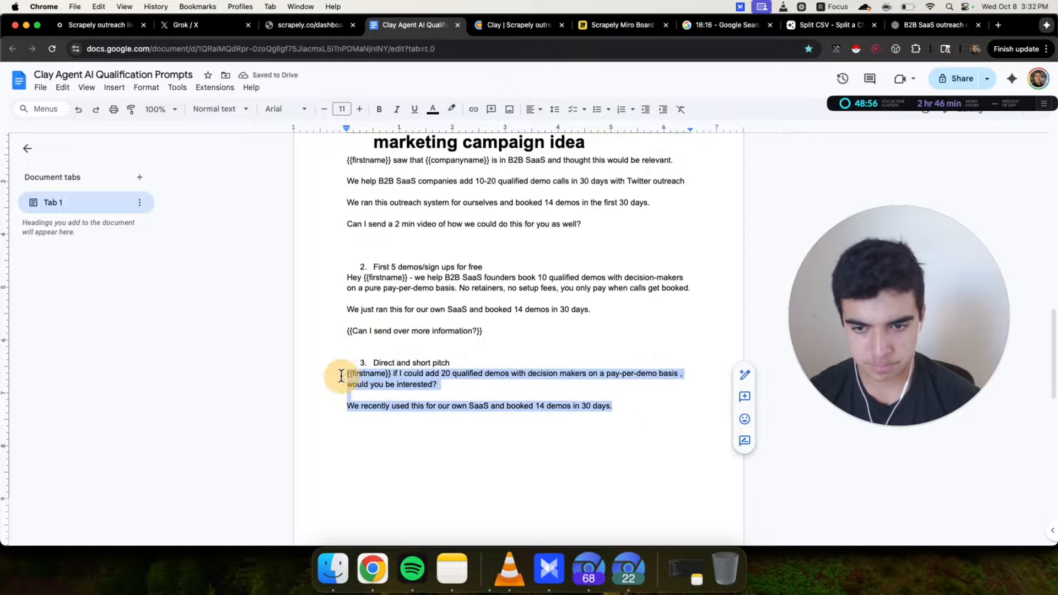
Prefix the third pitch's proof line with 'P.S.'
click(344, 408)
text(P.S.)
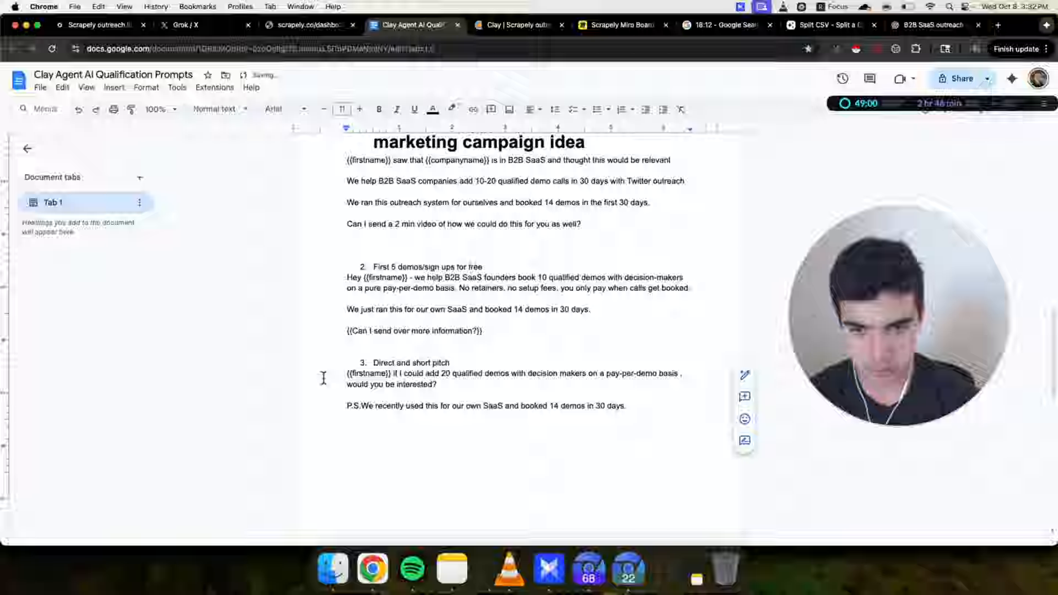
drag(324, 373, 664, 406)
click(667, 418)
click(650, 403)
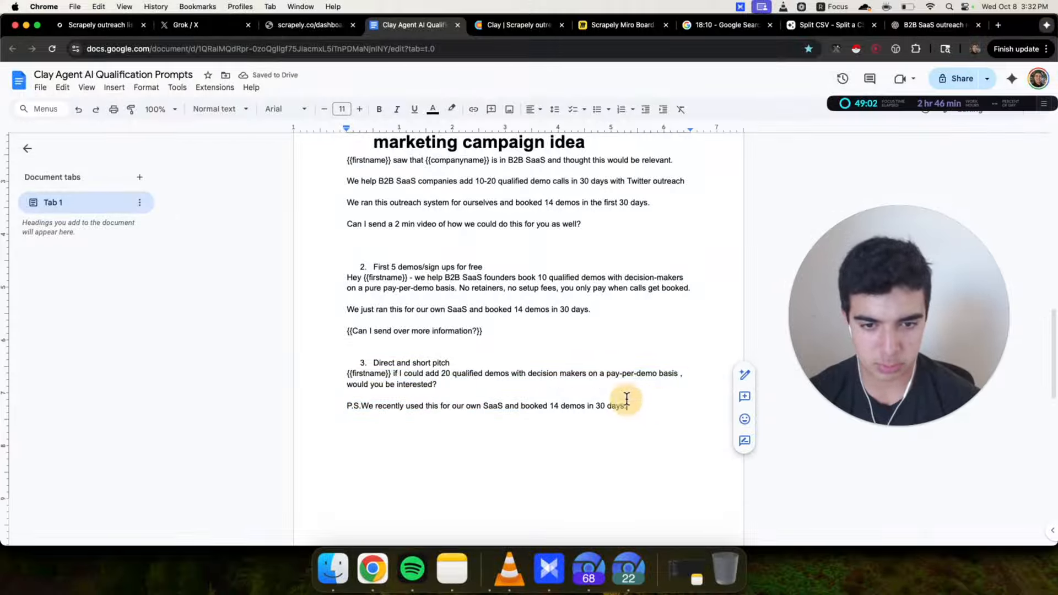
drag(331, 374, 331, 398)
click(515, 425)
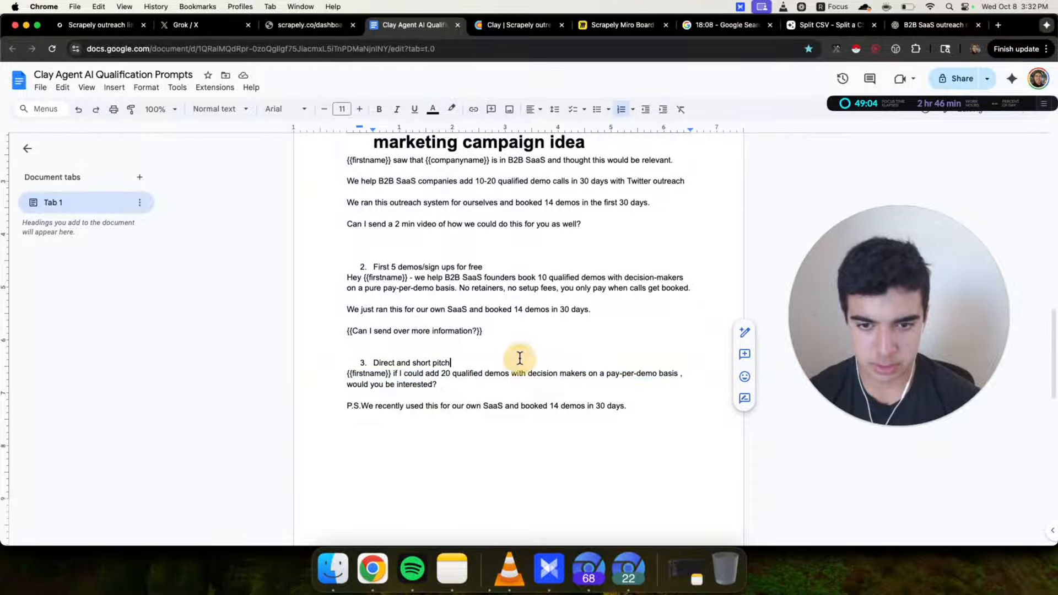
scroll(457, 375, down, 3)
scroll(354, 264, up, 2)
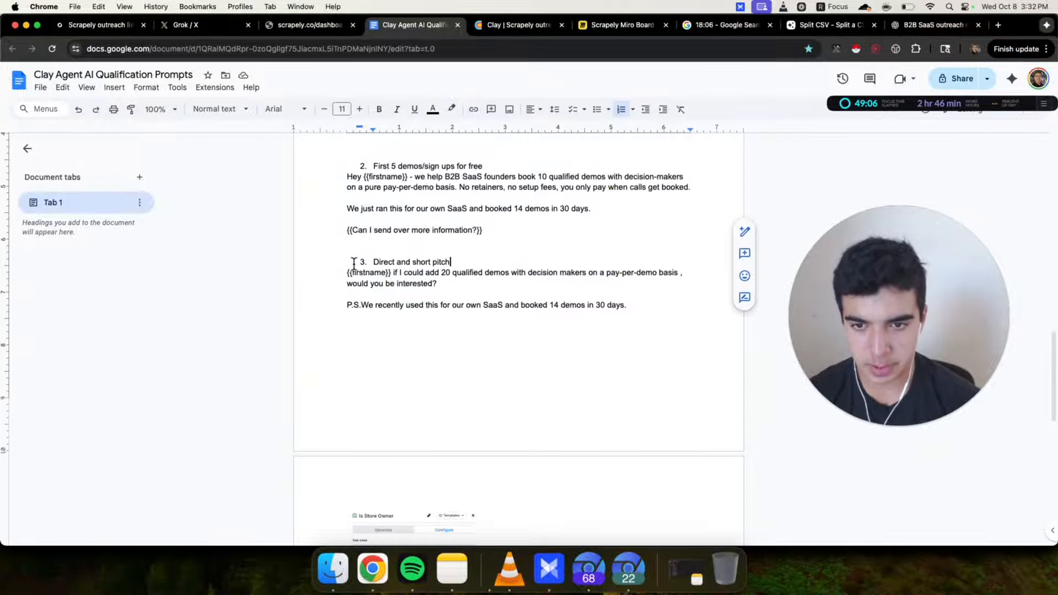
drag(343, 339, 672, 335)
click(644, 335)
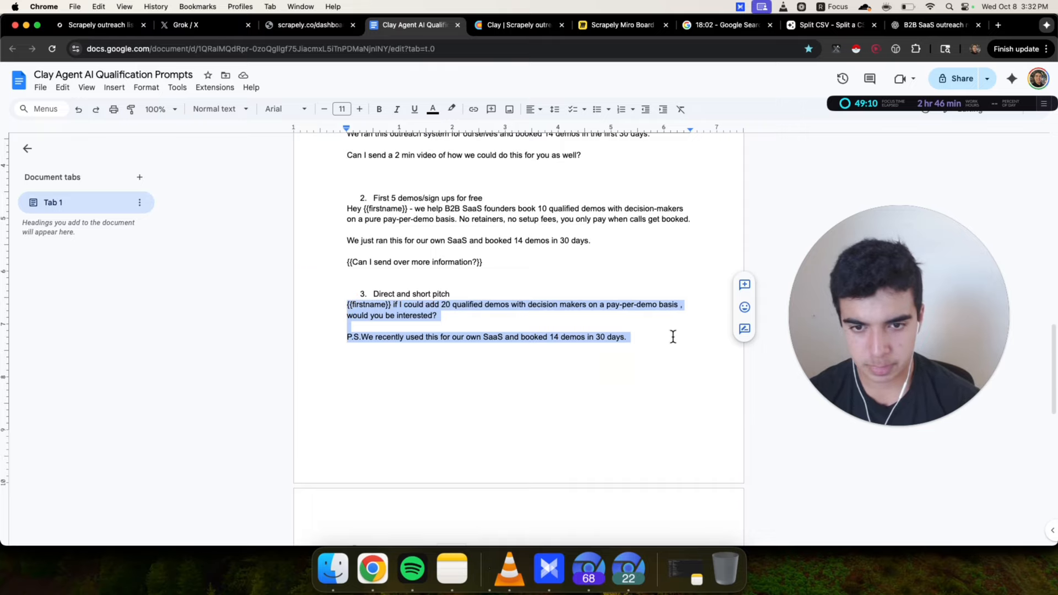
click(666, 335)
Set the first idea's heading 'Lead magnet - free Twitter marketing campaign idea' to font size 11
scroll(665, 338, up, 2)
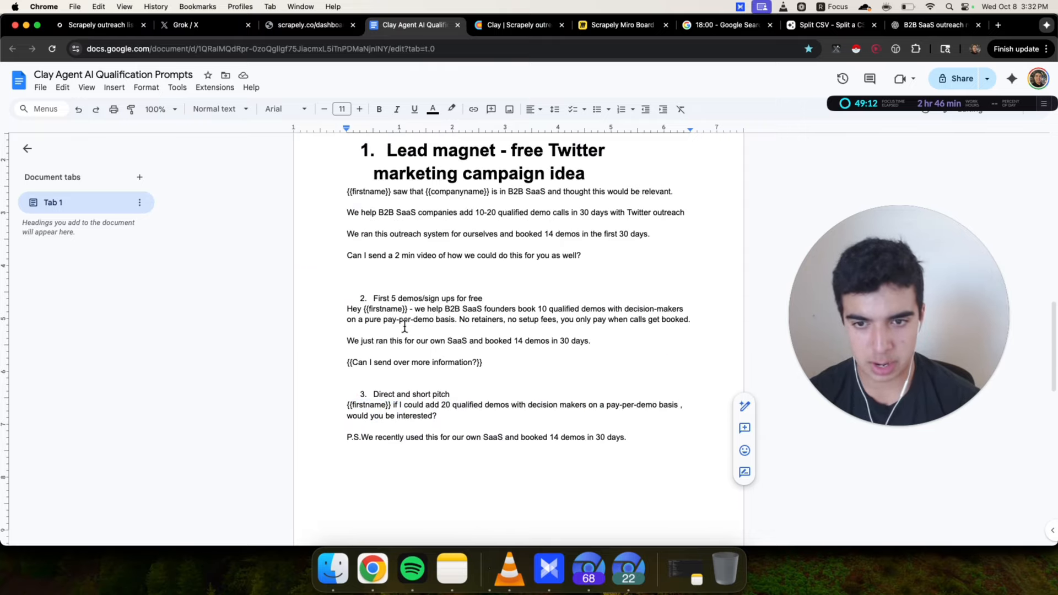
drag(607, 176, 349, 158)
click(342, 108)
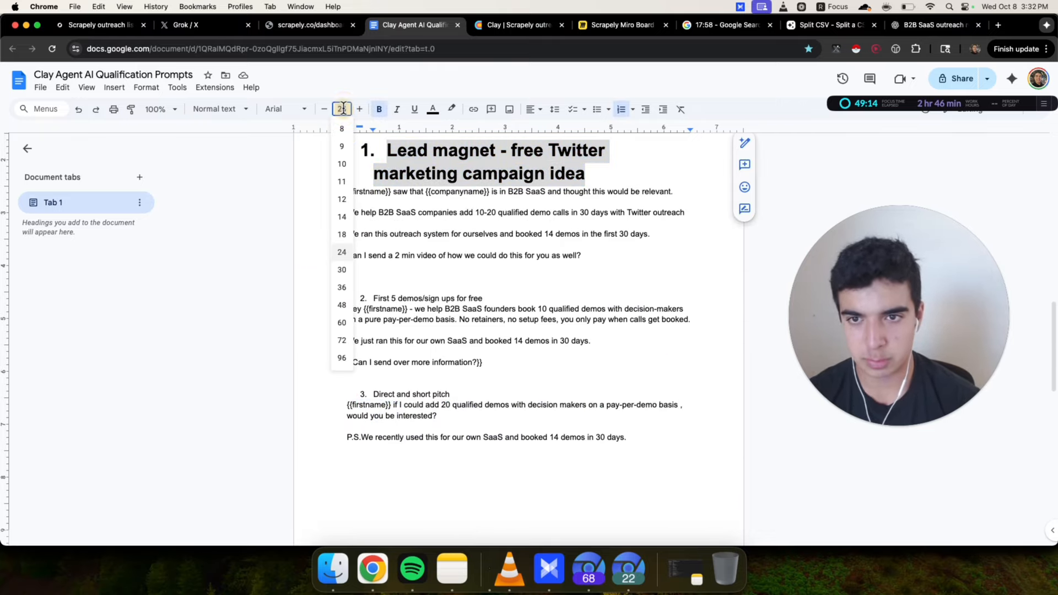
text(11)
key(Return)
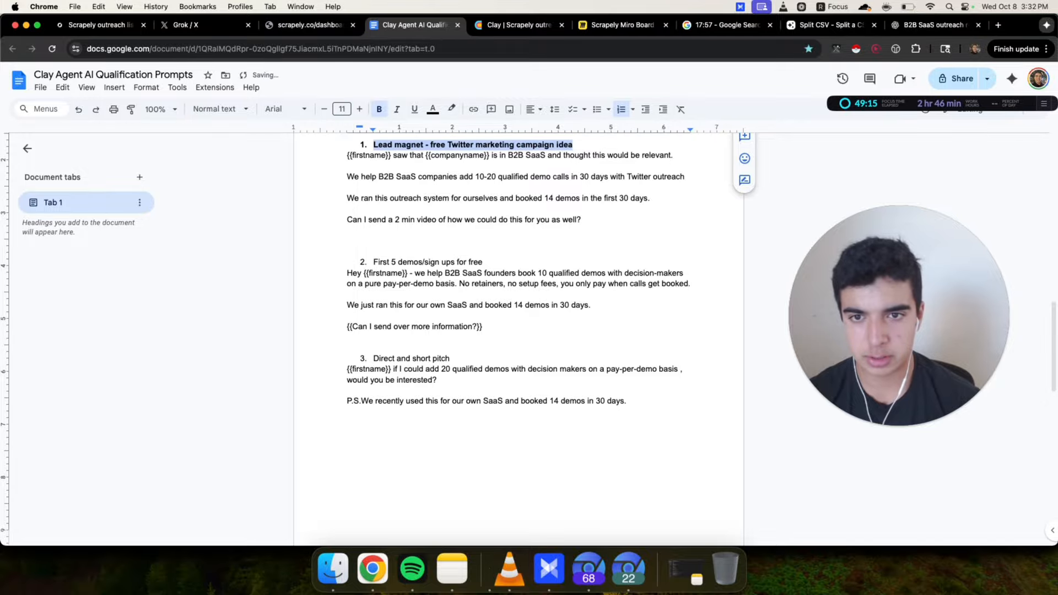
Bold the second and third idea headings
triple_click(394, 263)
click(379, 109)
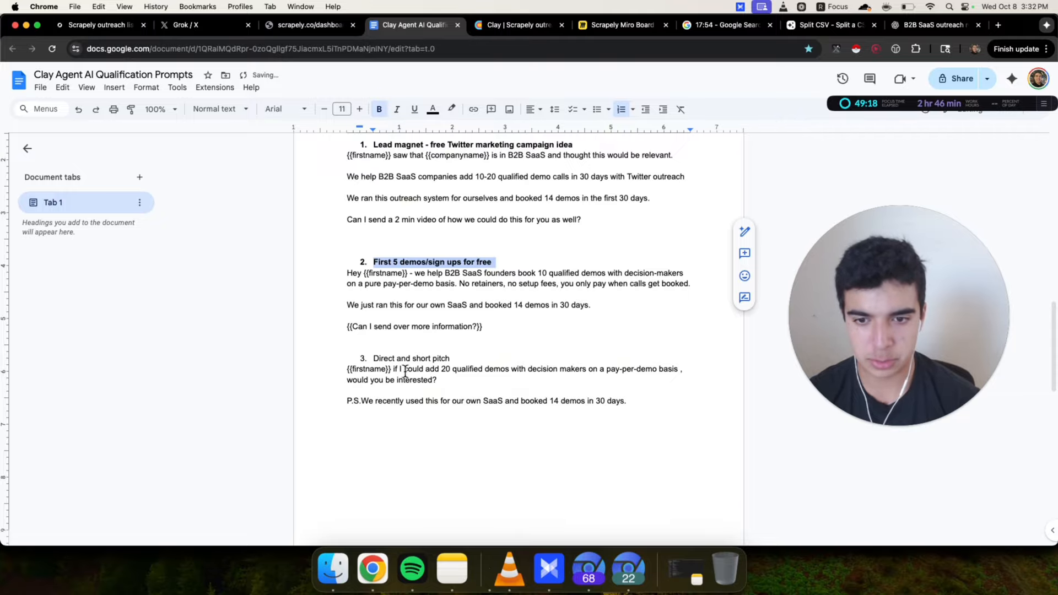
triple_click(408, 359)
click(379, 109)
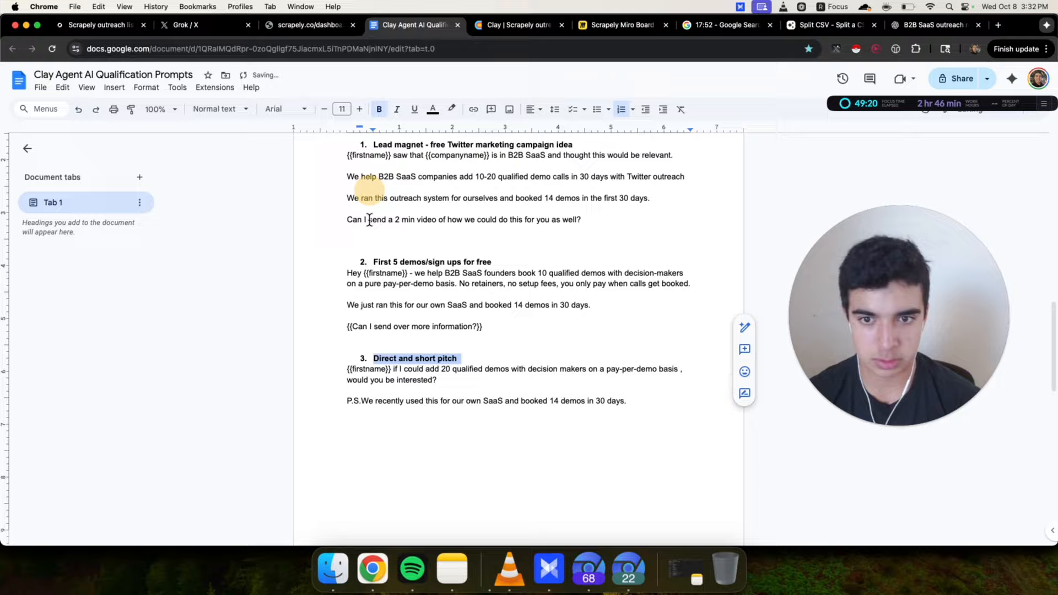
click(504, 330)
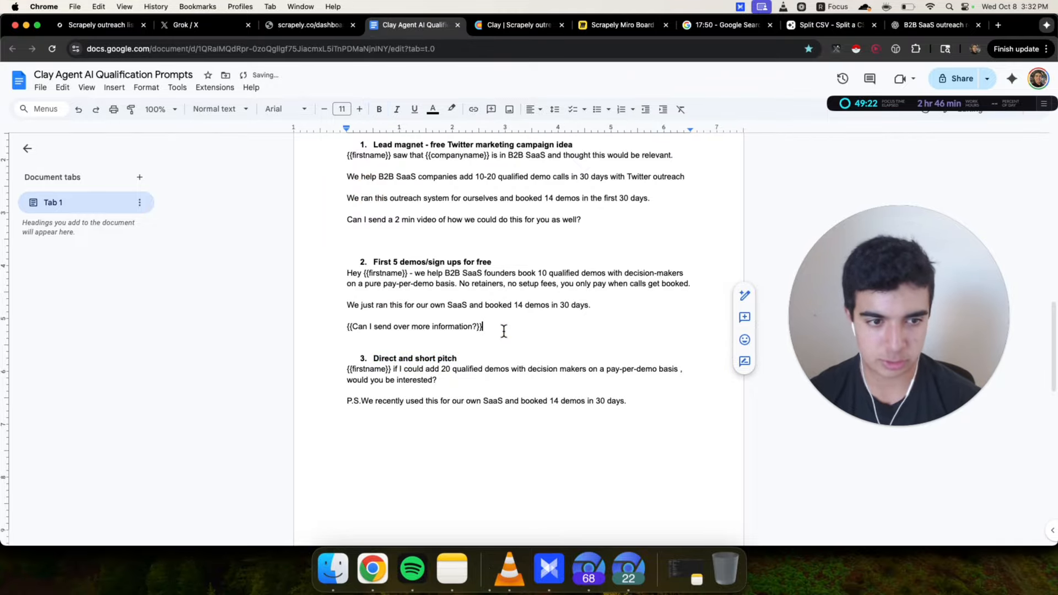
Replace the second idea's copy with ChatGPT's rewrite of the first-5-free-demos pitch
drag(332, 283, 539, 343)
click(540, 322)
drag(341, 301, 634, 303)
click(635, 303)
drag(323, 274, 552, 330)
click(553, 328)
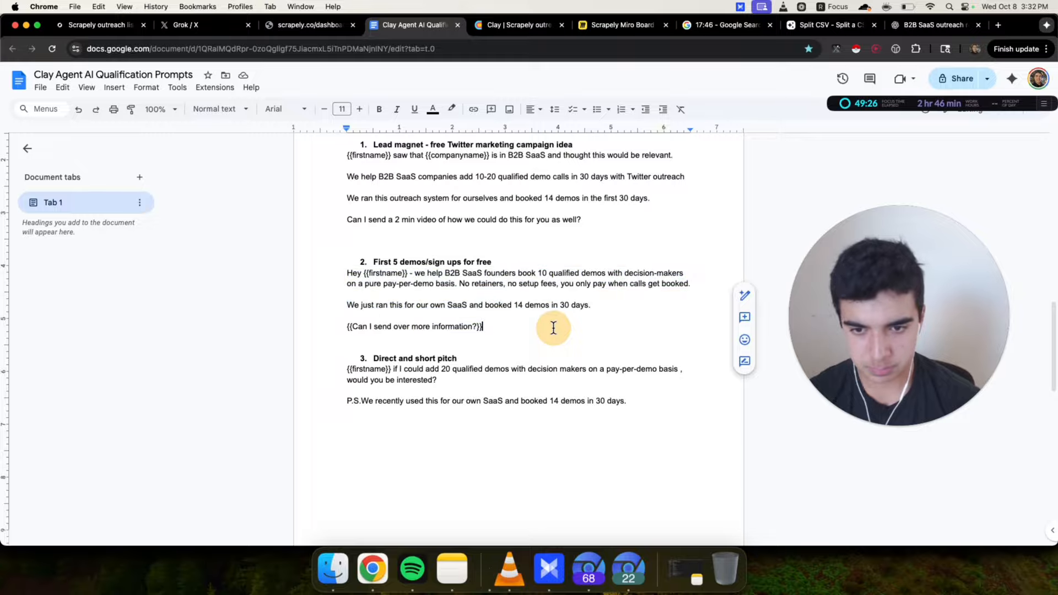
drag(340, 368, 650, 404)
click(646, 398)
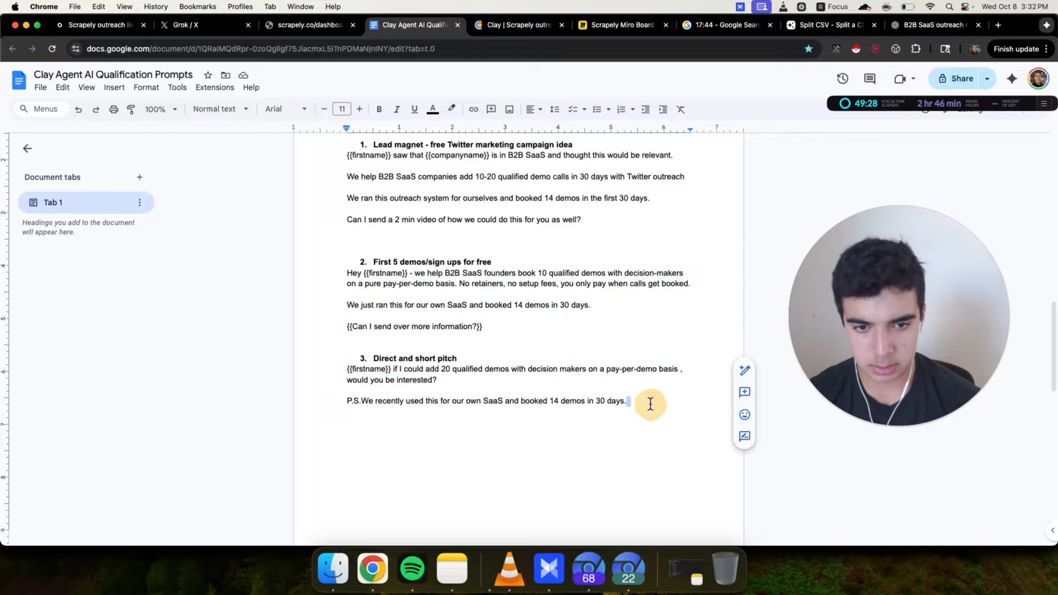
click(344, 372)
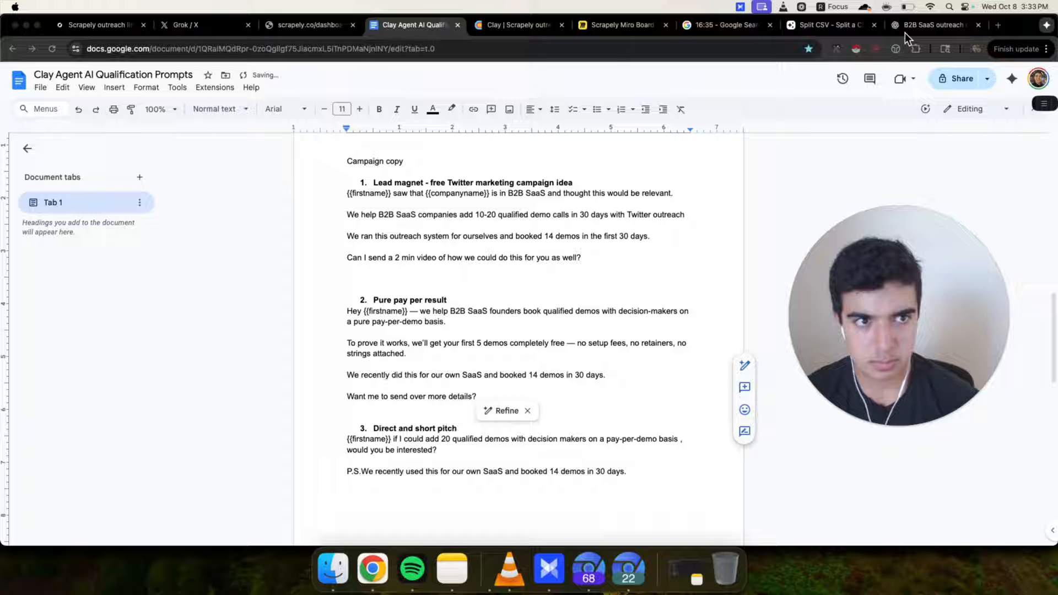
drag(904, 32, 490, 30)
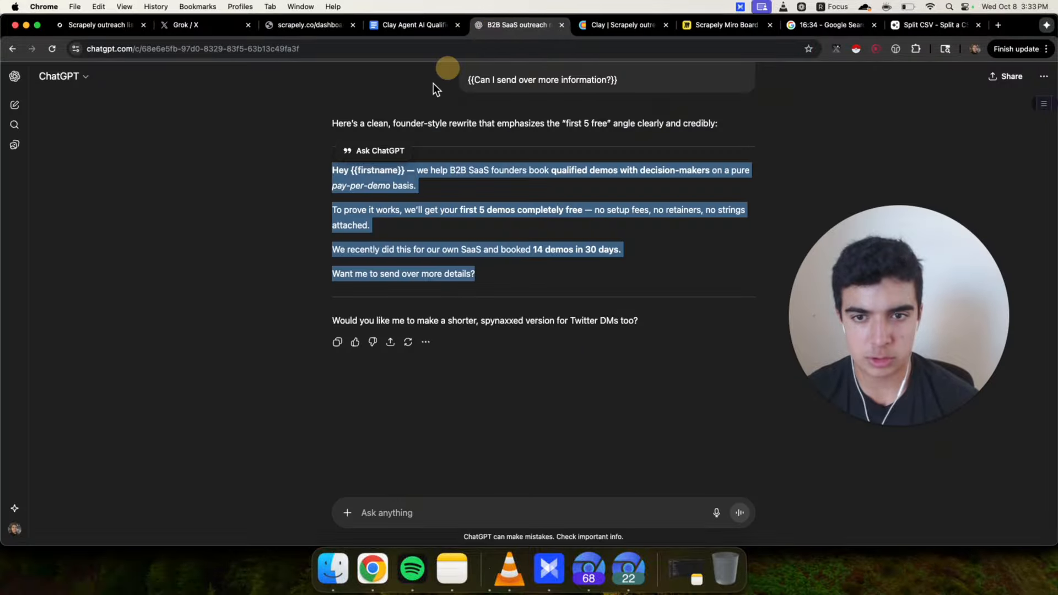
click(534, 102)
click(405, 26)
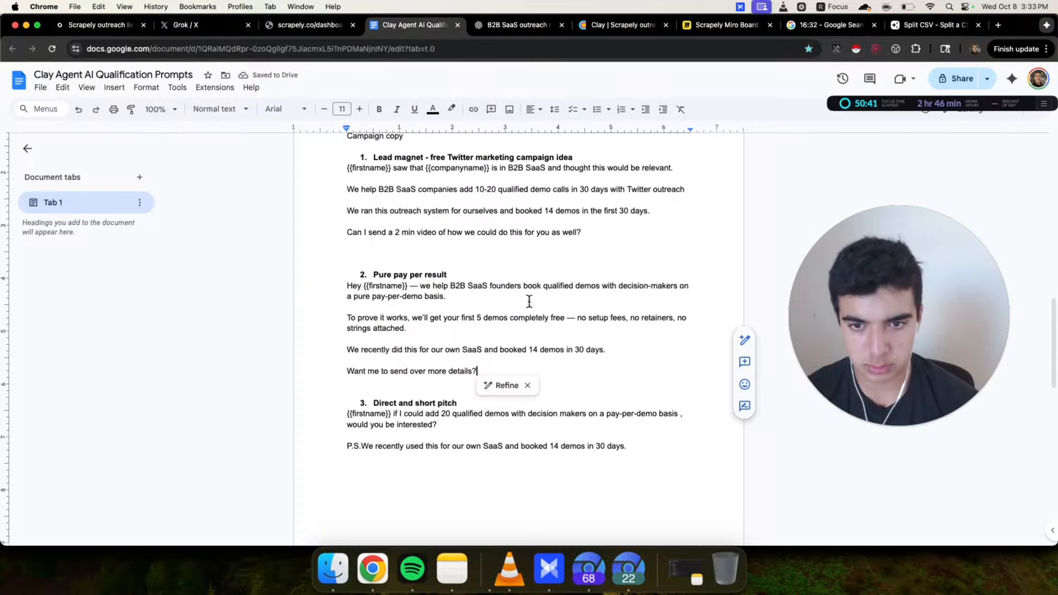
Rename the second idea's heading to '5 free demos'
click(450, 274)
drag(451, 274, 372, 274)
text(5 f)
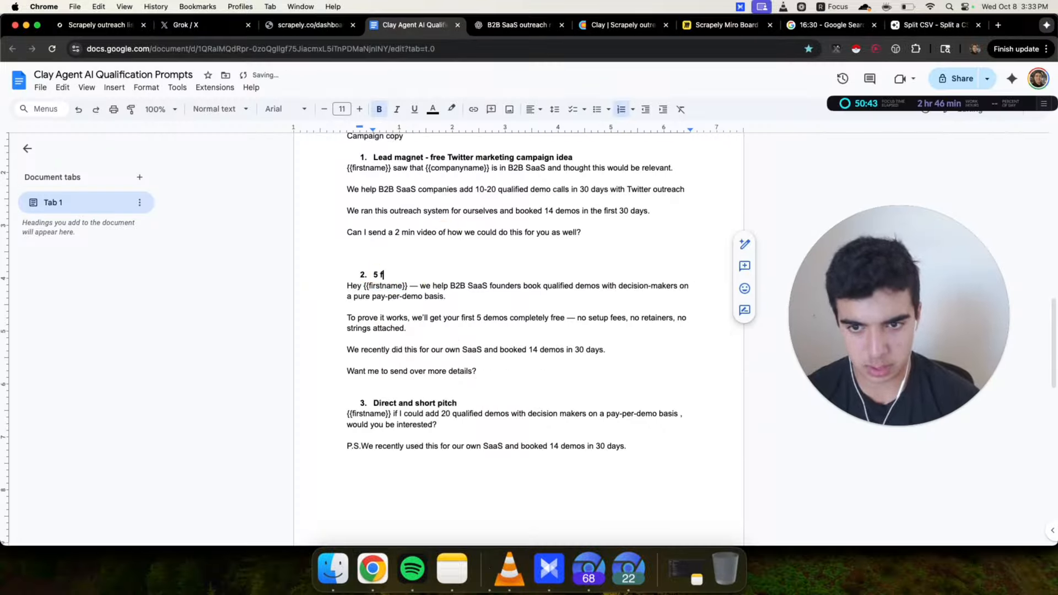
Replace the em dashes in the second idea with a hyphen after the greeting and a comma after 'completely free'
click(574, 317)
key(BackSpace)
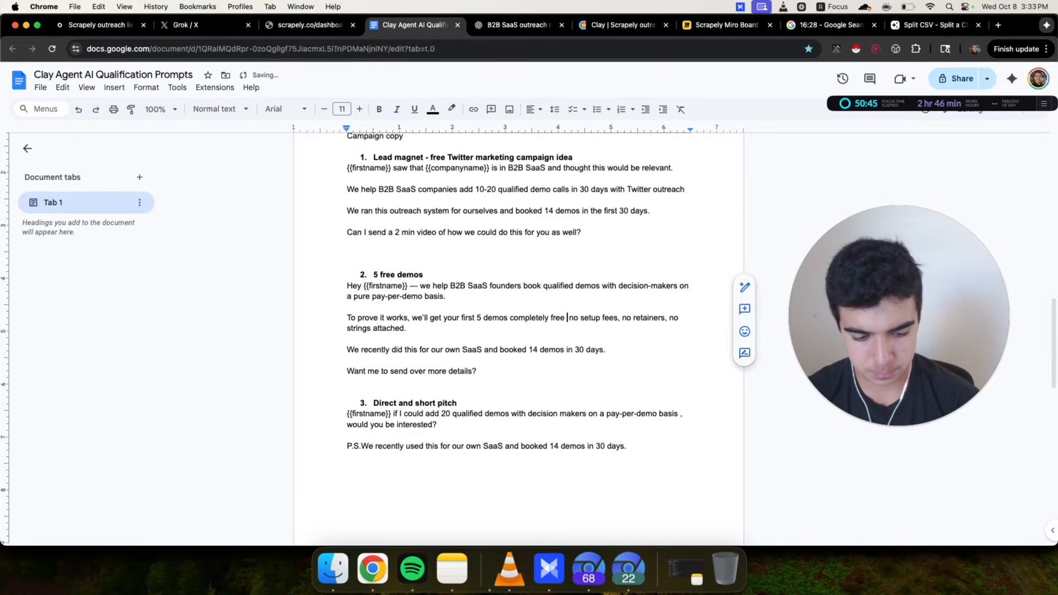
text(-)
click(414, 286)
key(BackSpace)
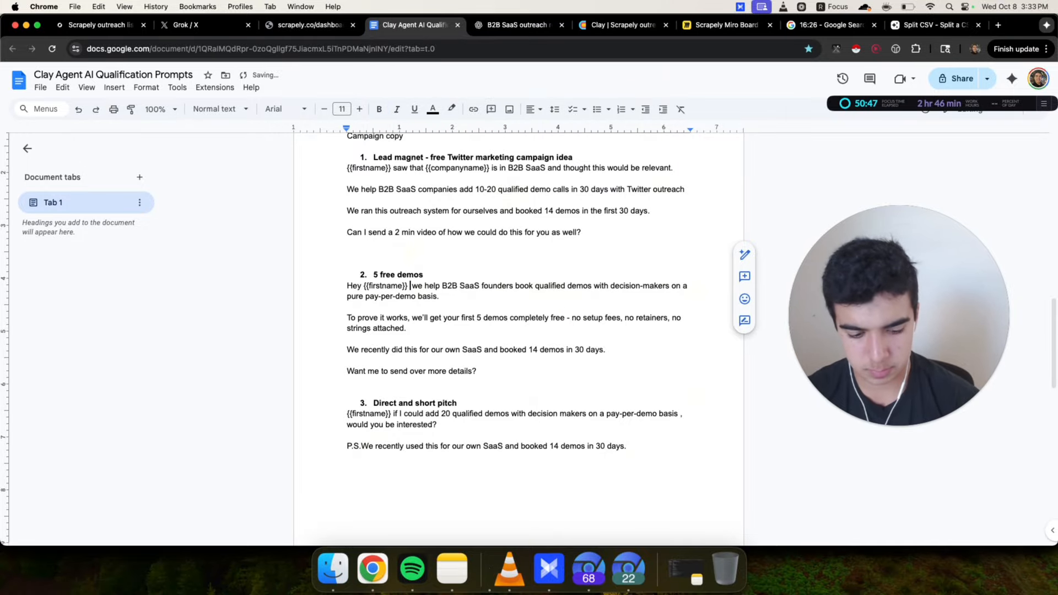
text(-)
key(BackSpace)
text(,)
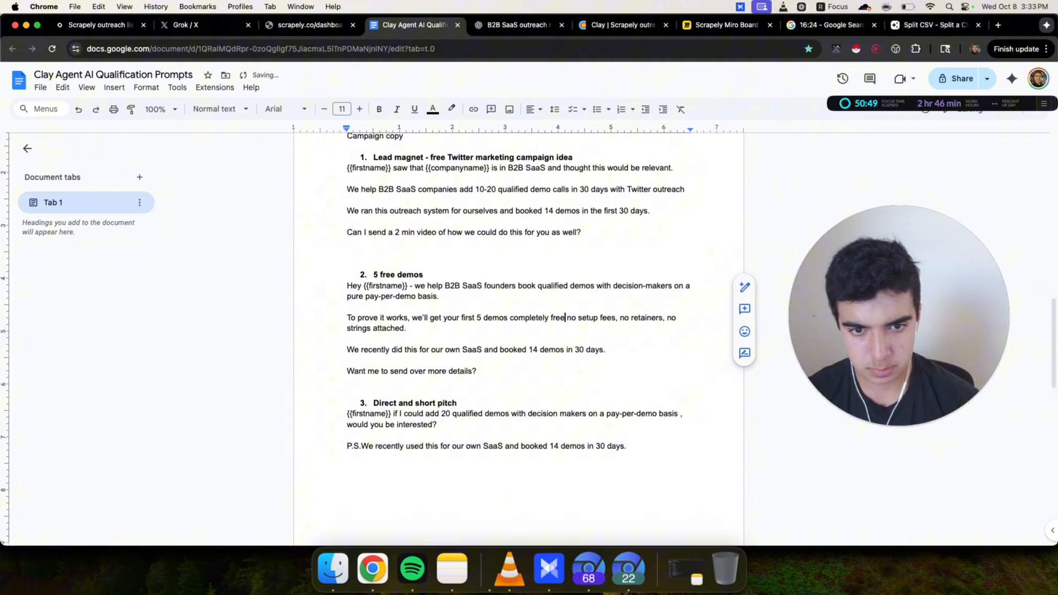
click(566, 329)
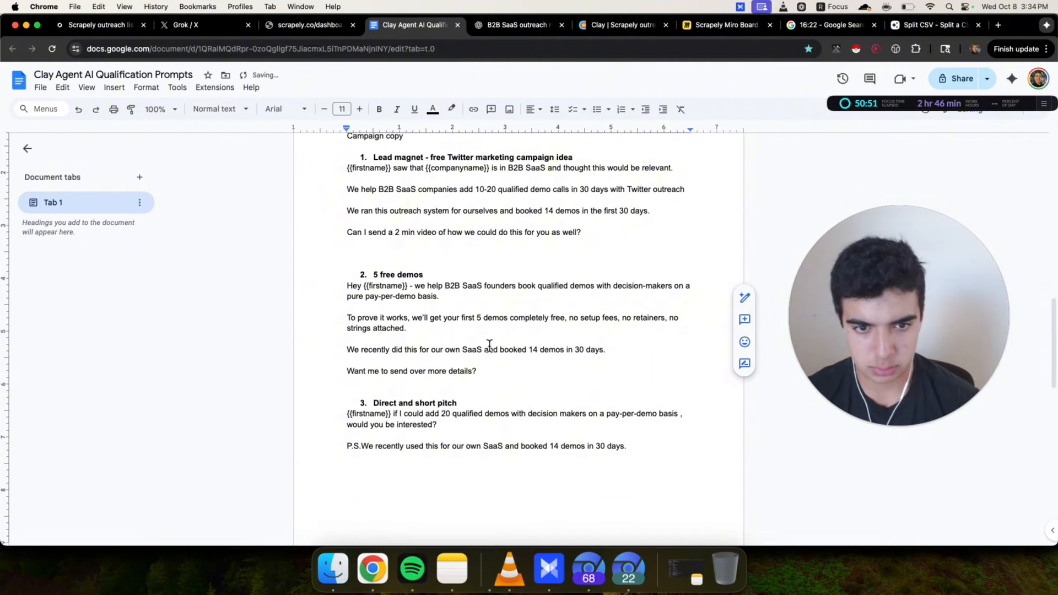
Turn the perks into spintax '{{no setup fees|no retainers|no strings attached}}' and delete the leftover duplicate phrase
click(571, 318)
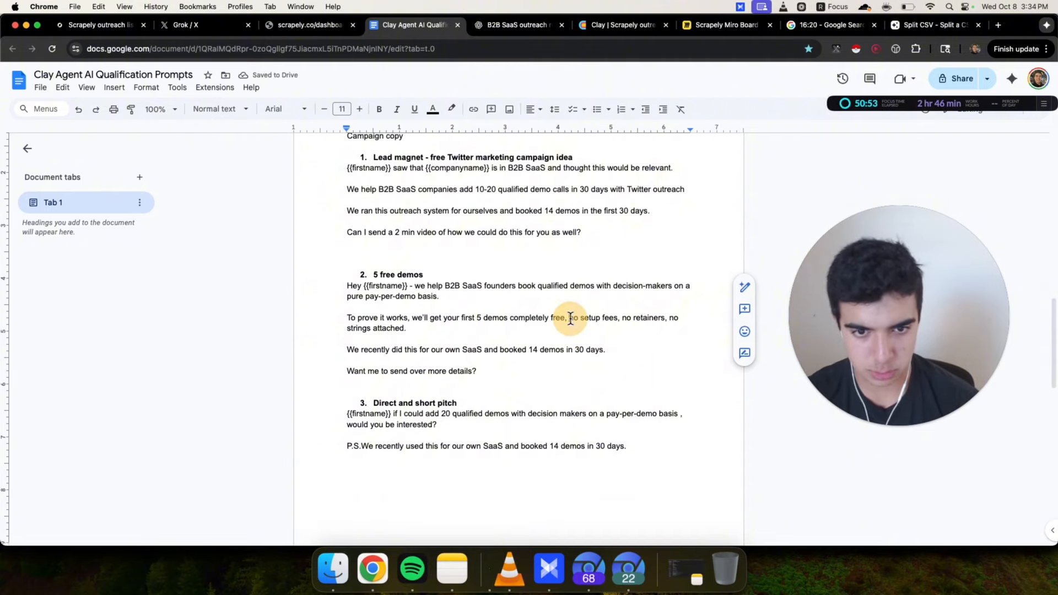
text({{)
click(625, 319)
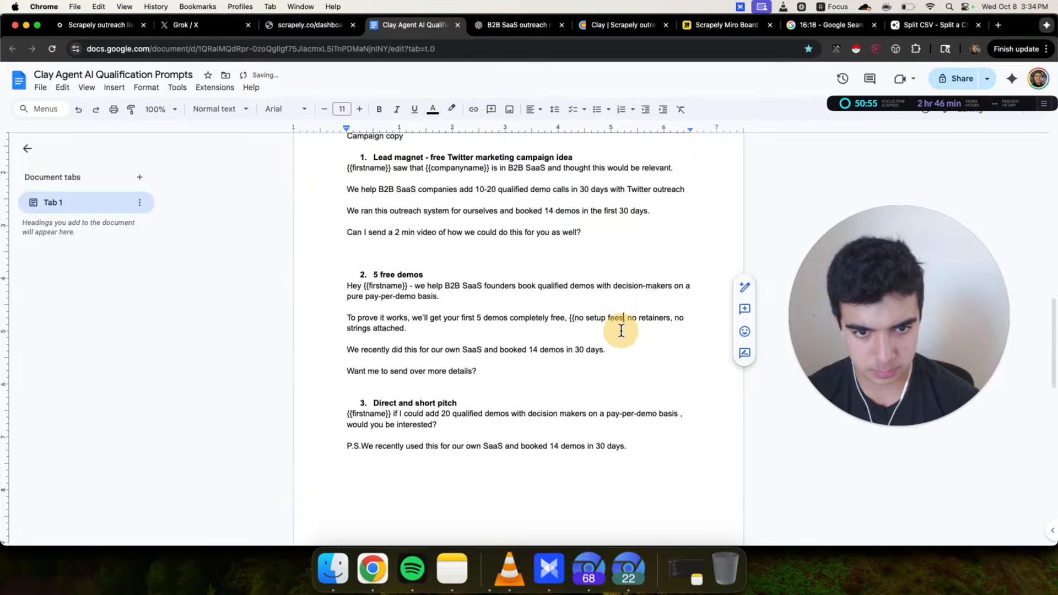
text(}no retainer)
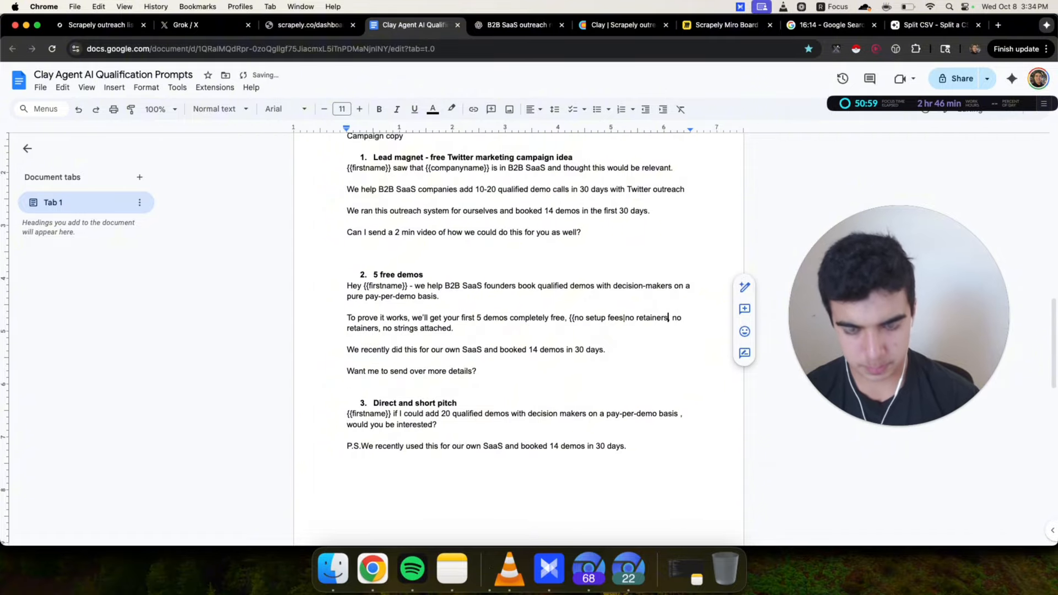
text(s|no strings attache)
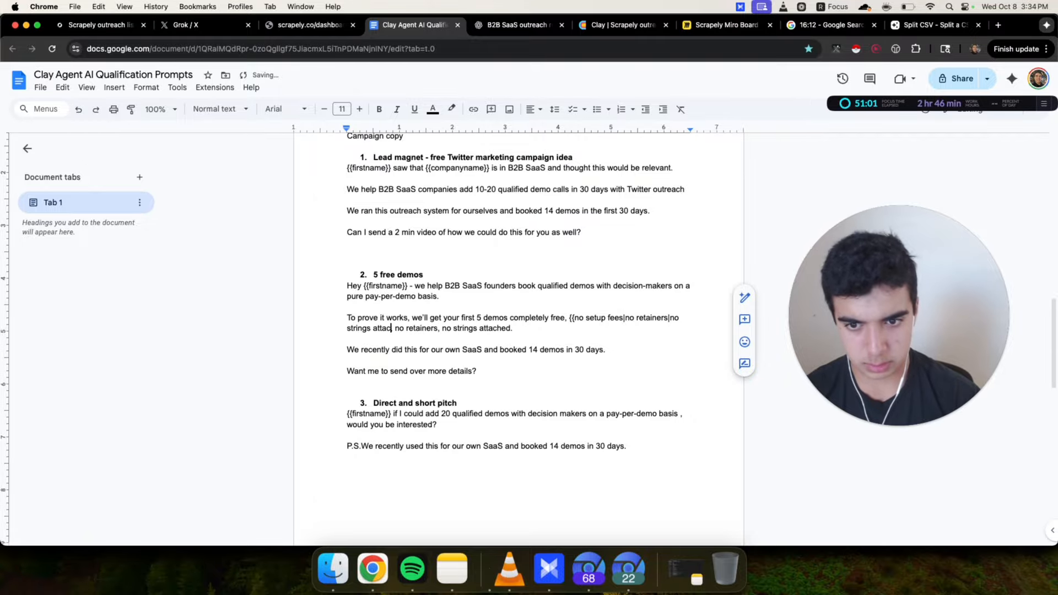
text(d}})
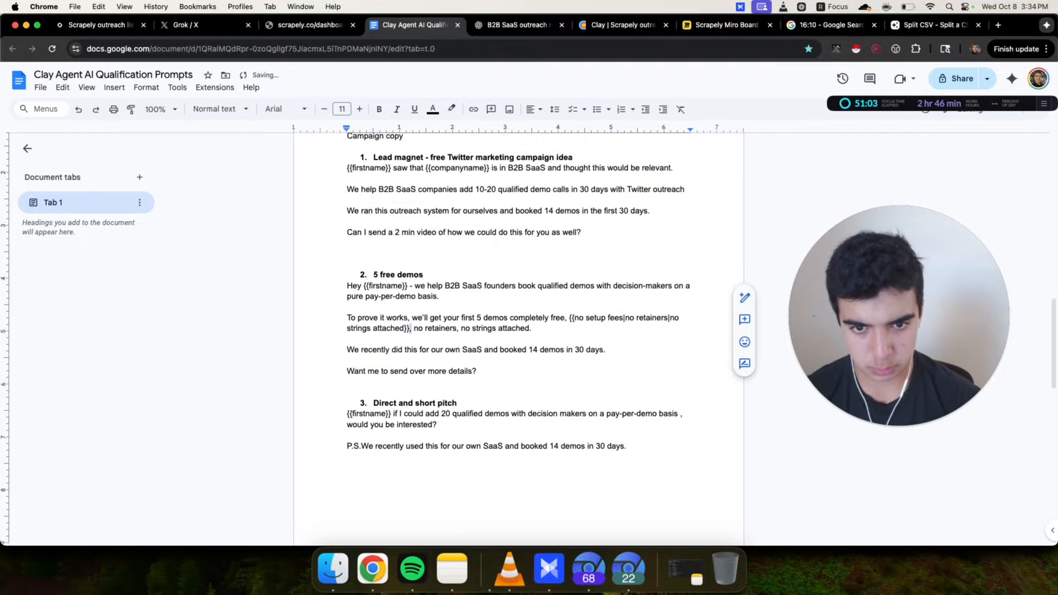
shift+click(531, 328)
key(BackSpace)
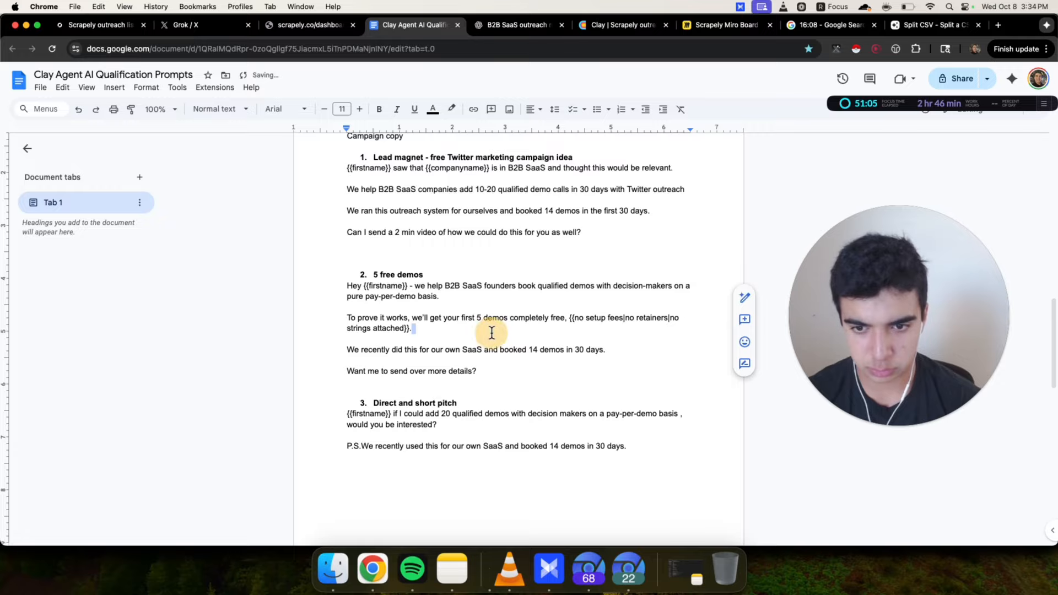
Copy the second idea's body and ask ChatGPT to spintax all of it more, using {{}} double brackets
drag(346, 286, 451, 288)
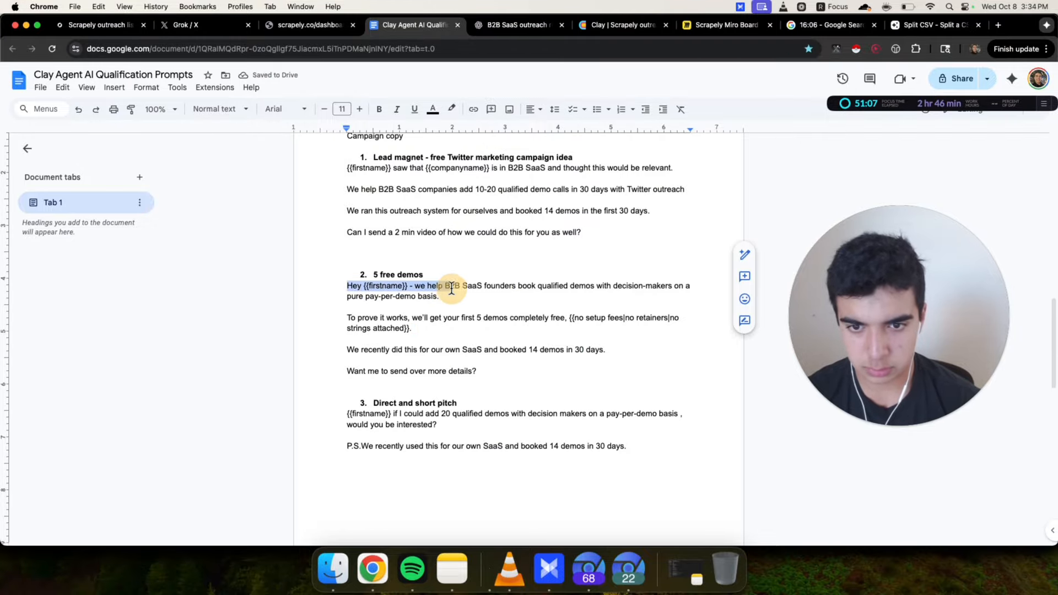
click(478, 291)
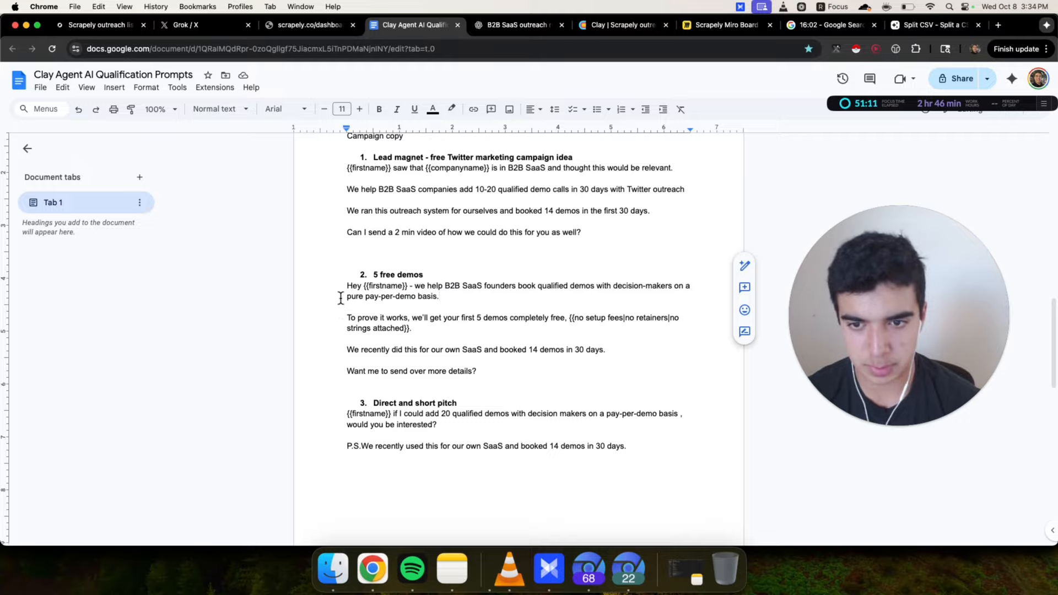
drag(346, 287, 567, 373)
key(cmd+c)
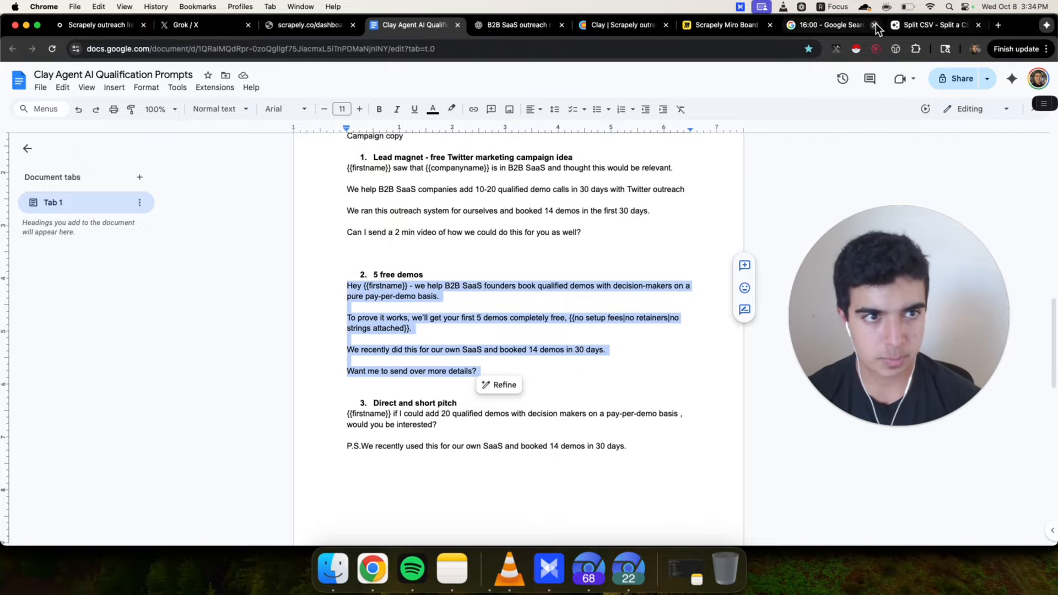
click(524, 28)
text(please sp)
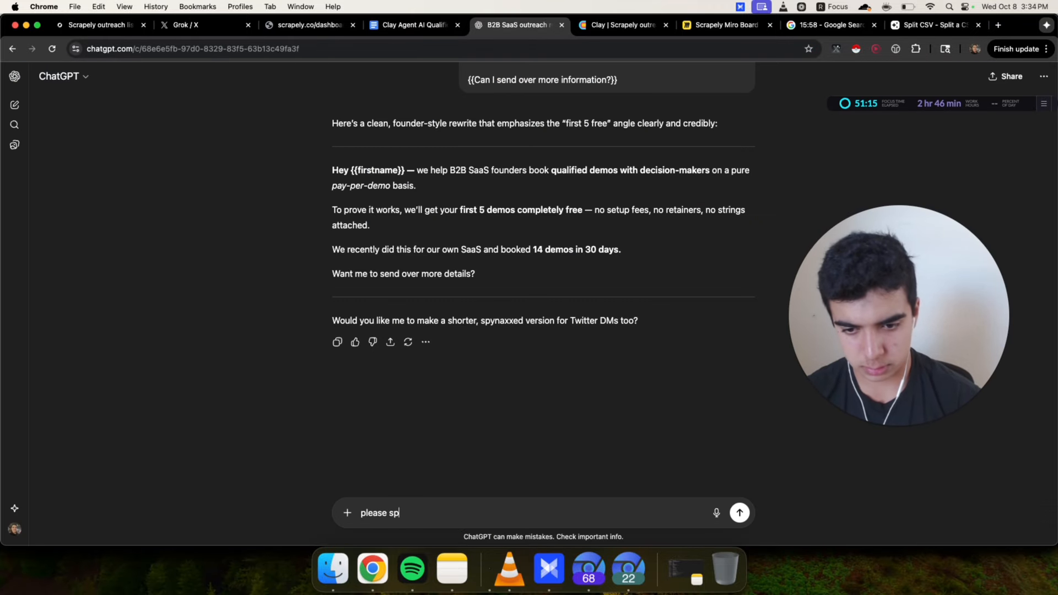
text(yntax all of this mo)
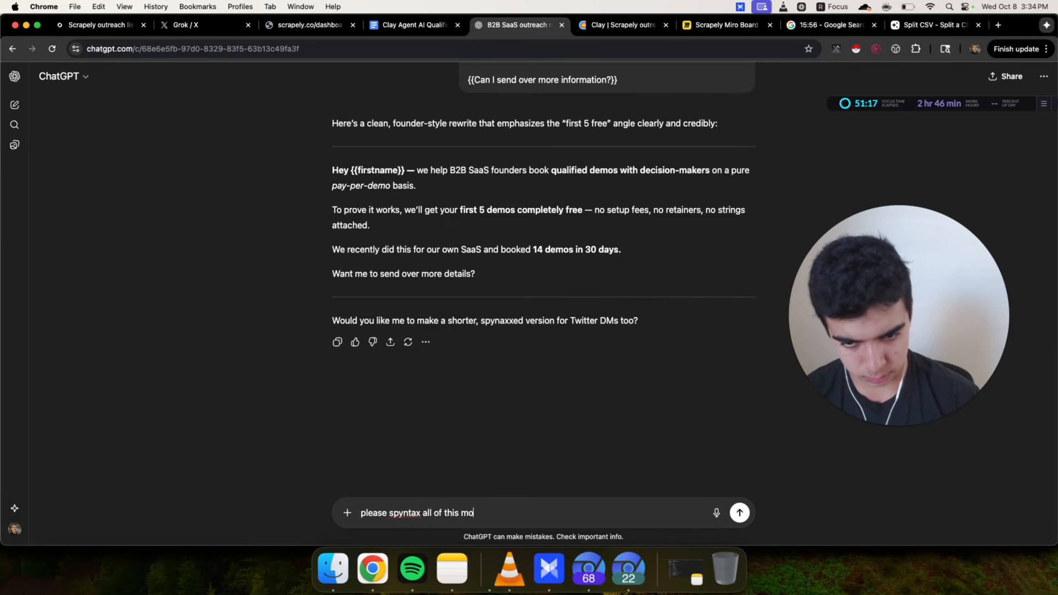
text(re)
key(shift+Return)
key(cmd+v)
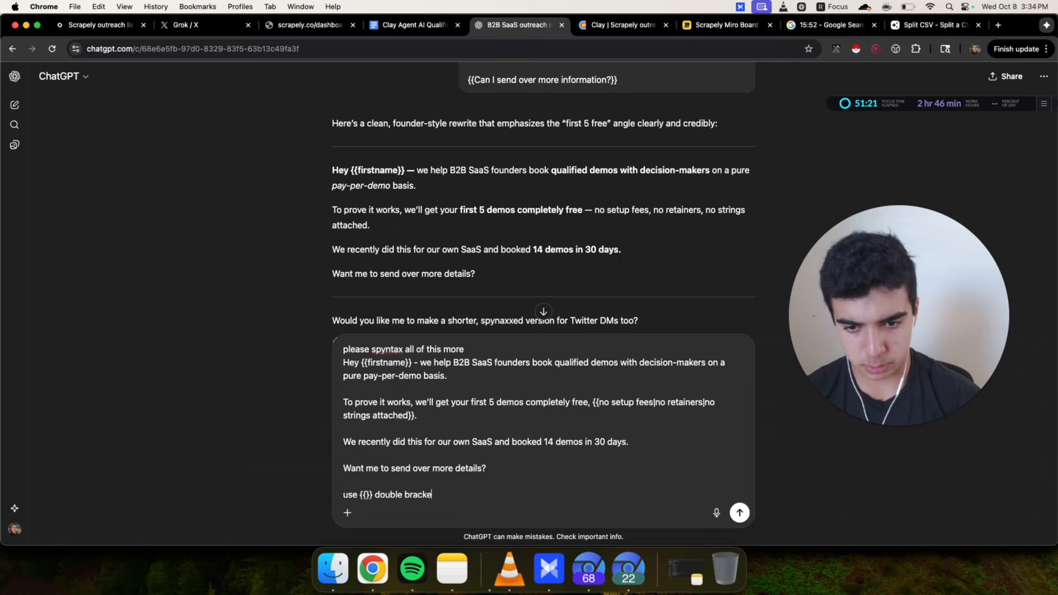
text(ts for spyntax)
key(Return)
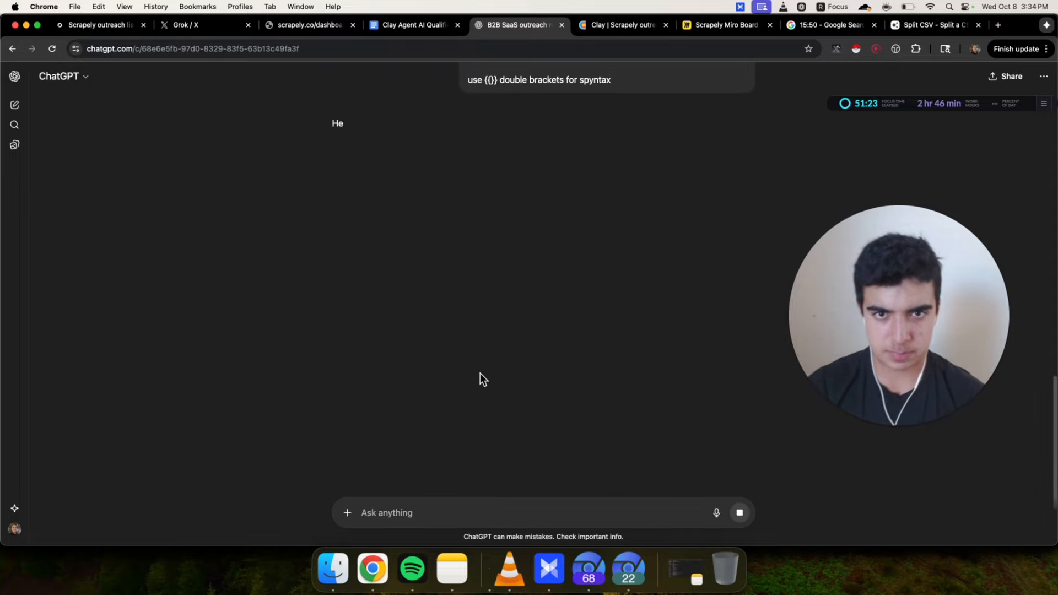
Replace the second idea's body with ChatGPT's fully spintaxed version
drag(325, 175, 302, 348)
key(super+c)
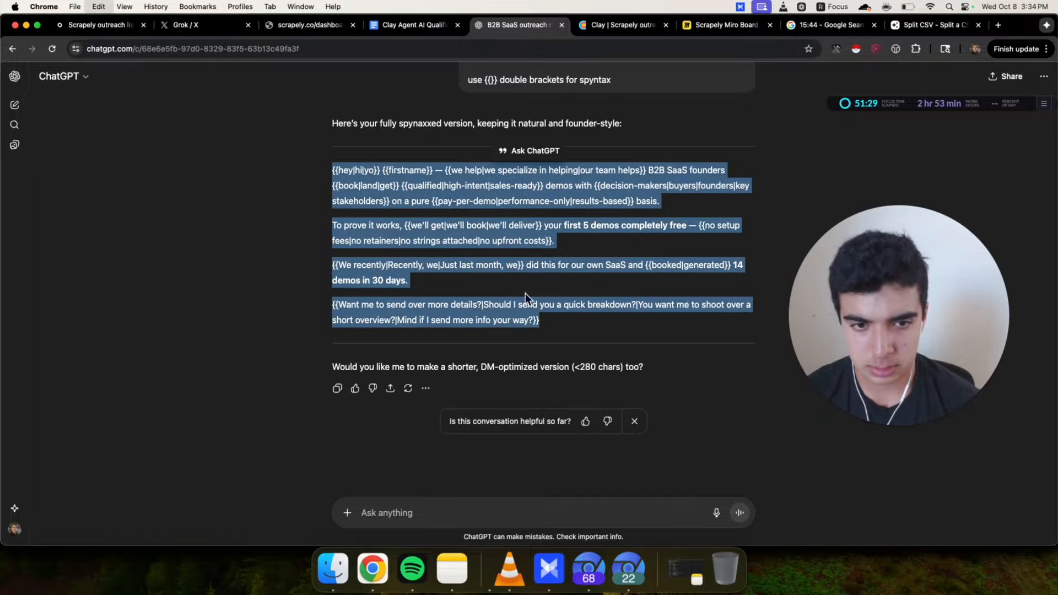
click(408, 30)
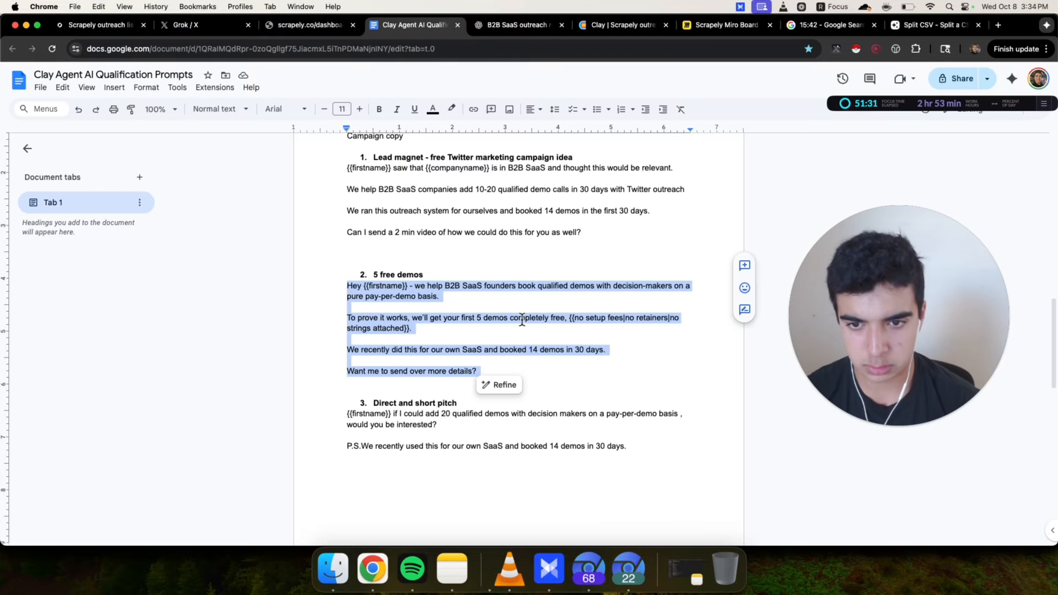
key(super+v)
Change the greeting spintax in the second idea to '{{Hello|Hi|Hey}}'
drag(390, 285, 350, 285)
double_click(358, 285)
text(Hello)
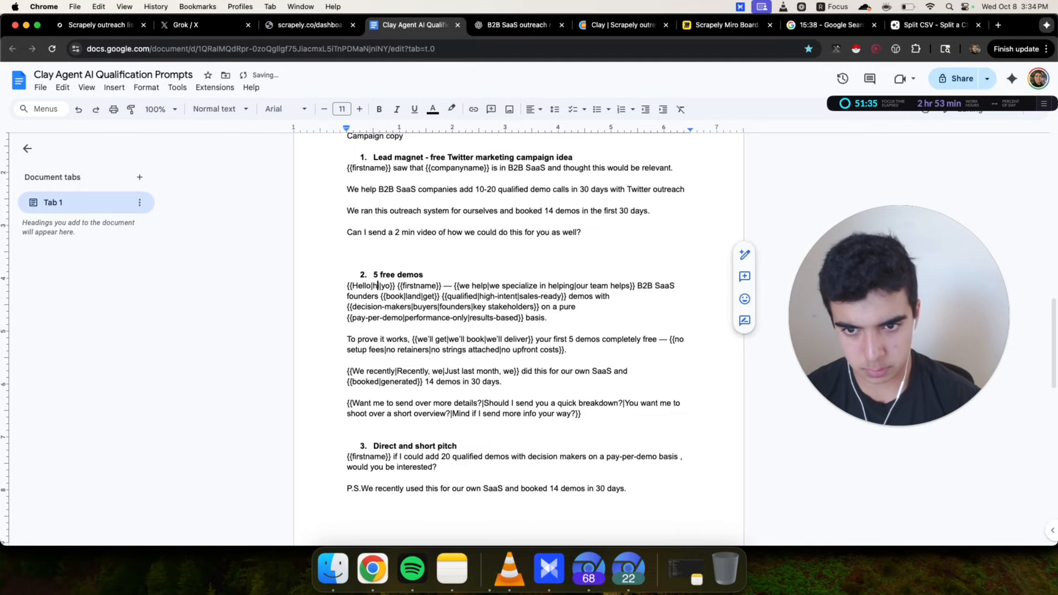
key(Delete)
key(Delete)
key(Delete)
text(|Hi)
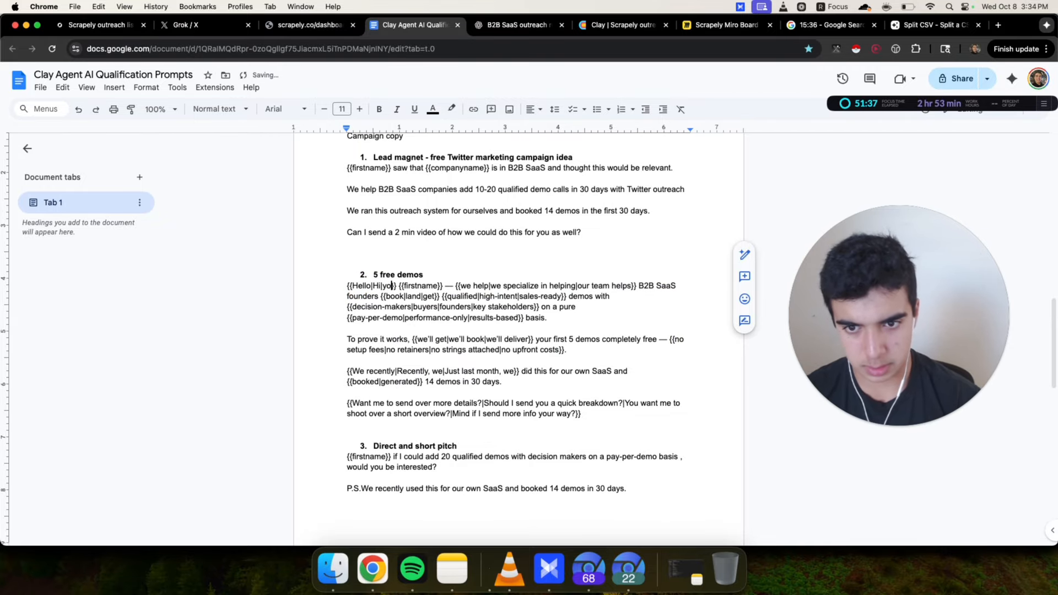
key(BackSpace)
key(BackSpace)
text(Hey)
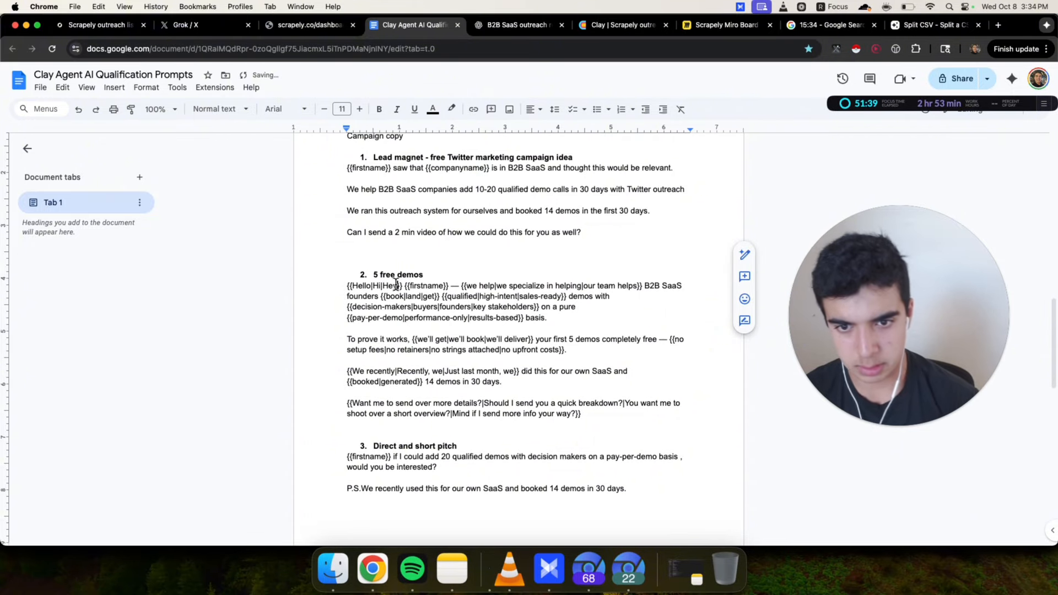
Replace the em dash after {{firstname}} with a hyphen and remove the 'we specialize in helping' variant
click(458, 290)
key(BackSpace)
key(BackSpace)
key(BackSpace)
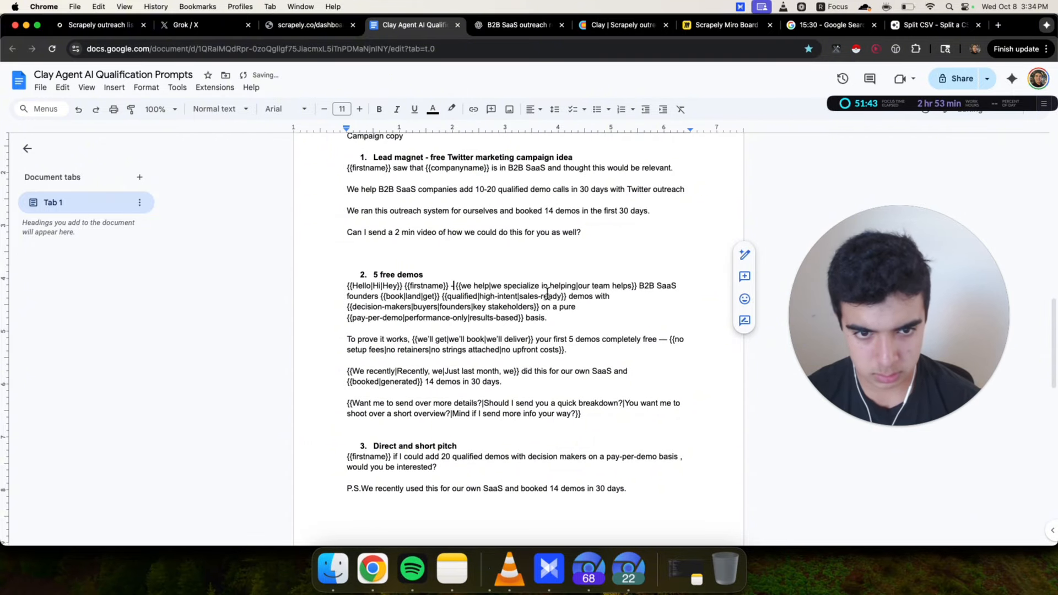
drag(504, 286, 574, 286)
key(BackSpace)
key(BackSpace)
key(BackSpace)
key(BackSpace)
key(BackSpace)
key(BackSpace)
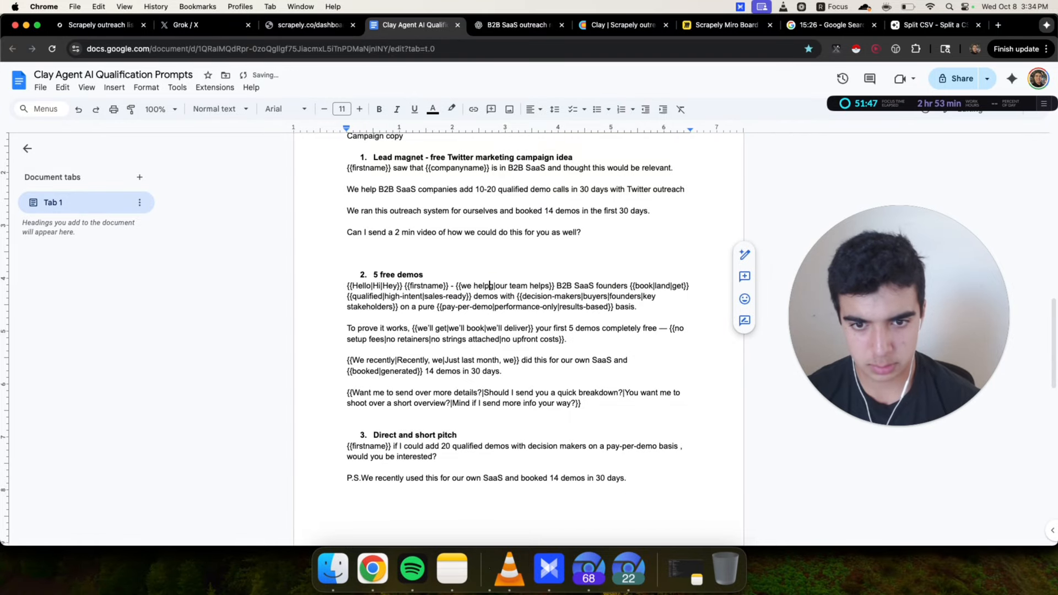
key(BackSpace)
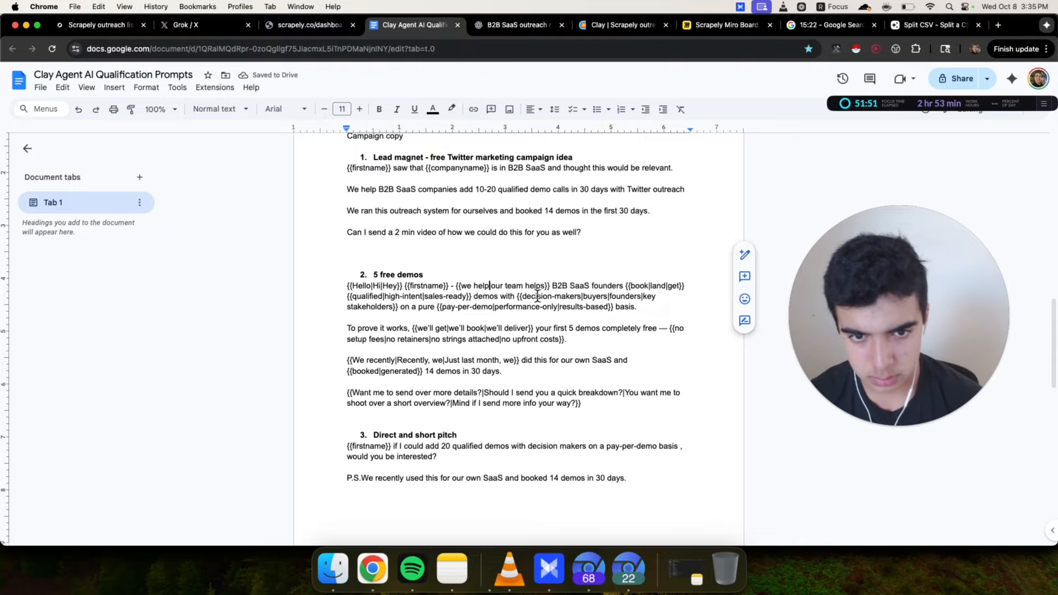
Remove the 'key stakeholders' option from the decision-makers spintax in the second idea
drag(549, 286, 663, 306)
click(663, 306)
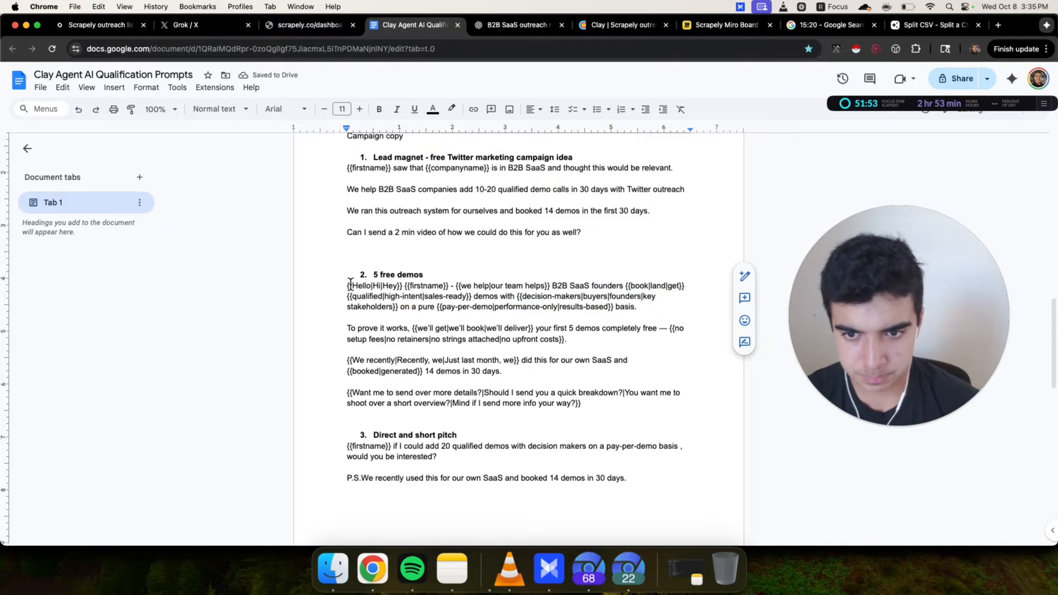
drag(450, 296, 670, 299)
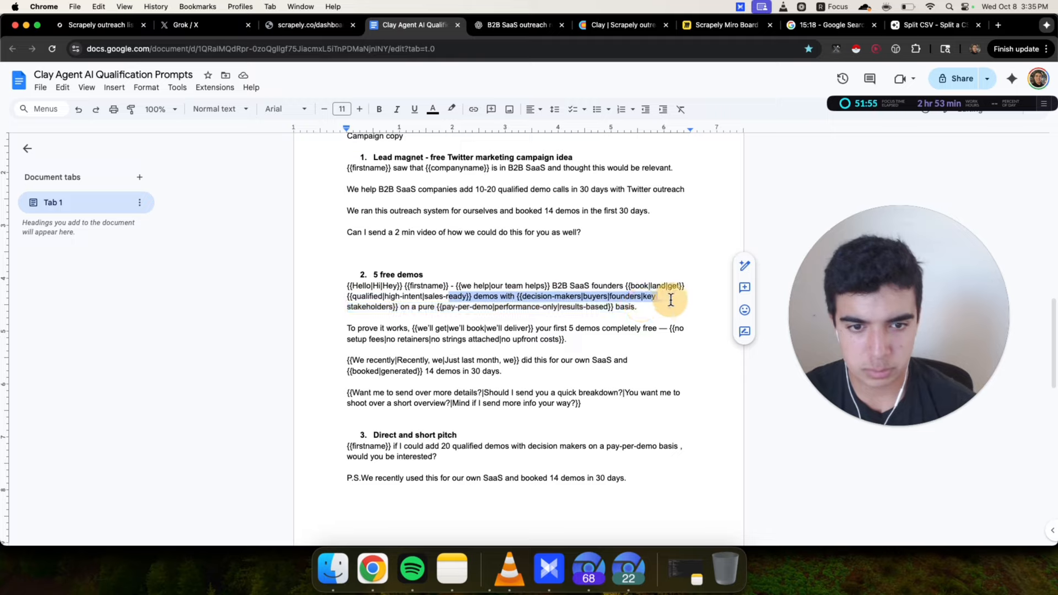
click(660, 306)
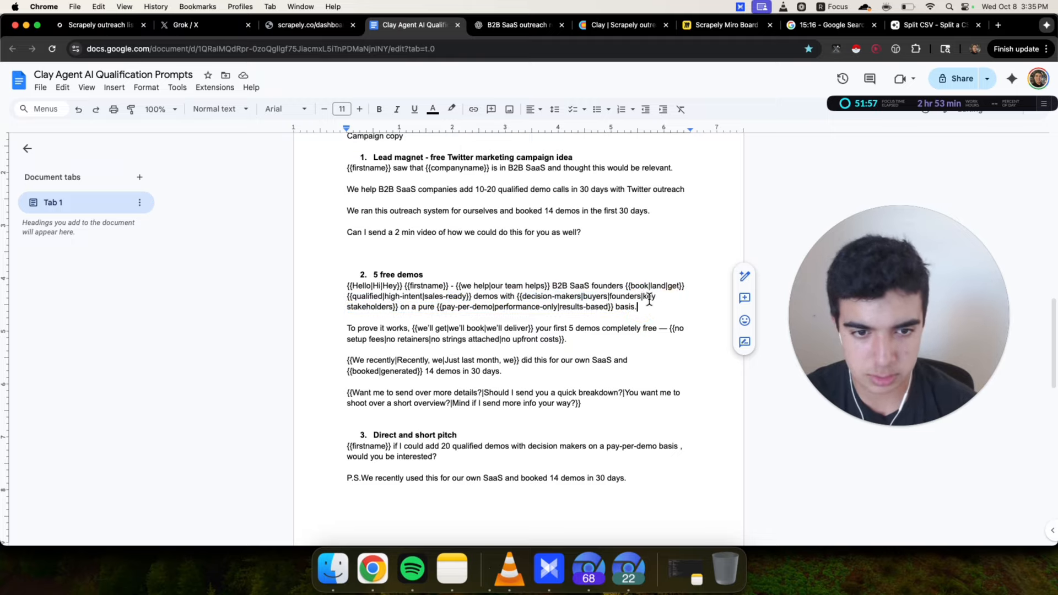
drag(642, 297, 607, 312)
key(BackSpace)
Delete the word 'pure' before the pay-per-demo spintax
click(581, 310)
click(323, 288)
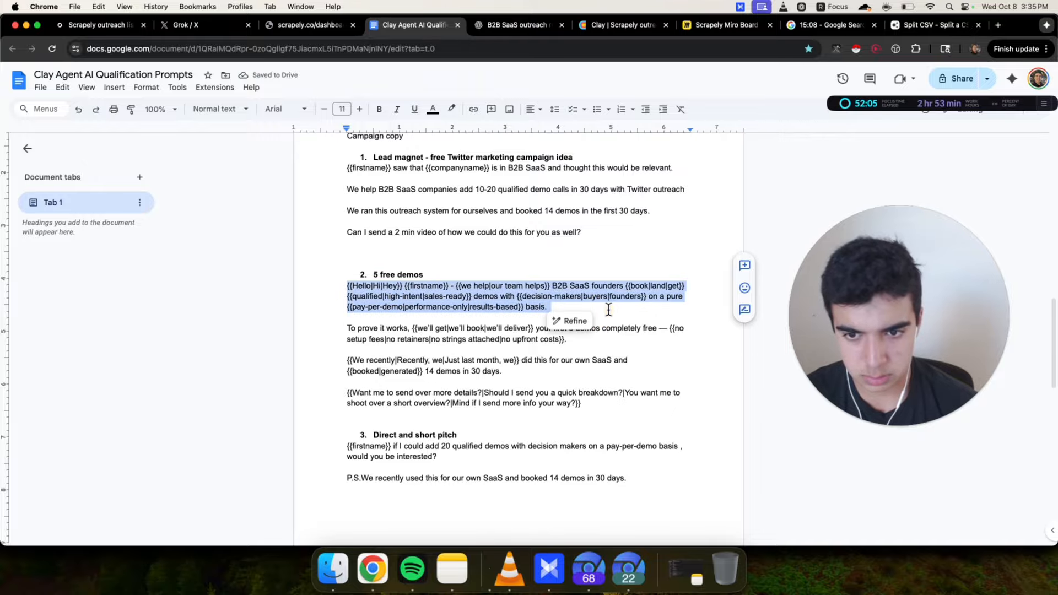
click(553, 312)
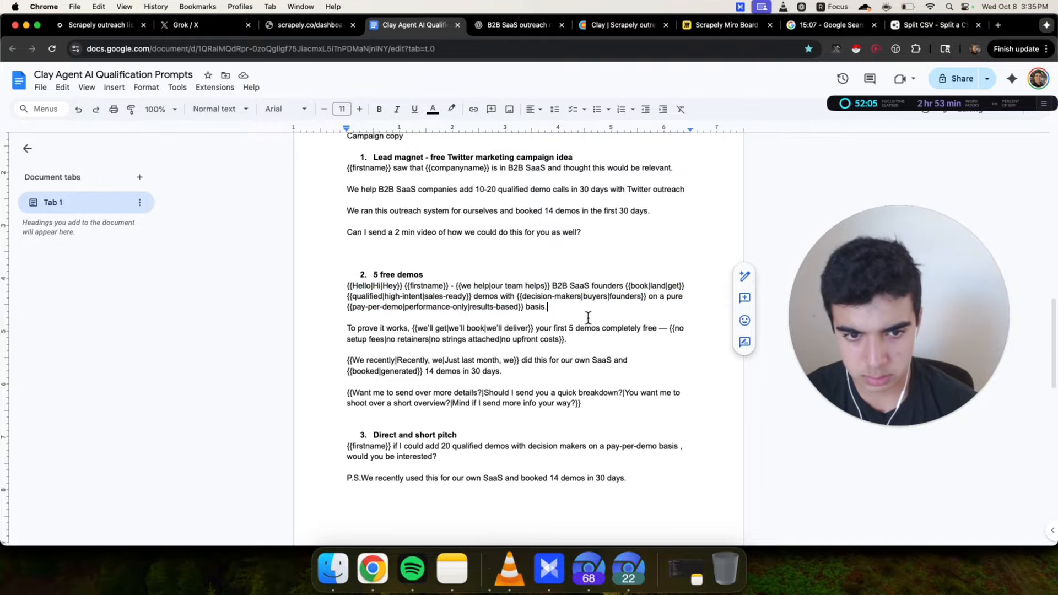
double_click(680, 297)
key(BackSpace)
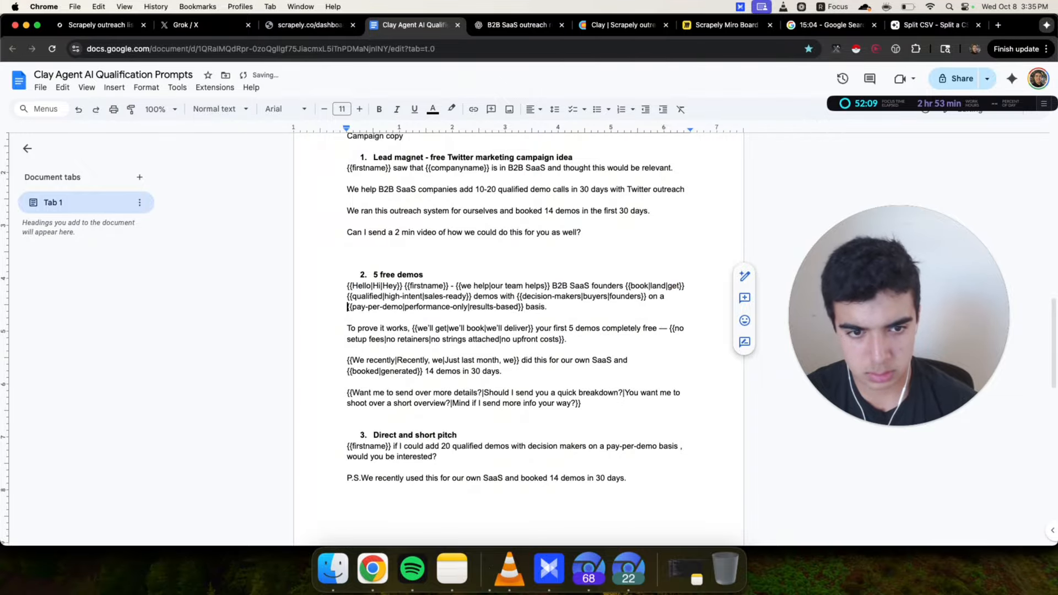
Replace the em dash after 'completely free' with a comma in the second idea
scroll(352, 276, down, 2)
drag(348, 272, 570, 283)
click(581, 284)
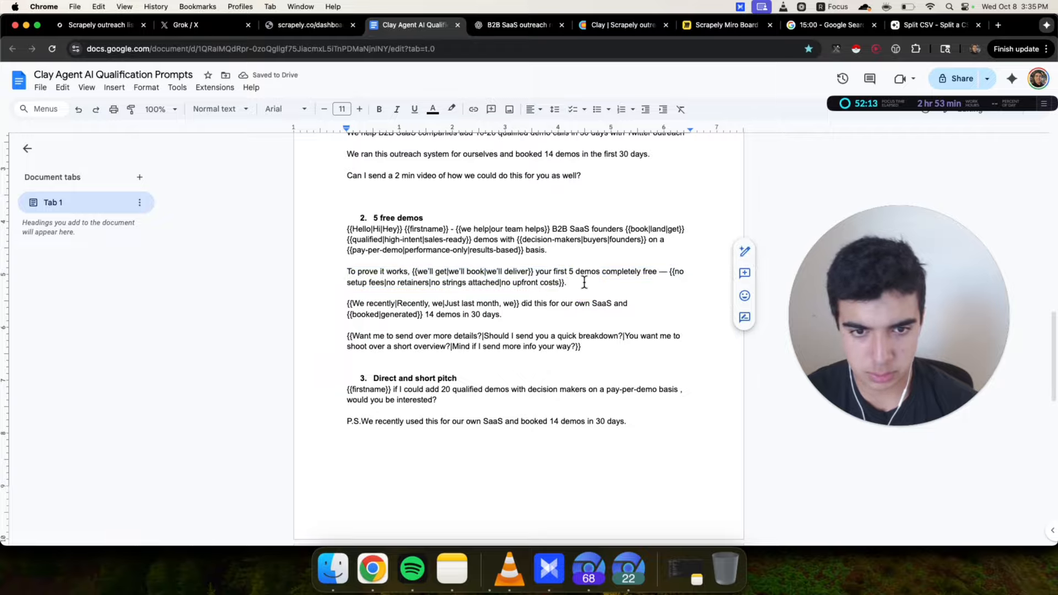
click(668, 272)
key(BackSpace)
text(,)
click(618, 280)
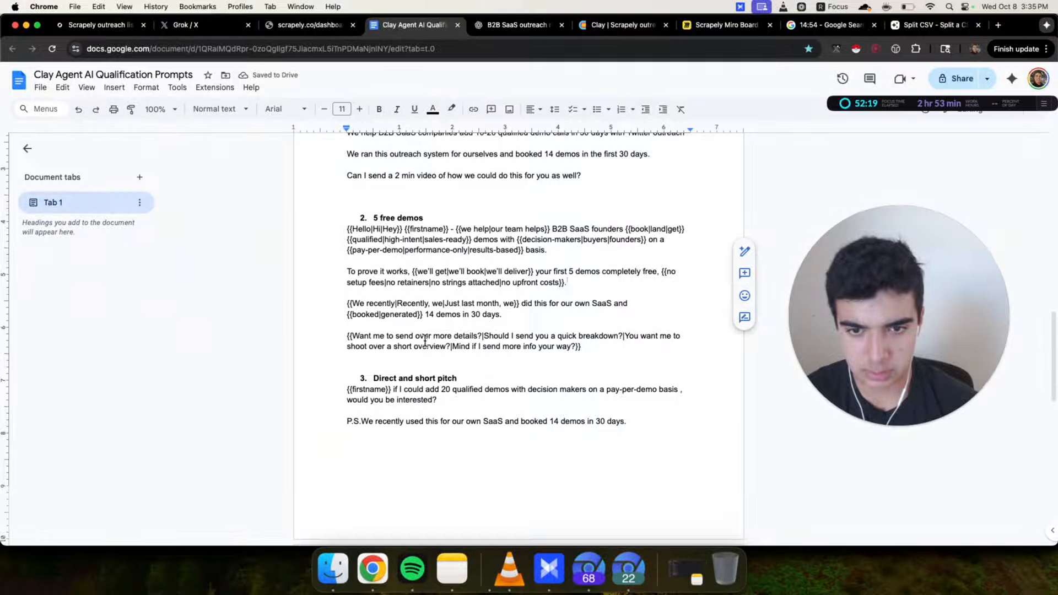
Review the 'We recently' spintax paragraph of the second idea
scroll(424, 341, down, 1)
drag(347, 251, 538, 253)
click(539, 263)
click(329, 253)
drag(537, 253, 408, 251)
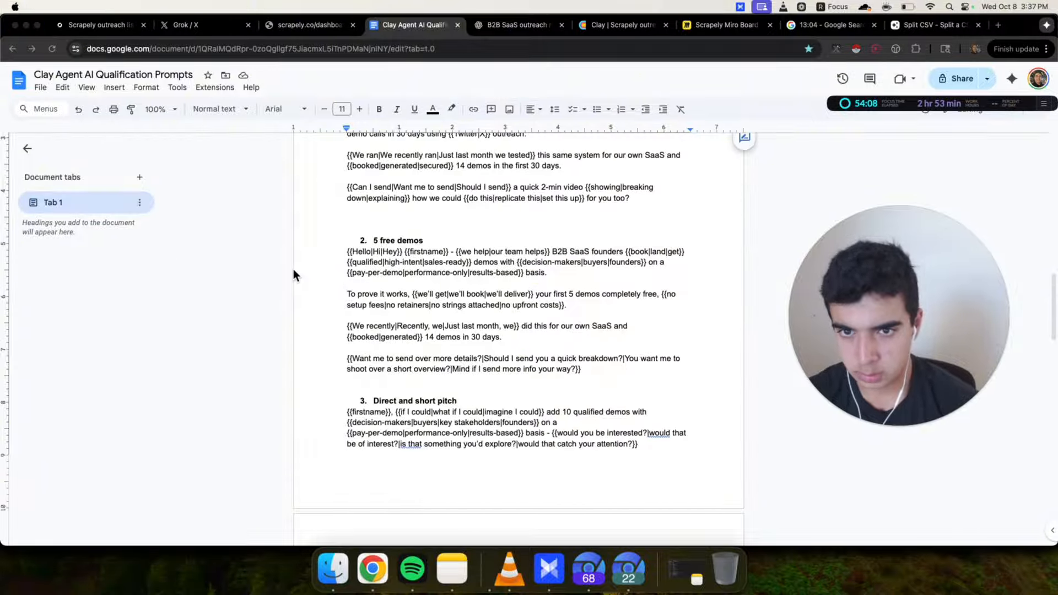
scroll(293, 268, up, 2)
scroll(293, 269, up, 3)
click(381, 220)
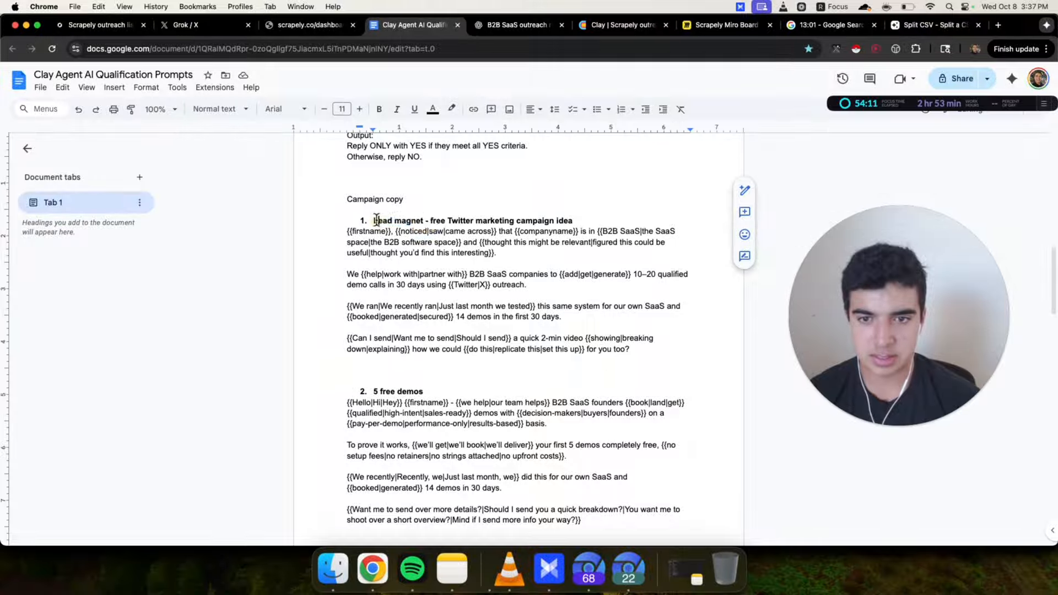
Review the spintaxed copy of all three campaign ideas
drag(316, 229, 665, 350)
click(665, 351)
scroll(307, 312, down, 4)
drag(309, 302, 623, 416)
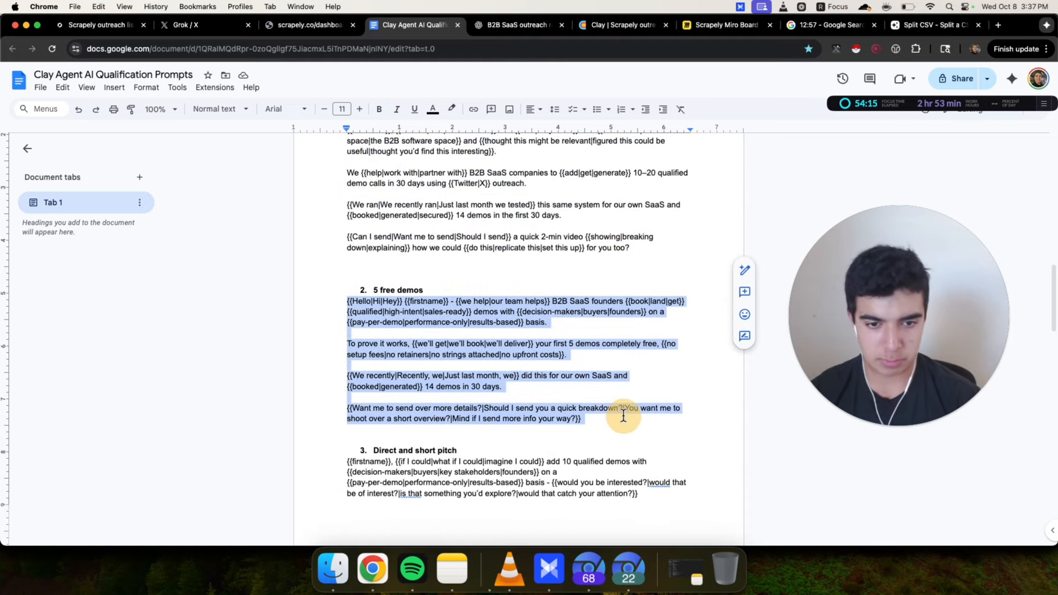
click(623, 415)
scroll(333, 386, down, 5)
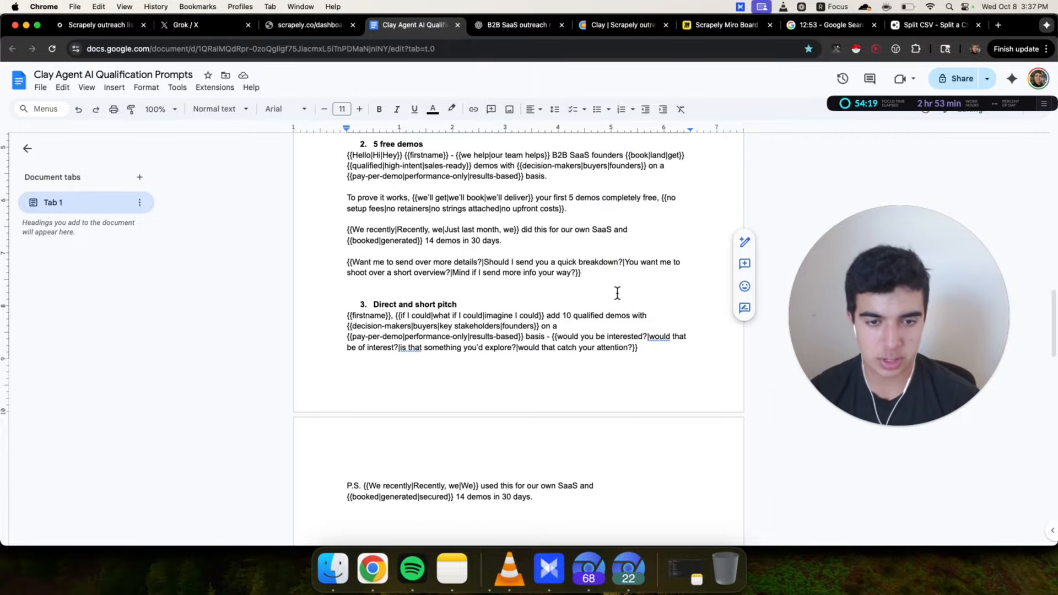
scroll(617, 292, up, 4)
drag(326, 281, 656, 402)
click(656, 402)
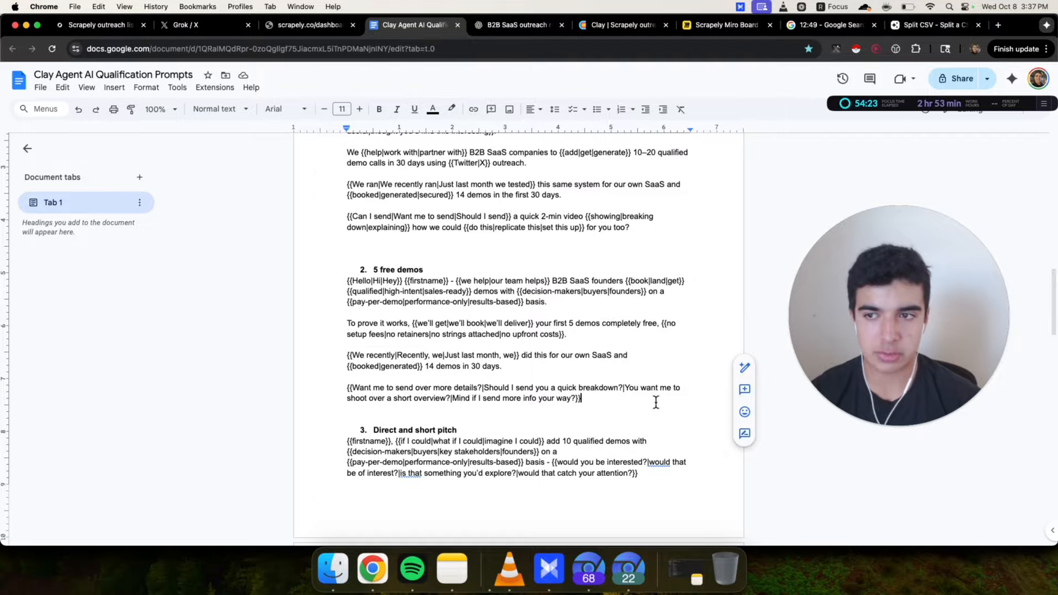
scroll(655, 402, up, 5)
drag(334, 279, 675, 392)
click(675, 392)
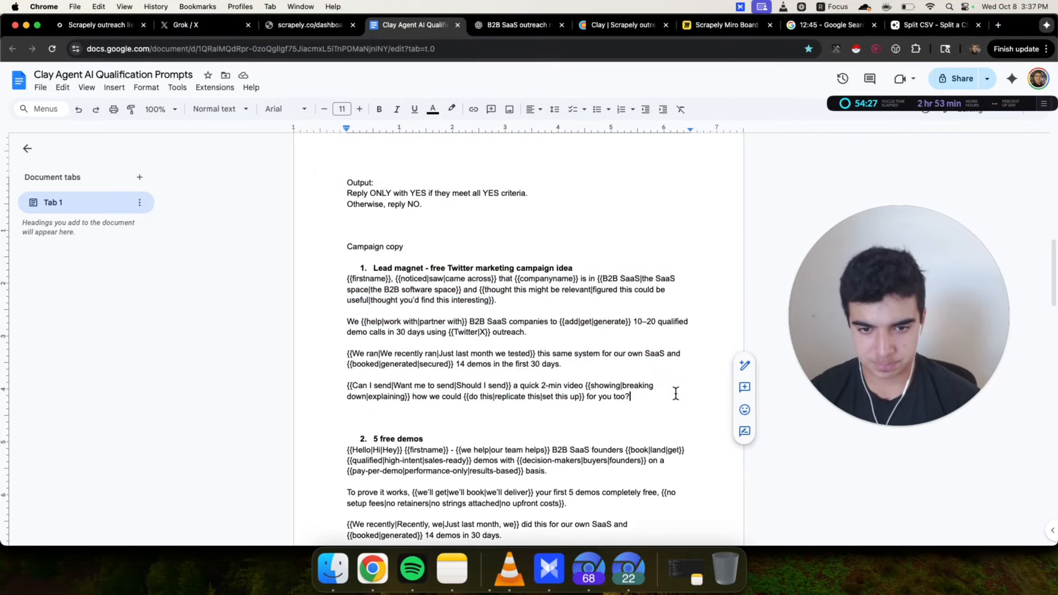
Rename the first idea's heading to 'Loom video lead magnet - free Twitter marketing campaign idea'
double_click(385, 270)
text(Loom )
text(video lead)
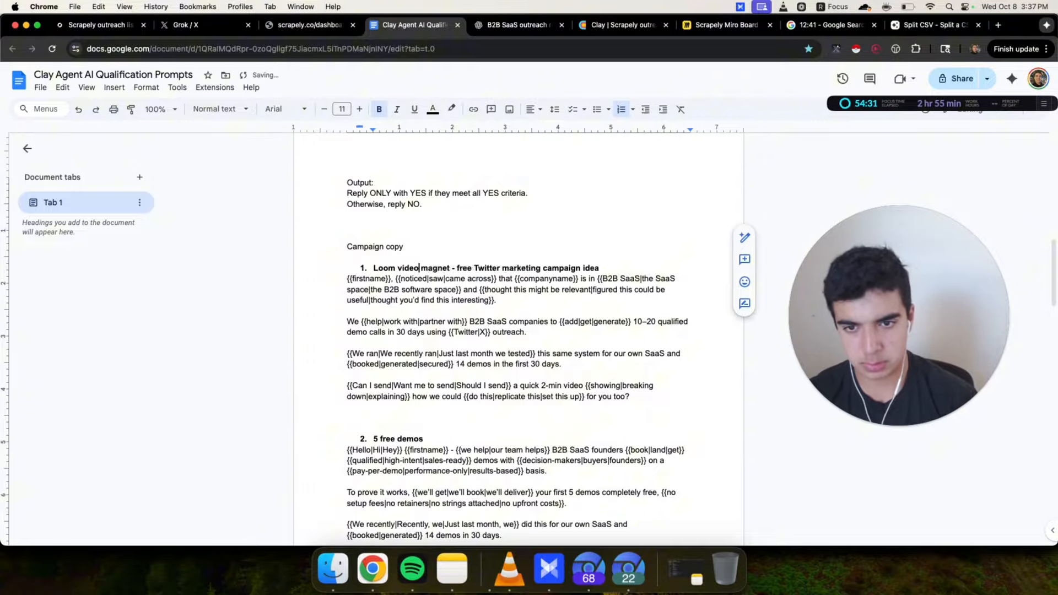
key(Up)
click(637, 265)
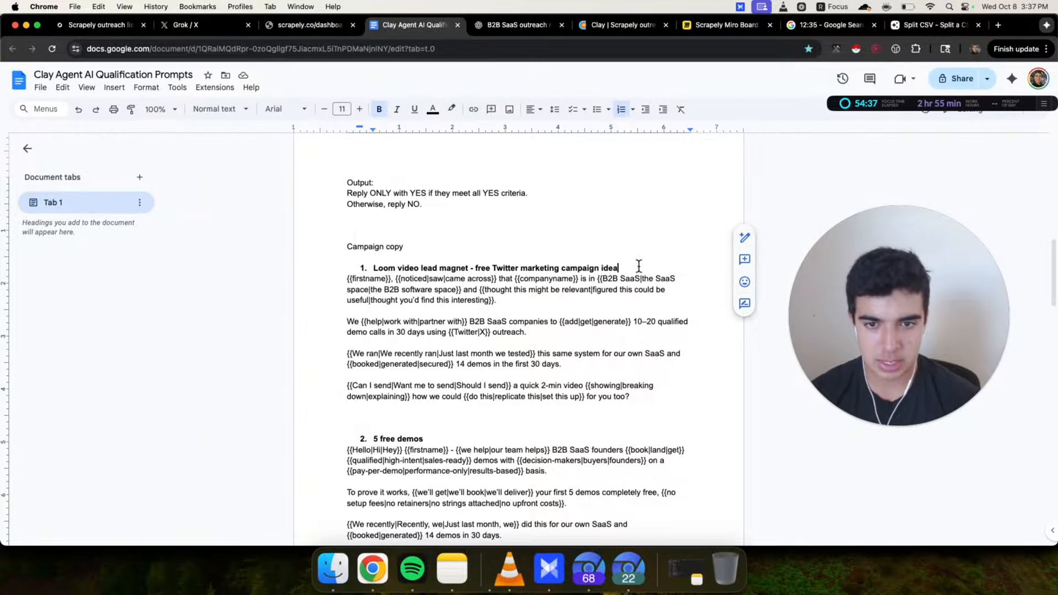
Switch to the Clay outreach list tab
scroll(638, 266, down, 4)
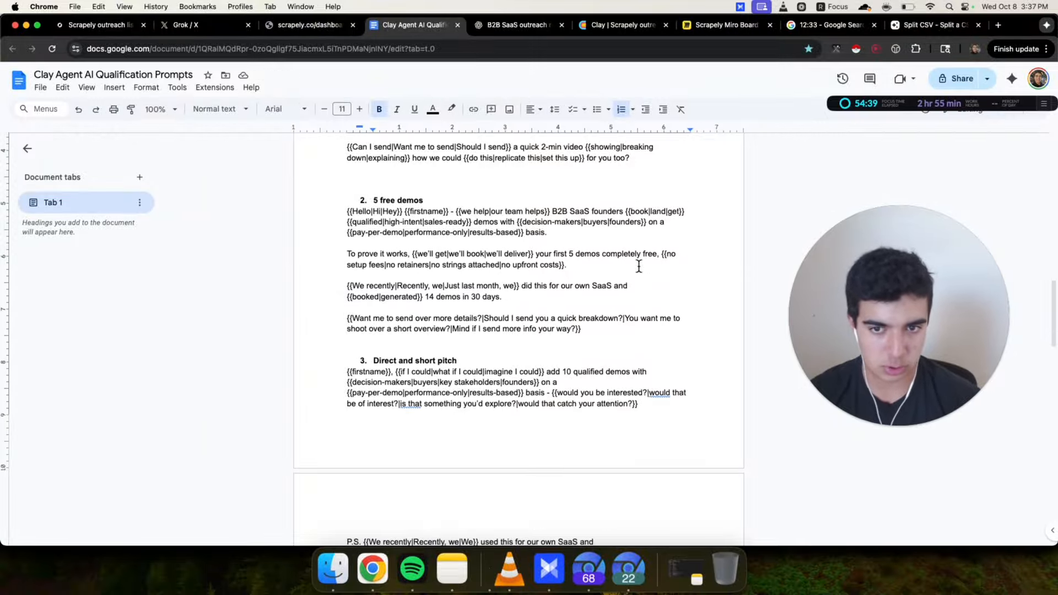
scroll(639, 266, up, 2)
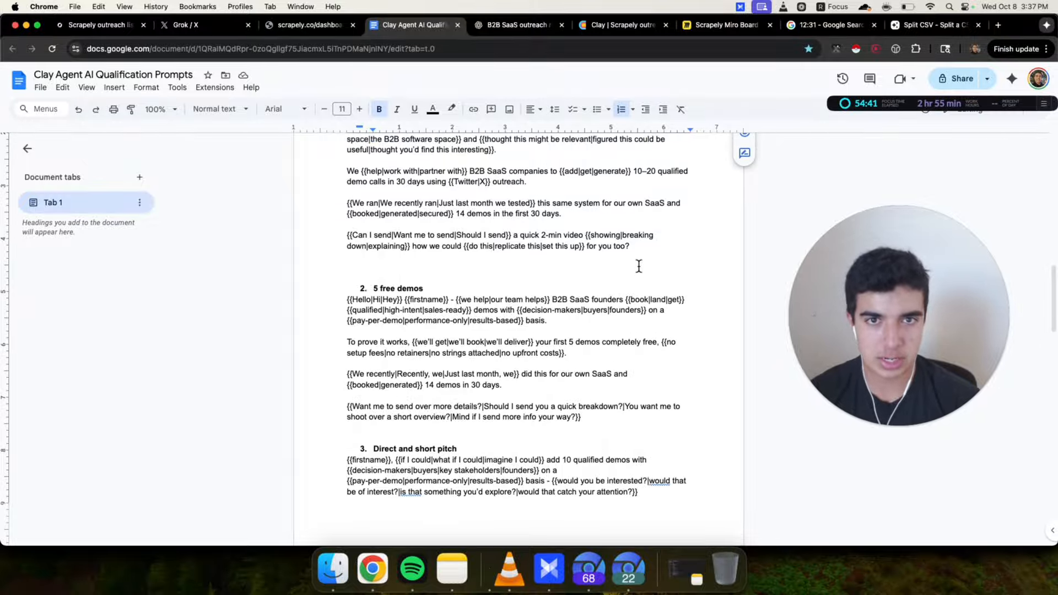
drag(604, 29, 499, 27)
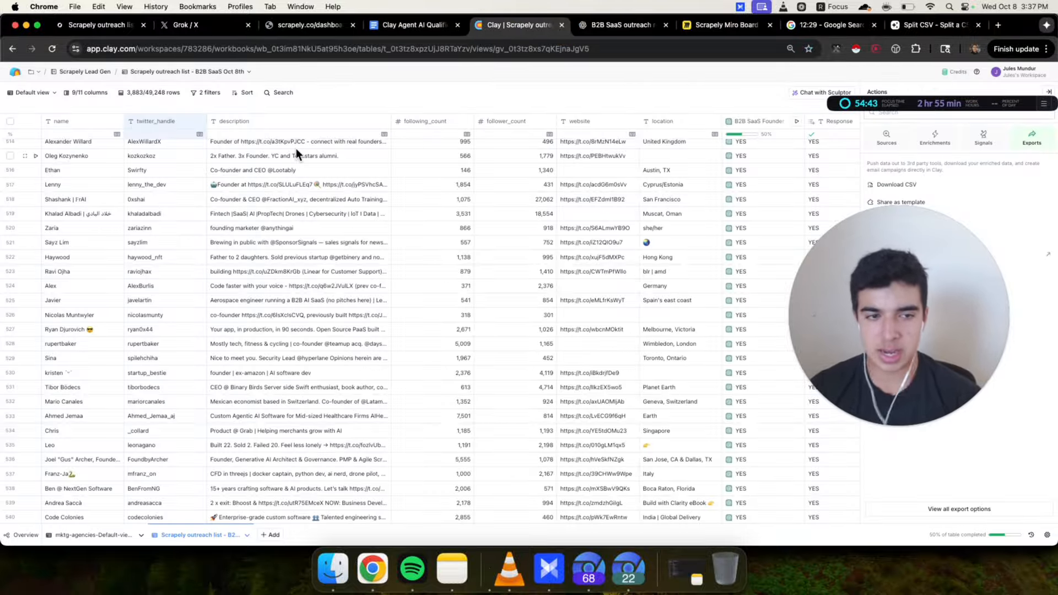
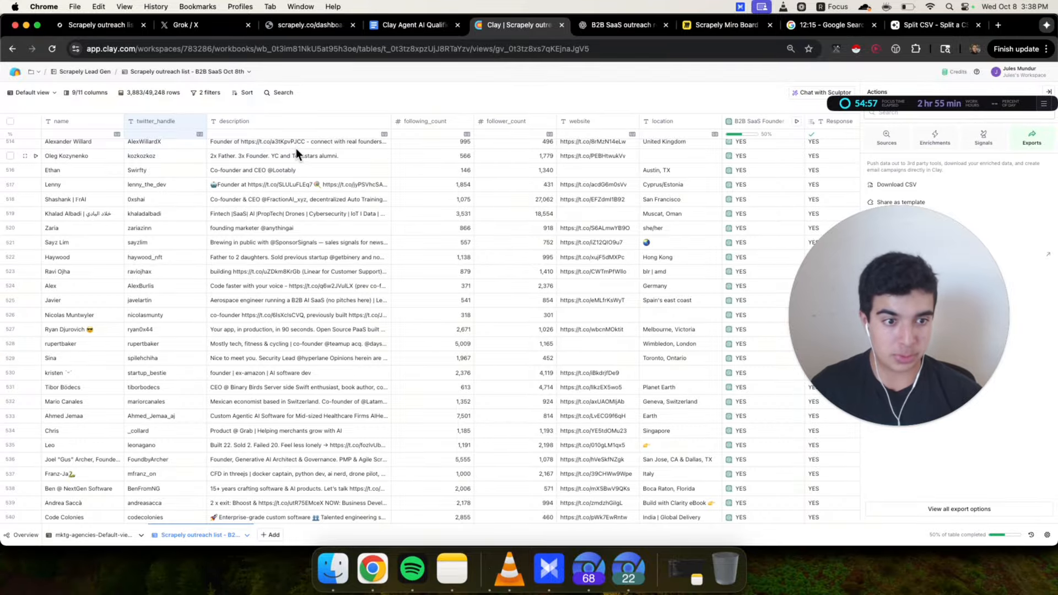
click(412, 25)
scroll(376, 213, up, 3)
click(341, 172)
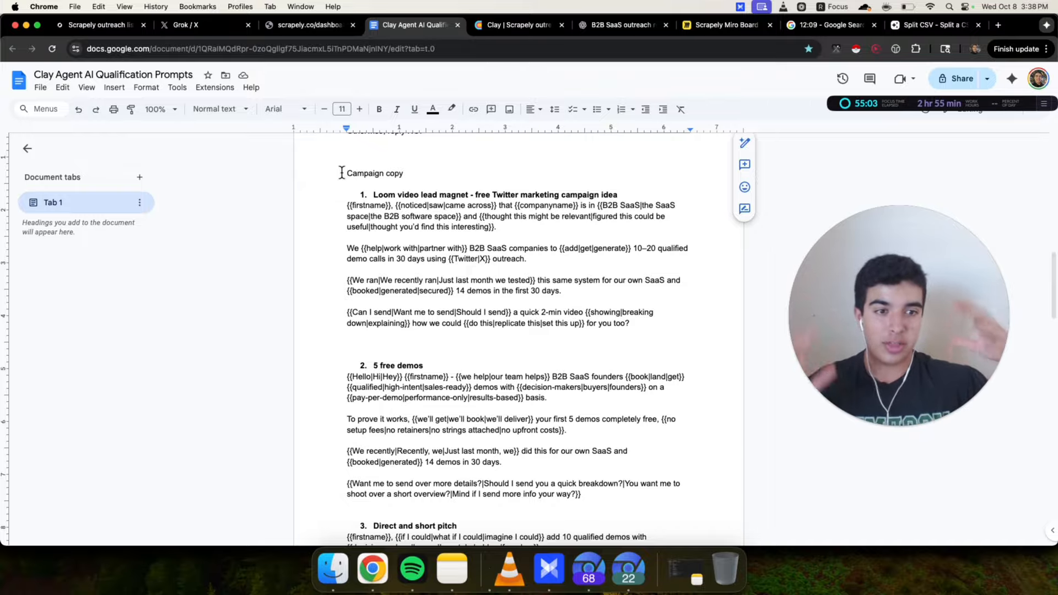
click(183, 24)
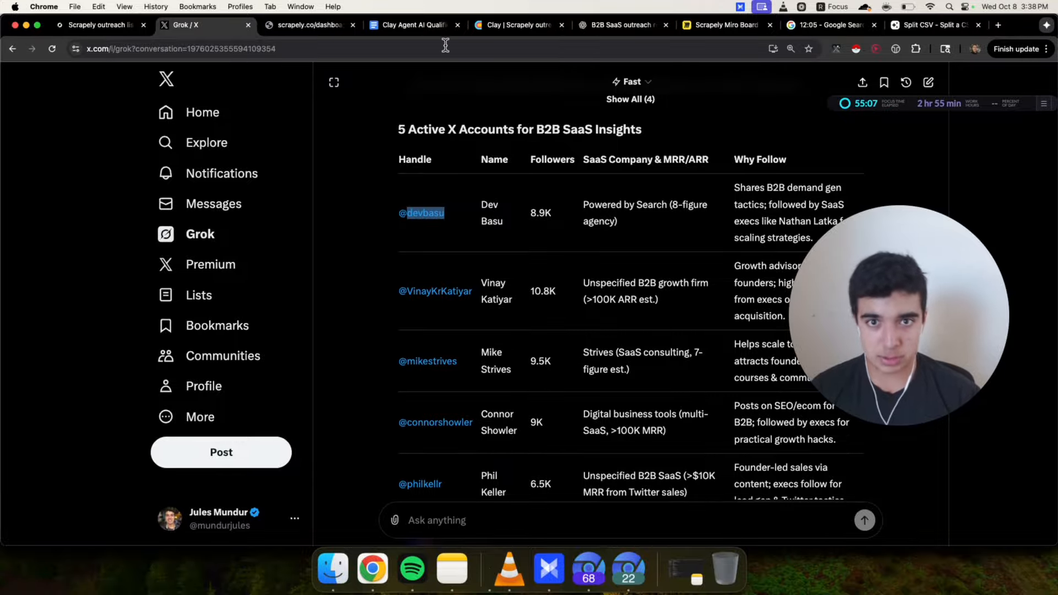
click(506, 28)
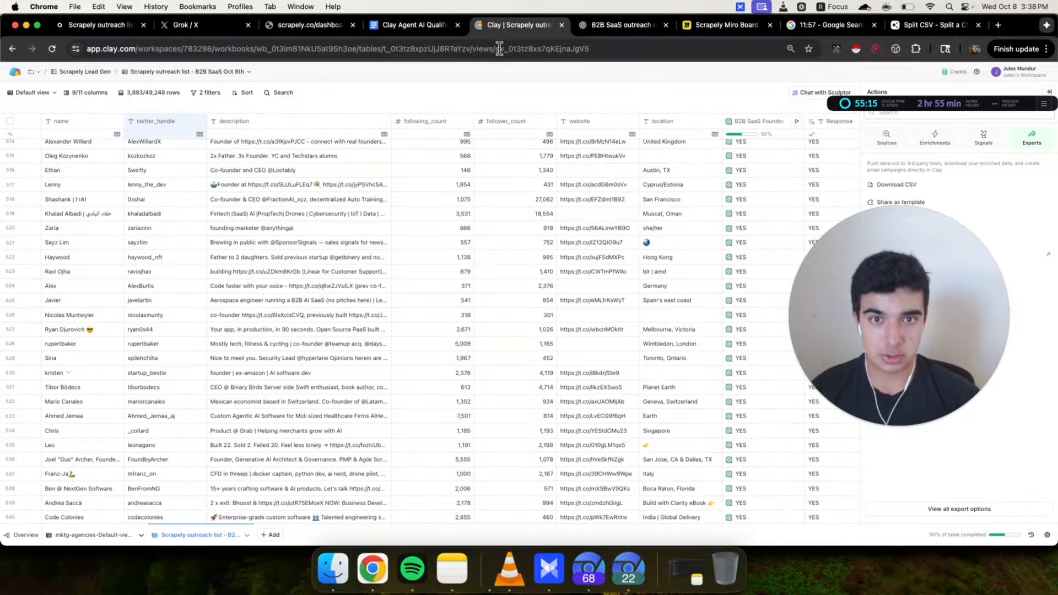
click(628, 26)
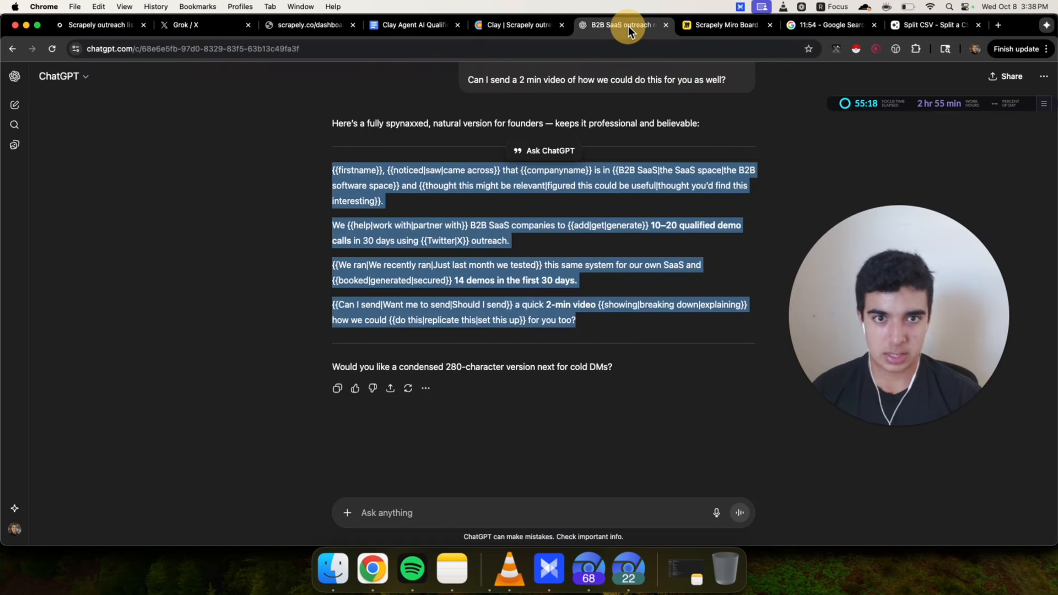
click(441, 260)
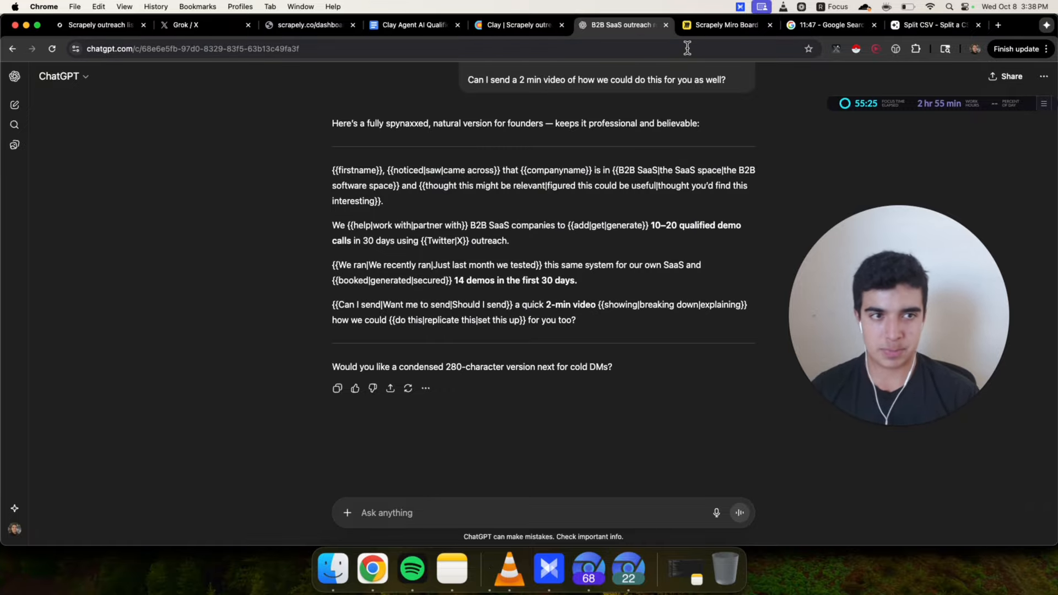
click(499, 26)
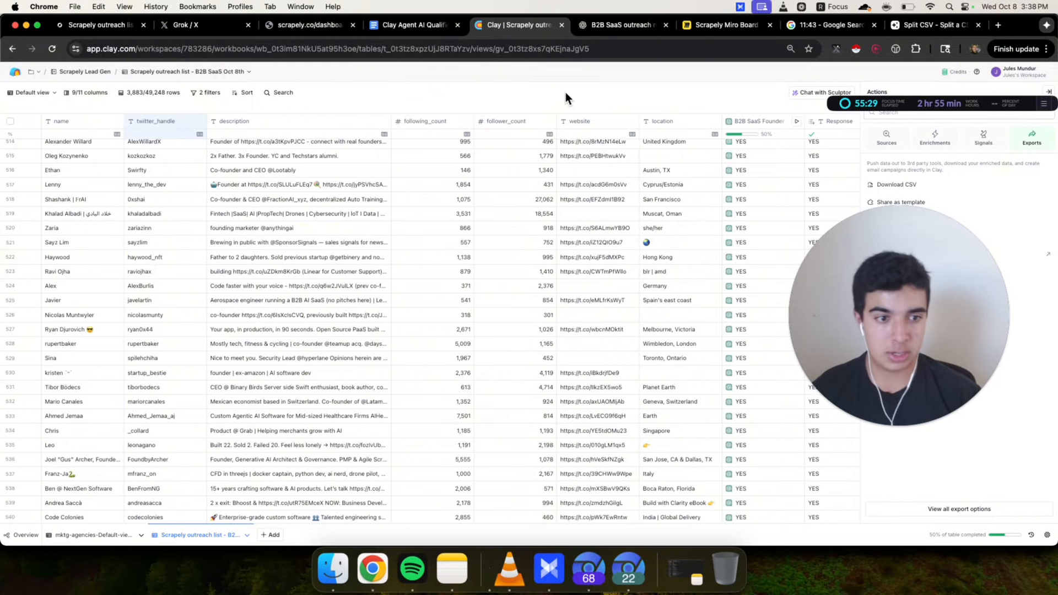
click(405, 26)
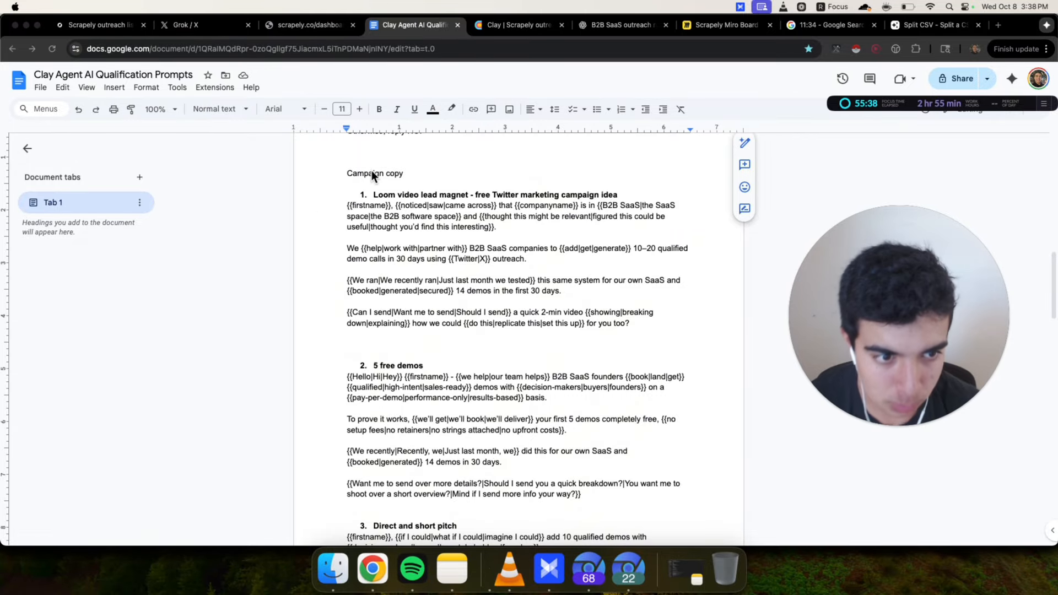
click(339, 179)
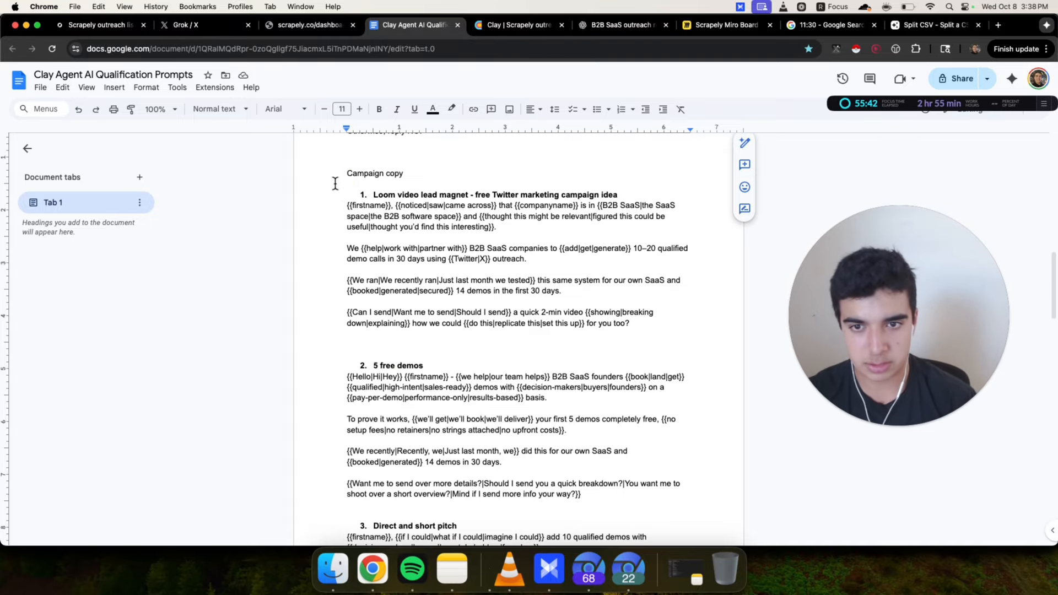
Copy all the campaign copy and ask ChatGPT to generate one short spintaxed follow-up per DM from a different angle, pasting the copy
drag(335, 190, 654, 385)
scroll(652, 385, down, 3)
shift+click(655, 431)
key(super+c)
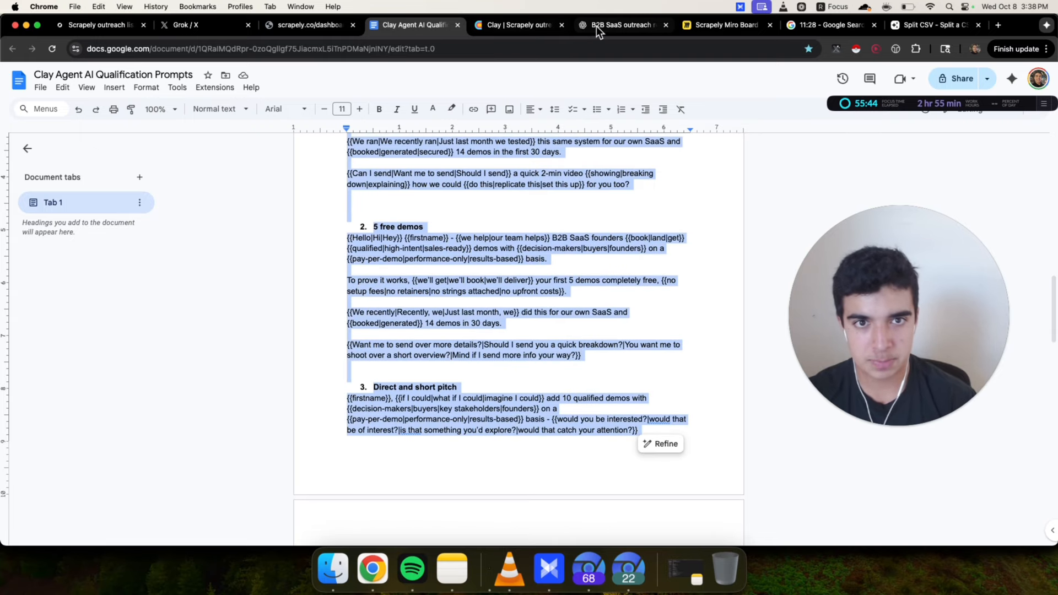
drag(596, 26, 540, 26)
click(427, 513)
text(for each of these DMs, generate me one short sypnt)
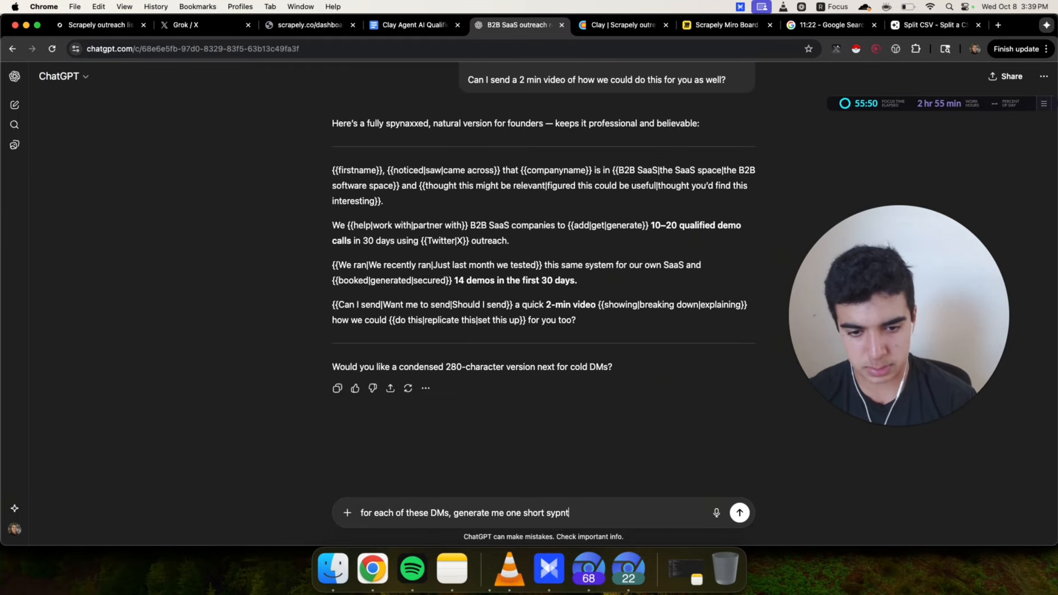
text(axxed followu)
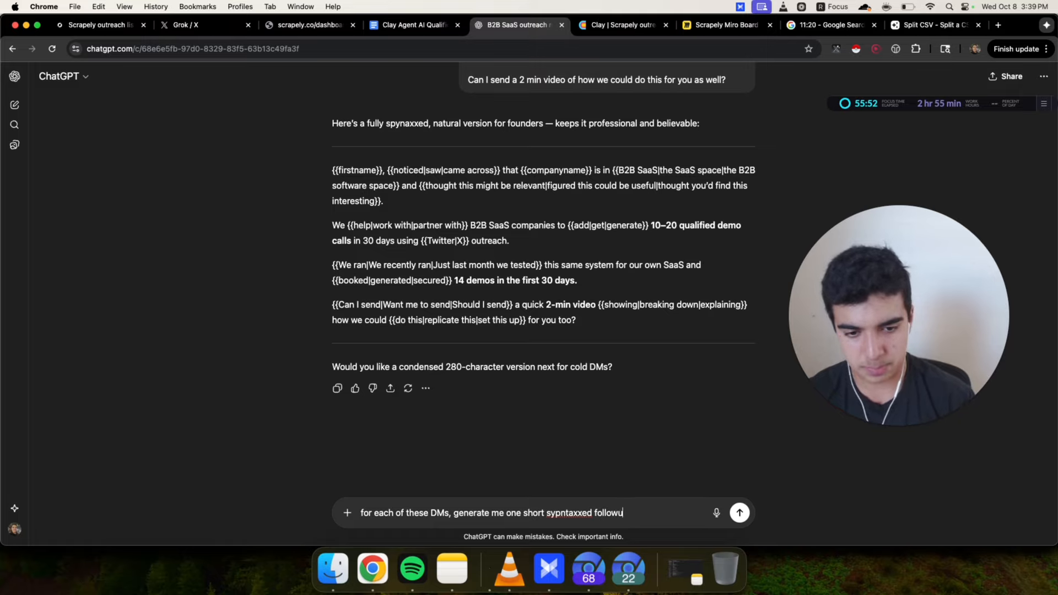
text(p message that)
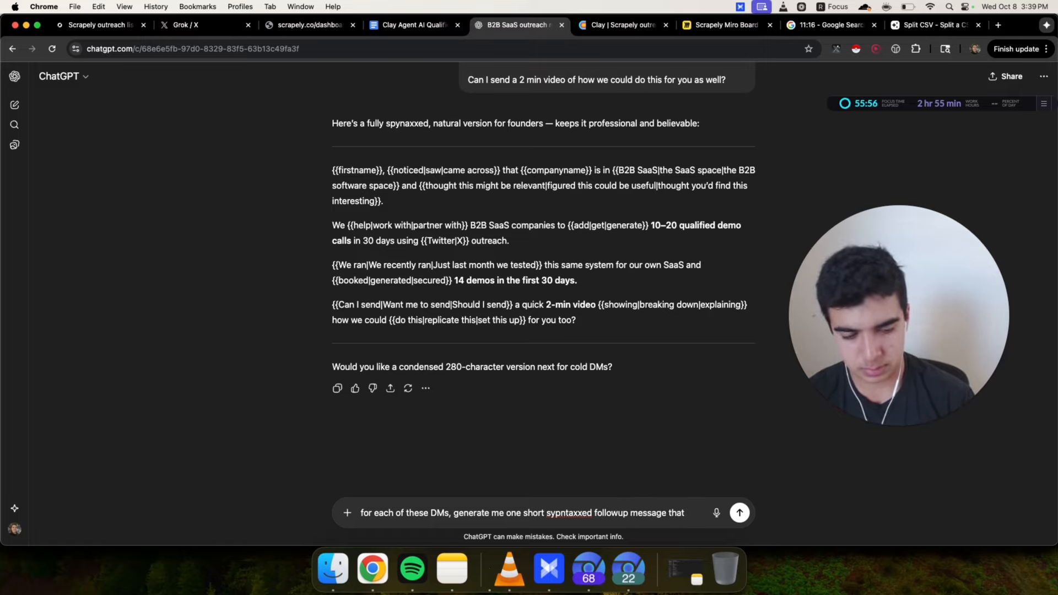
text(s from a different angle tha)
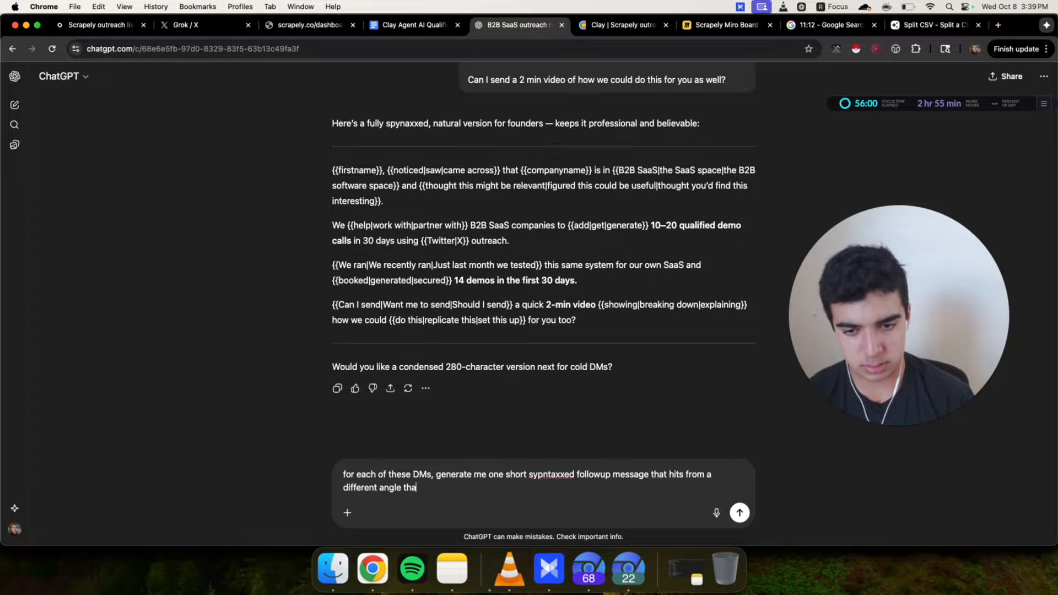
text(n the current DM:)
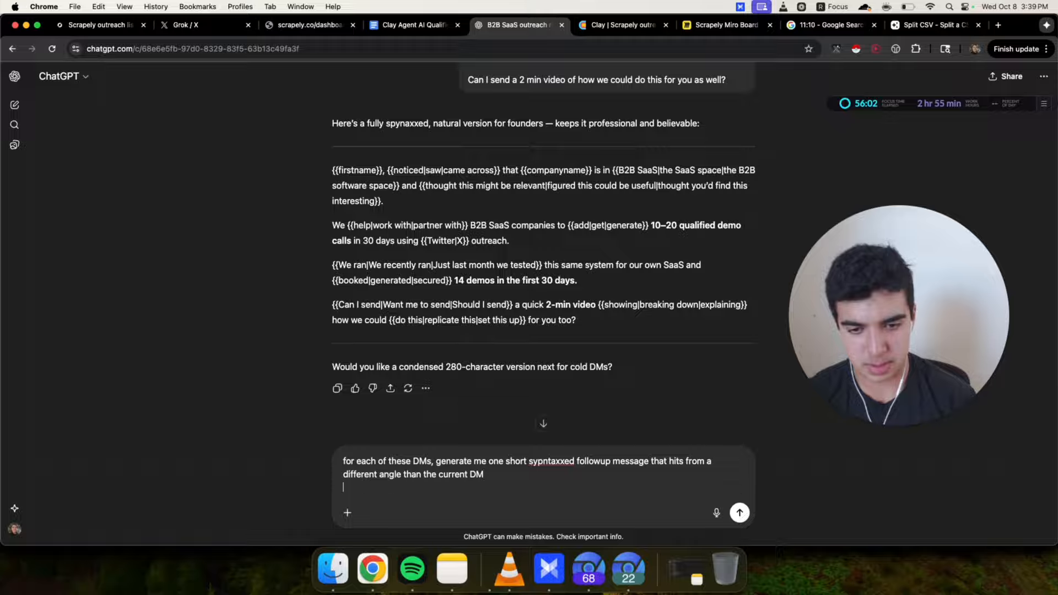
key(super+v)
key(Return)
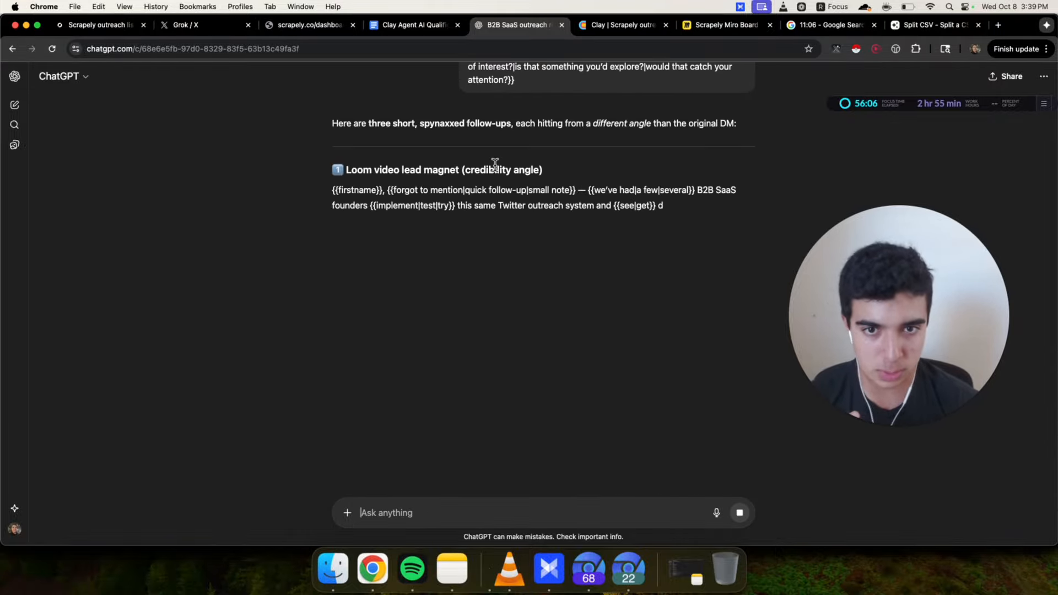
Review the three generated follow-up messages in ChatGPT
drag(322, 188, 740, 255)
click(312, 212)
click(405, 249)
scroll(405, 249, down, 1)
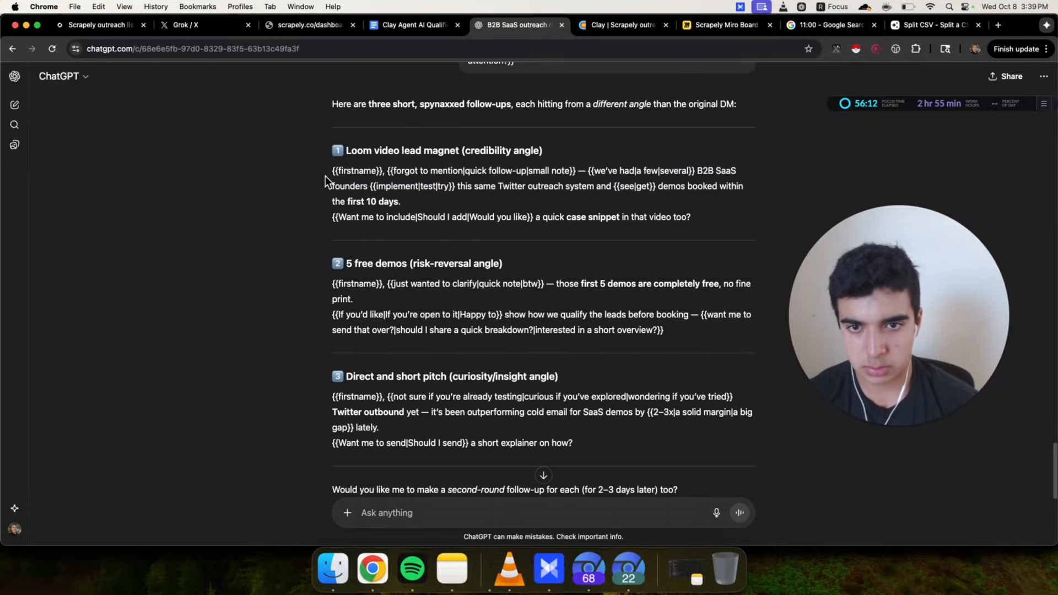
drag(325, 177, 459, 182)
click(504, 194)
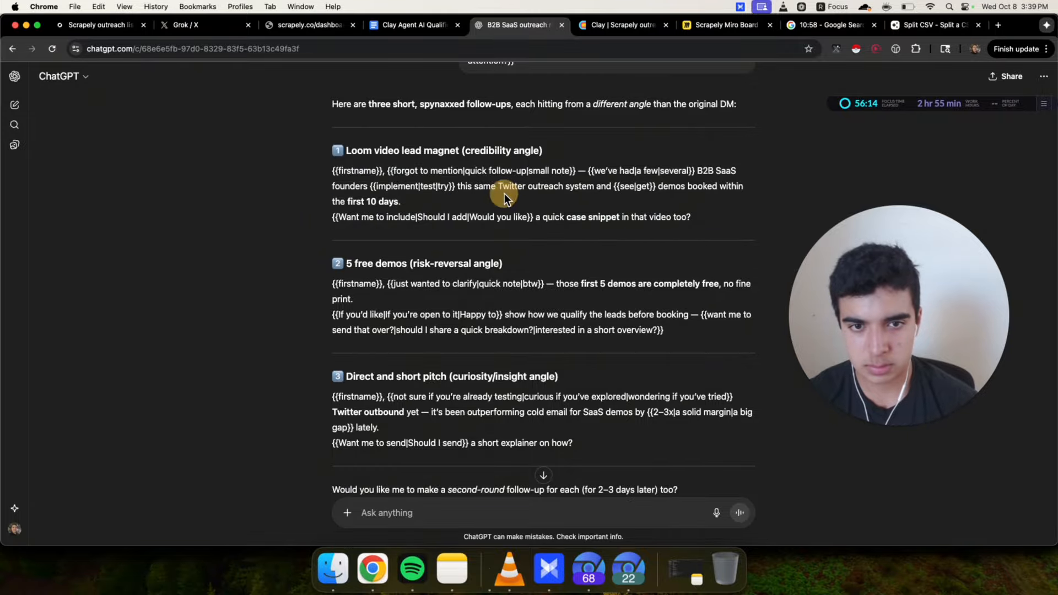
drag(706, 223, 320, 169)
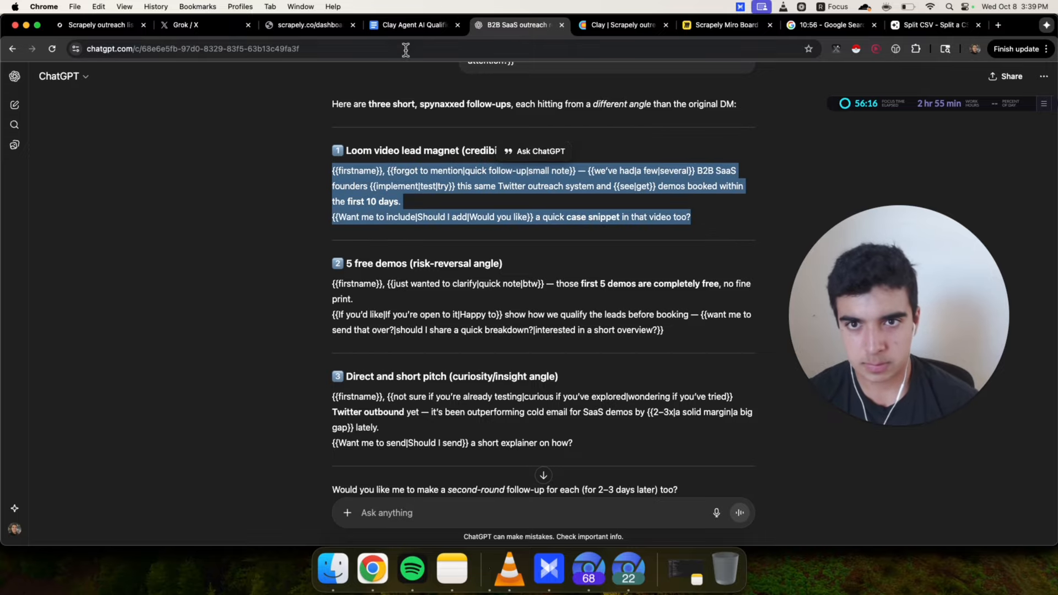
Copy the '5 free demos' follow-up message from ChatGPT
click(413, 27)
scroll(453, 193, up, 2)
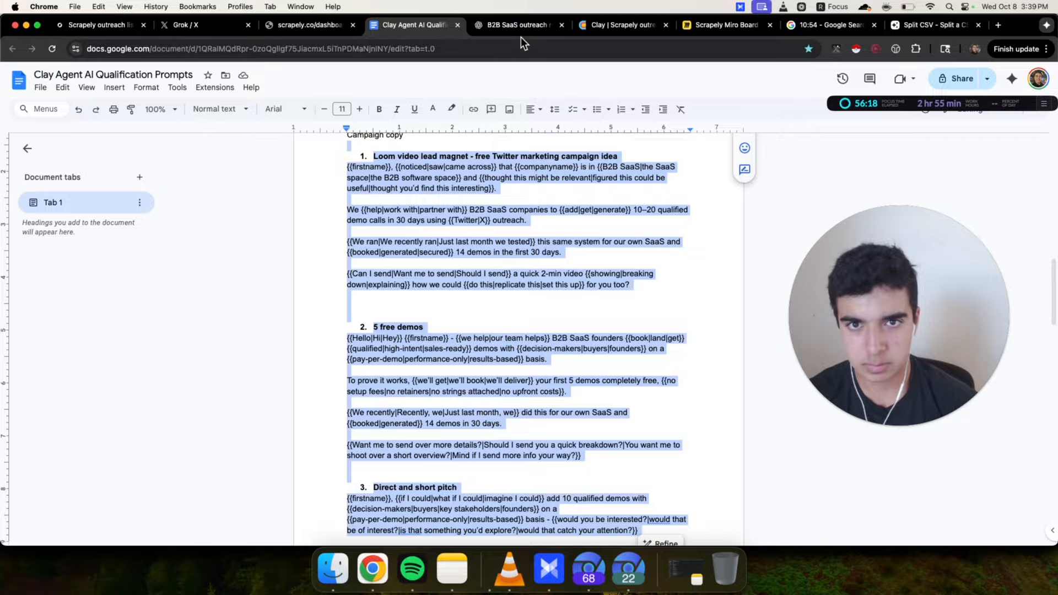
click(518, 28)
click(320, 182)
scroll(317, 184, down, 2)
drag(316, 202, 306, 266)
Add a FOLLOWUP label below the second idea's copy and paste its follow-up message under it
click(413, 25)
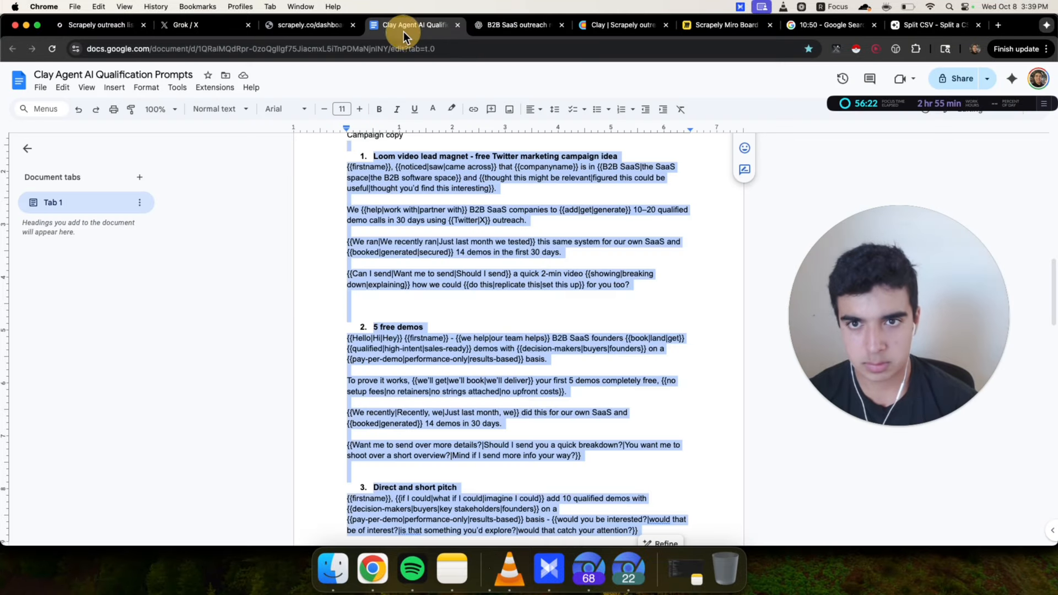
scroll(575, 321, down, 2)
scroll(575, 321, down, 1)
click(628, 354)
key(Return)
key(Return)
key(Return)
text(FOLLOWU)
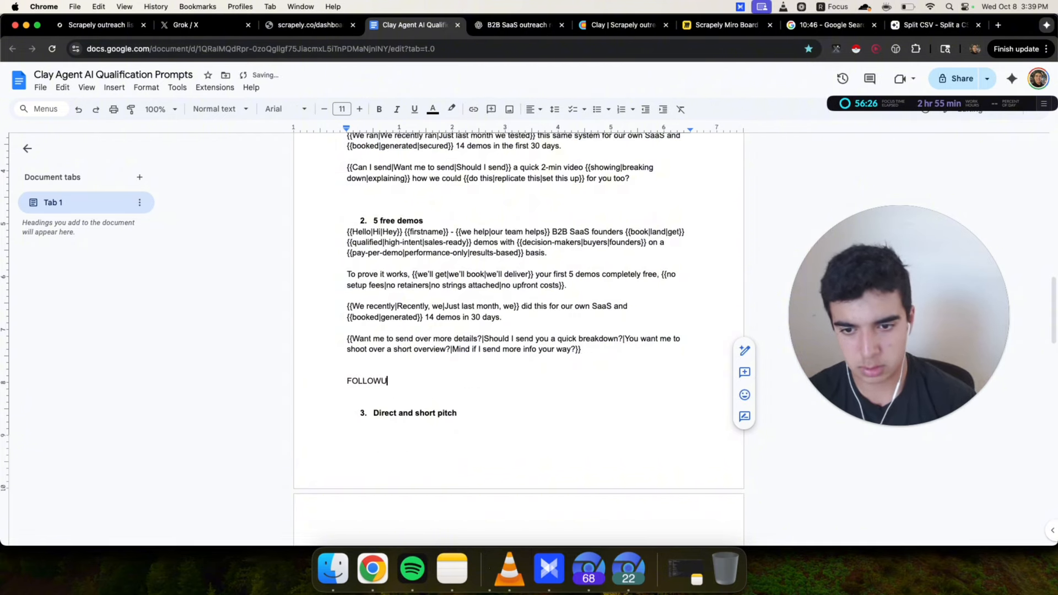
text(P)
key(Return)
key(super+v)
key(Return)
key(Return)
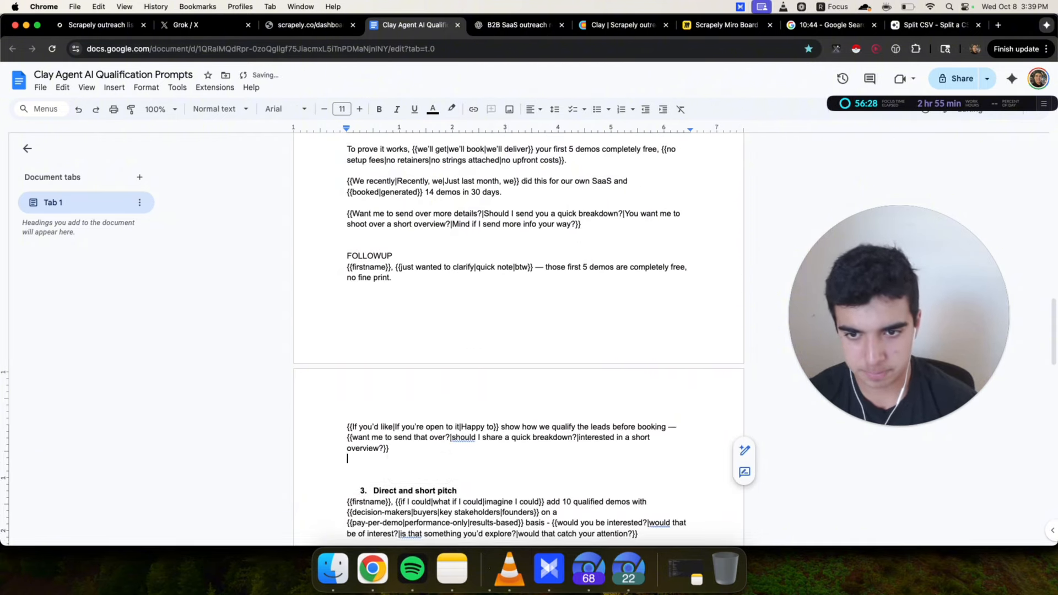
Replace the em dash with a hyphen and remove the 'btw' option in the second follow-up's opening line
click(549, 244)
key(BackSpace)
key(BackSpace)
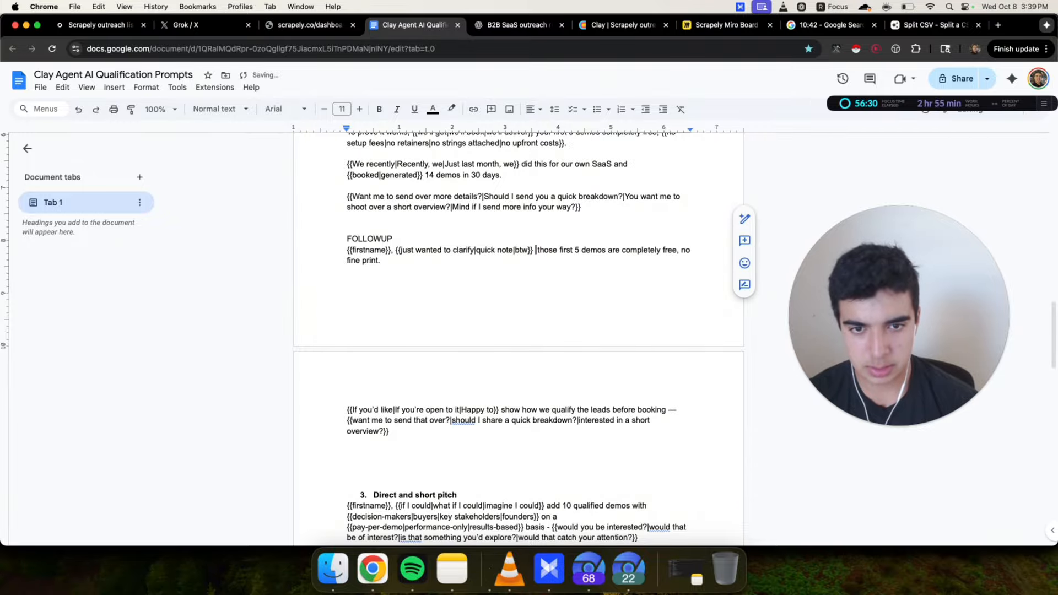
text(-)
double_click(524, 251)
key(BackSpace)
key(BackSpace)
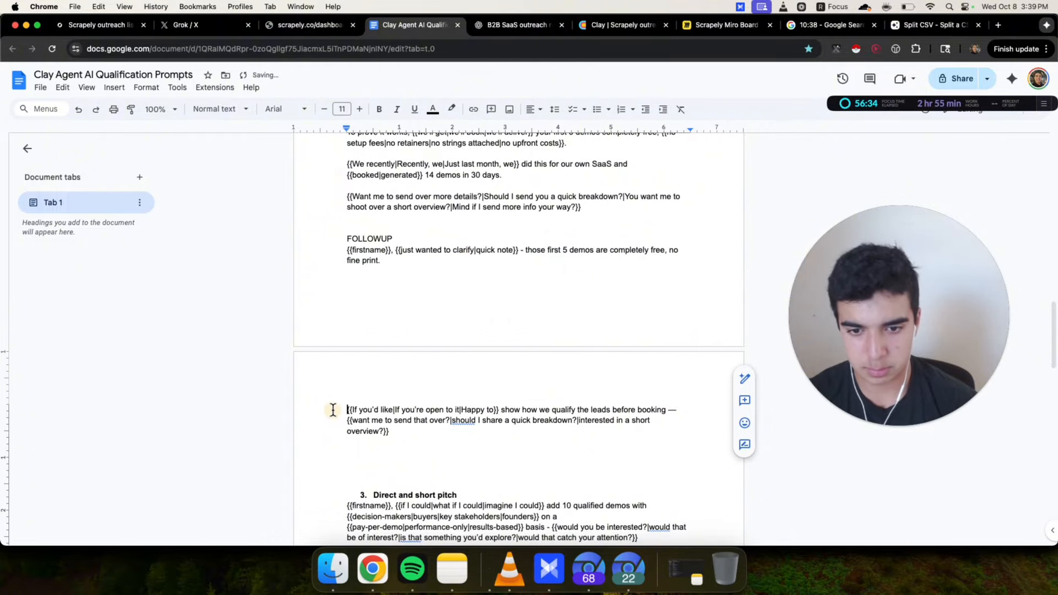
Replace the em dash after 'before booking' with a comma in the second follow-up
drag(347, 410, 481, 437)
click(480, 437)
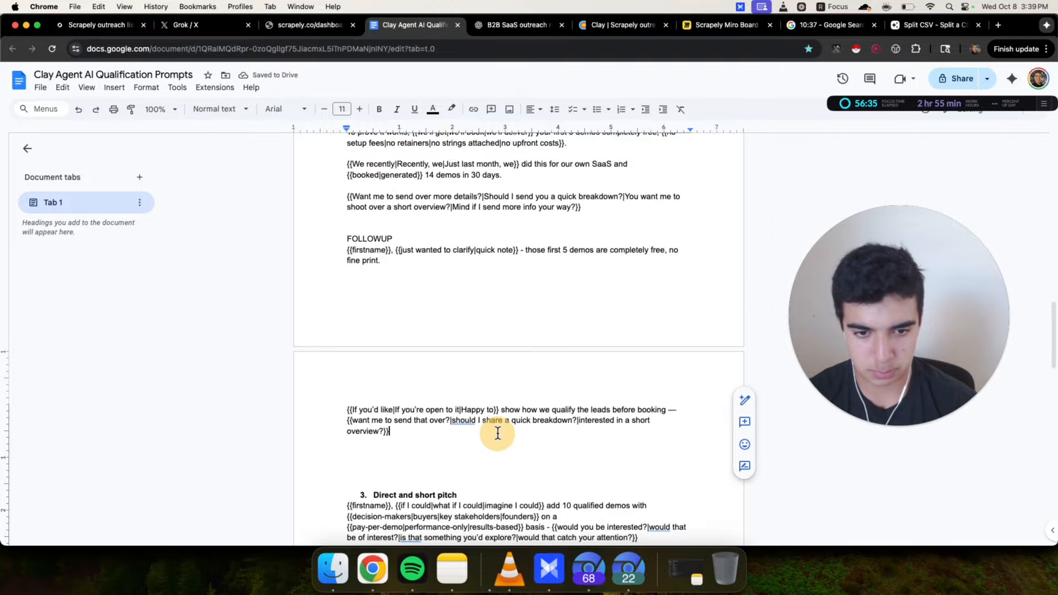
click(674, 411)
key(BackSpace)
key(BackSpace)
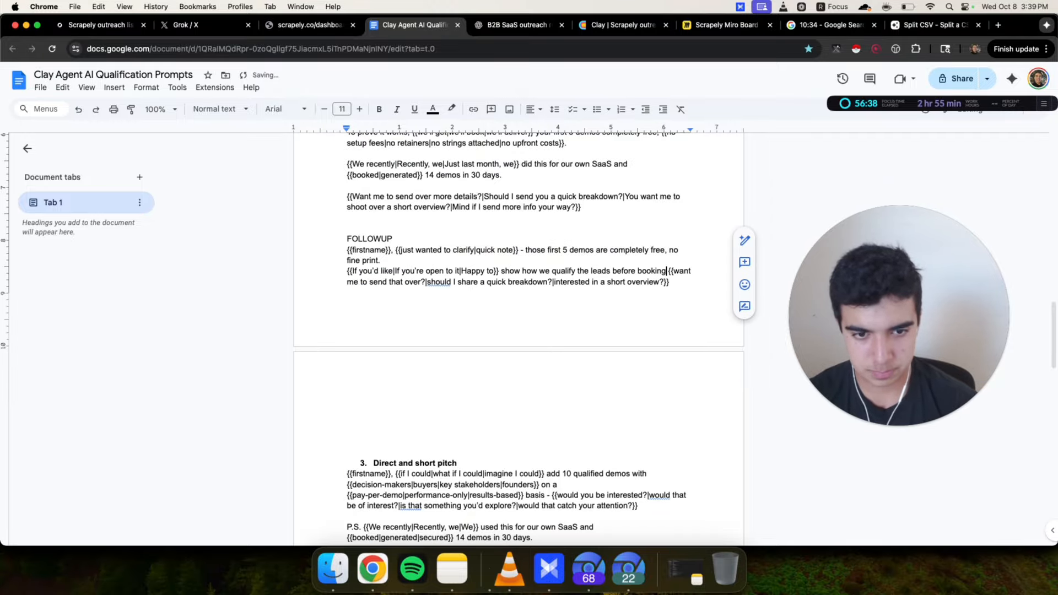
text(,)
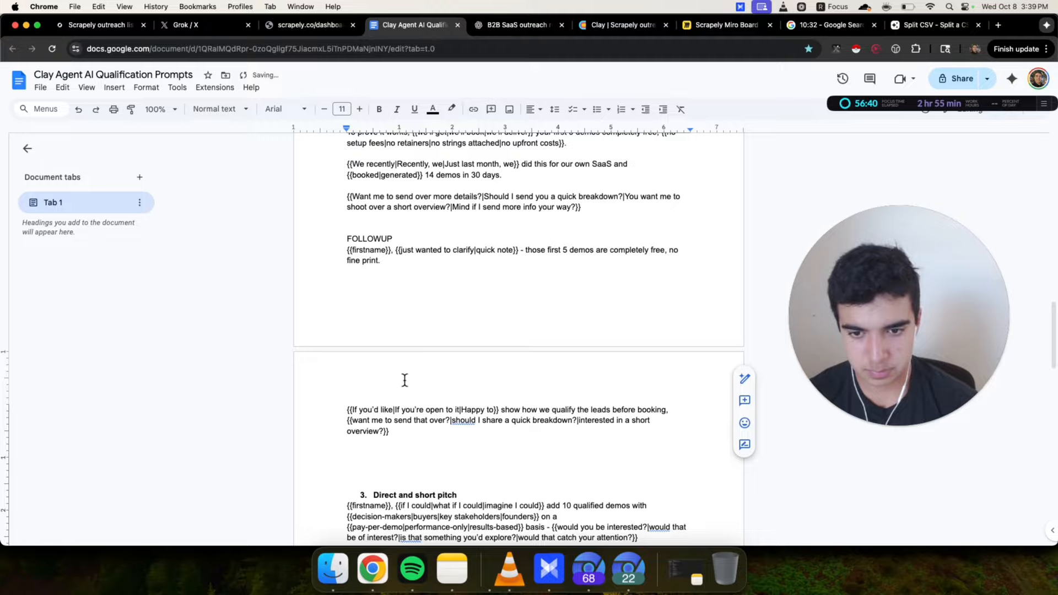
Copy the 'Direct and short pitch' follow-up message from ChatGPT
scroll(404, 380, up, 5)
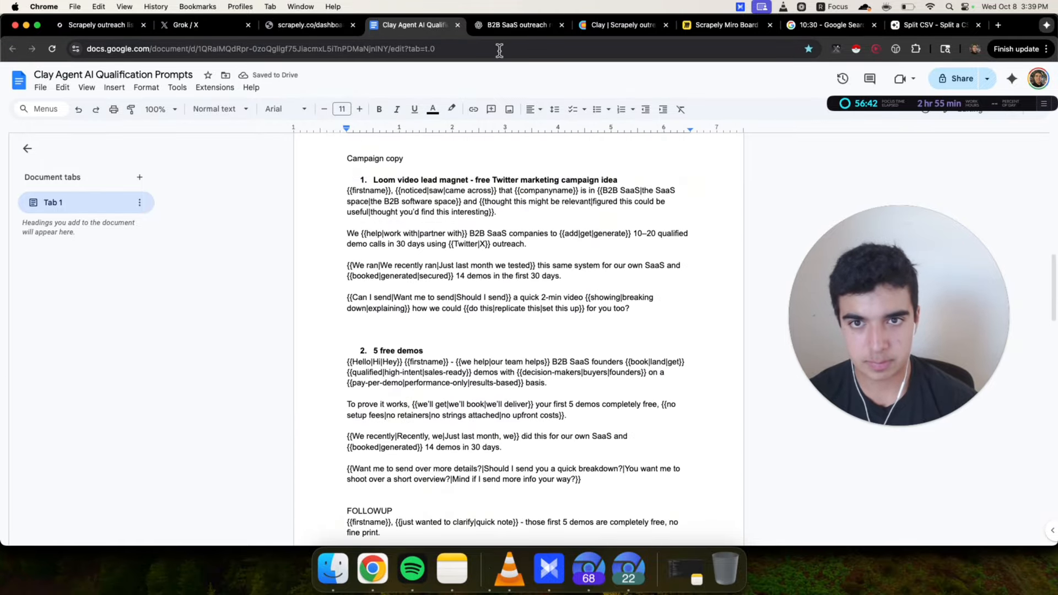
click(499, 25)
scroll(375, 286, down, 1)
triple_click(352, 324)
mouse_move(309, 363)
mouse_down()
mouse_move(313, 298)
mouse_move(306, 365)
mouse_up()
key(super+c)
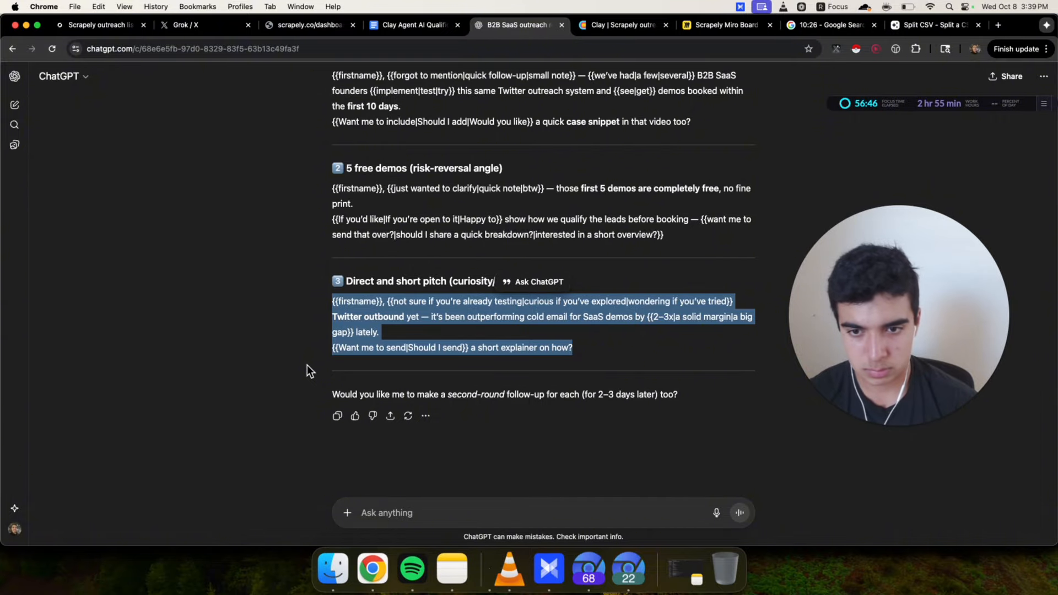
Add a 'FOLLOWUP:' label below the third idea's copy and paste its follow-up message under it
click(425, 24)
scroll(386, 384, down, 5)
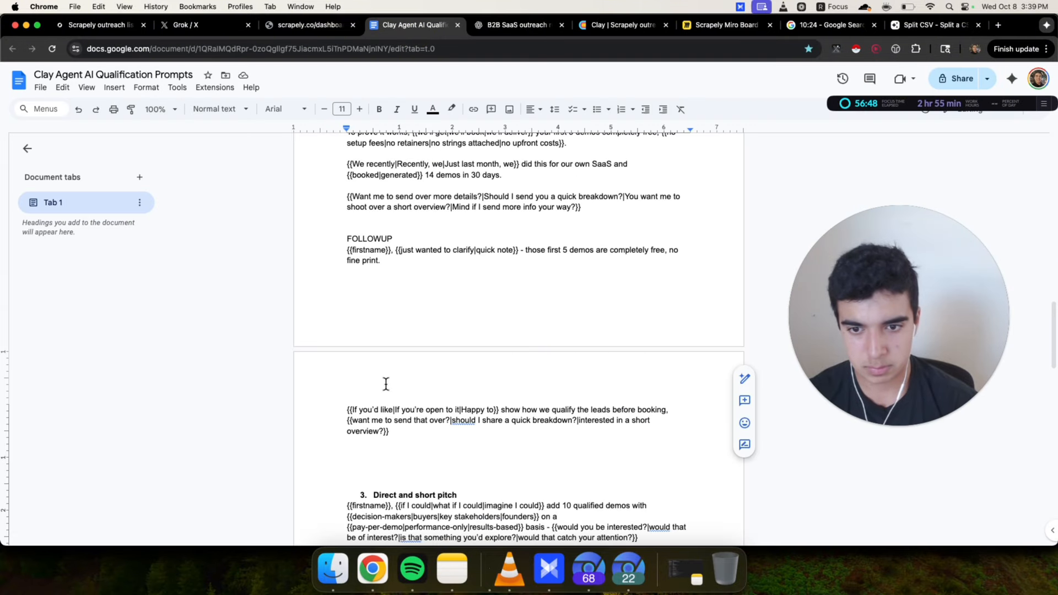
scroll(385, 384, down, 4)
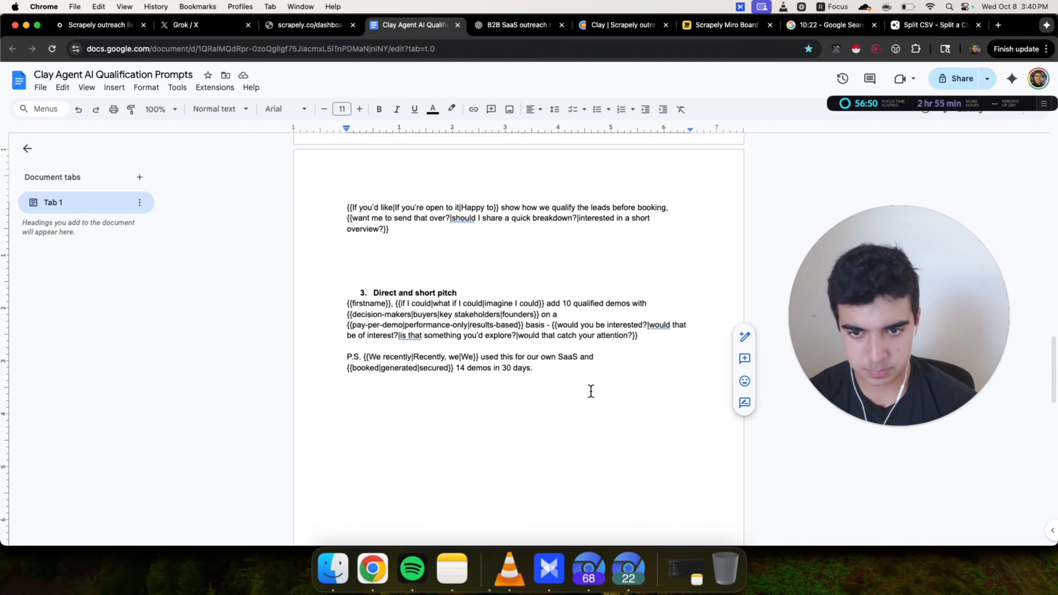
key(Return)
key(Return)
key(Return)
text(FOLLOWUP:)
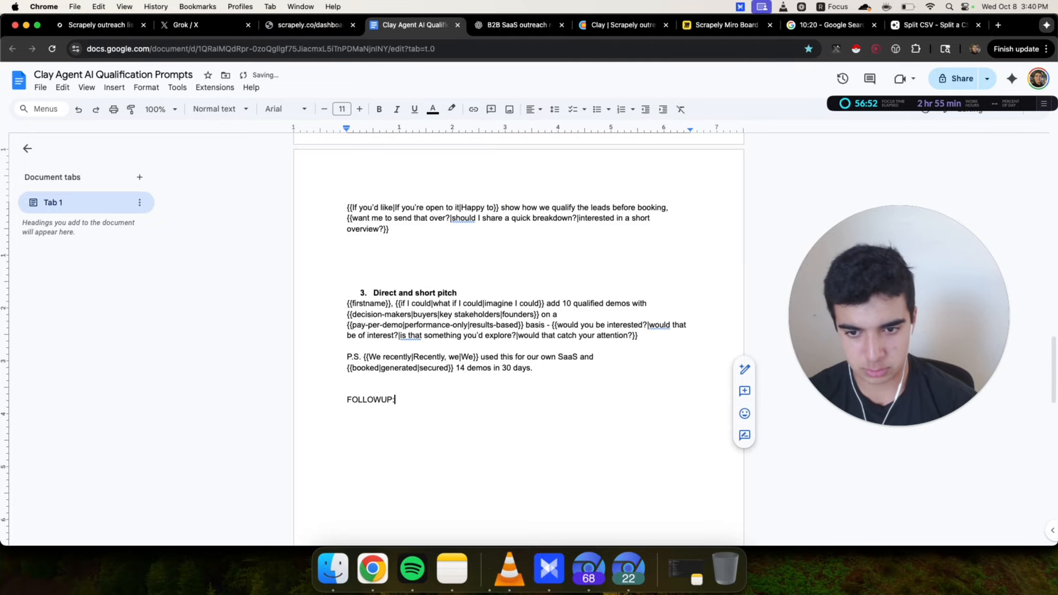
key(Return)
key(super+v)
Replace the em dash after 'Twitter outbound yet' with a comma in the third follow-up
click(454, 421)
key(BackSpace)
key(BackSpace)
text(,)
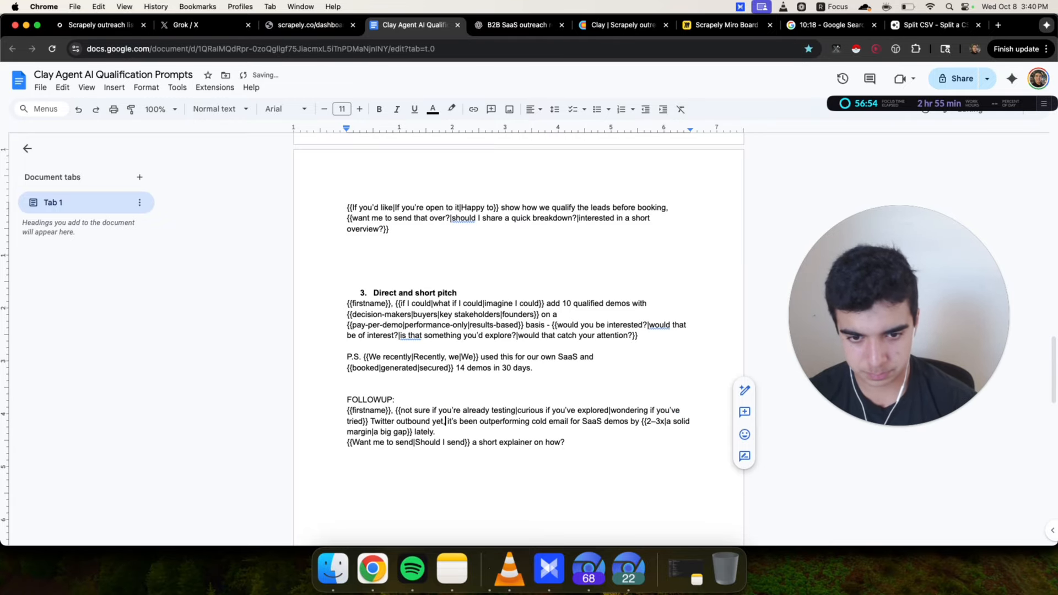
drag(334, 412, 628, 439)
click(652, 444)
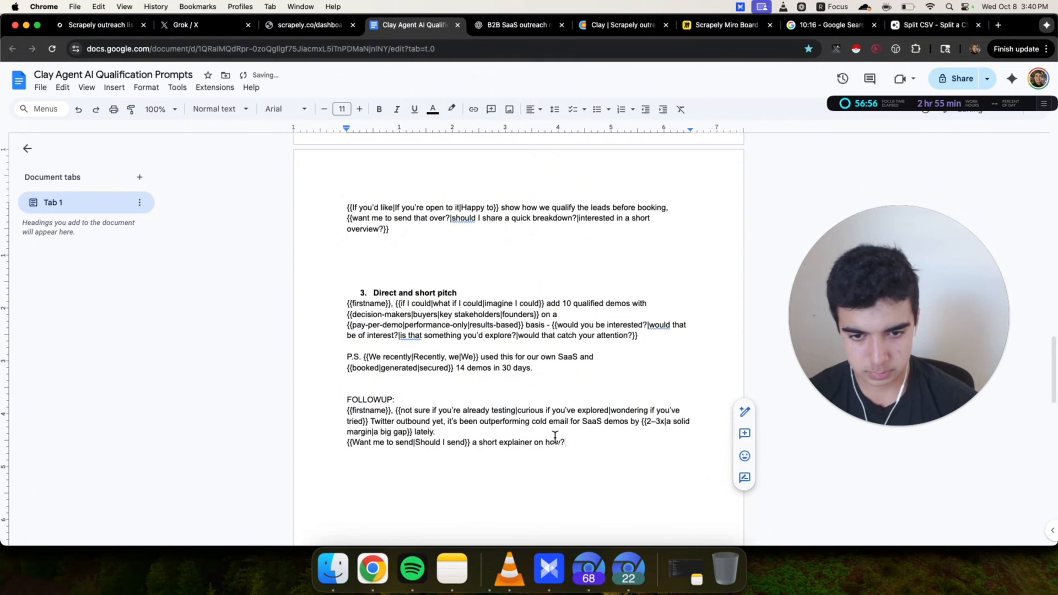
scroll(560, 445, down, 1)
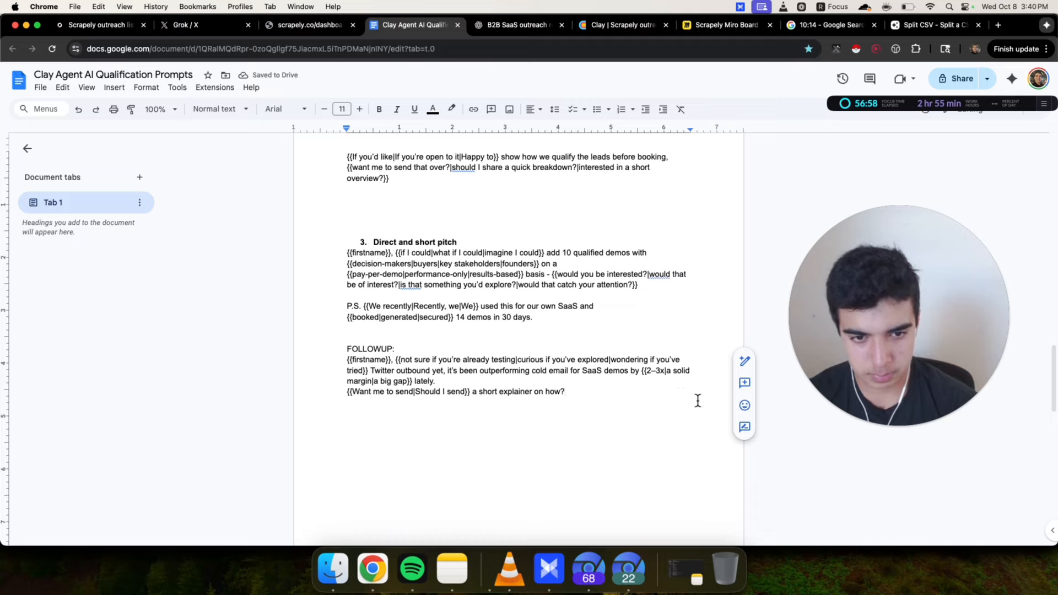
Delete the 'by {{2–3x|a solid margin|a big gap}}' comparison from the third idea's follow-up message
click(662, 372)
text(x)
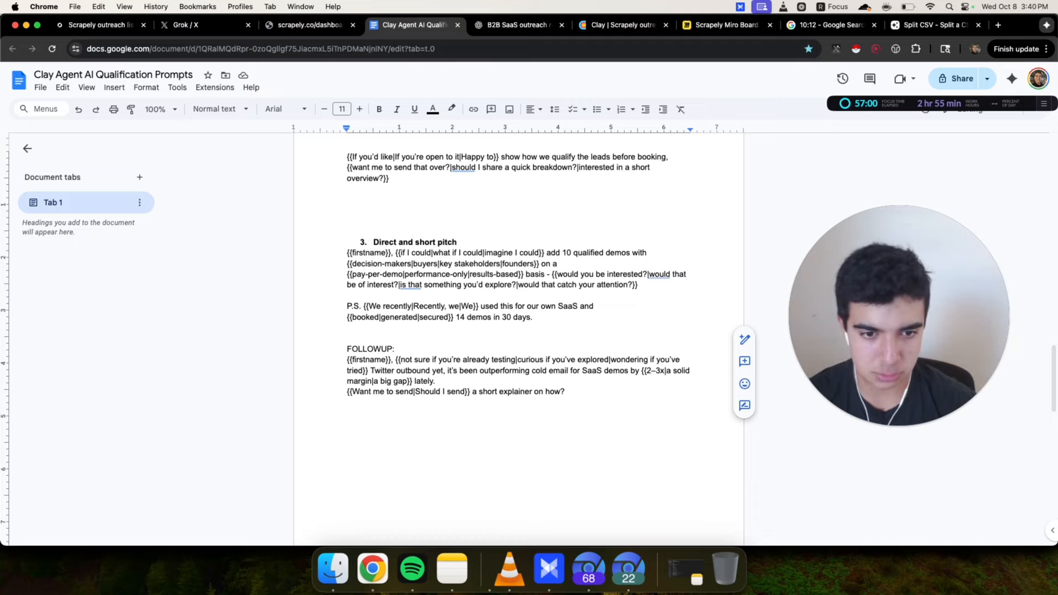
key(BackSpace)
key(BackSpace)
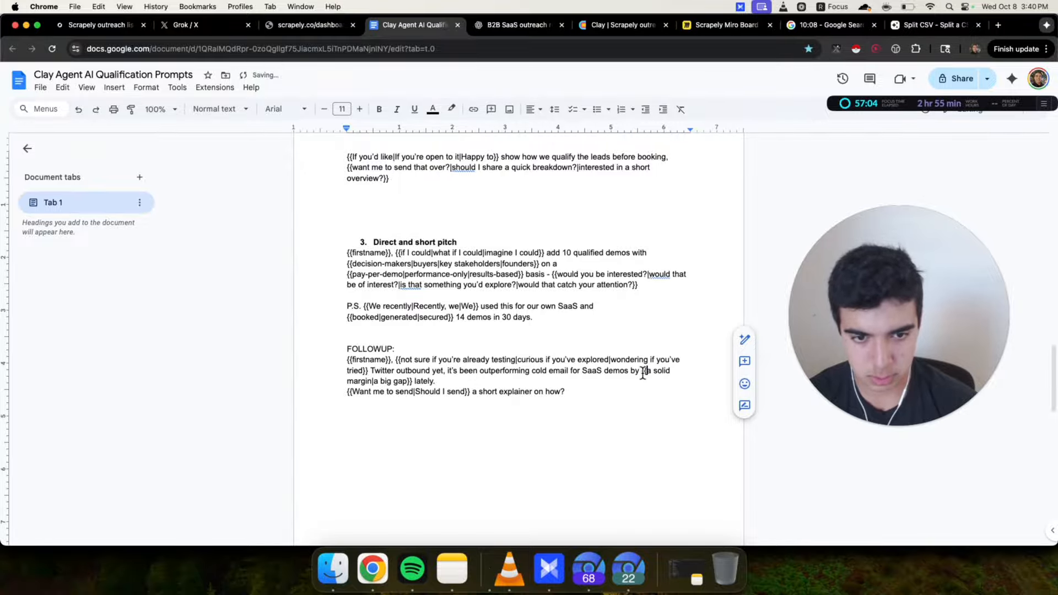
drag(631, 371, 414, 381)
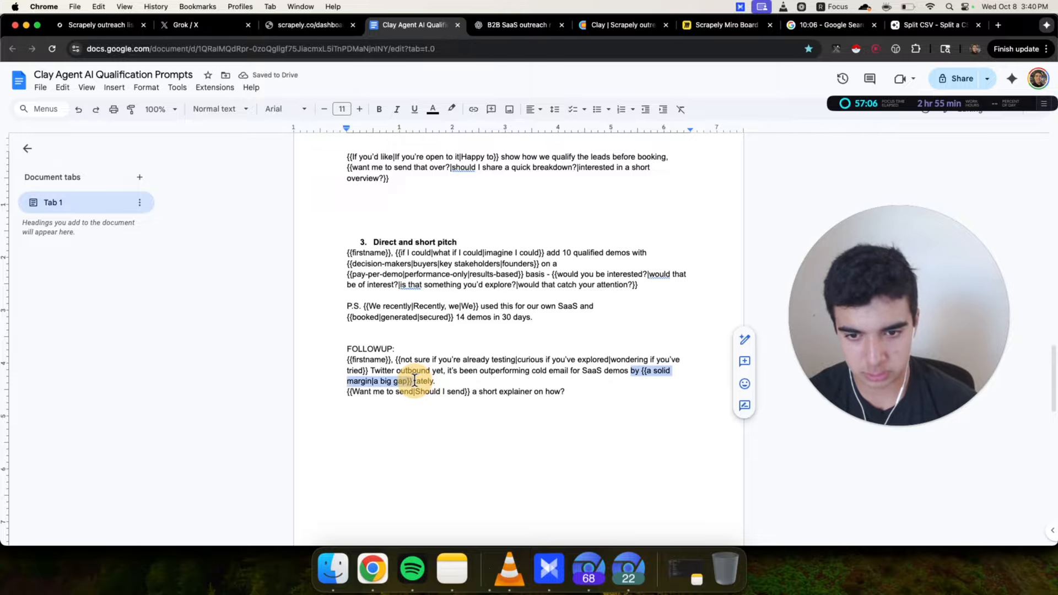
key(BackSpace)
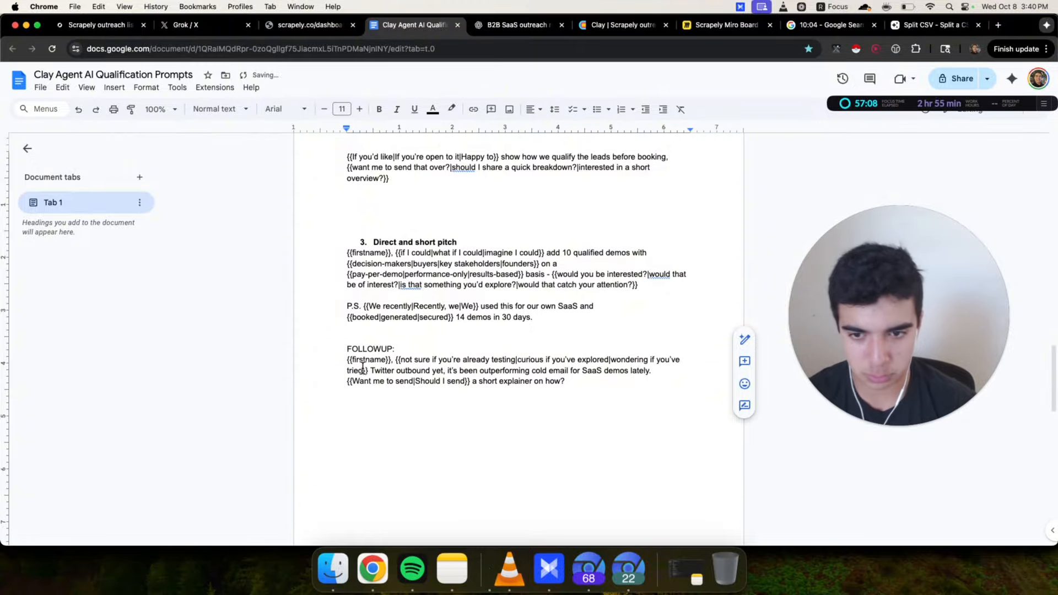
Select the 'FOLLOWUP:' block and paste it below the first idea's Loom video lead magnet copy
drag(332, 367, 629, 380)
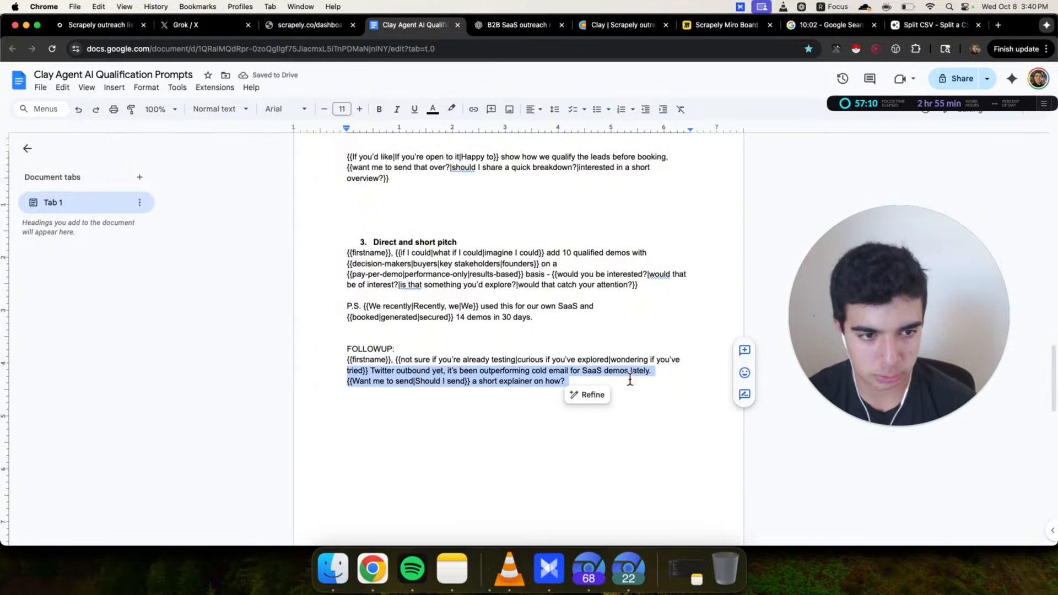
click(630, 380)
drag(346, 359, 606, 377)
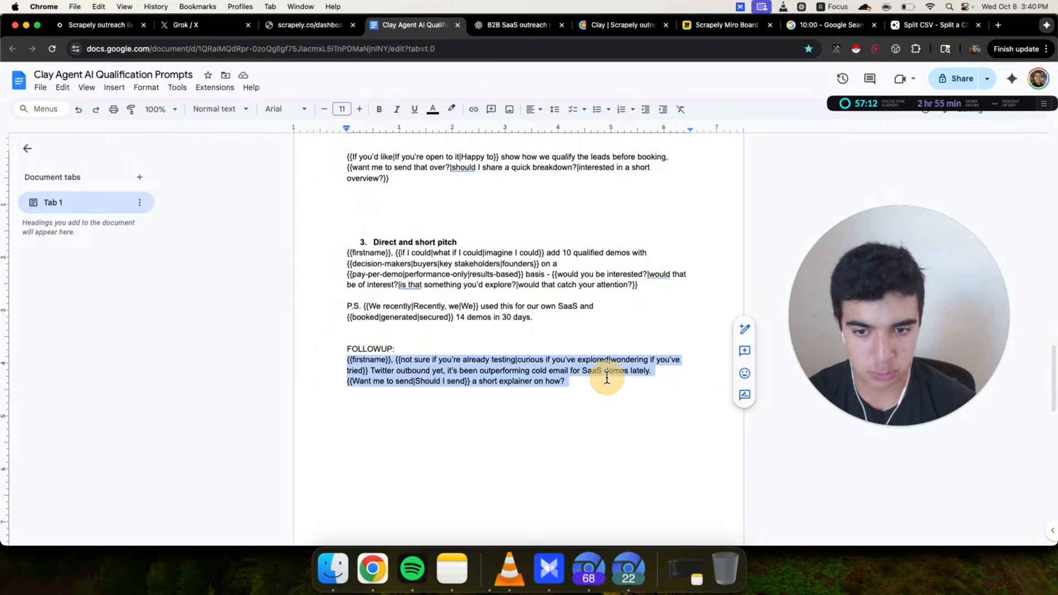
click(607, 379)
drag(347, 338, 659, 381)
key(super+c)
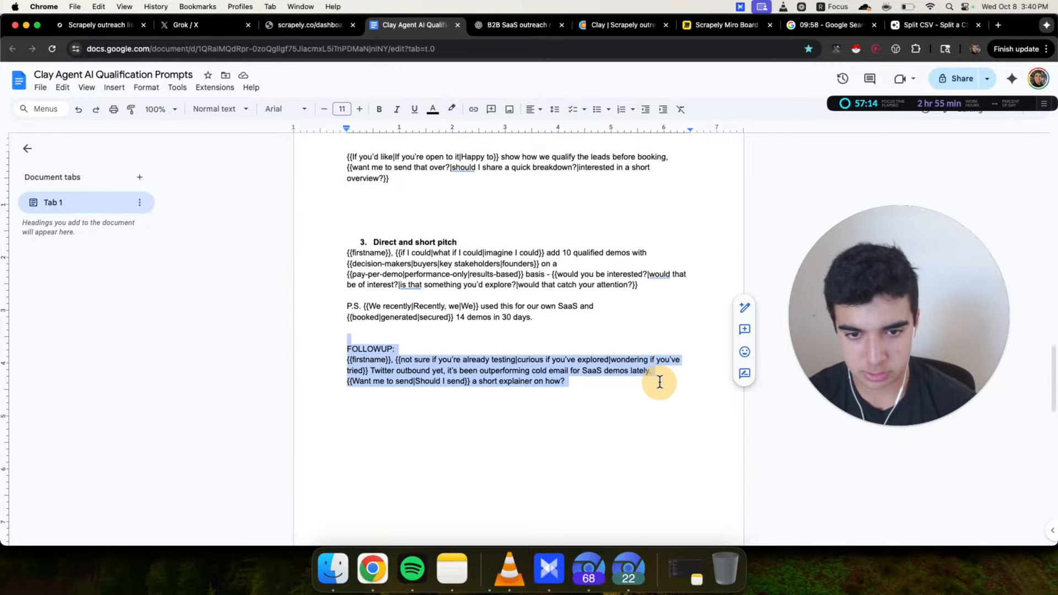
scroll(639, 386, up, 10)
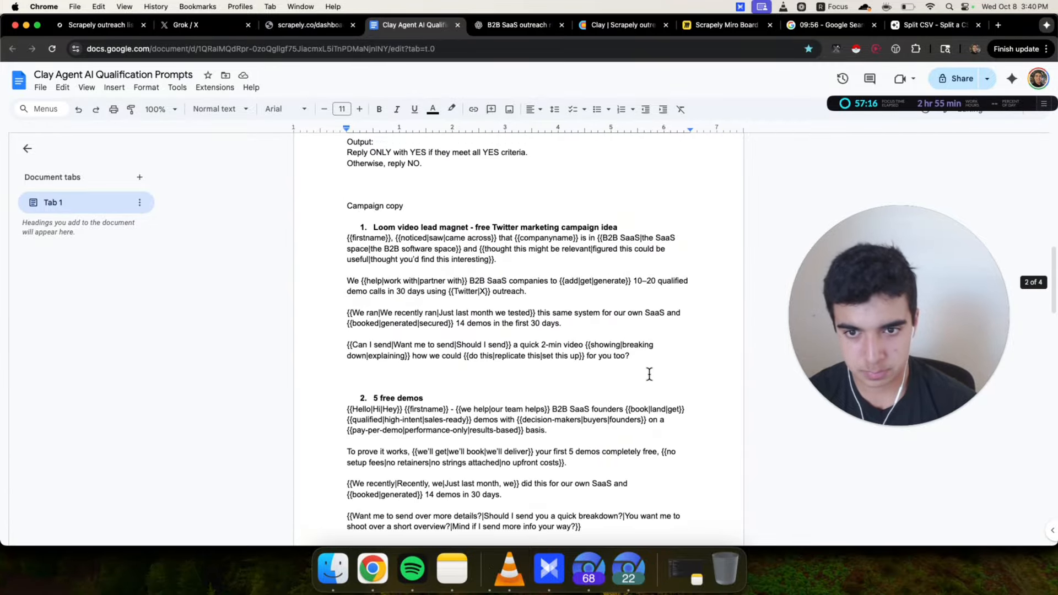
click(671, 363)
key(super+v)
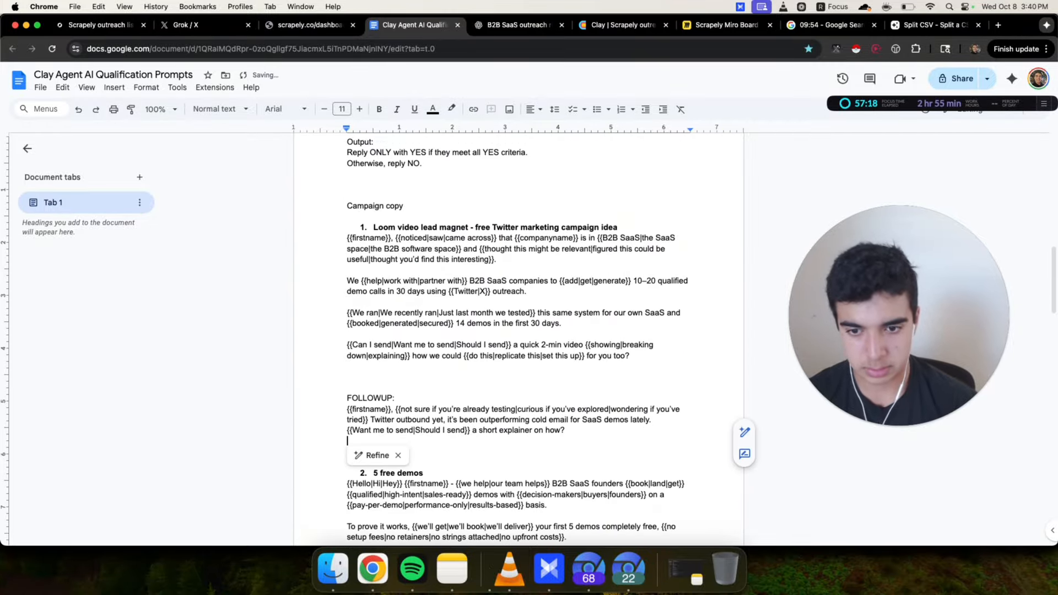
scroll(455, 318, down, 2)
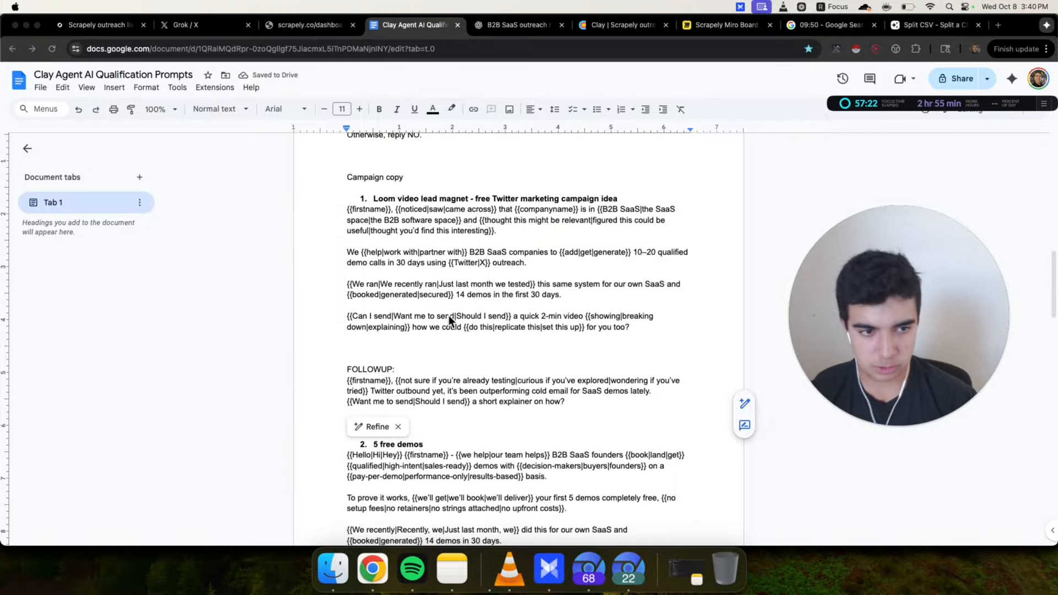
click(538, 364)
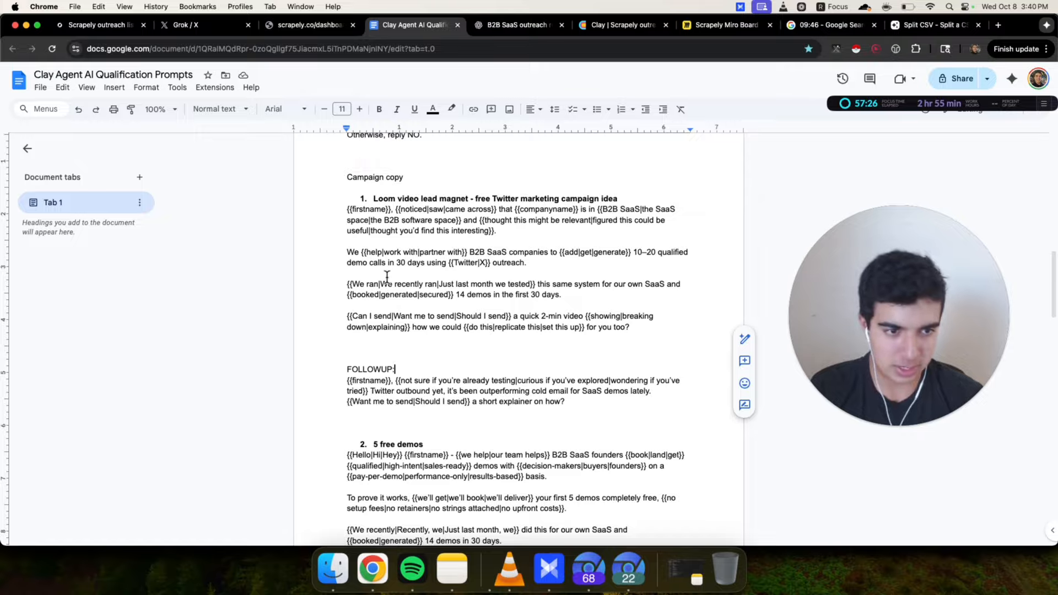
scroll(342, 192, down, 1)
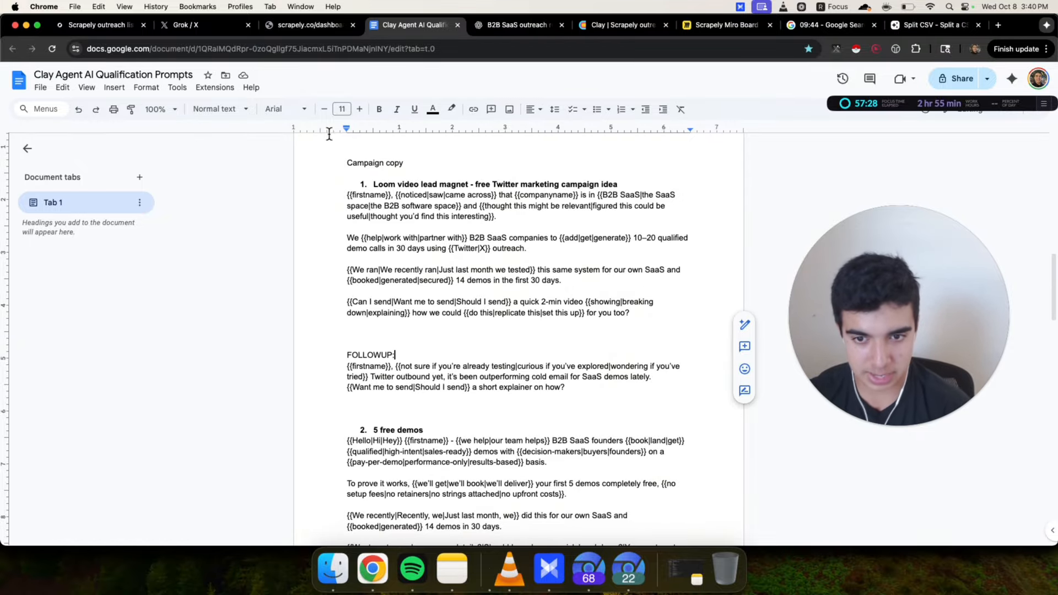
scroll(561, 370, down, 10)
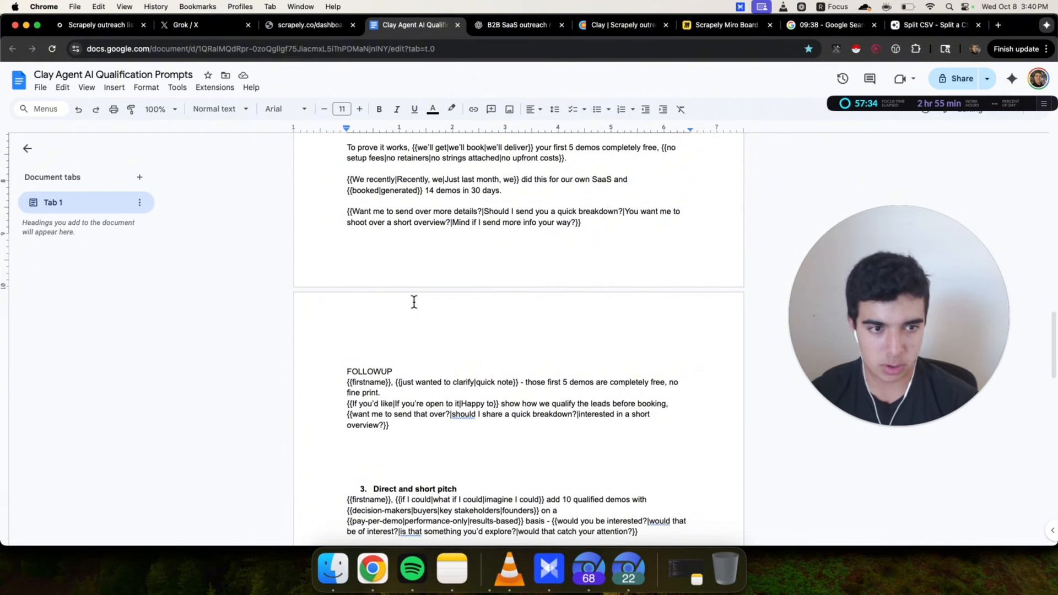
drag(606, 31, 418, 31)
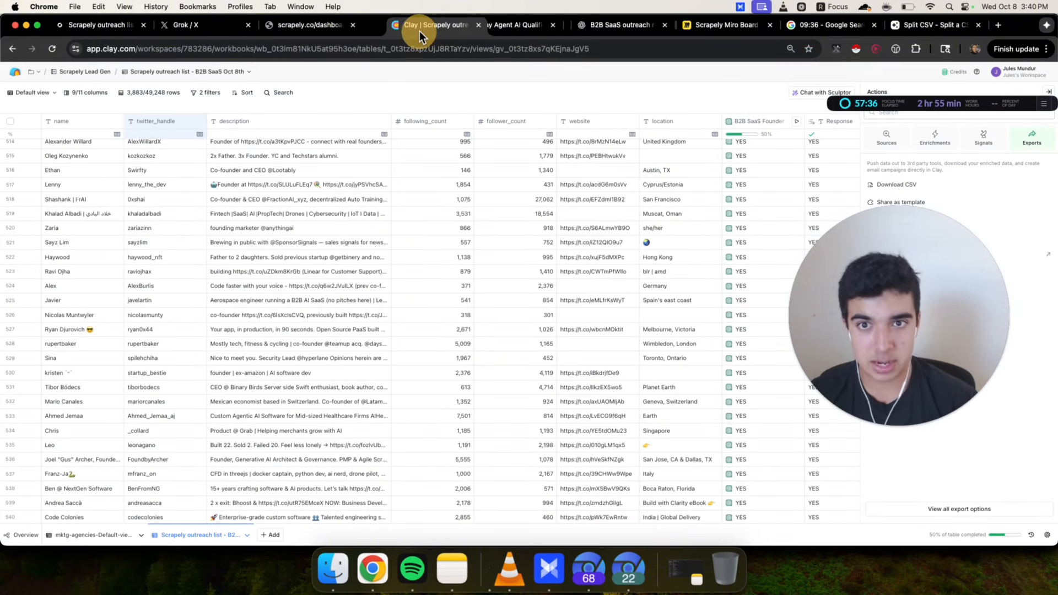
click(520, 31)
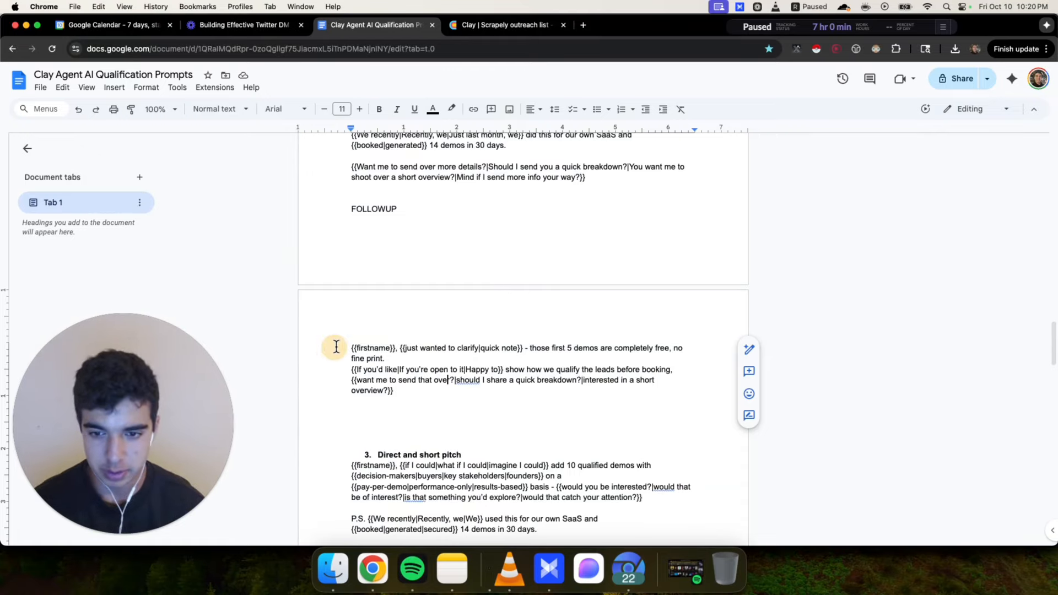
drag(350, 347, 452, 392)
click(456, 391)
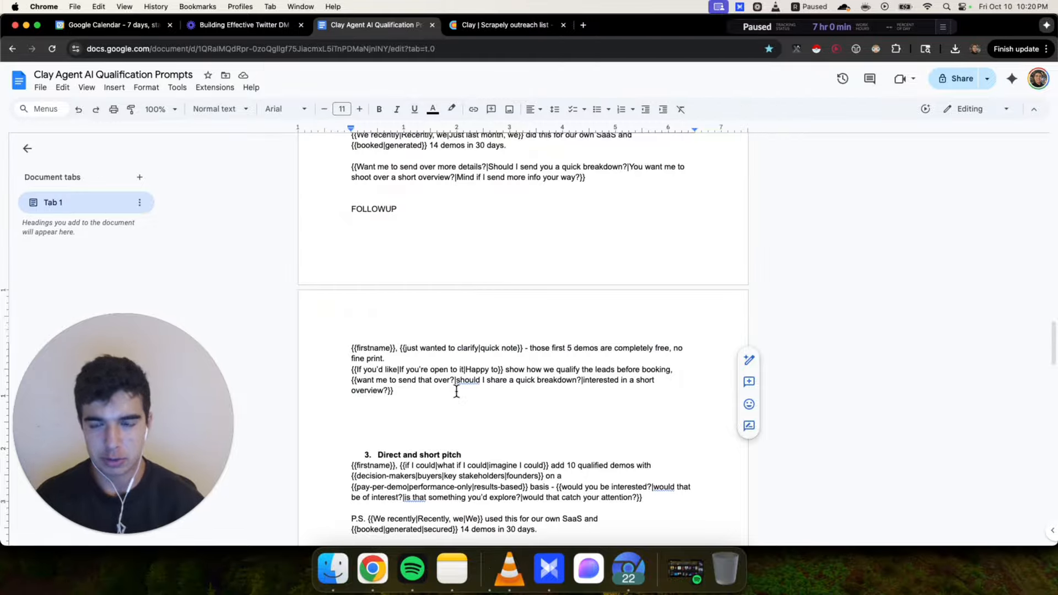
click(260, 24)
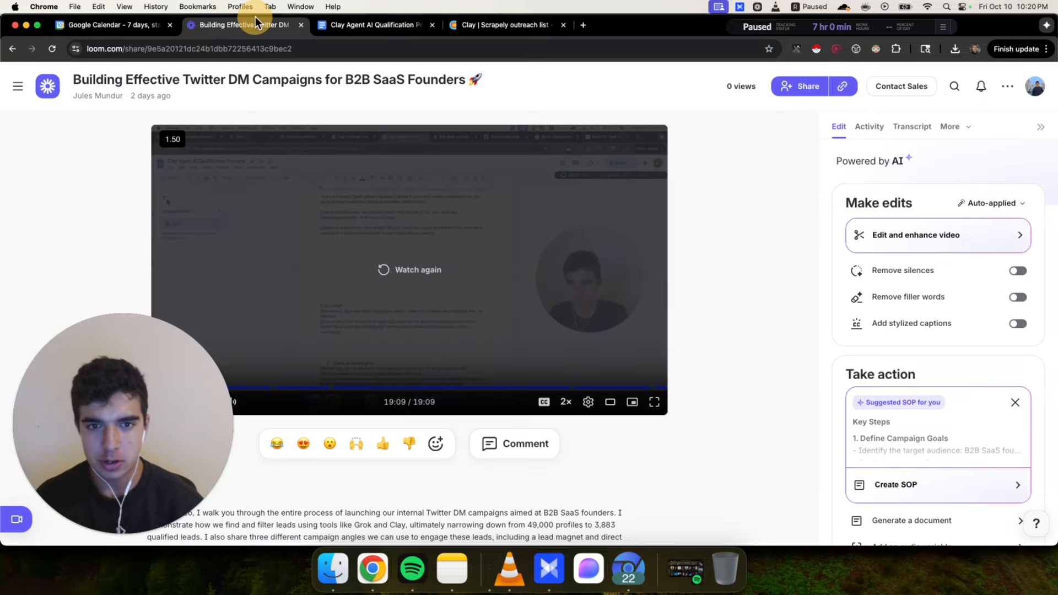
click(655, 403)
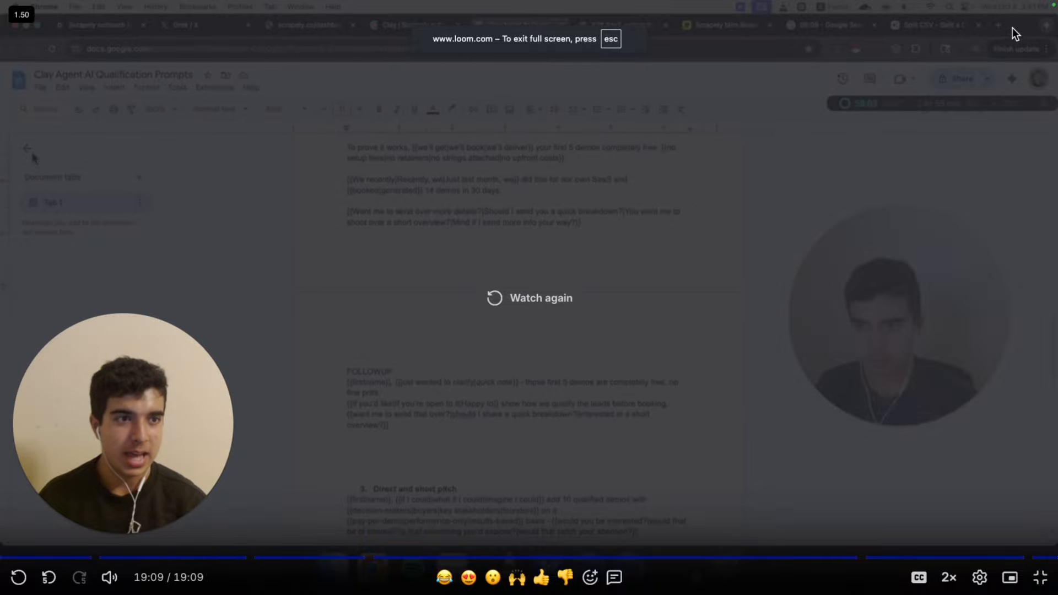
click(1039, 577)
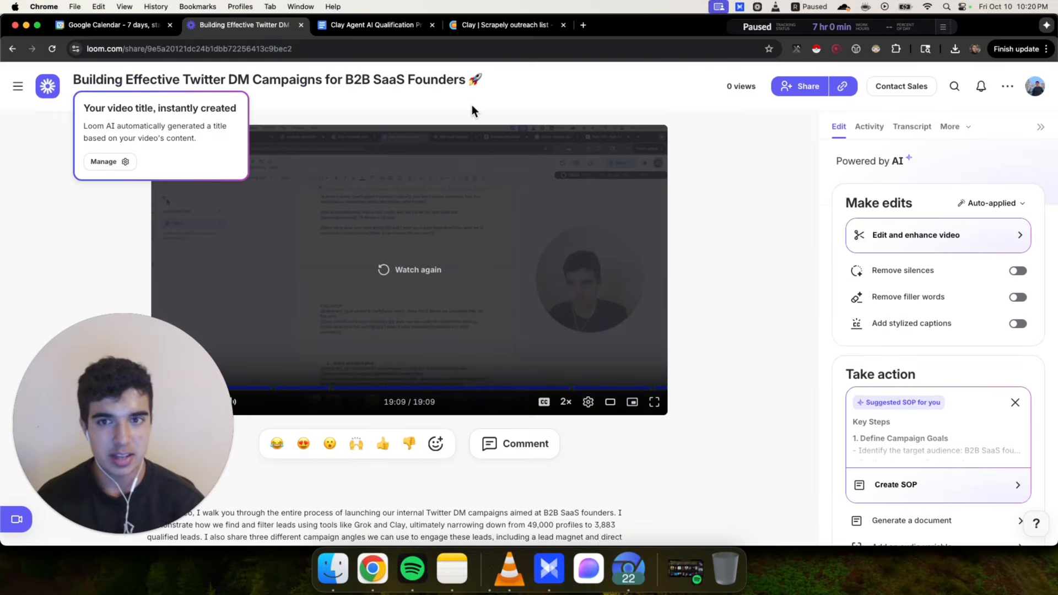
click(365, 27)
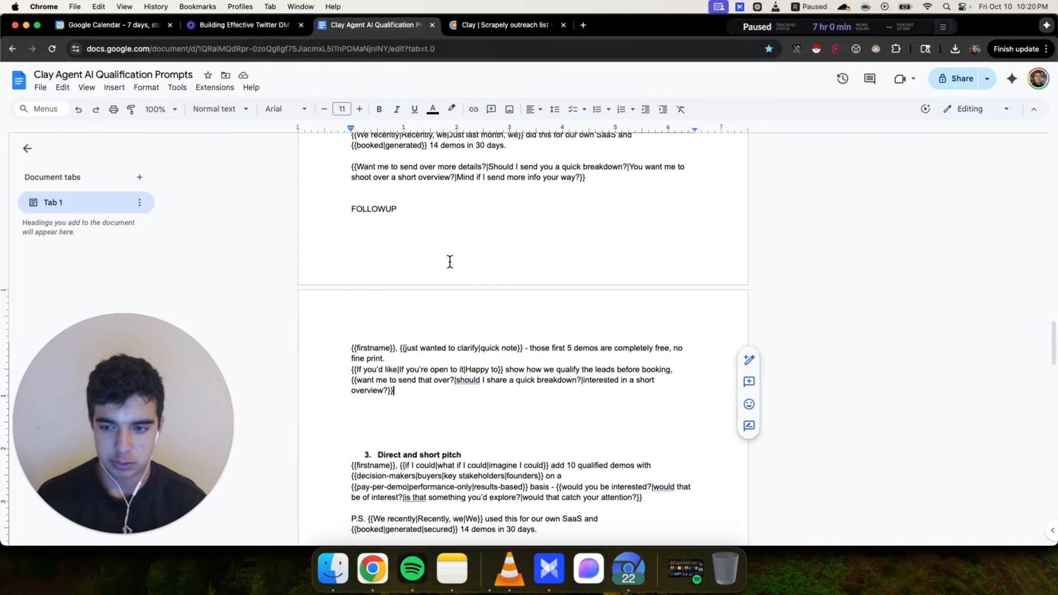
Open the X profile of a lead who replied to the DM and browse their company website, Overlayy
click(628, 567)
click(249, 27)
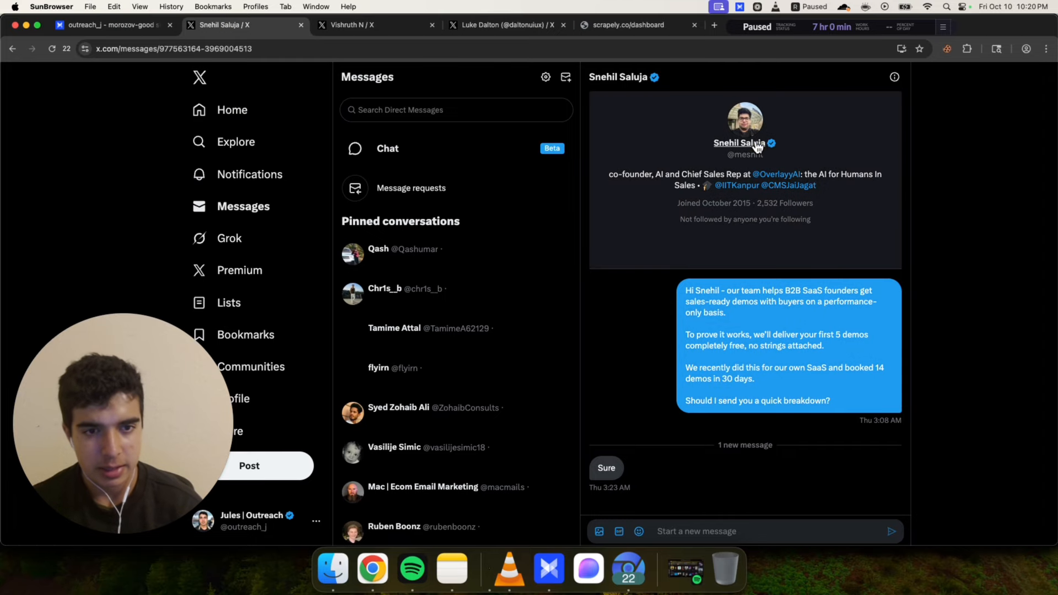
click(744, 145)
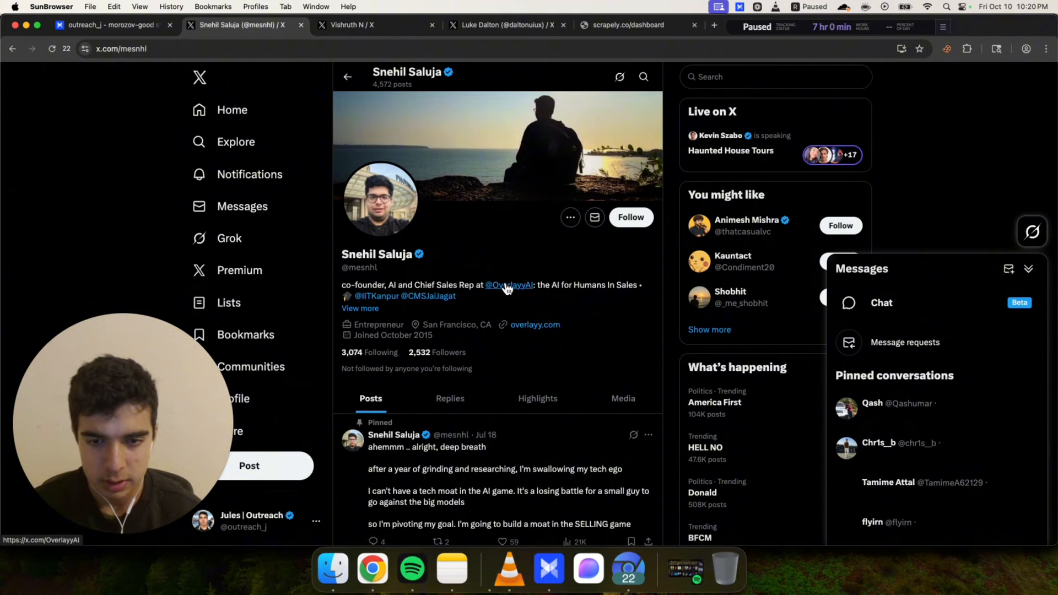
click(546, 326)
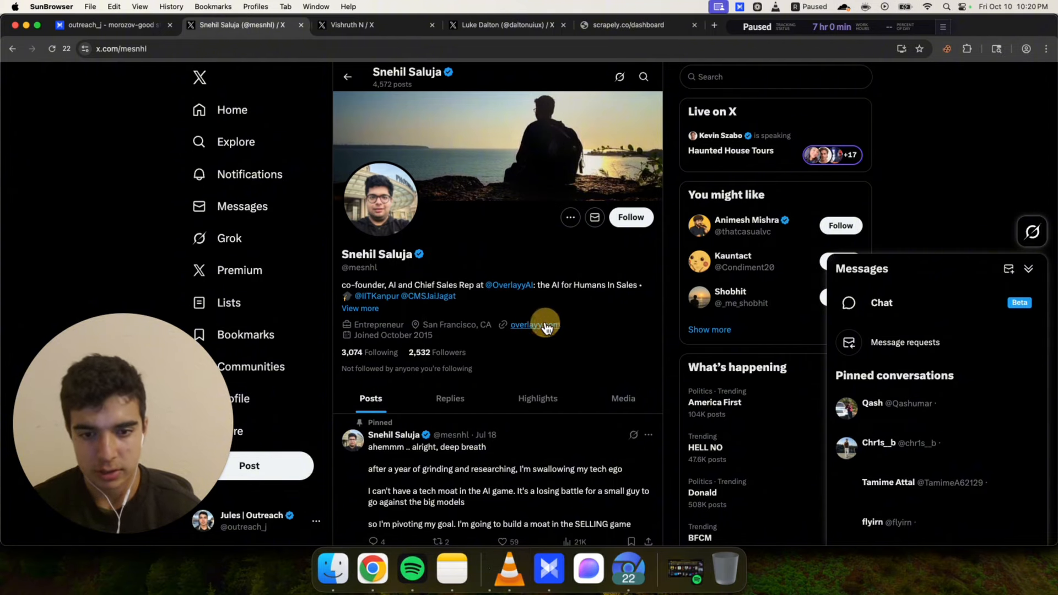
click(371, 31)
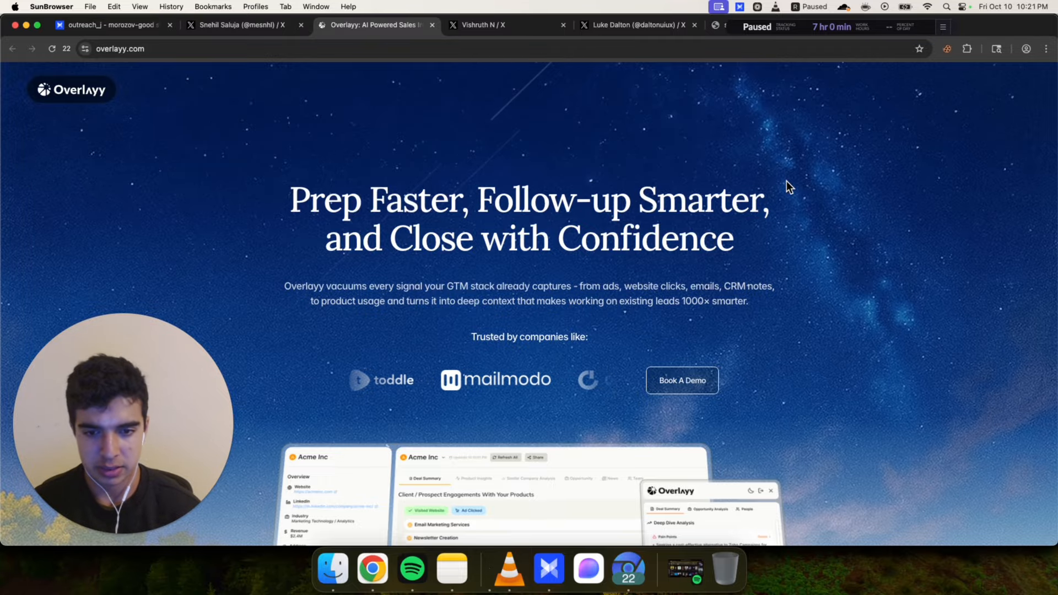
scroll(874, 229, down, 10)
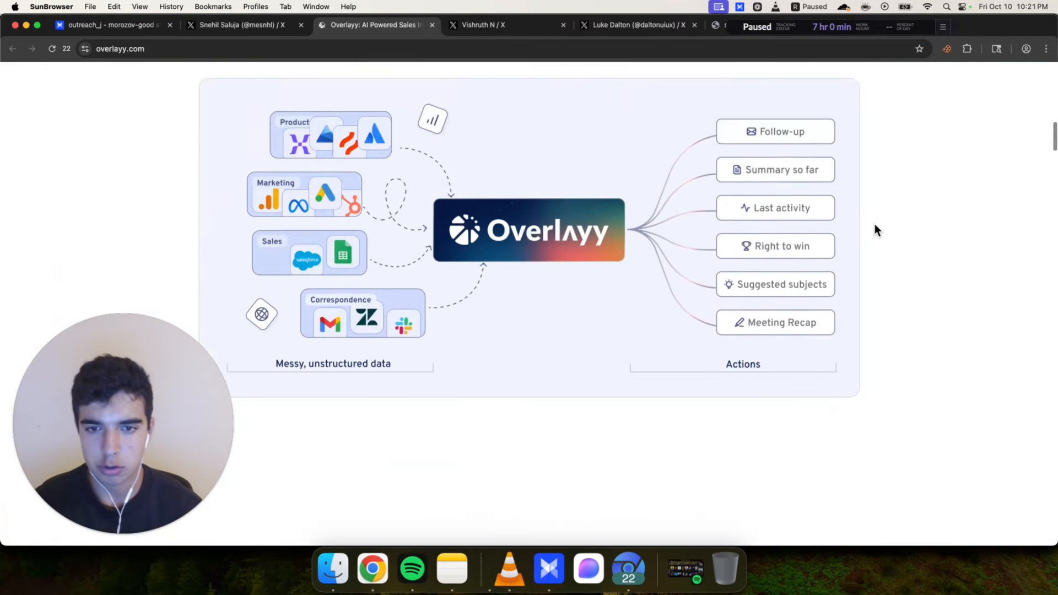
scroll(933, 302, down, 5)
scroll(933, 302, up, 15)
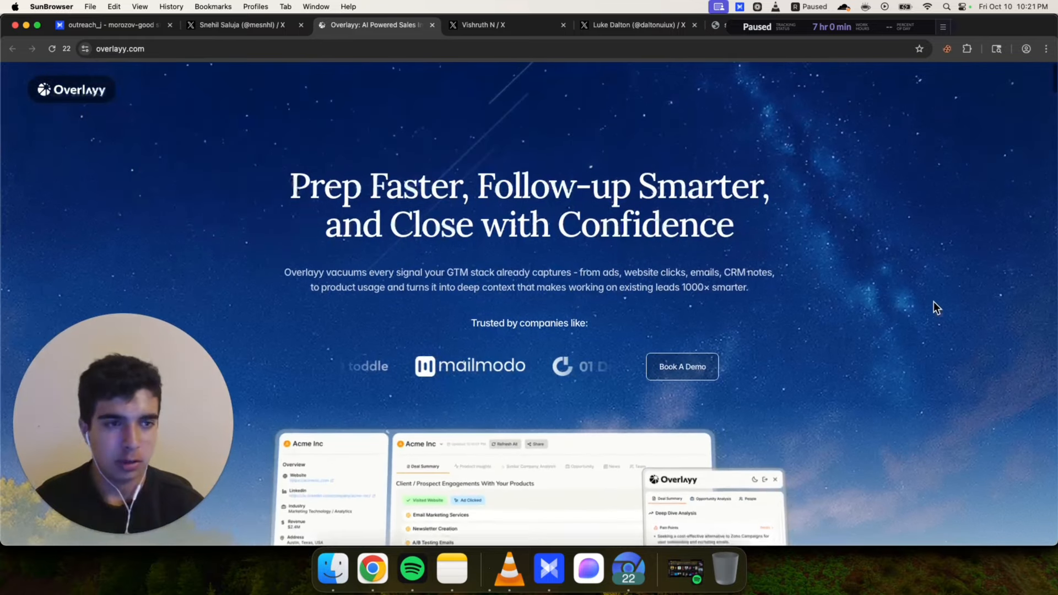
Open the second replying lead's X profile and browse their company website, Hyphenbox
click(432, 25)
click(350, 24)
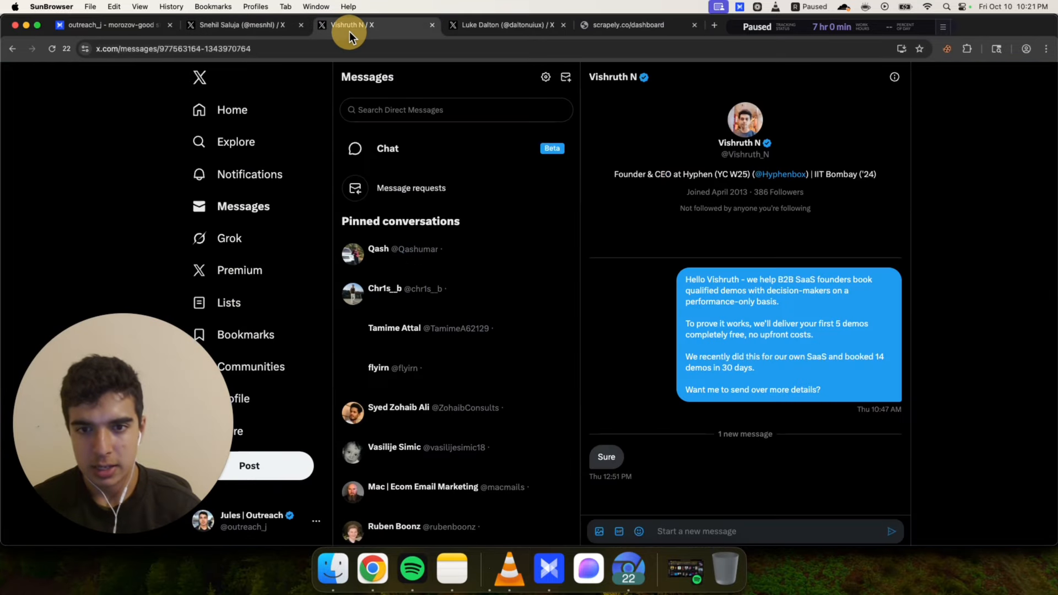
click(685, 181)
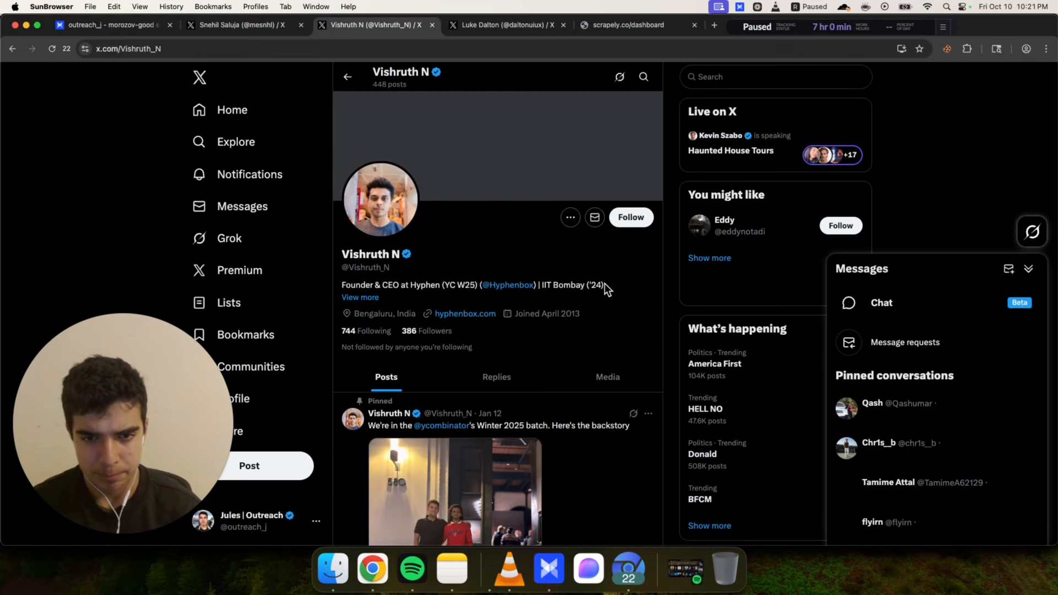
super+click(474, 314)
click(500, 25)
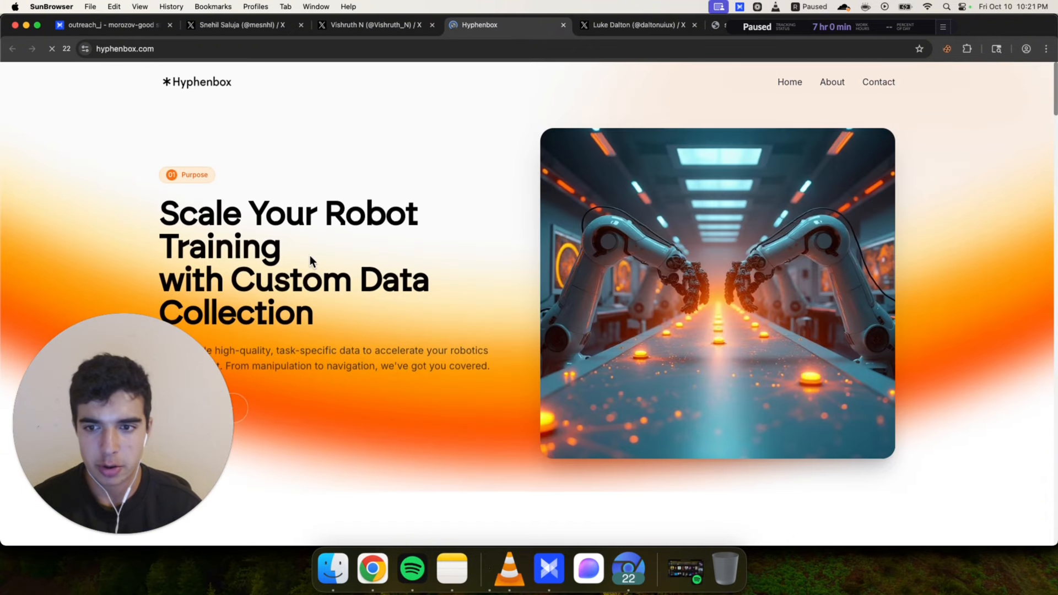
drag(136, 402, 931, 162)
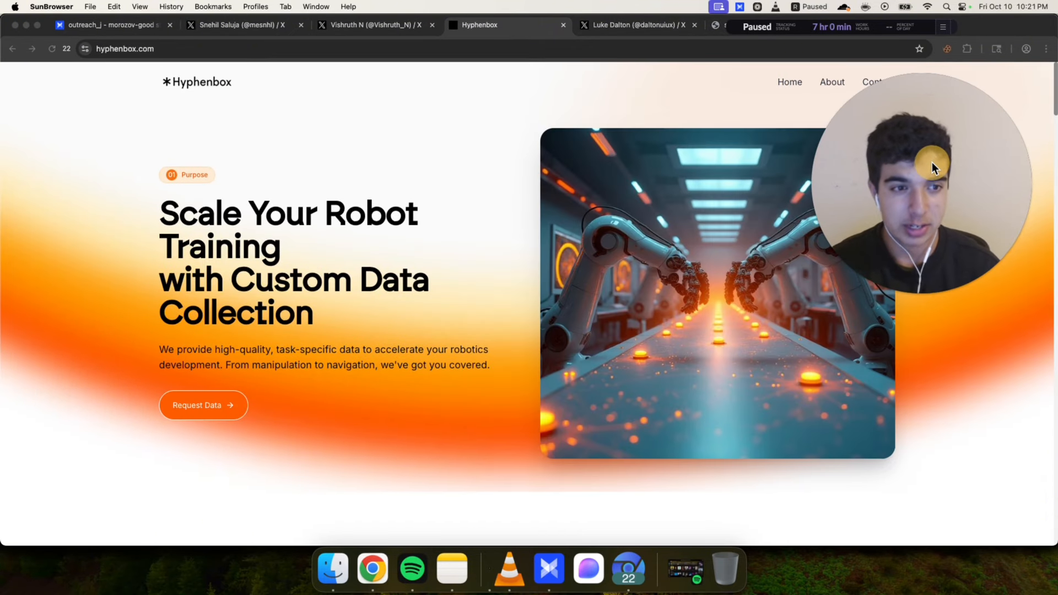
mouse_move(960, 280)
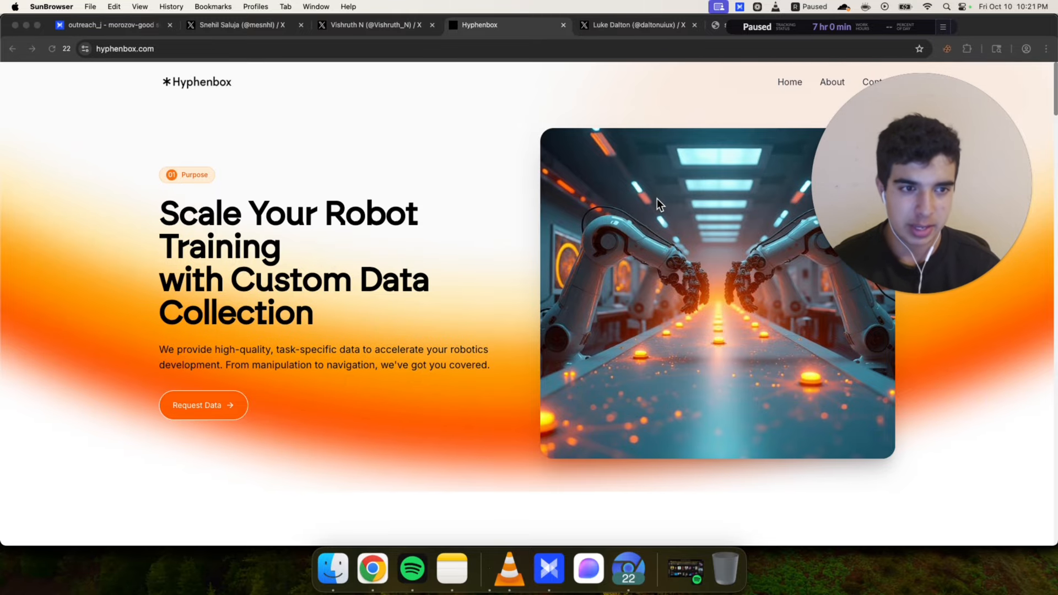
click(305, 318)
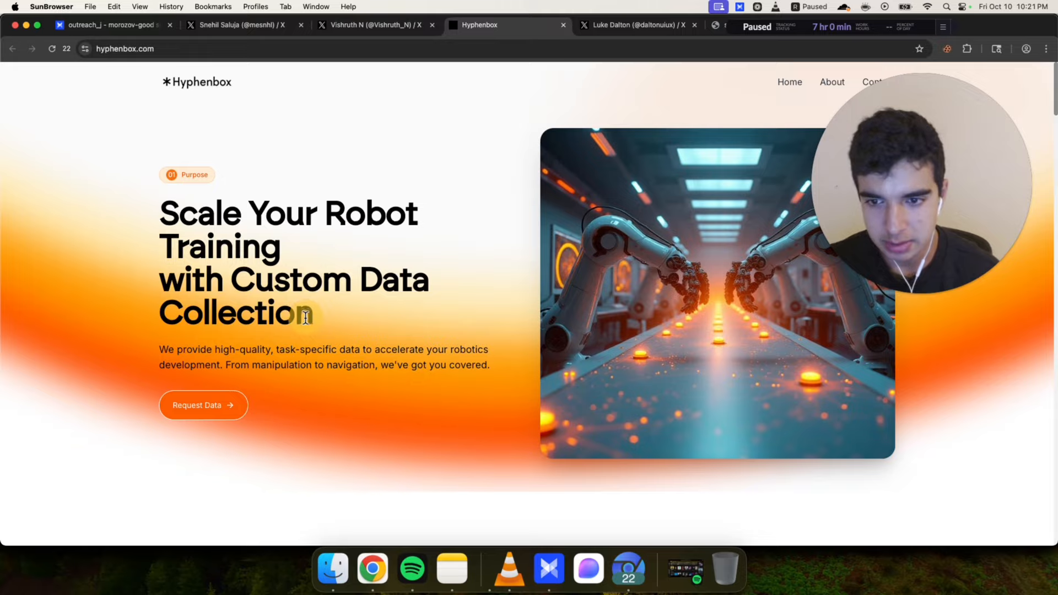
scroll(362, 134, down, 8)
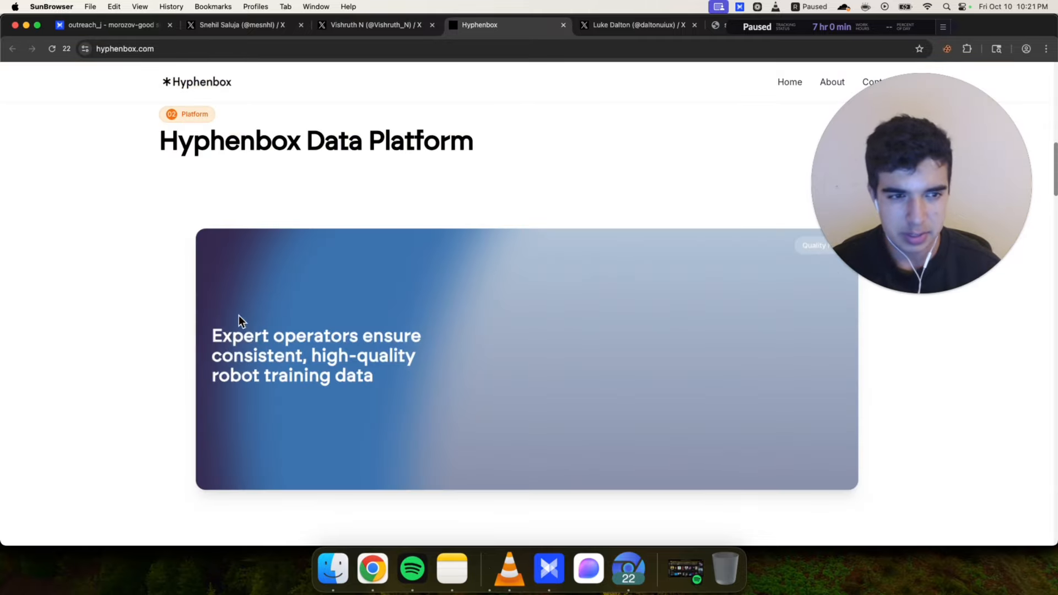
scroll(143, 313, down, 19)
drag(157, 251, 140, 392)
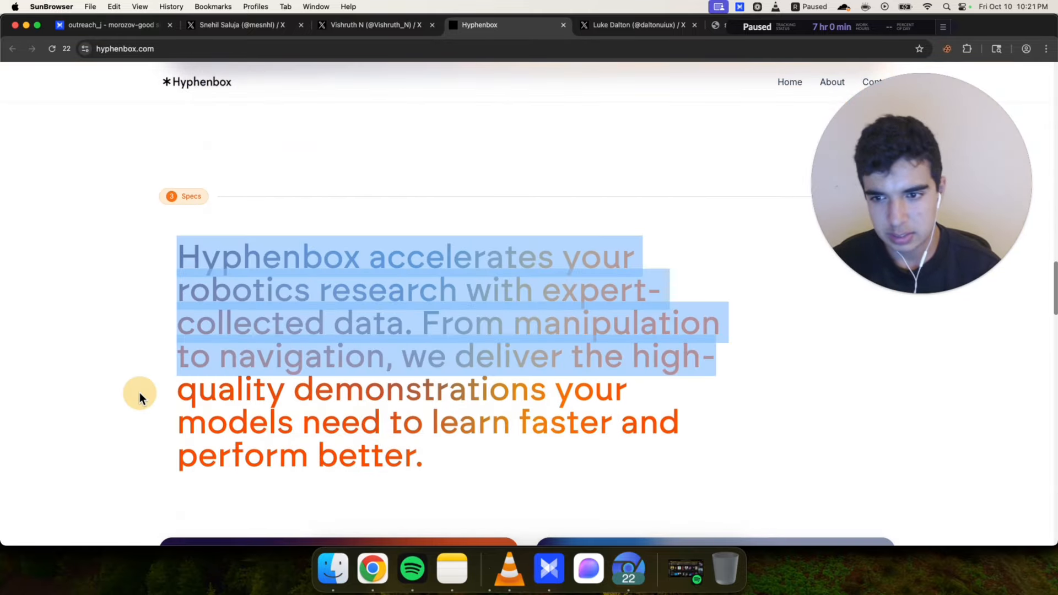
click(140, 470)
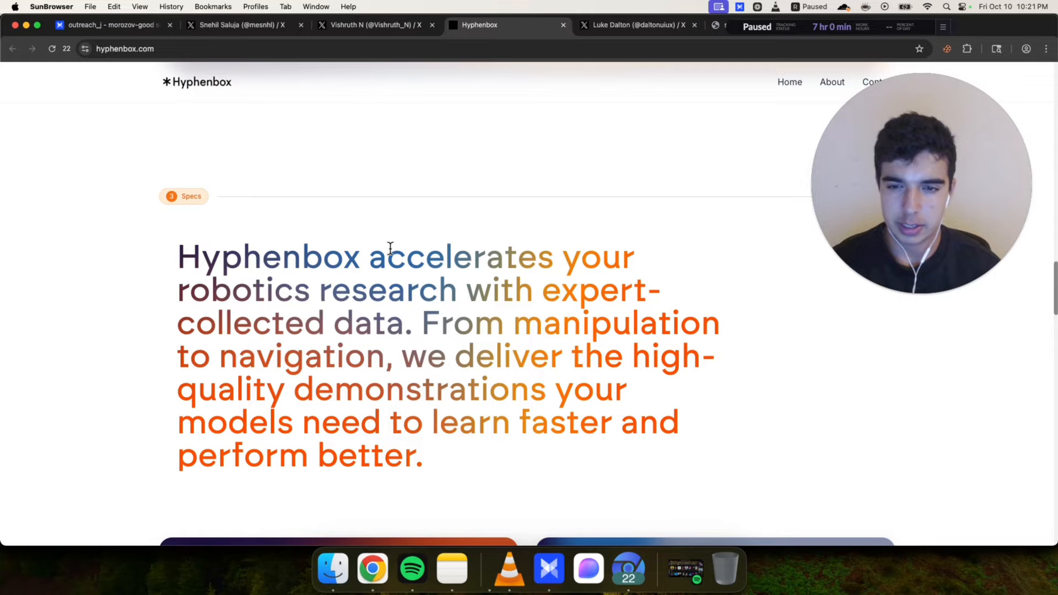
Close the company website and open the DM conversation with the third replying lead from their X profile
key(super+w)
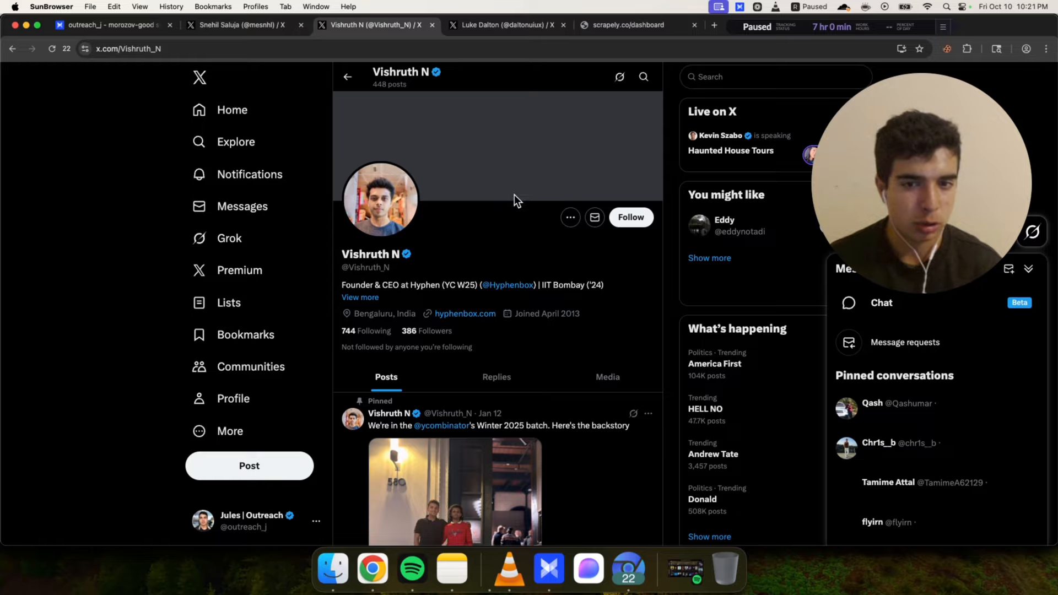
drag(519, 261, 608, 284)
click(608, 283)
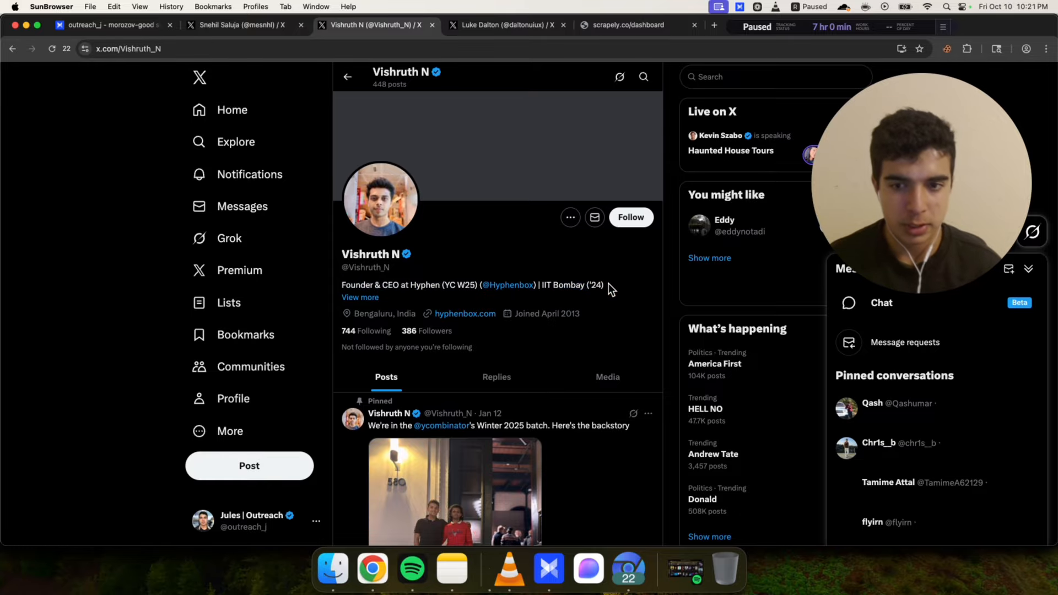
click(481, 33)
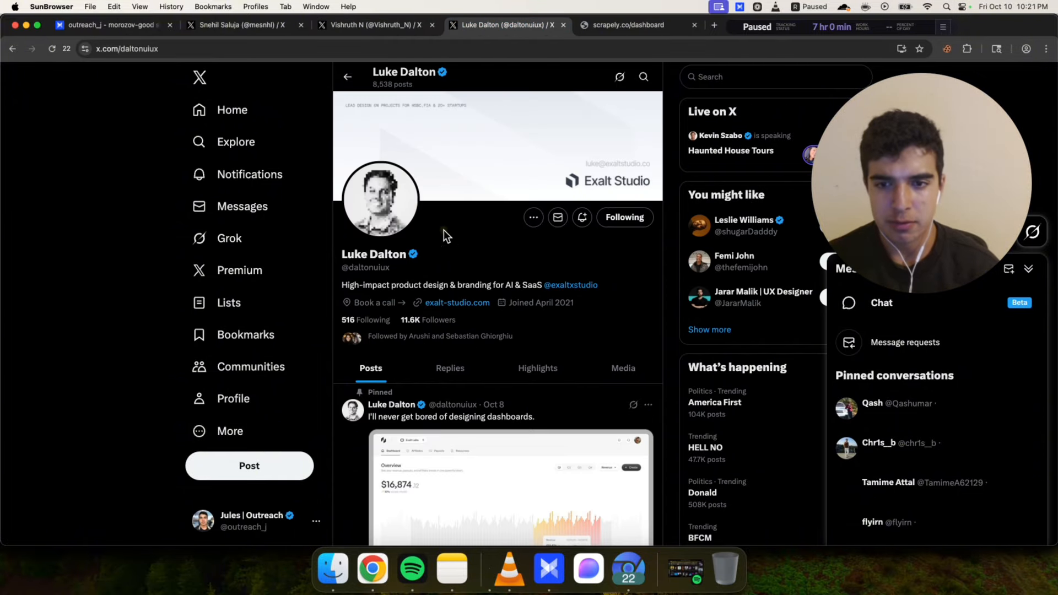
click(557, 216)
drag(865, 190, 363, 259)
scroll(702, 284, up, 10)
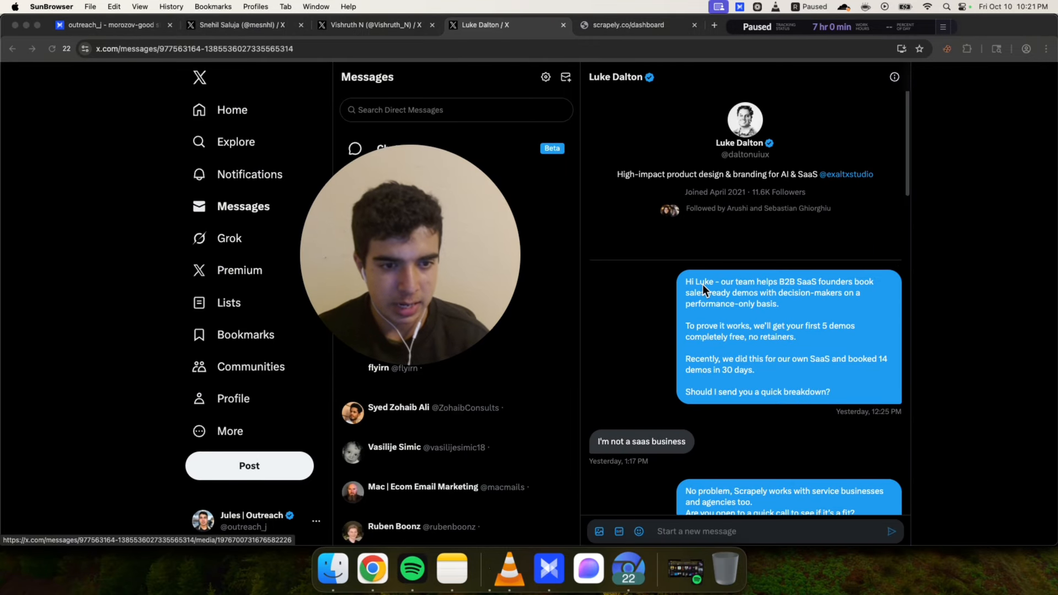
click(379, 30)
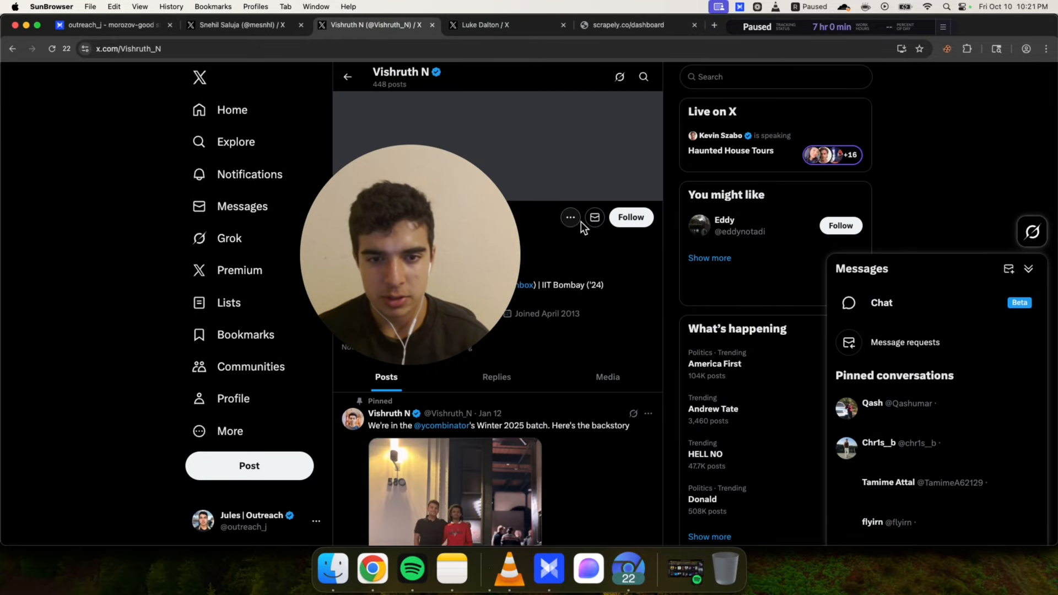
click(597, 219)
click(488, 29)
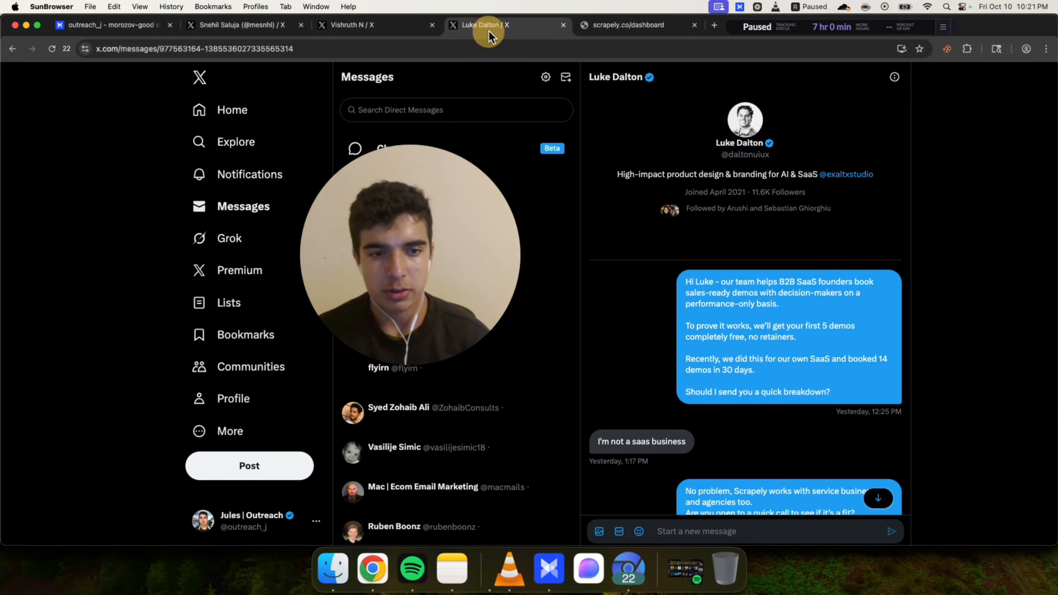
Review the three campaign copy ideas and their follow-up messages in the prompts document
key(super+Tab)
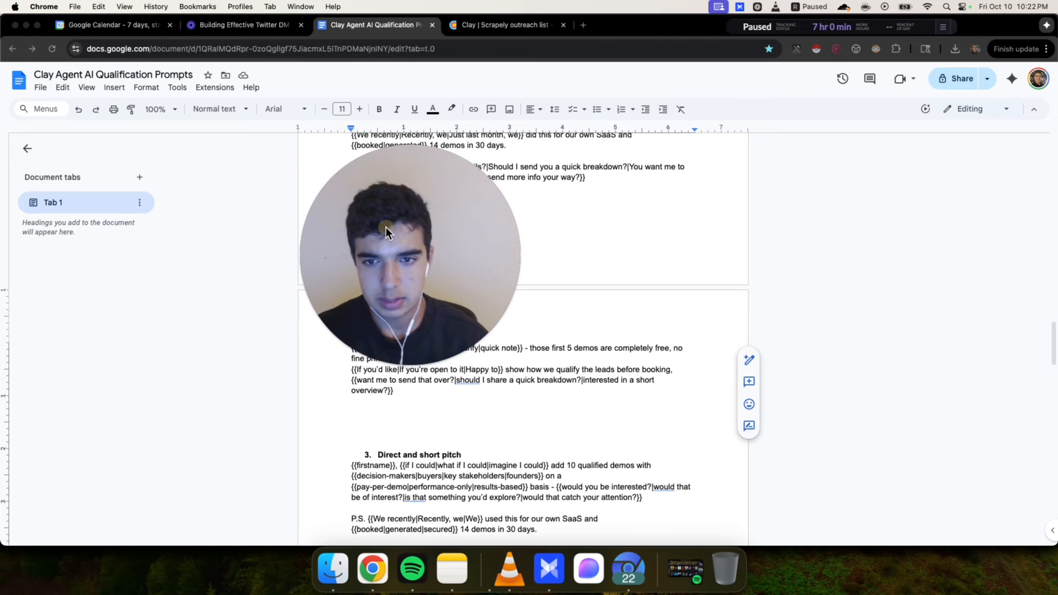
drag(386, 226, 865, 237)
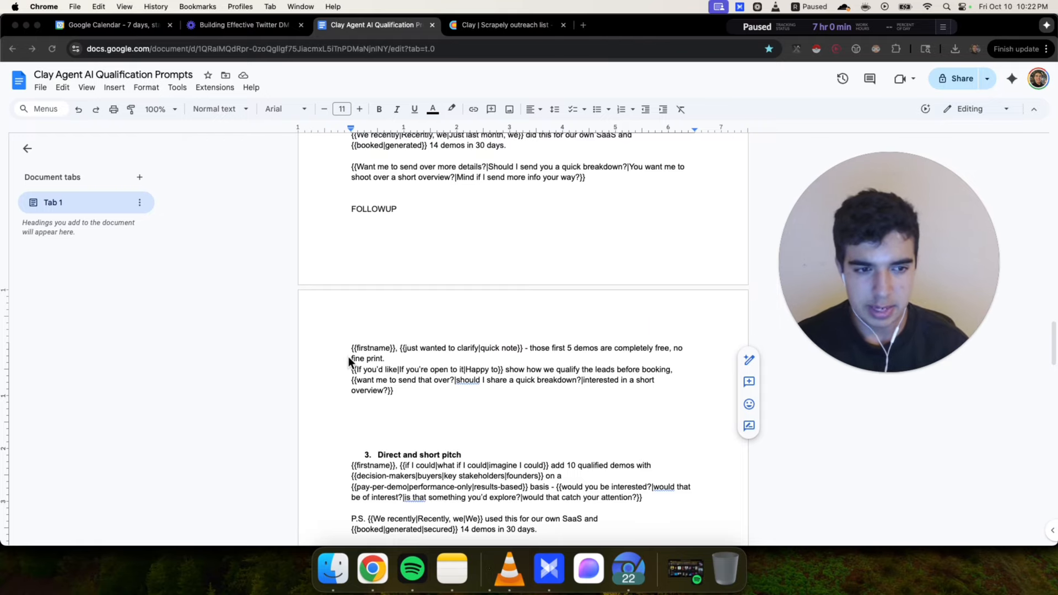
click(344, 341)
scroll(507, 405, up, 5)
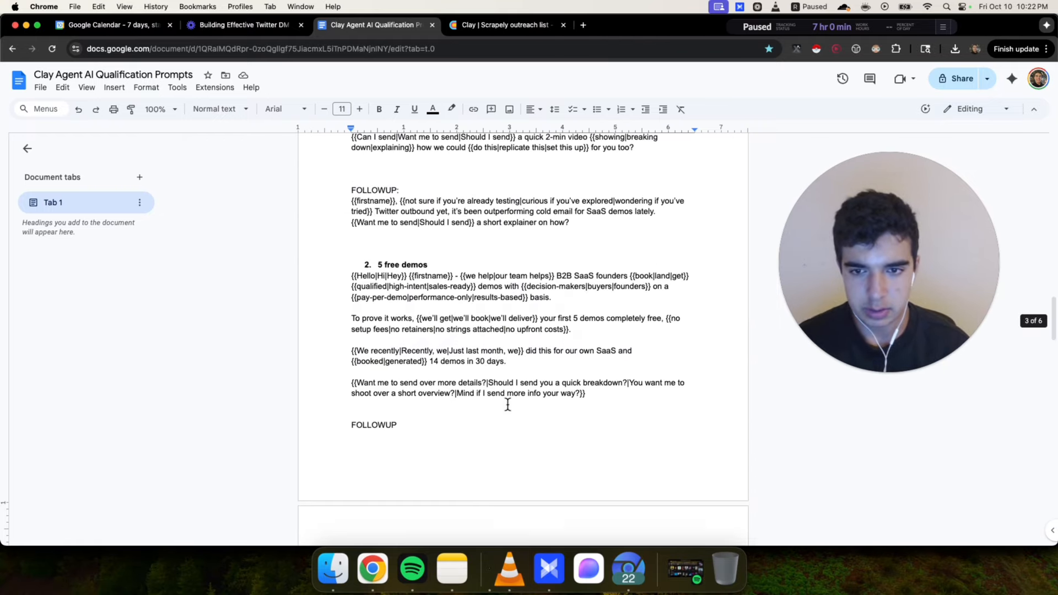
drag(347, 350, 687, 482)
scroll(343, 243, up, 3)
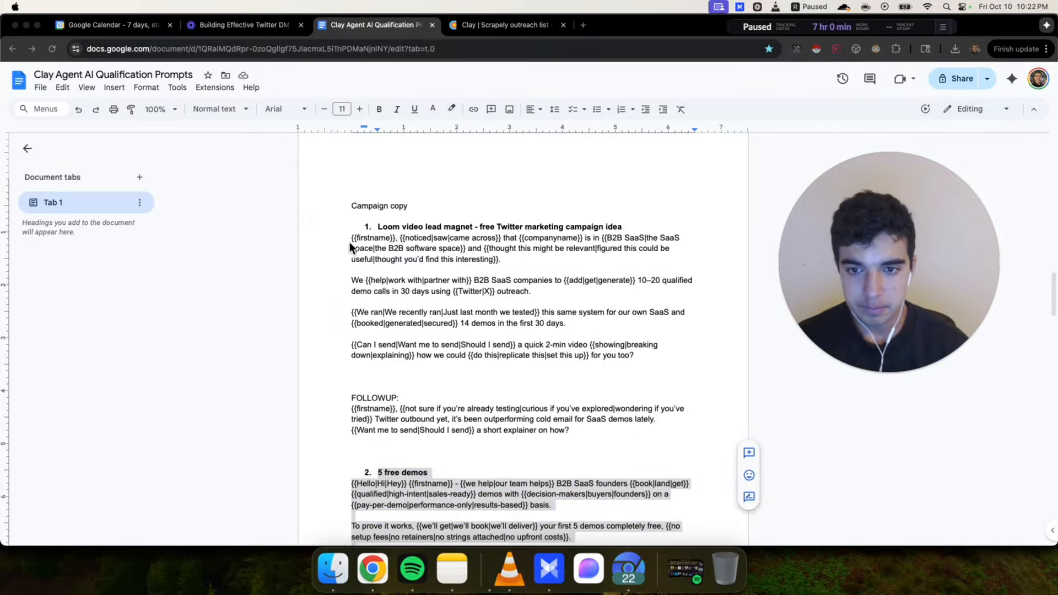
drag(339, 242, 663, 358)
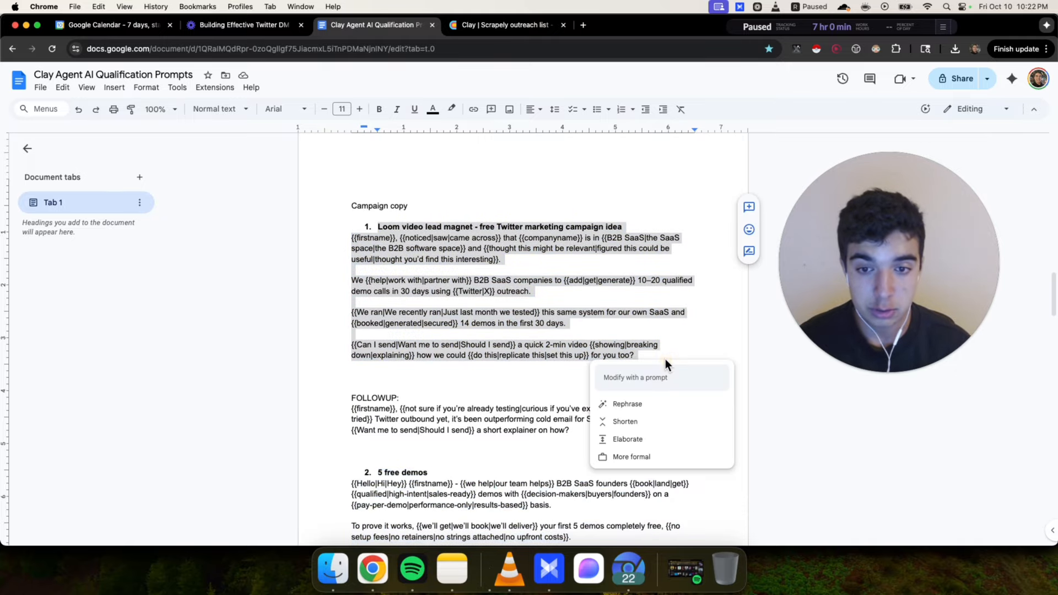
click(458, 230)
scroll(550, 315, down, 5)
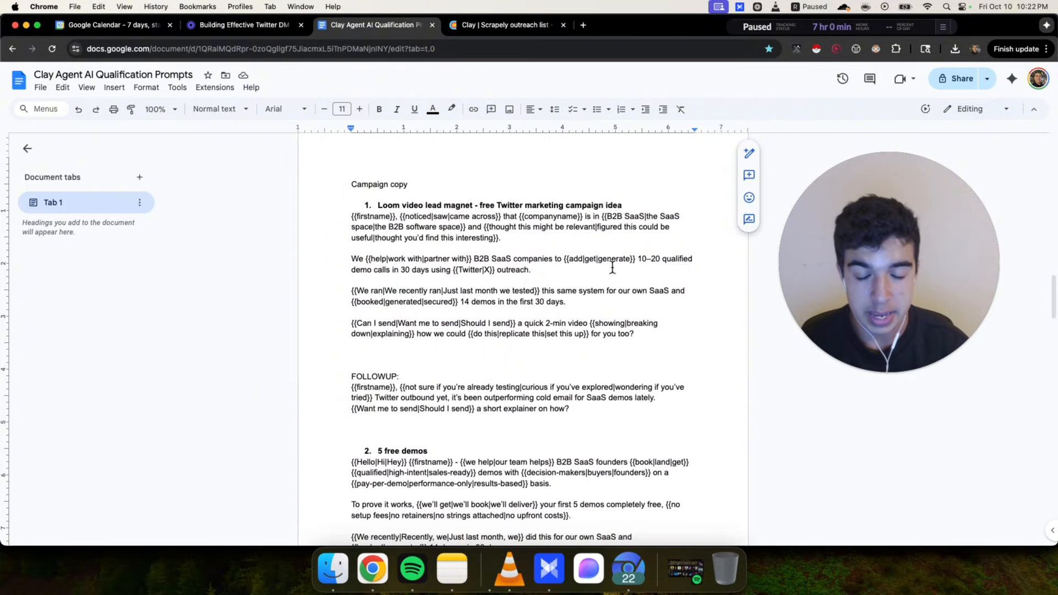
scroll(550, 315, down, 15)
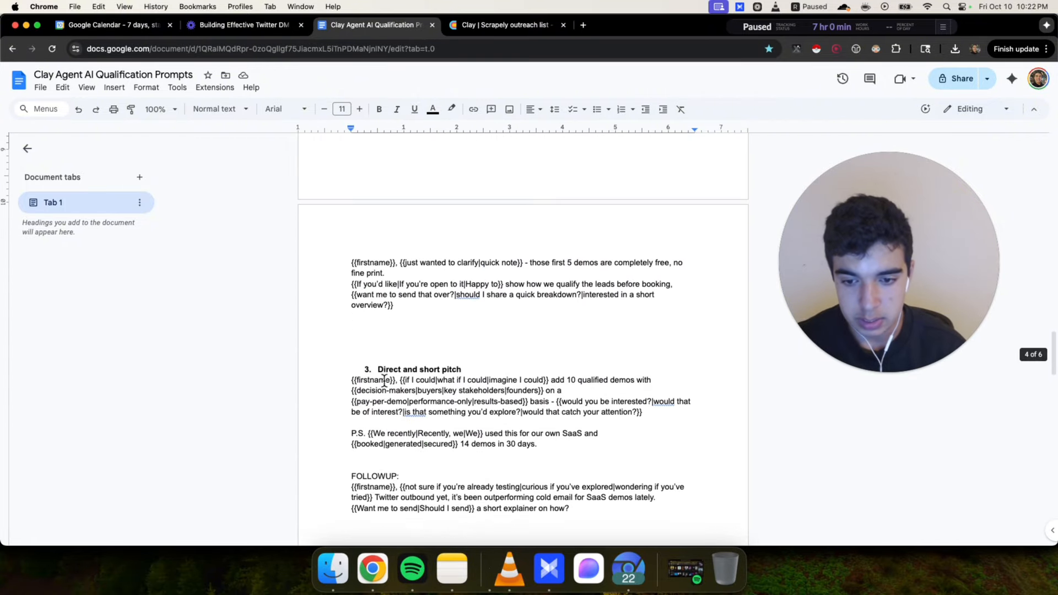
drag(324, 338, 621, 479)
click(633, 465)
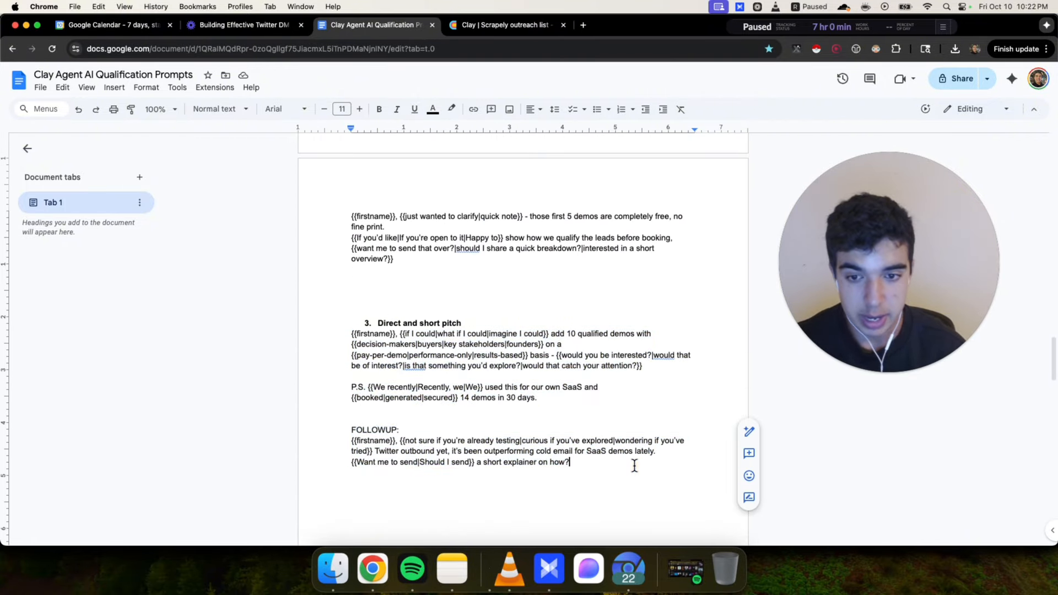
scroll(574, 442, up, 4)
scroll(573, 442, up, 4)
scroll(573, 442, down, 2)
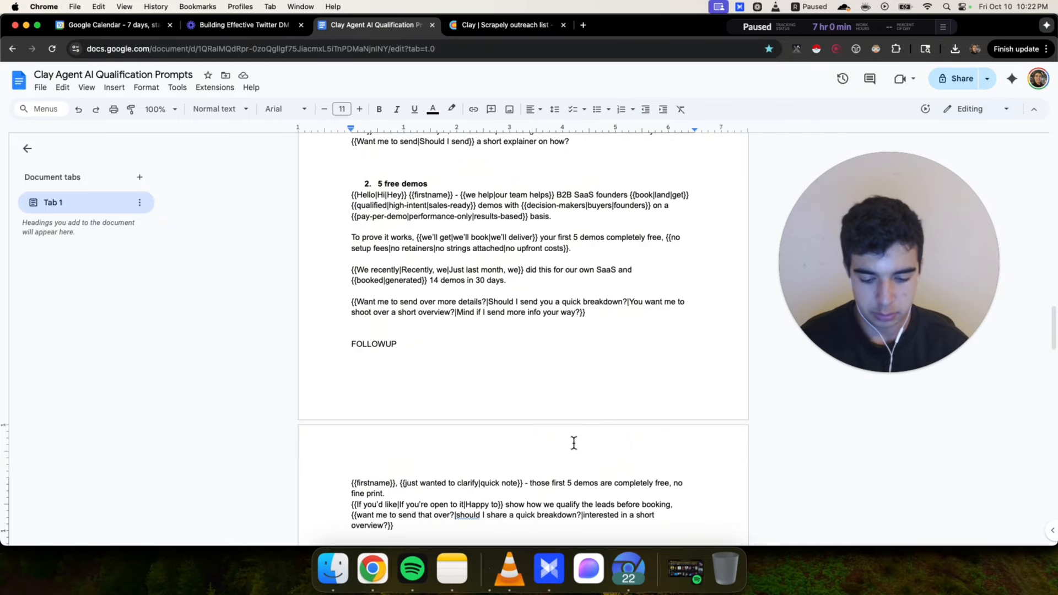
Calculate 3/800*100 in a new search tab, then close the tab
key(super+t)
text(3/800*)
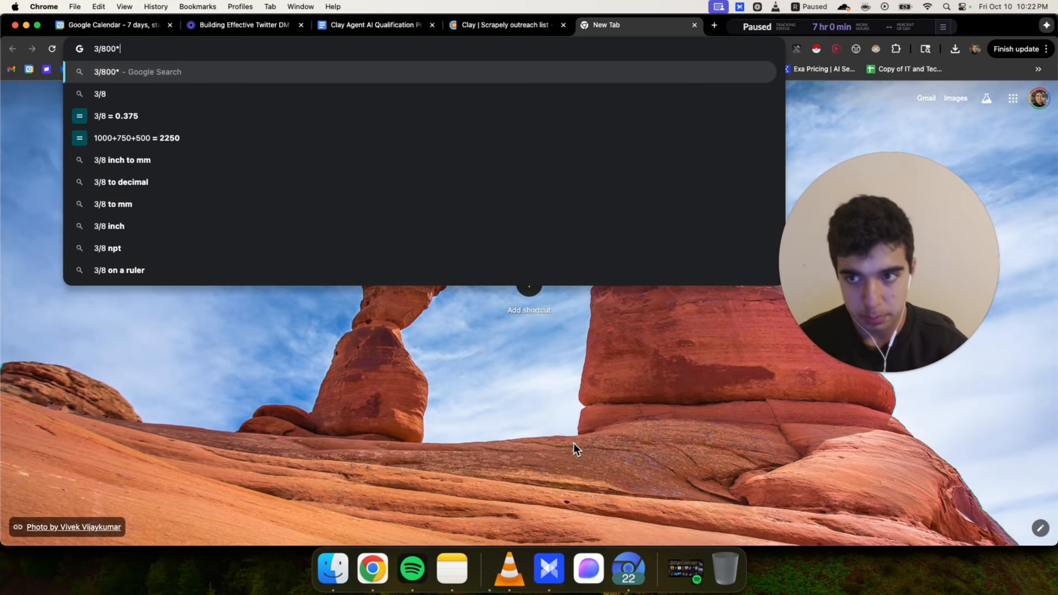
text(100)
key(Return)
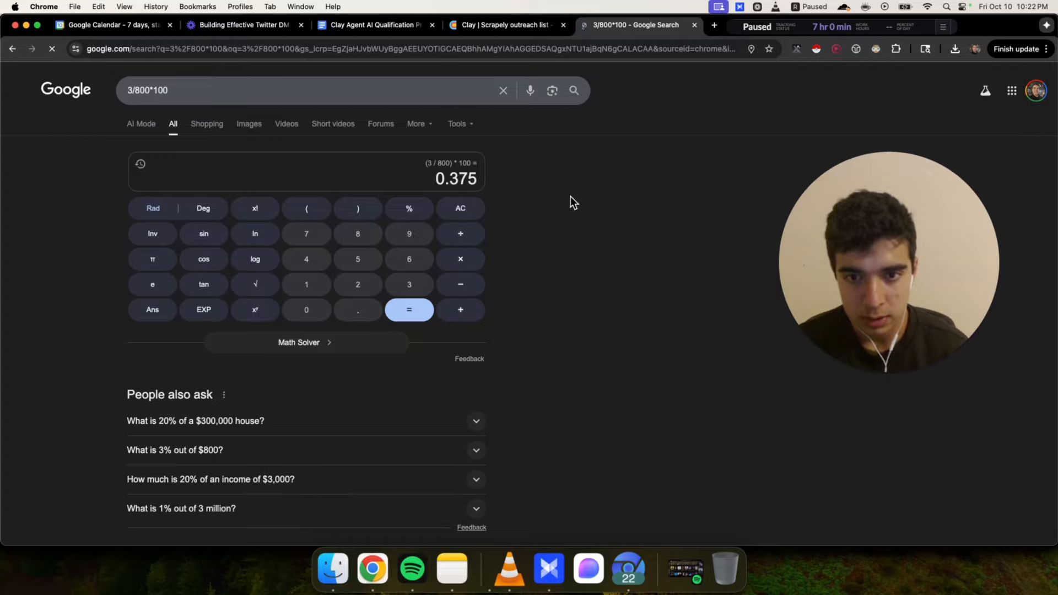
click(457, 262)
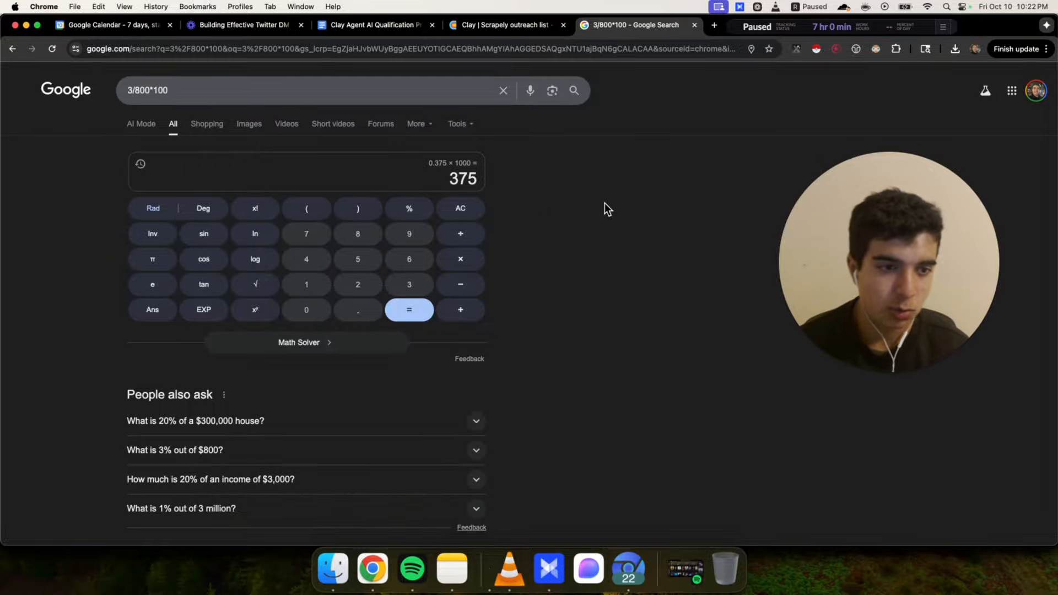
key(super+w)
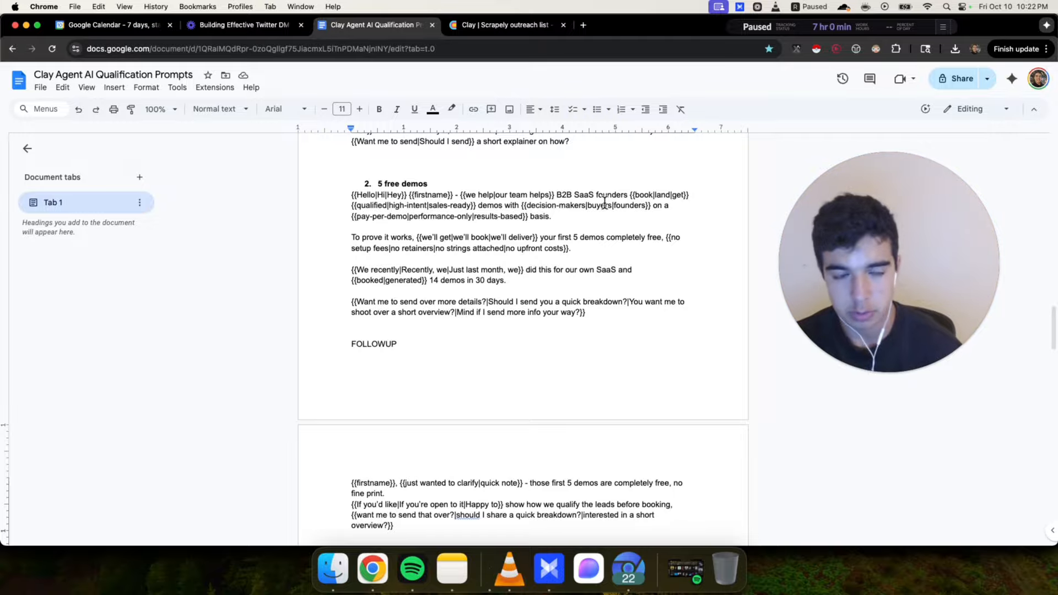
Review the second idea's '5 free demos' copy and its empty FOLLOWUP section
click(508, 352)
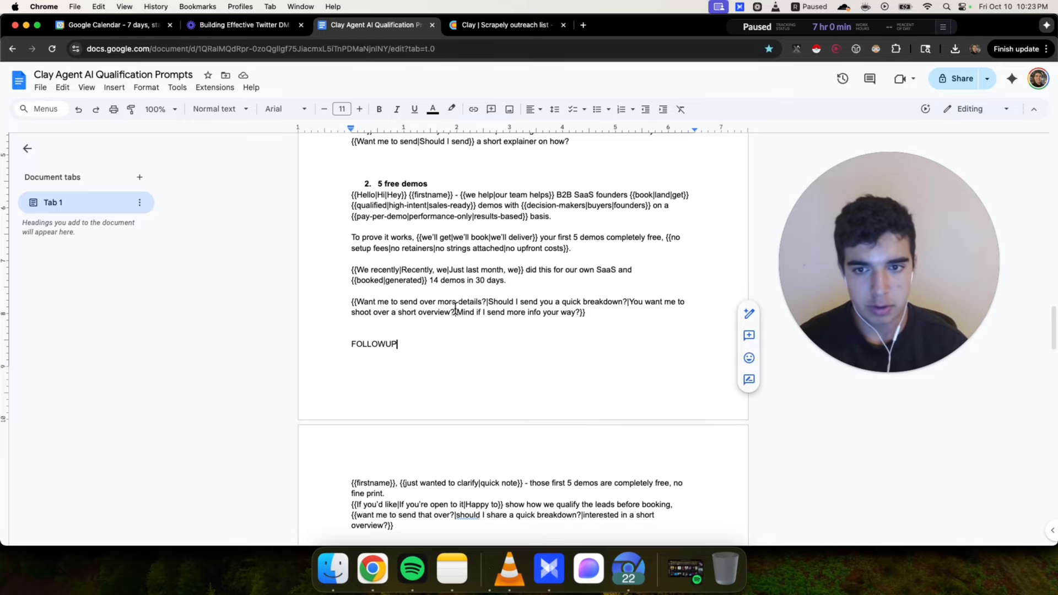
drag(356, 183, 621, 319)
click(620, 316)
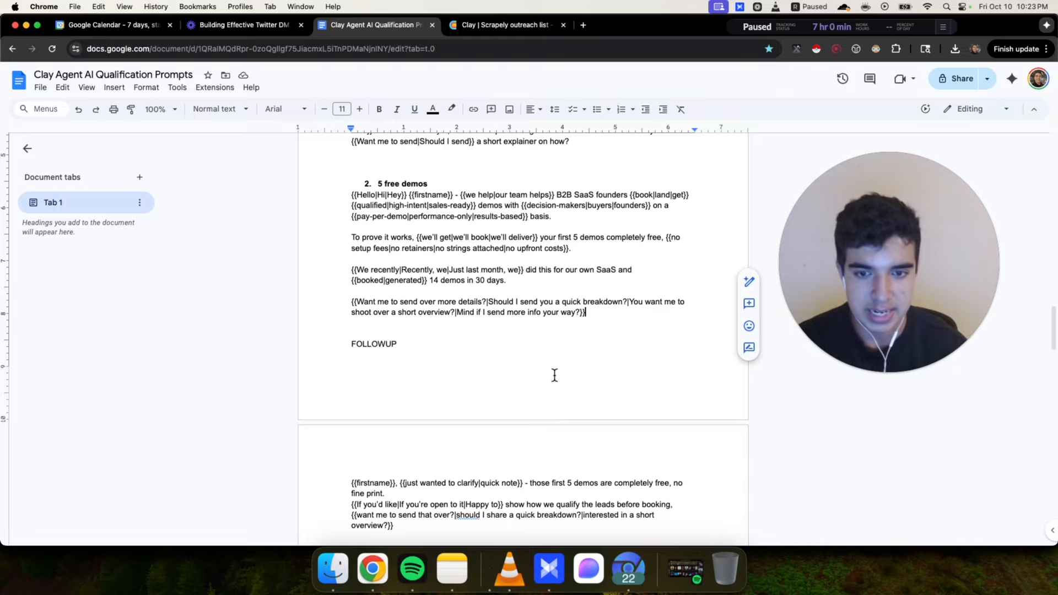
Switch back to the browser and read through the whole DM thread with the third replying lead
click(623, 577)
drag(888, 231, 382, 210)
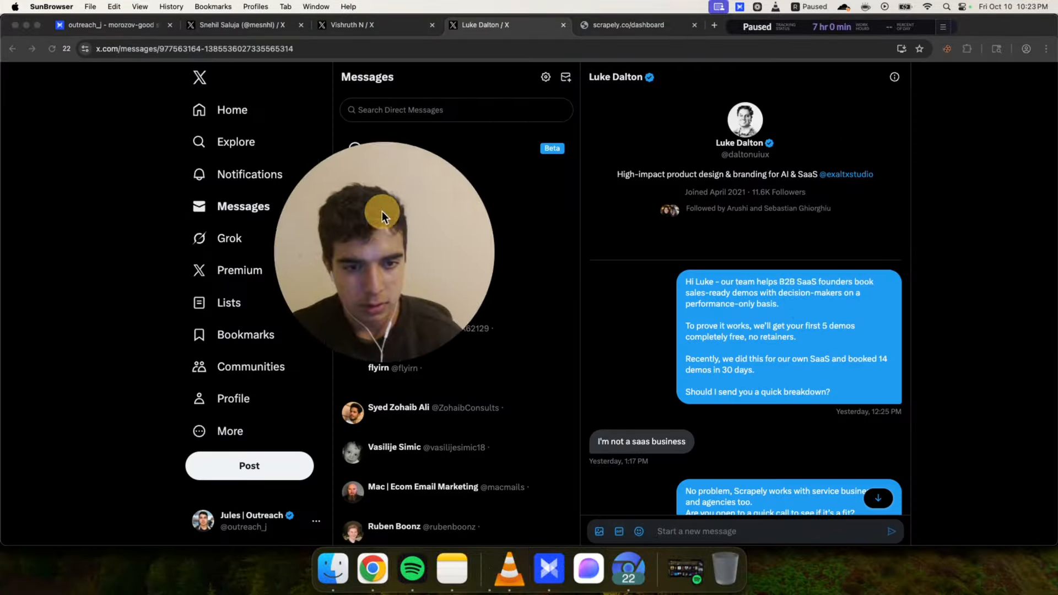
scroll(880, 336, down, 1)
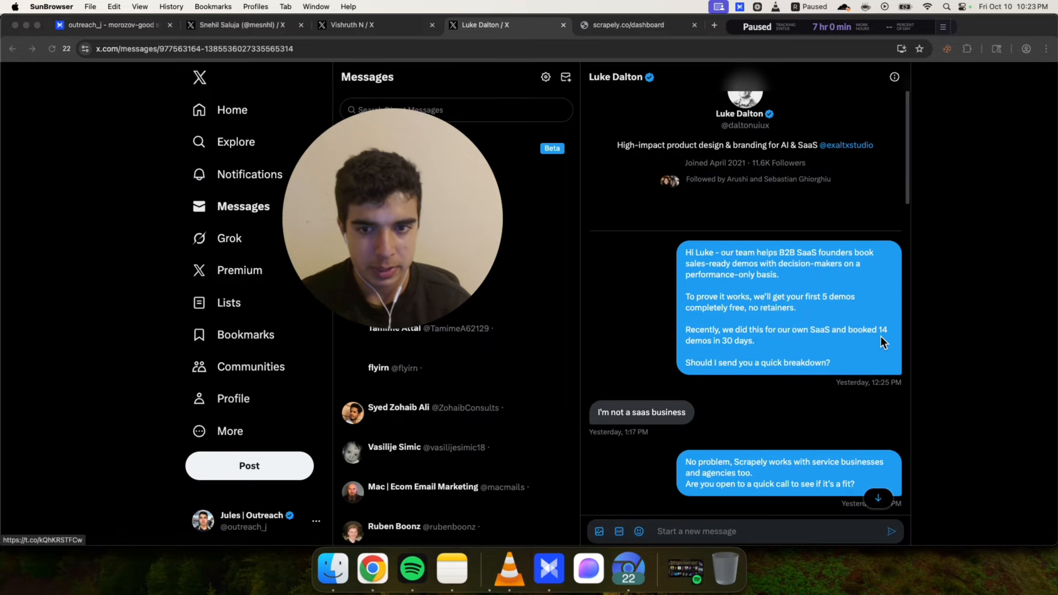
drag(444, 212, 421, 265)
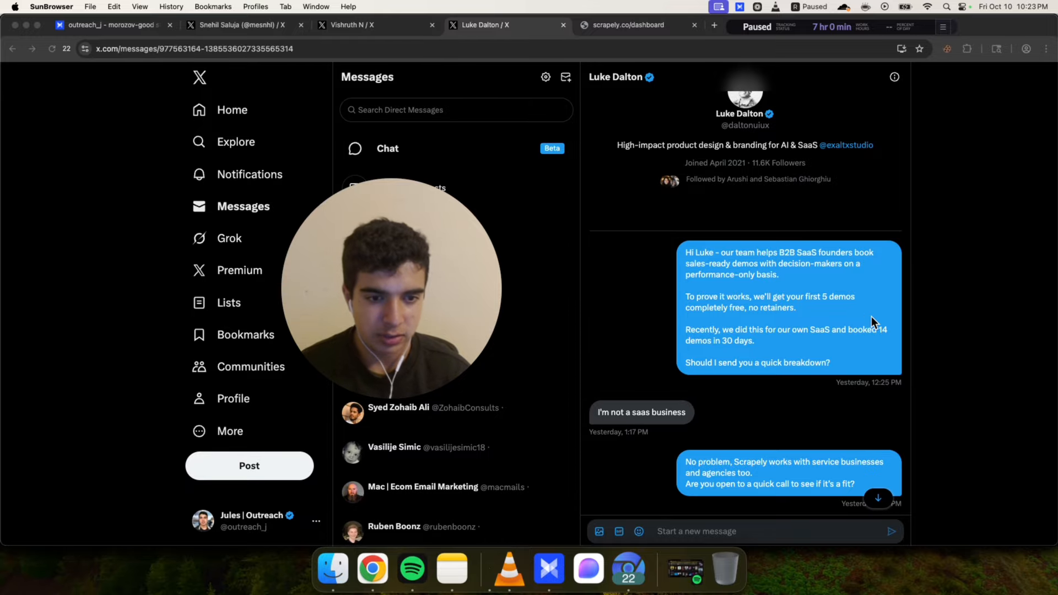
scroll(650, 348, down, 3)
scroll(650, 349, up, 1)
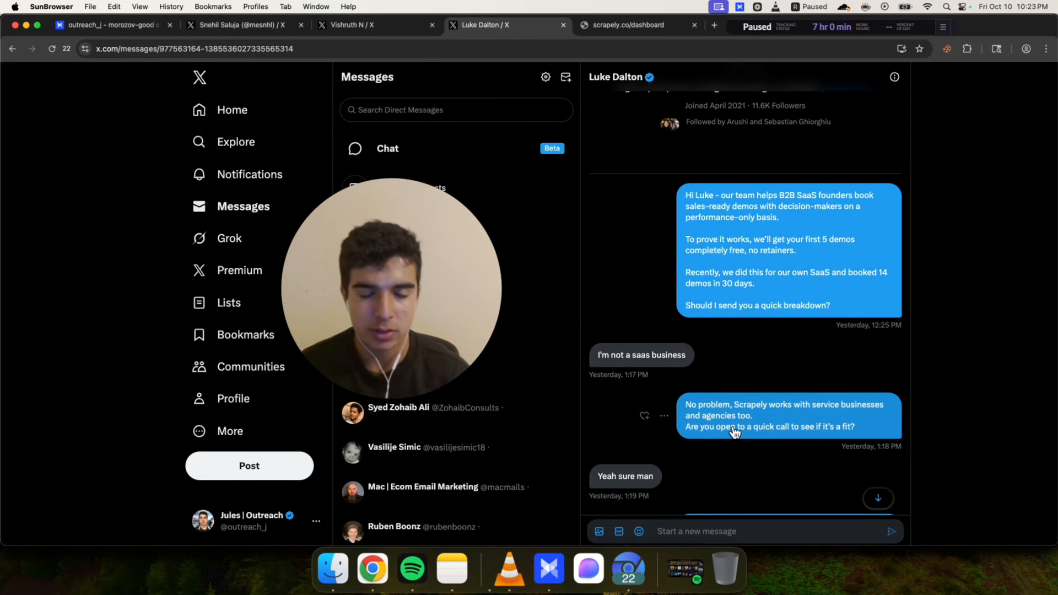
drag(686, 404, 887, 417)
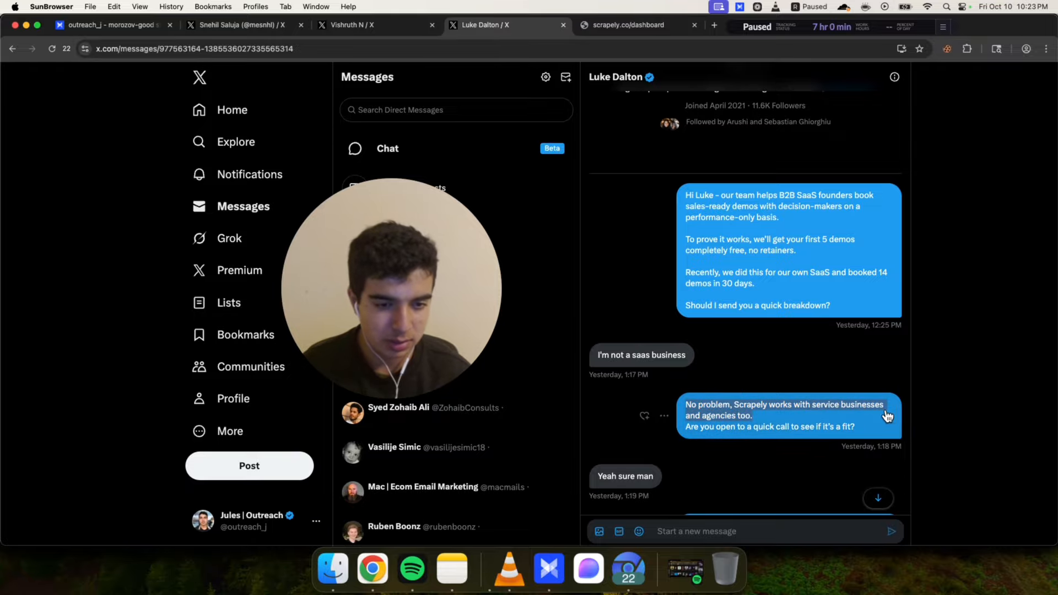
drag(684, 427, 855, 433)
click(855, 433)
scroll(678, 386, down, 1)
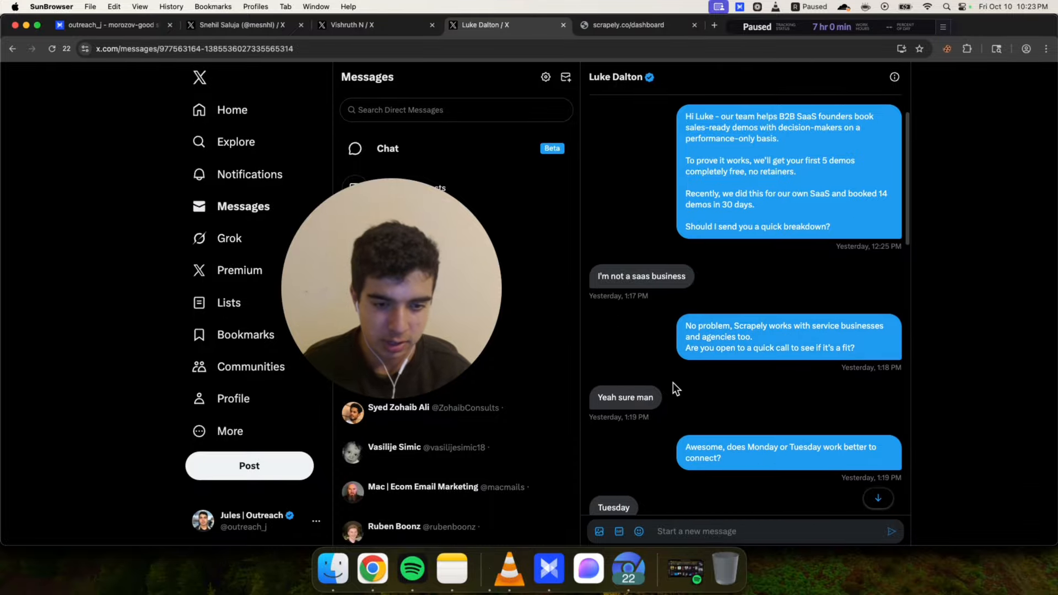
scroll(672, 382, down, 3)
scroll(700, 375, down, 1)
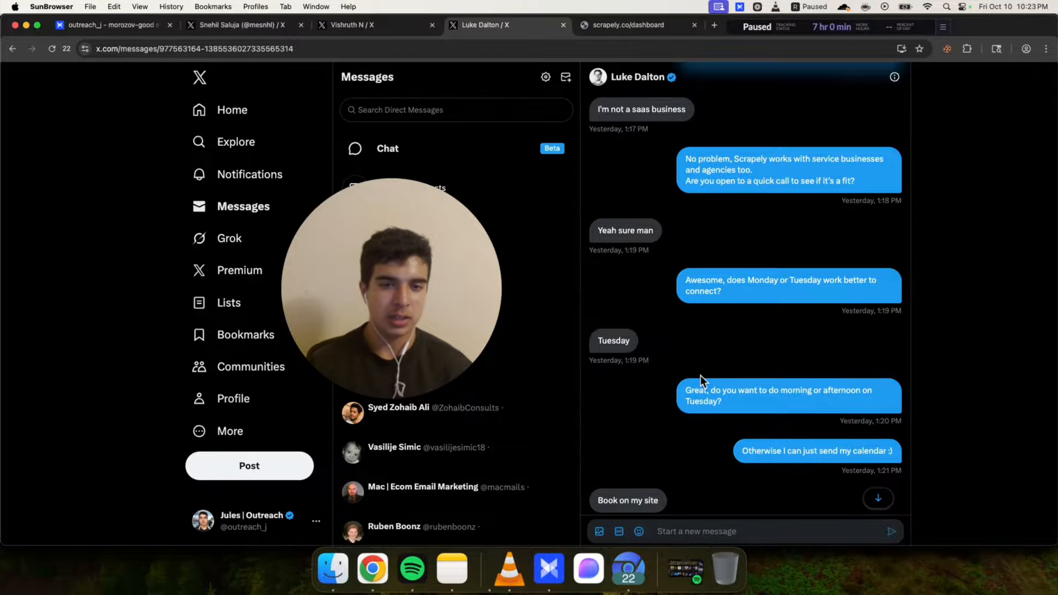
scroll(700, 375, down, 3)
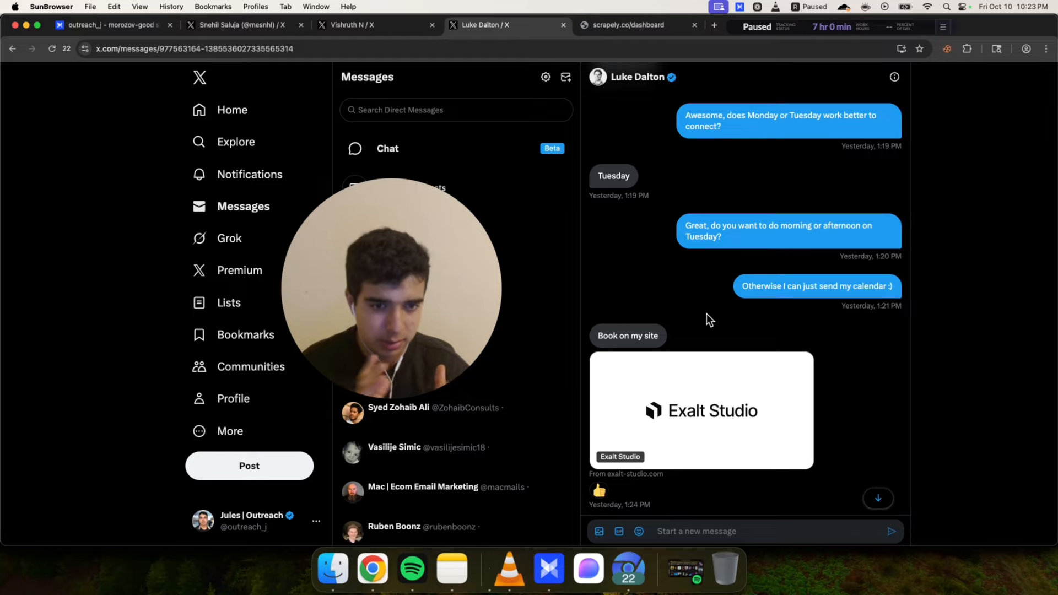
scroll(707, 313, up, 10)
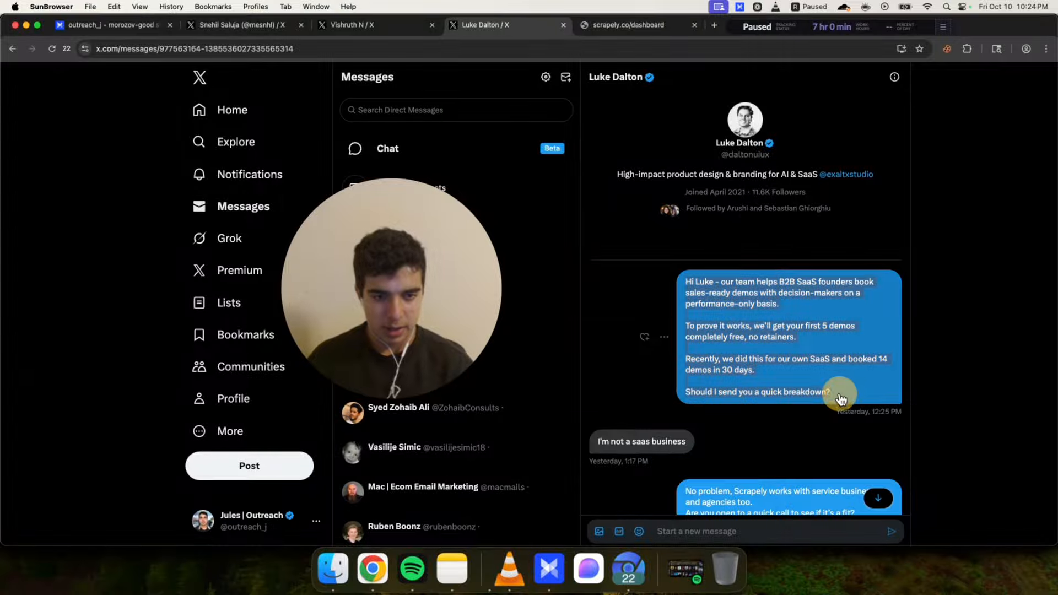
Highlight the opening outreach message in the thread and browse the list of conversations
drag(850, 394, 684, 287)
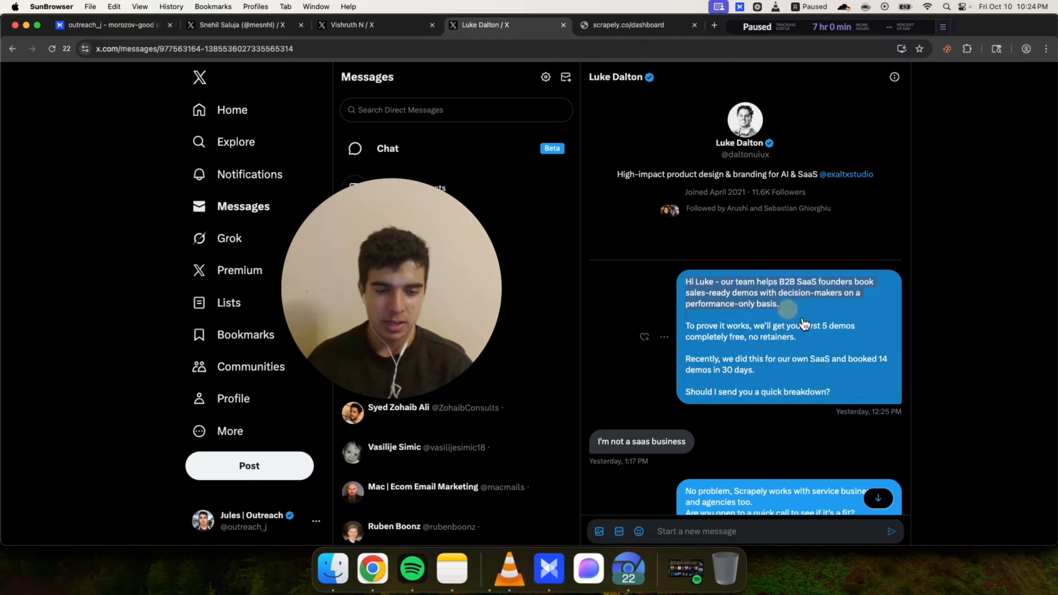
drag(854, 393, 690, 287)
click(690, 287)
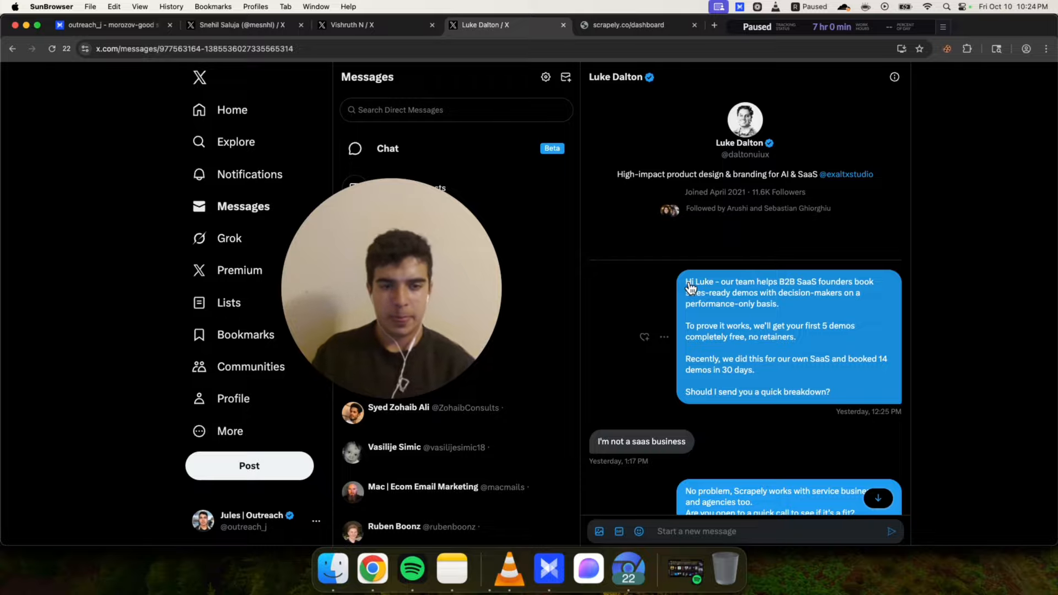
drag(416, 274, 534, 229)
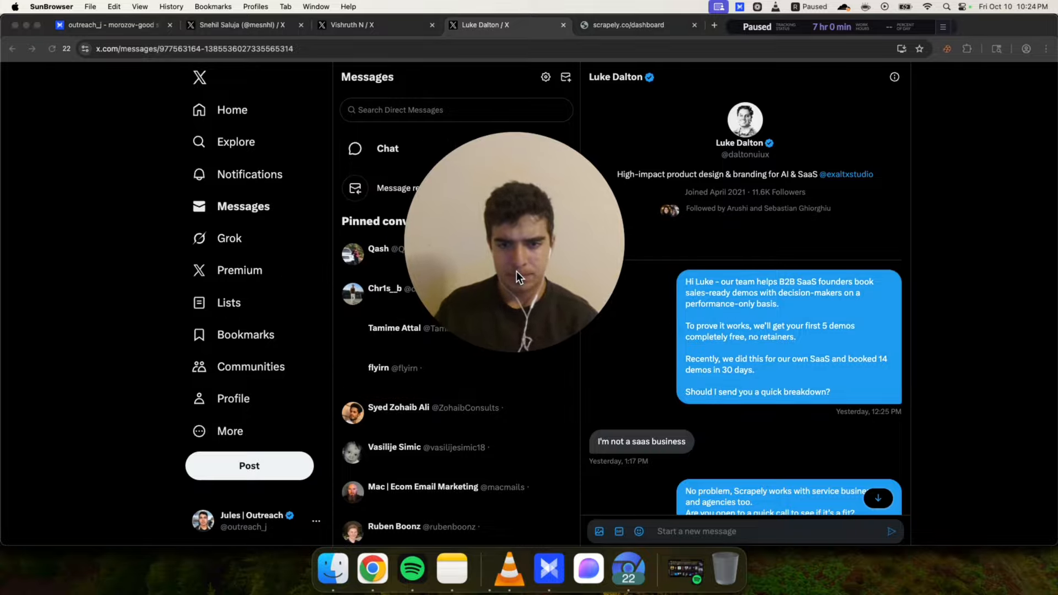
drag(516, 271, 914, 247)
scroll(474, 328, down, 3)
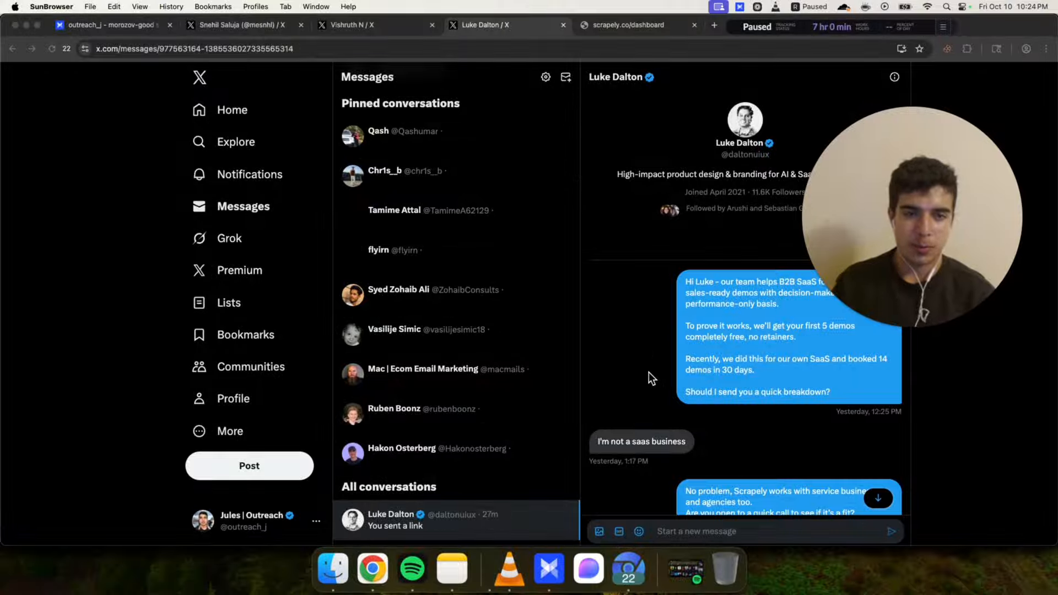
click(714, 330)
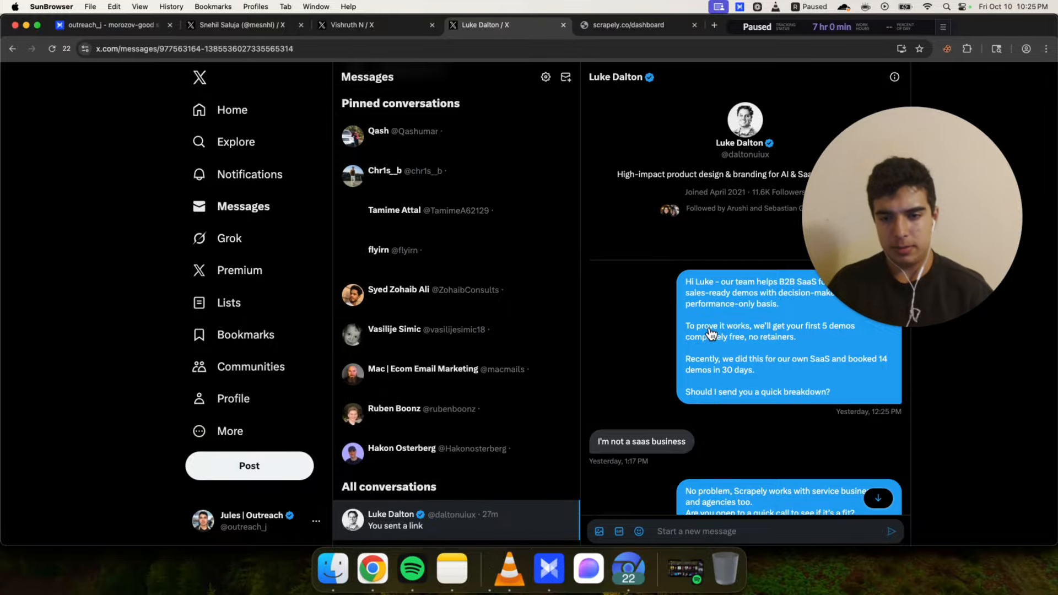
Compare the opening DM in the thread with the '5 free demos' spintax copy in the outreach document
drag(857, 258, 941, 206)
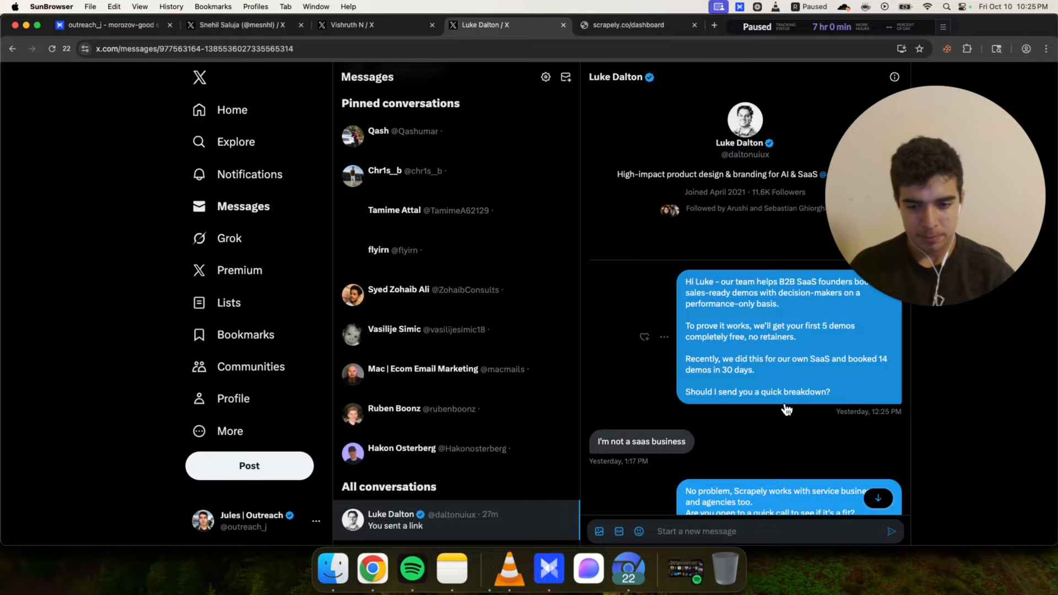
click(372, 568)
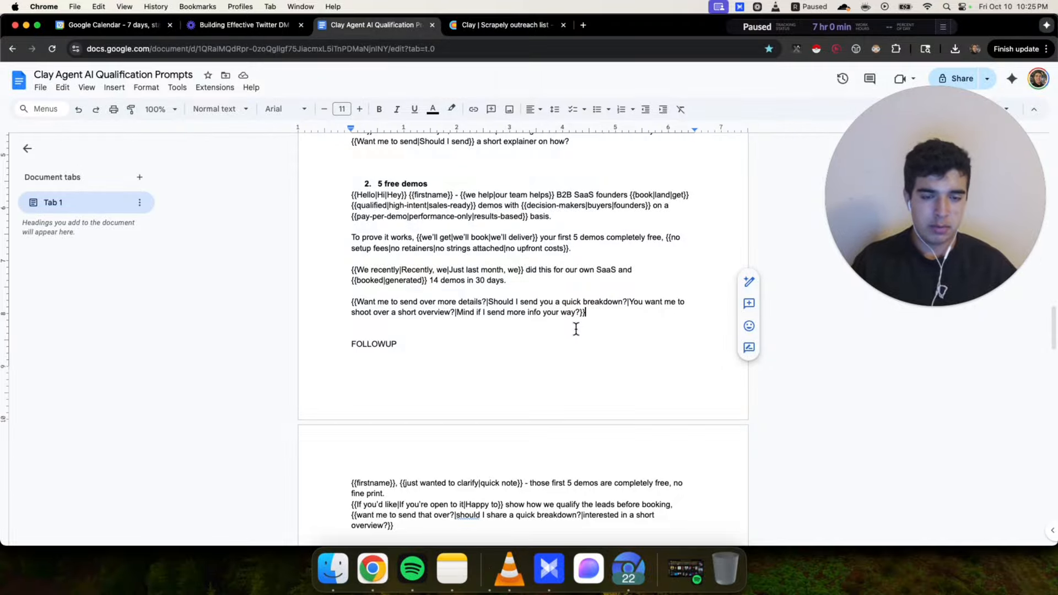
click(310, 196)
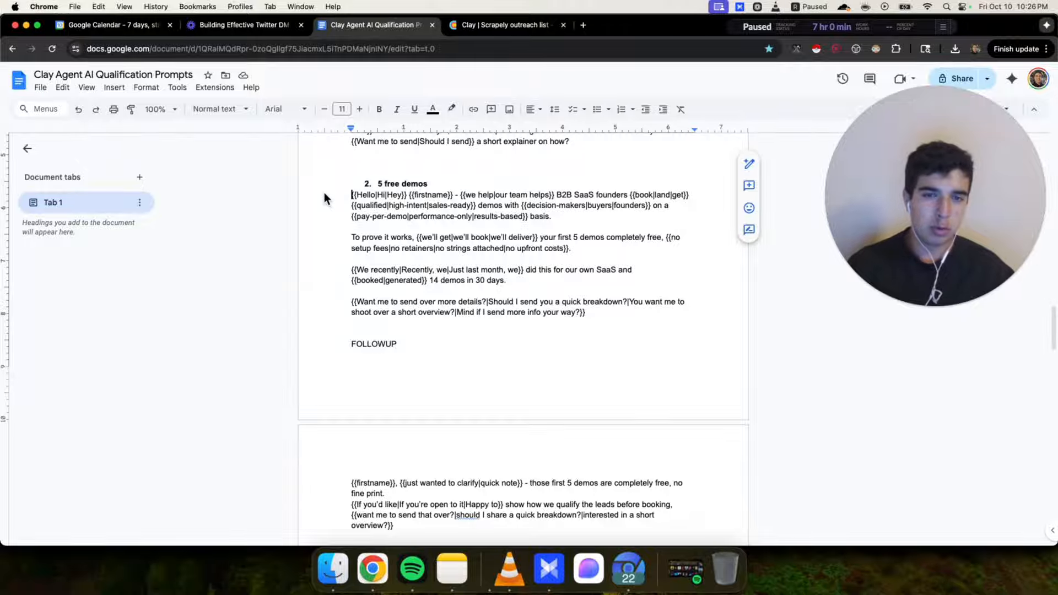
click(628, 567)
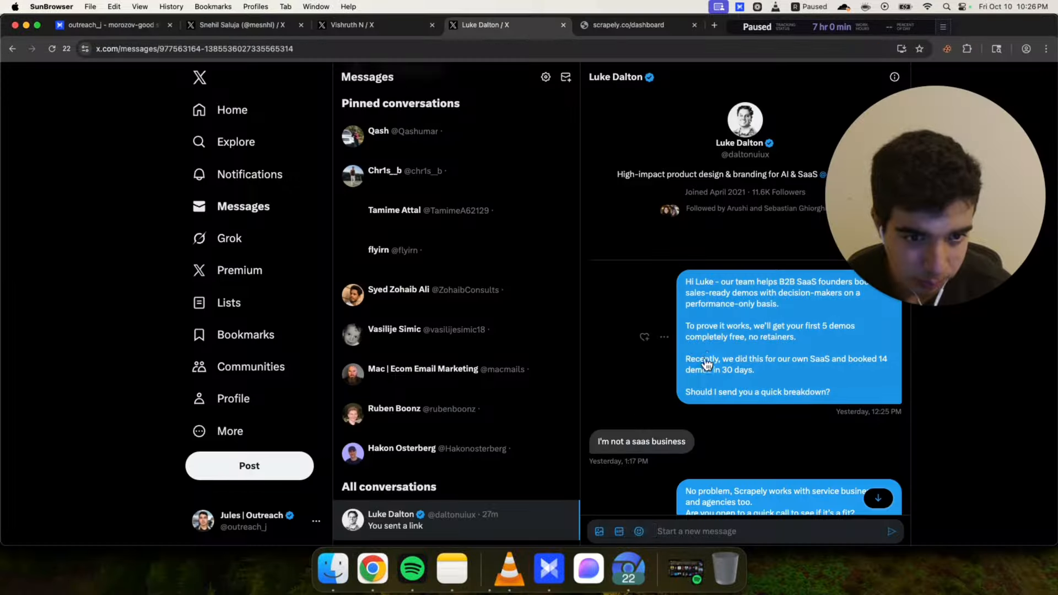
Open the outreach account's own X profile and scroll through its bio, pinned post and recent posts
drag(910, 237, 480, 243)
click(773, 382)
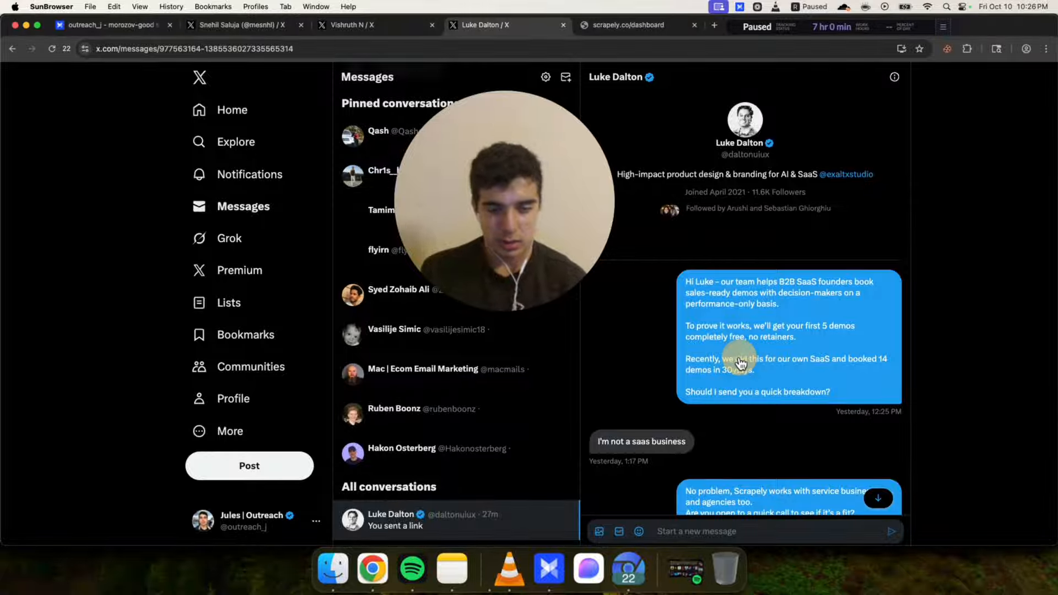
click(235, 399)
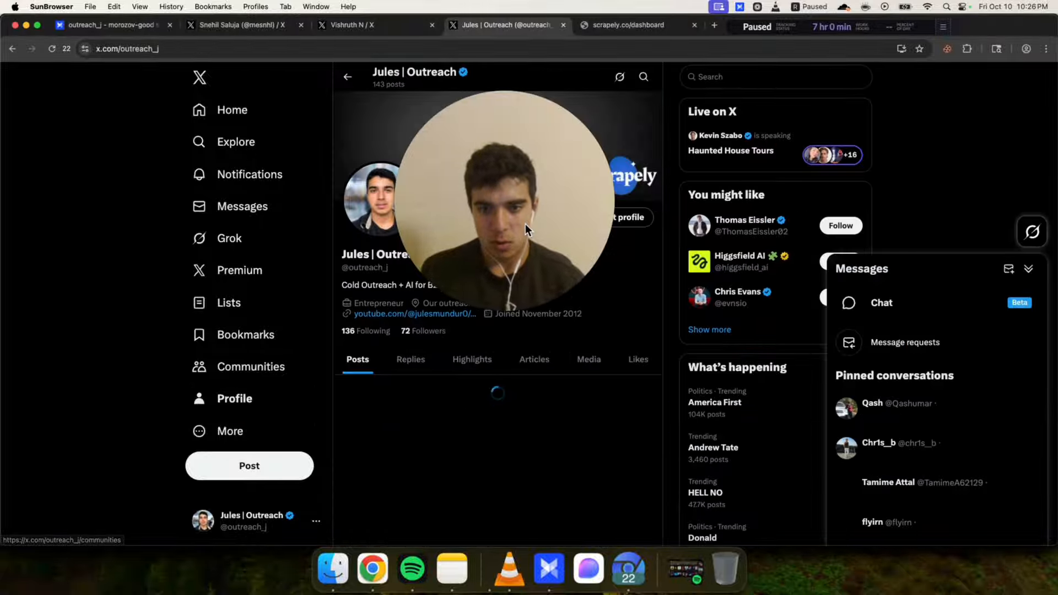
drag(525, 224, 911, 263)
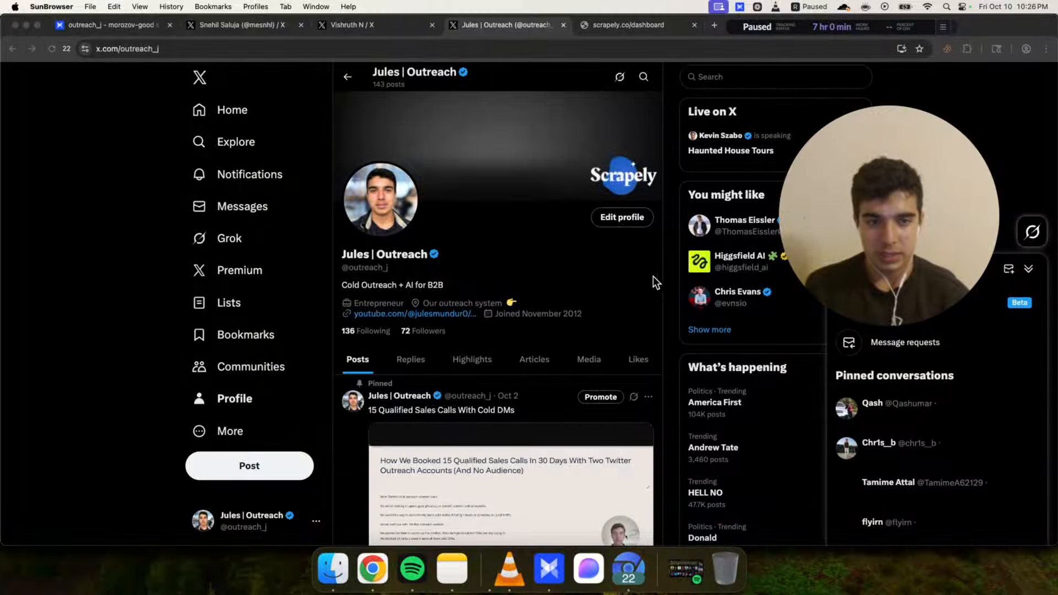
click(669, 273)
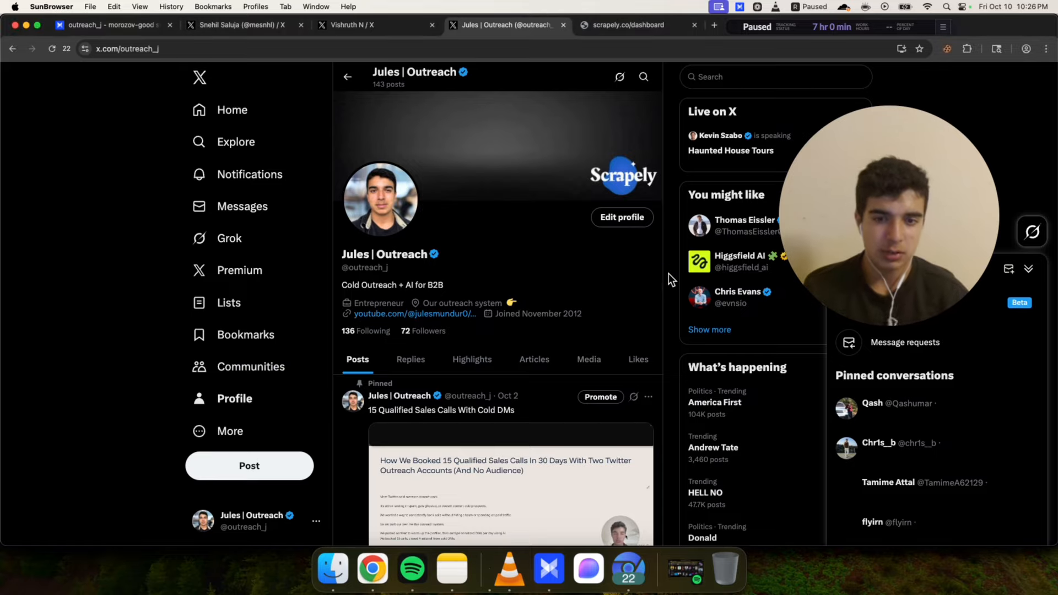
scroll(669, 273, down, 4)
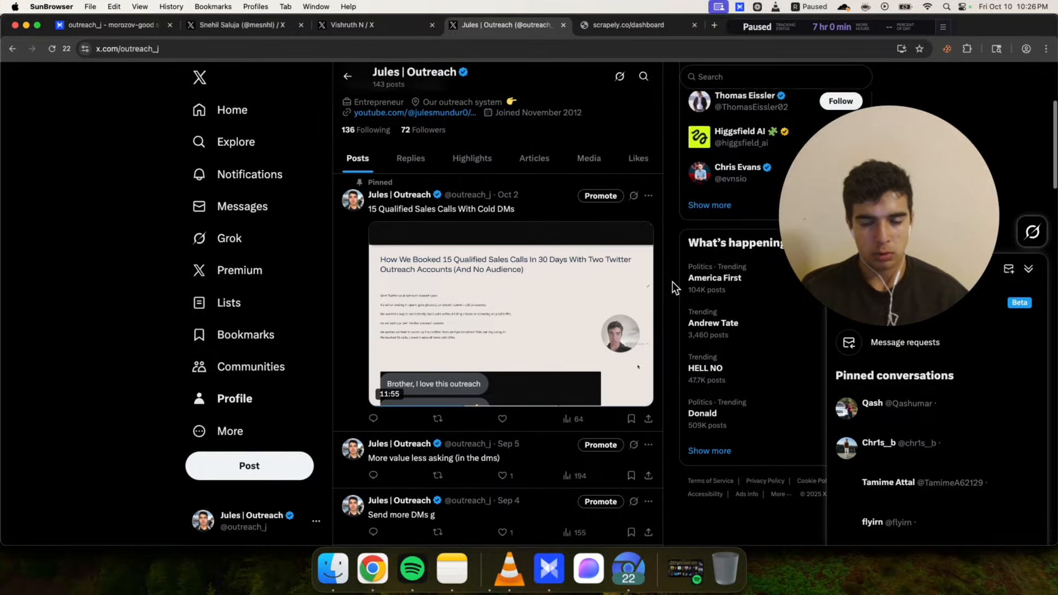
scroll(672, 282, up, 4)
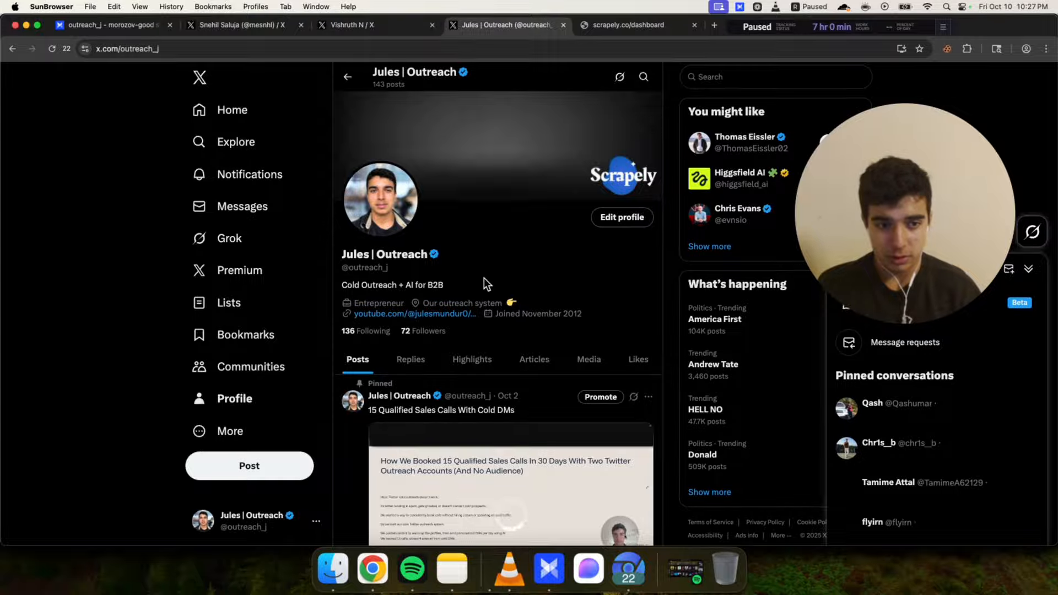
scroll(483, 278, down, 3)
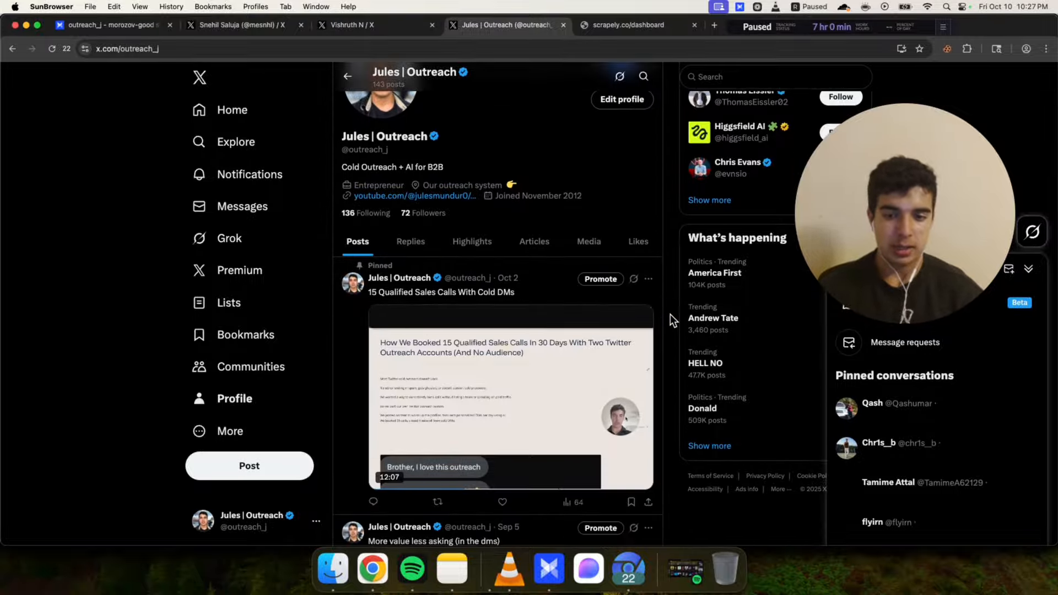
scroll(670, 314, down, 2)
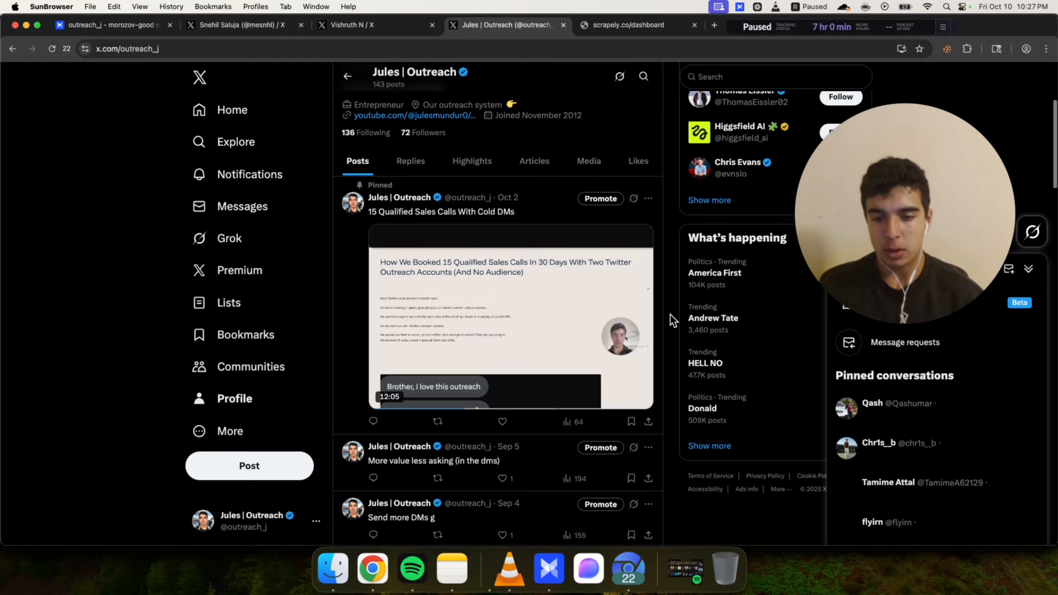
scroll(670, 314, down, 3)
scroll(670, 332, up, 6)
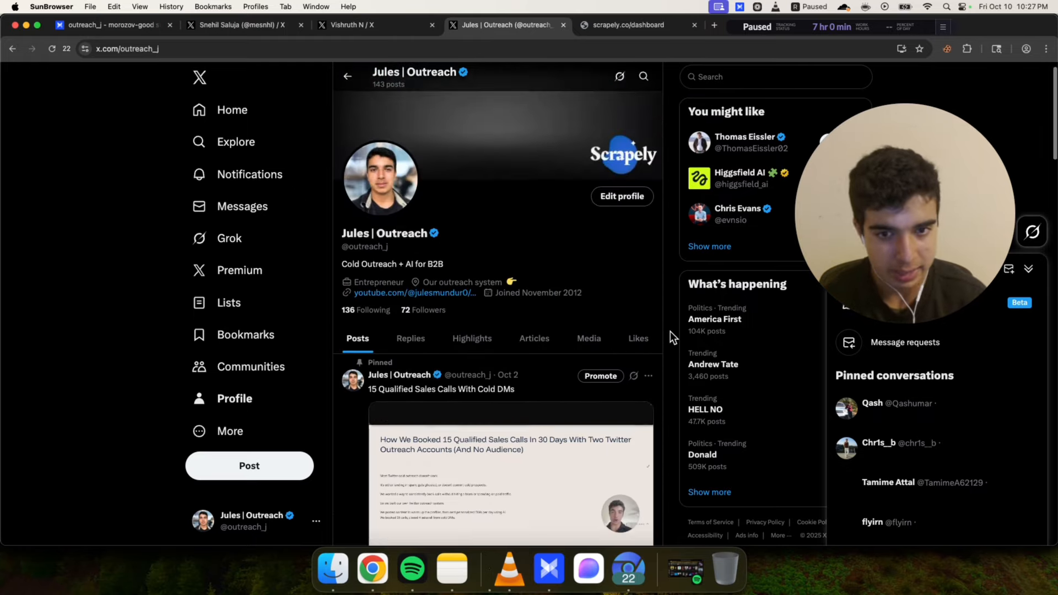
scroll(670, 331, up, 1)
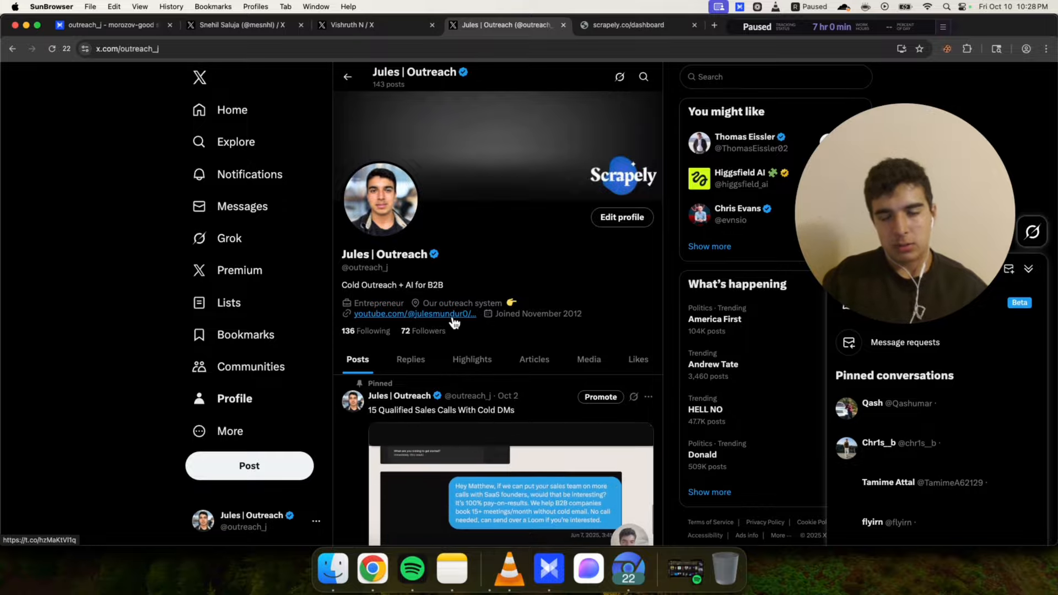
Switch to Chrome and open the founder's personal X profile in a new tab
click(367, 586)
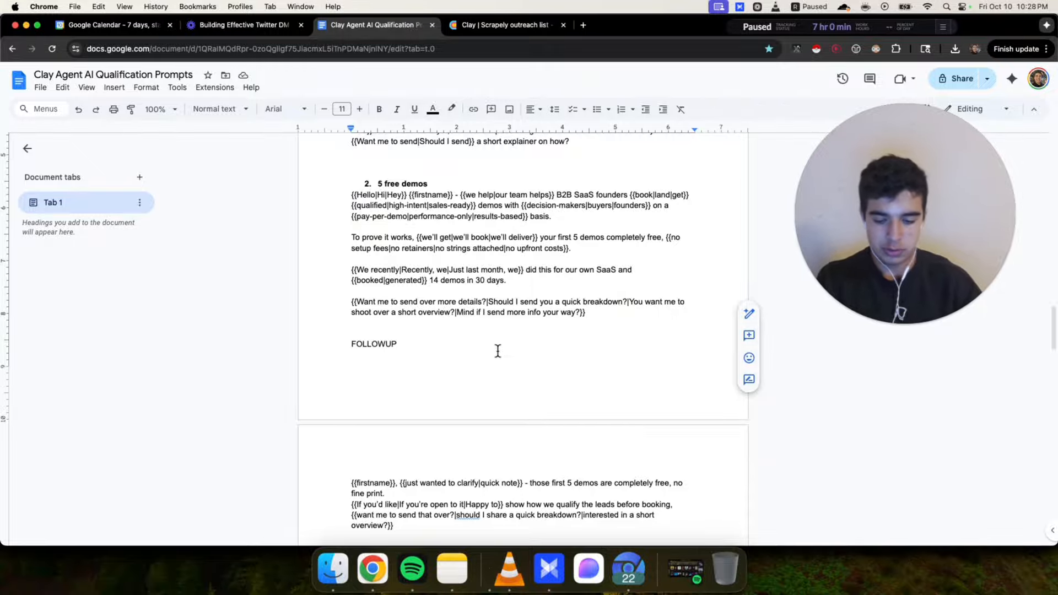
key(super+t)
text(x.com/m)
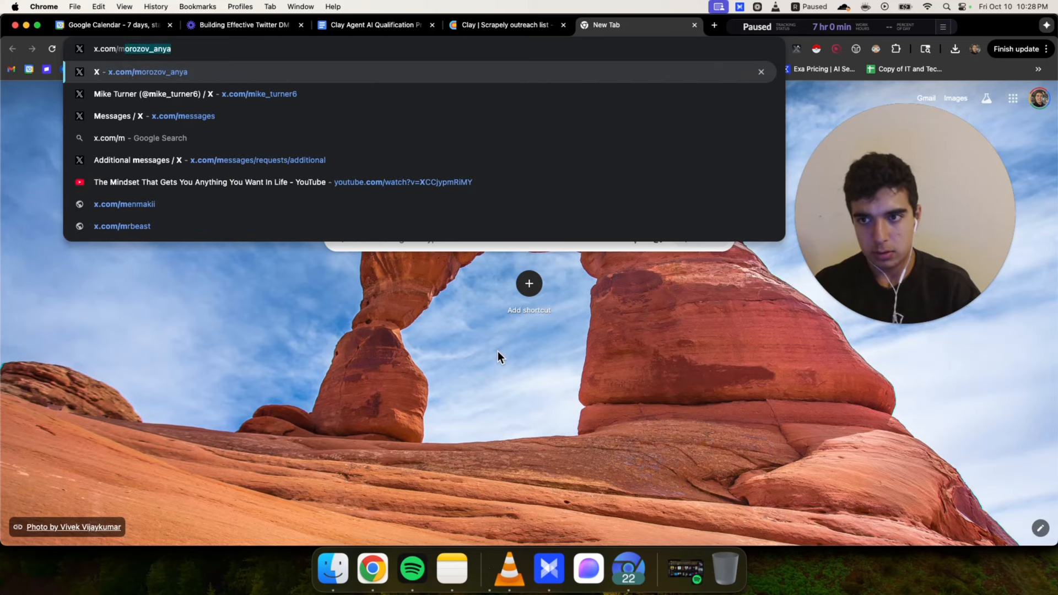
text(undurjules.)
key(Return)
click(421, 44)
key(BackSpace)
key(Return)
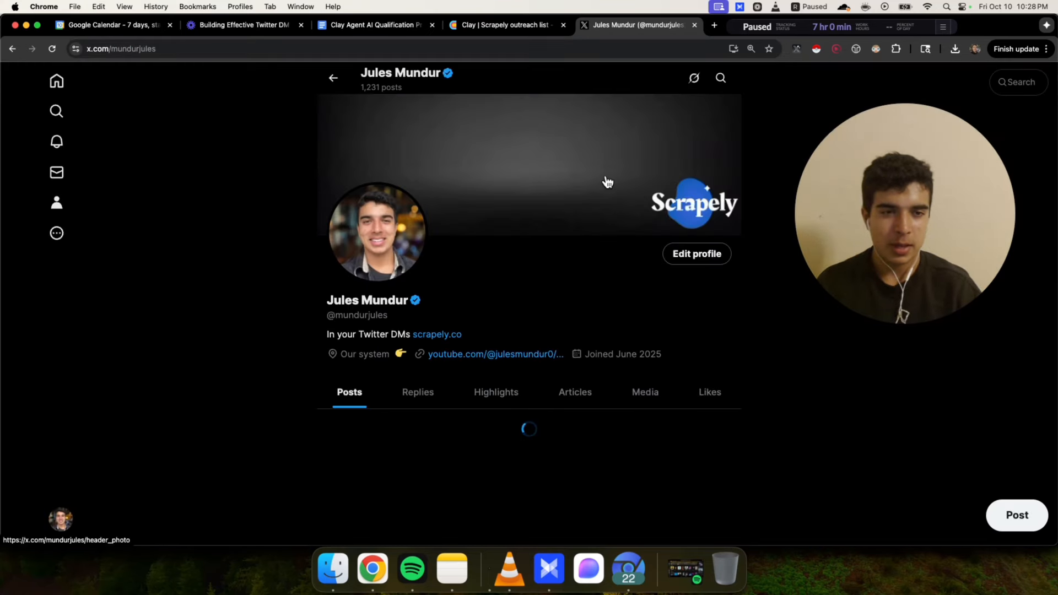